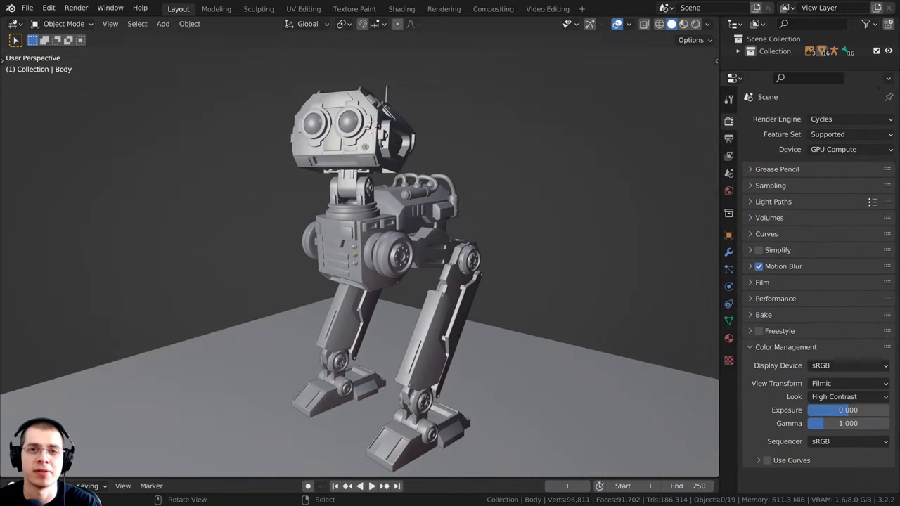
pyautogui.moveTo(327, 297); pyautogui.dragTo(487, 327, button='middle')
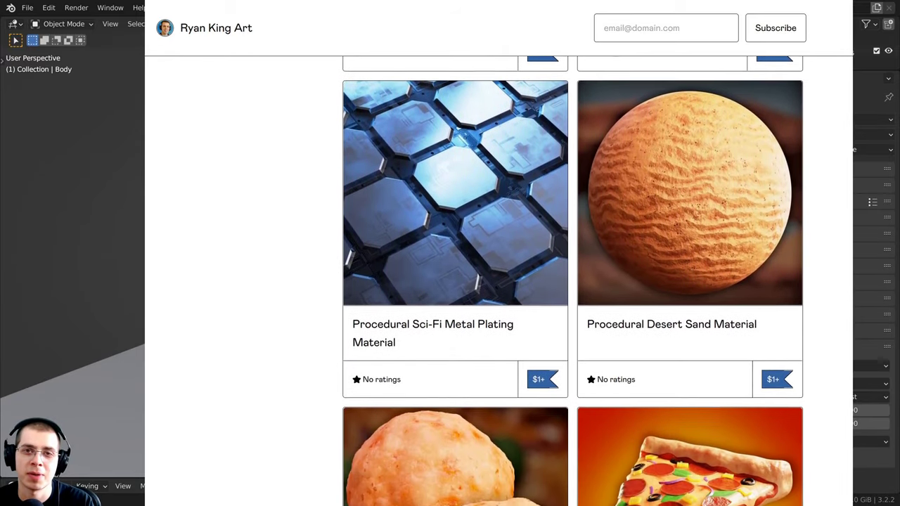
pyautogui.scroll(-1, 499, 281)
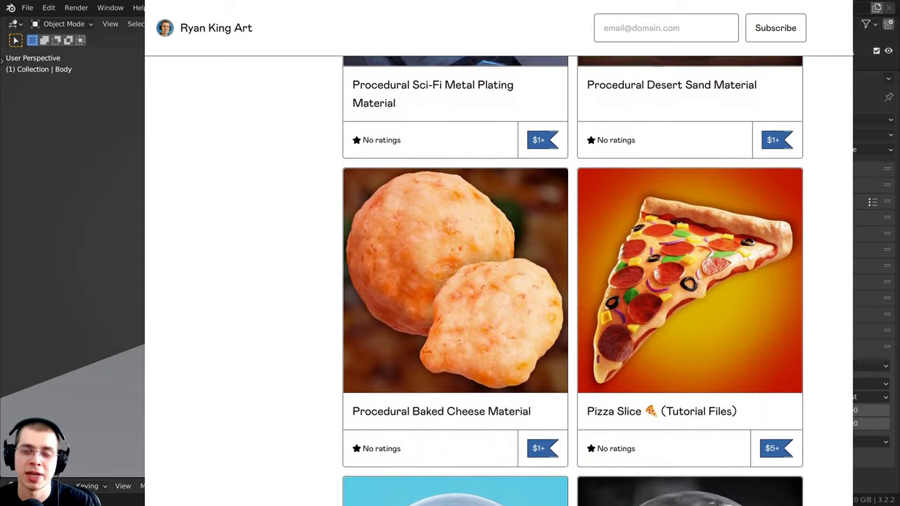
pyautogui.scroll(-2, 500, 281)
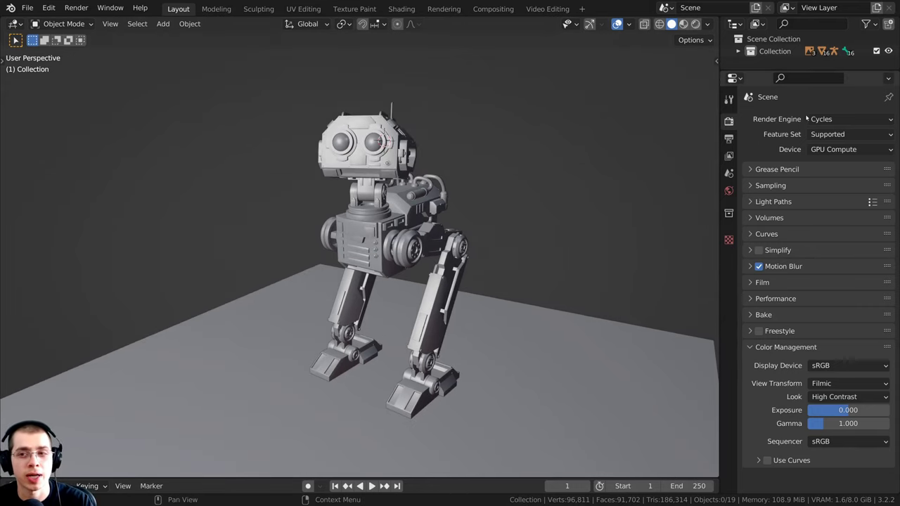
pyautogui.click(833, 118)
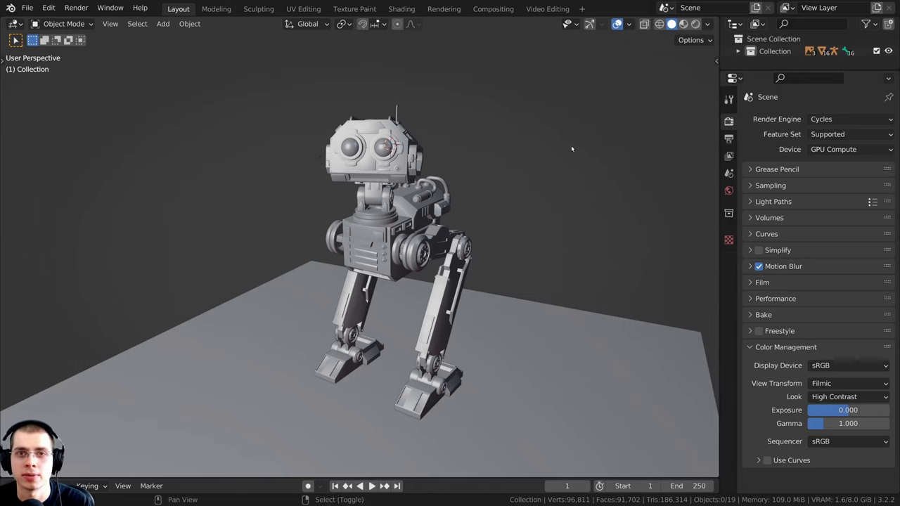
# - Add a point light to the robot scene
pyautogui.moveTo(573, 145); pyautogui.dragTo(445, 109, button='middle')
pyautogui.hotkey('shift', 'a')
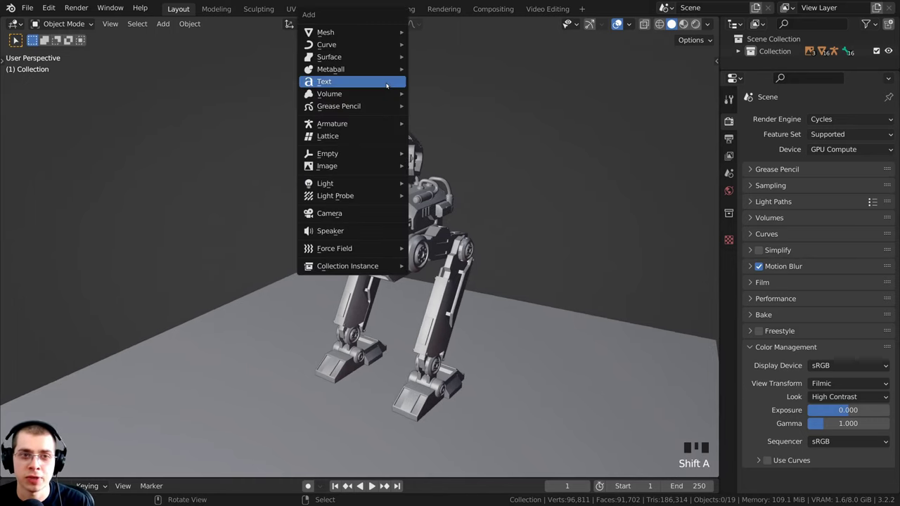
pyautogui.click(162, 23)
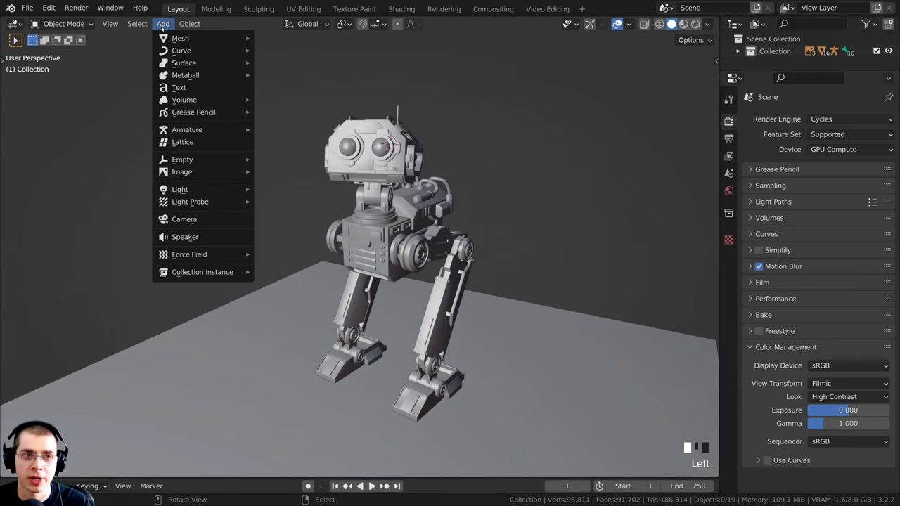
pyautogui.hotkey('shift', 'a')
pyautogui.moveTo(384, 59)
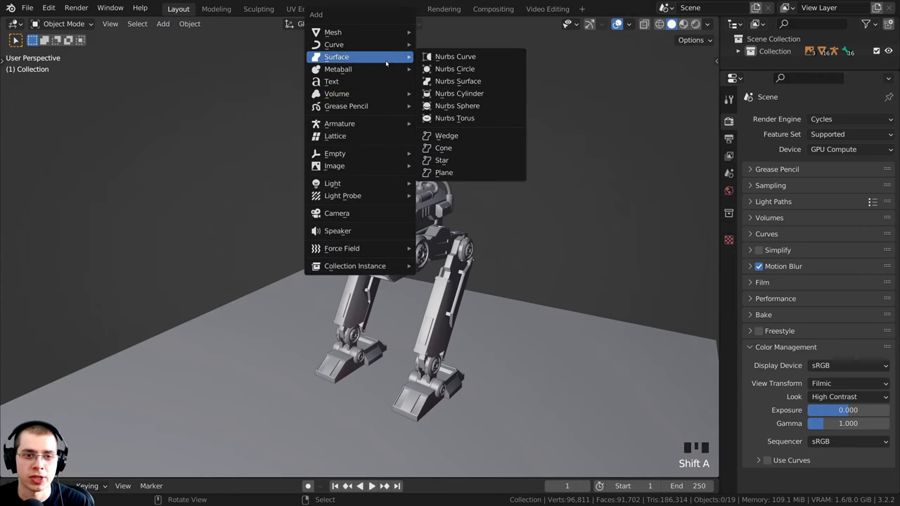
pyautogui.moveTo(326, 184)
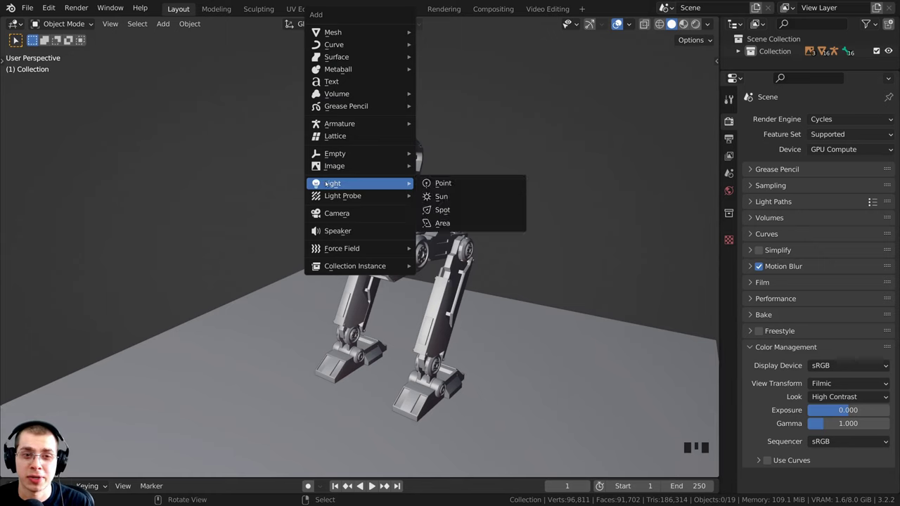
pyautogui.click(450, 184)
# - Move the new point light out of the robot's head to open space in front of its face
pyautogui.moveTo(450, 184); pyautogui.dragTo(402, 167, button='middle')
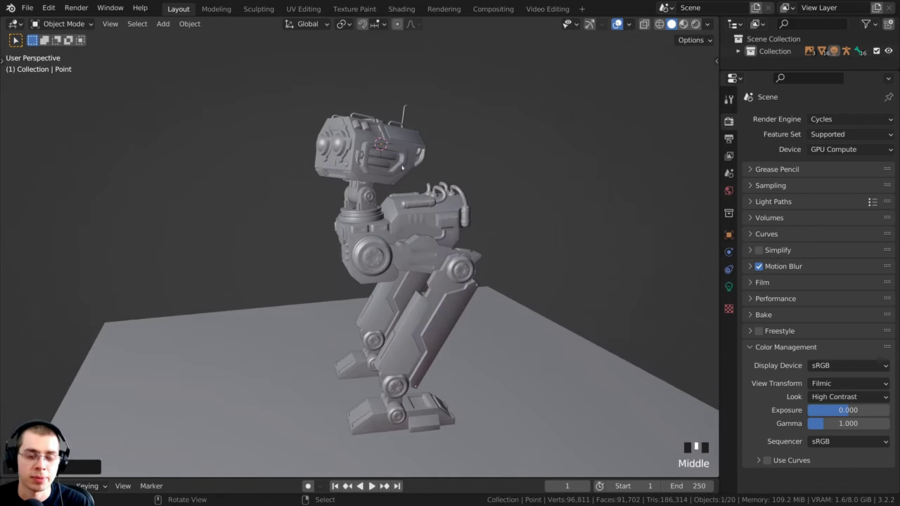
pyautogui.press('g')
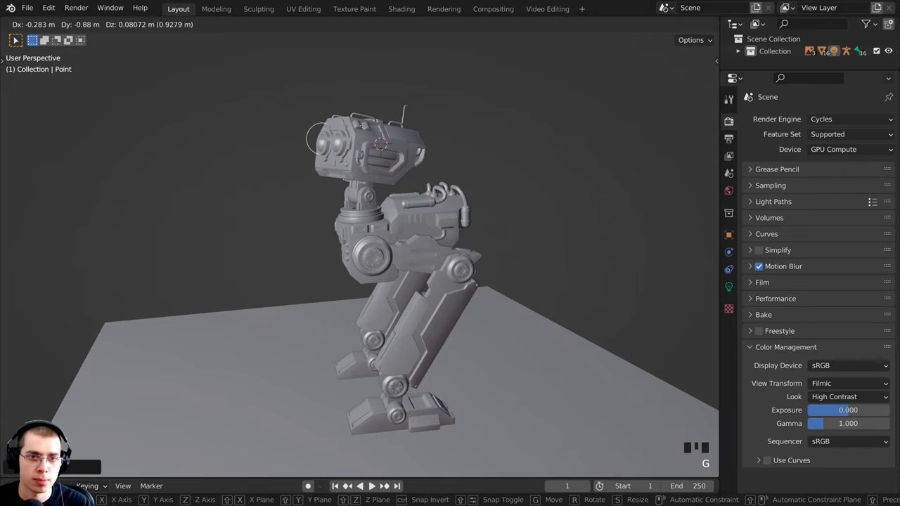
pyautogui.click(284, 128)
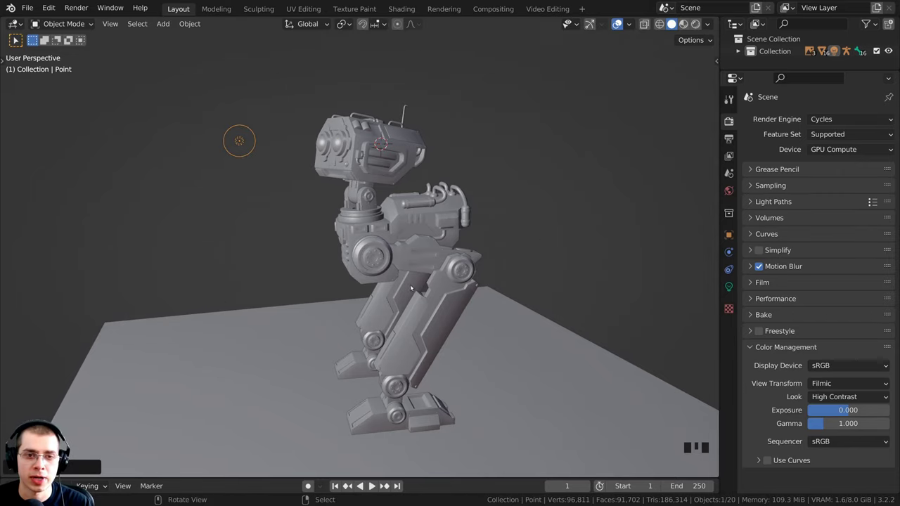
# - Switch the viewport to Rendered shading to see the point light's effect on the robot
pyautogui.moveTo(412, 289)
pyautogui.mouseDown(button='middle')
pyautogui.moveTo(526, 326)
pyautogui.moveTo(485, 284)
pyautogui.moveTo(477, 307)
pyautogui.mouseUp(button='middle')
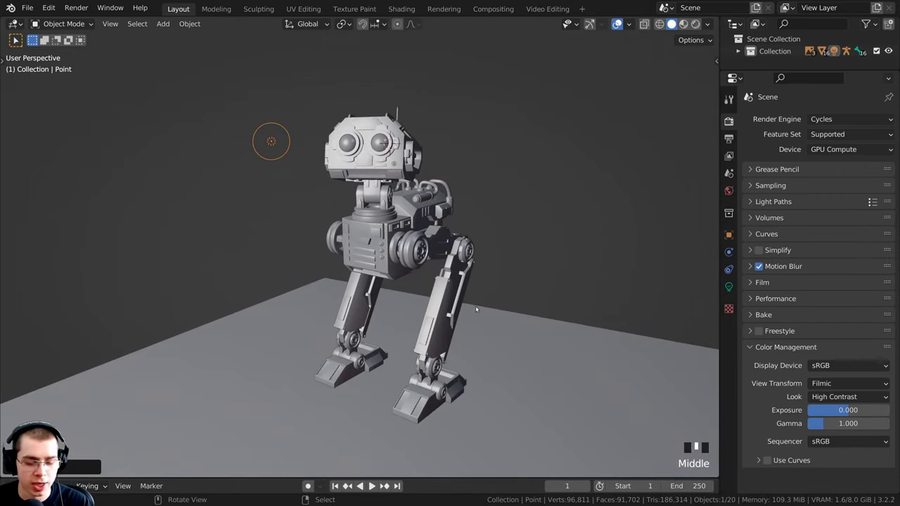
pyautogui.press('z')
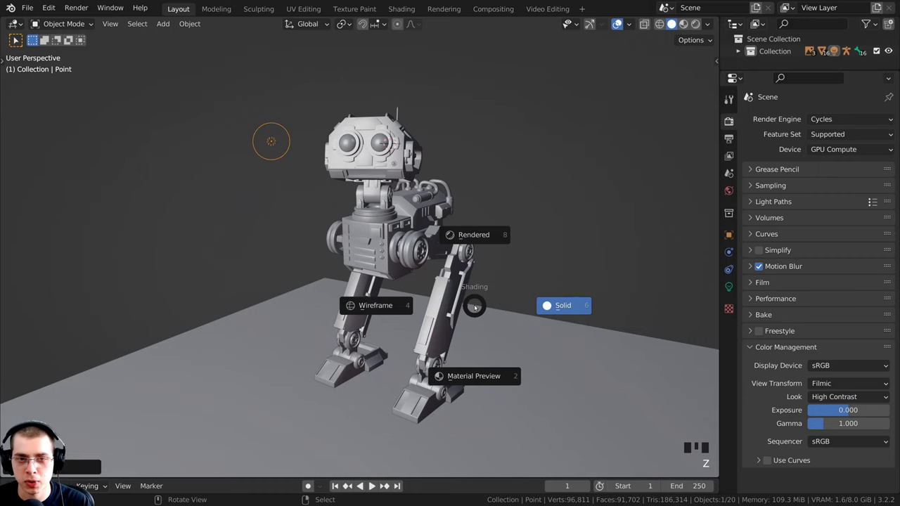
pyautogui.click(467, 237)
# - Move the point light around to a spot in front of the robot's neck, just below the head
pyautogui.moveTo(458, 184); pyautogui.dragTo(269, 192, button='middle')
pyautogui.press('s')
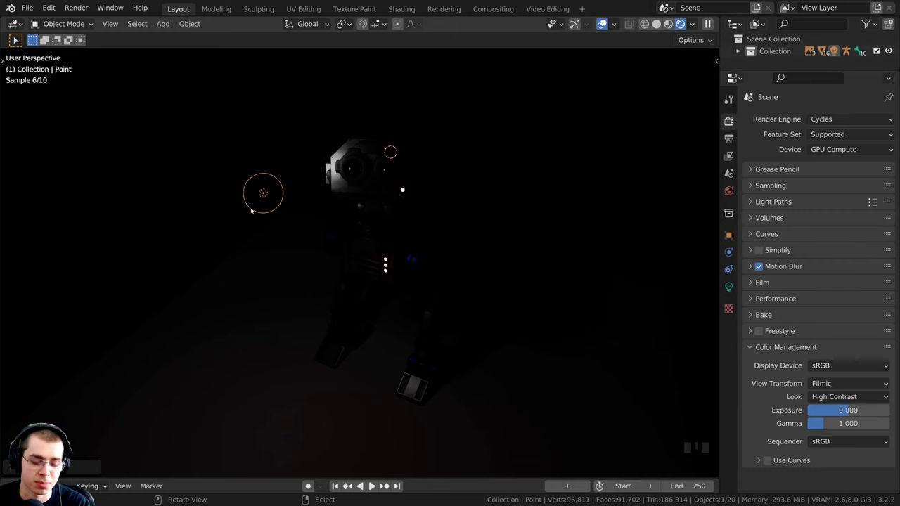
pyautogui.press('g')
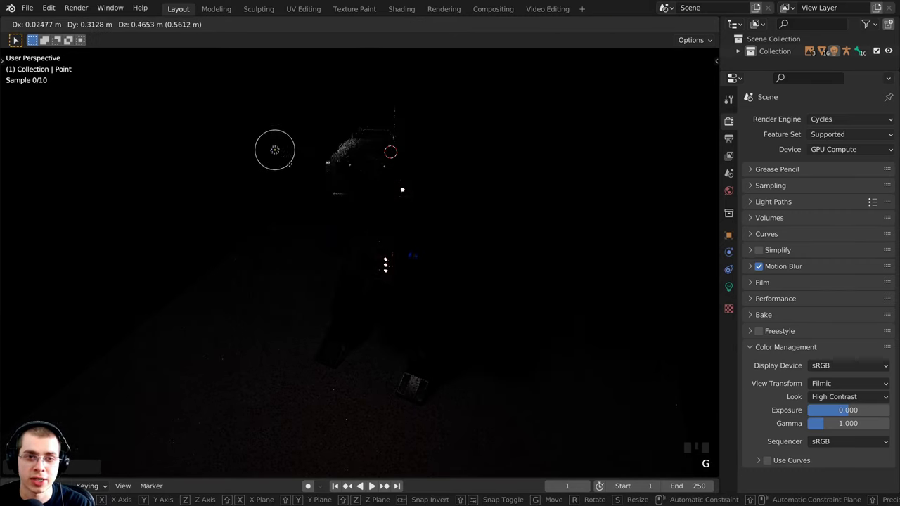
pyautogui.click(374, 227)
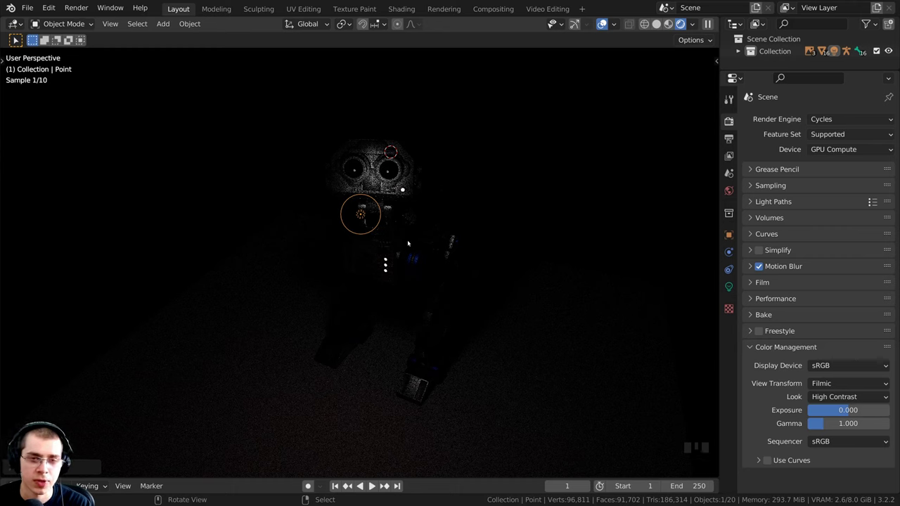
# - Scale the point light and rotate it several times to test the effect on its illumination
pyautogui.press('s')
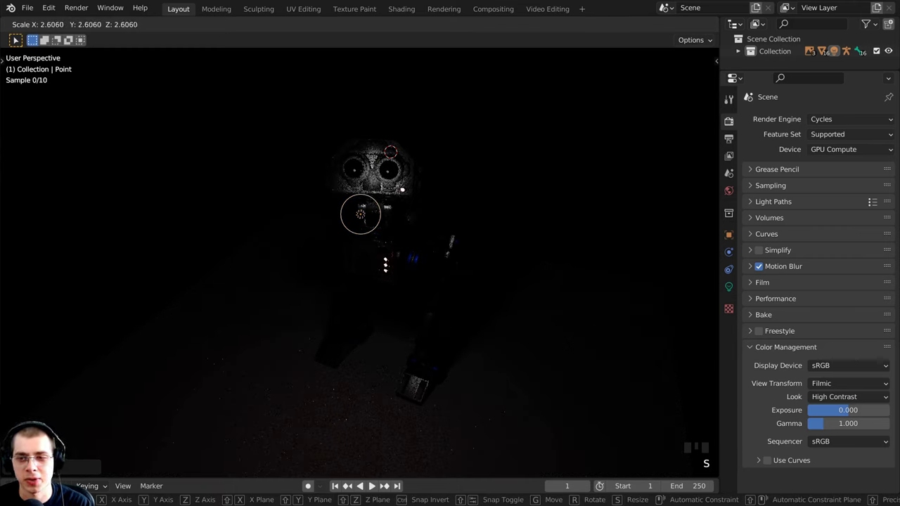
pyautogui.click(385, 264)
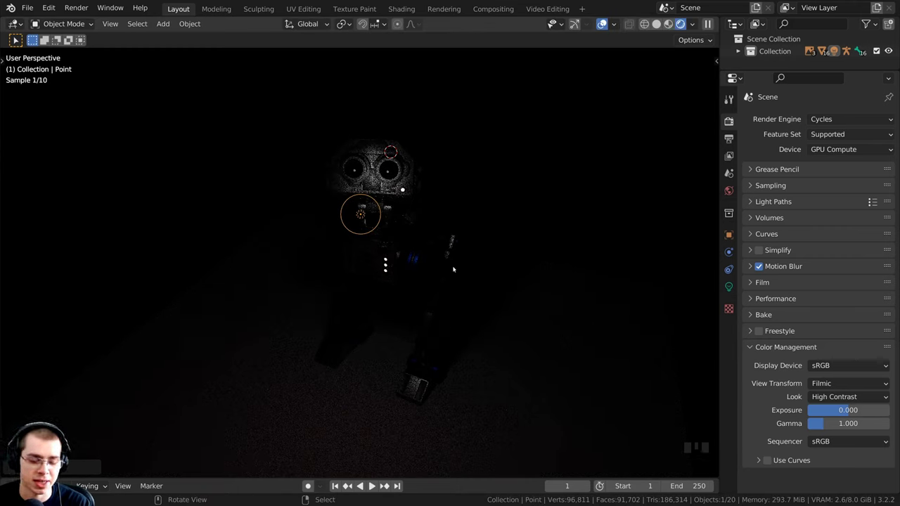
pyautogui.press('r')
pyautogui.click(319, 233)
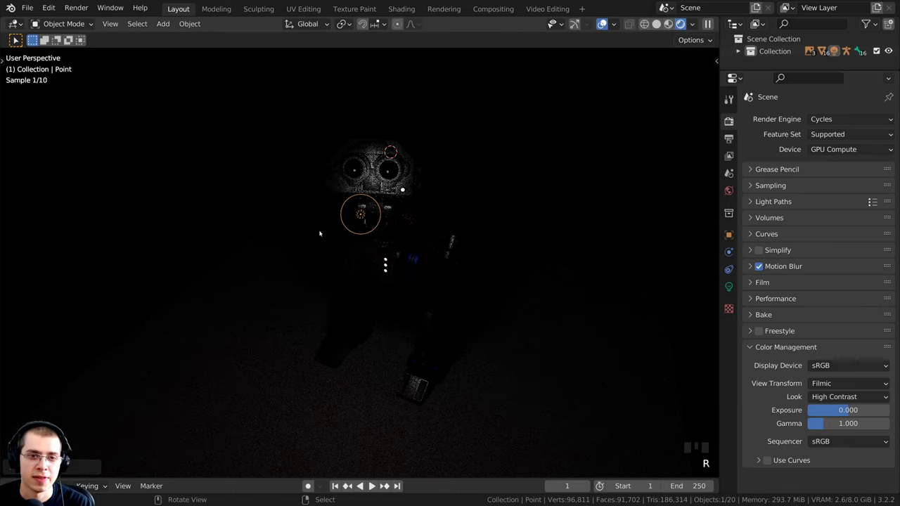
pyautogui.press('r')
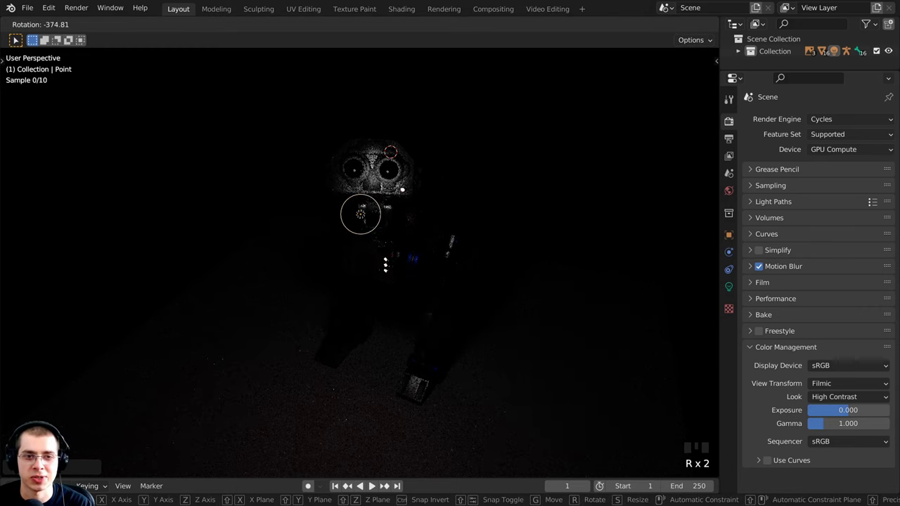
pyautogui.click(340, 160)
pyautogui.moveTo(320, 274); pyautogui.dragTo(373, 267, button='middle')
pyautogui.press('r')
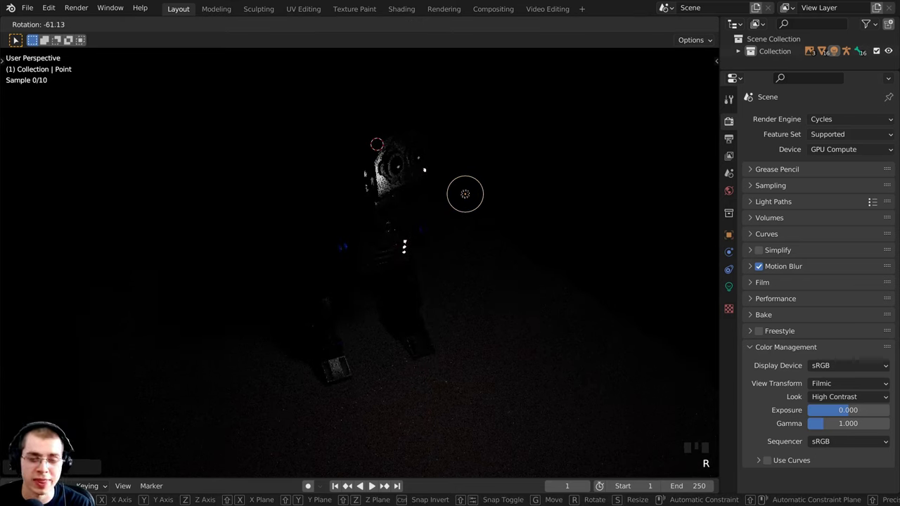
pyautogui.click(428, 225)
# - Duplicate the point light and place the copy about 1 m away beside the robot's head
pyautogui.moveTo(429, 225); pyautogui.dragTo(403, 237, button='middle')
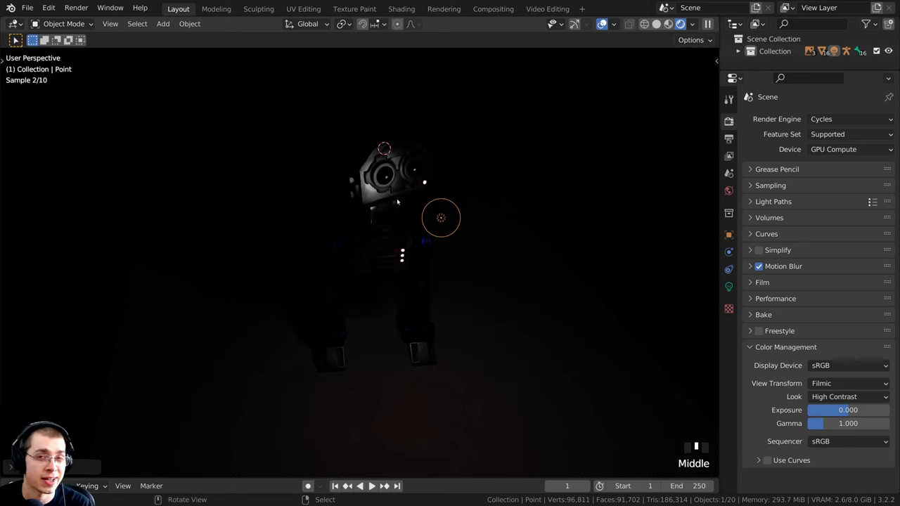
pyautogui.moveTo(397, 204); pyautogui.dragTo(396, 242, button='middle')
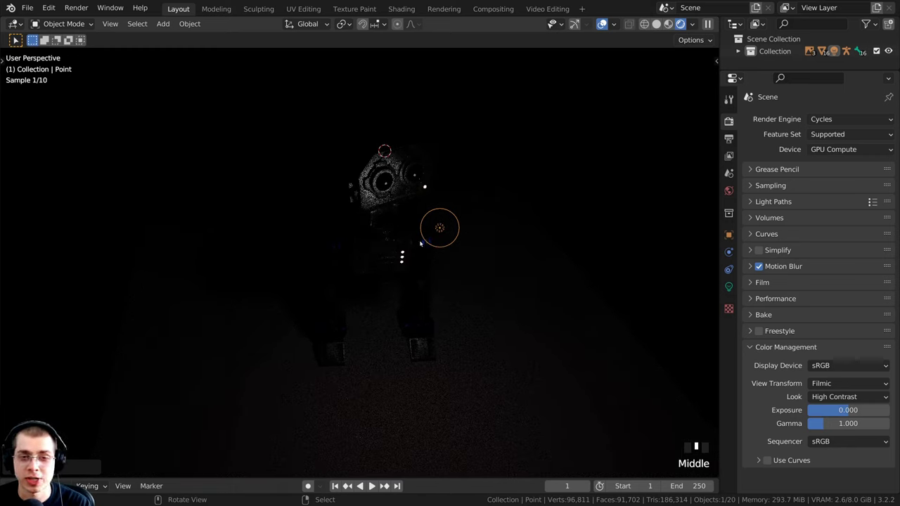
pyautogui.hotkey('shift', 'd')
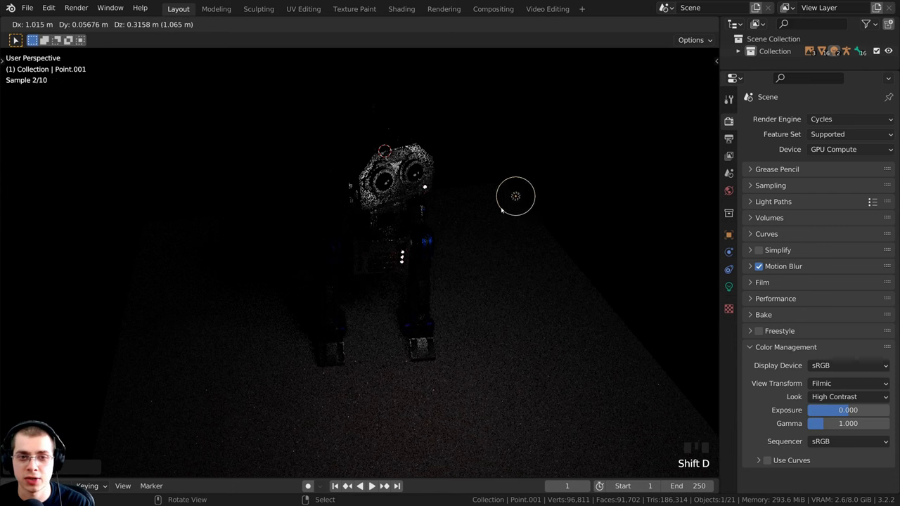
pyautogui.click(502, 219)
pyautogui.press('a')
pyautogui.press('a')
pyautogui.press('a')
pyautogui.rightClick(441, 229)
pyautogui.keyDown('shift'); pyautogui.rightClick(517, 200); pyautogui.keyUp('shift')
# - Move the point light around in front of the robot's face and place it just beside the head
pyautogui.moveTo(531, 199); pyautogui.dragTo(526, 180, button='middle')
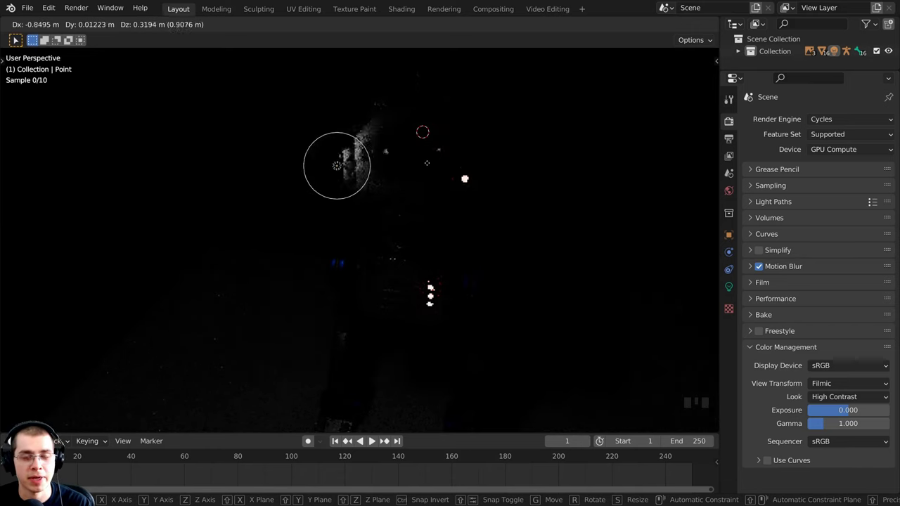
pyautogui.click(512, 180)
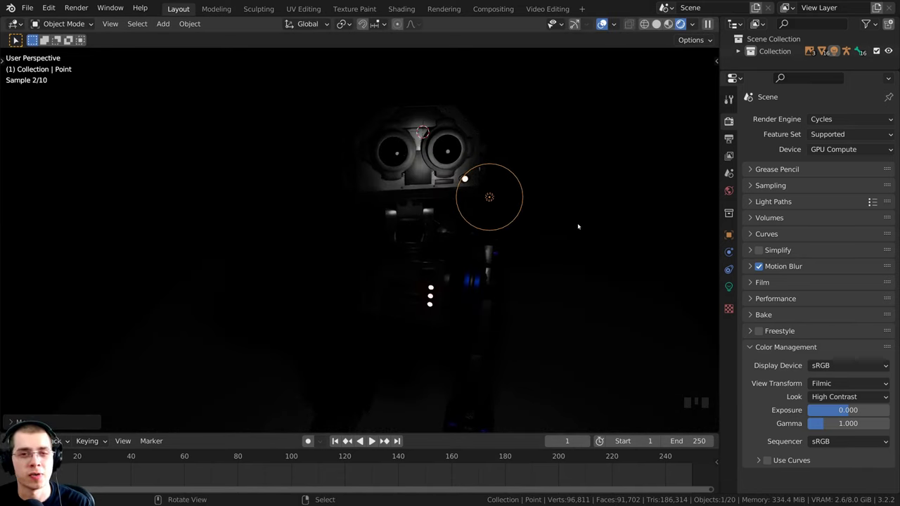
pyautogui.press('g')
pyautogui.click(537, 206)
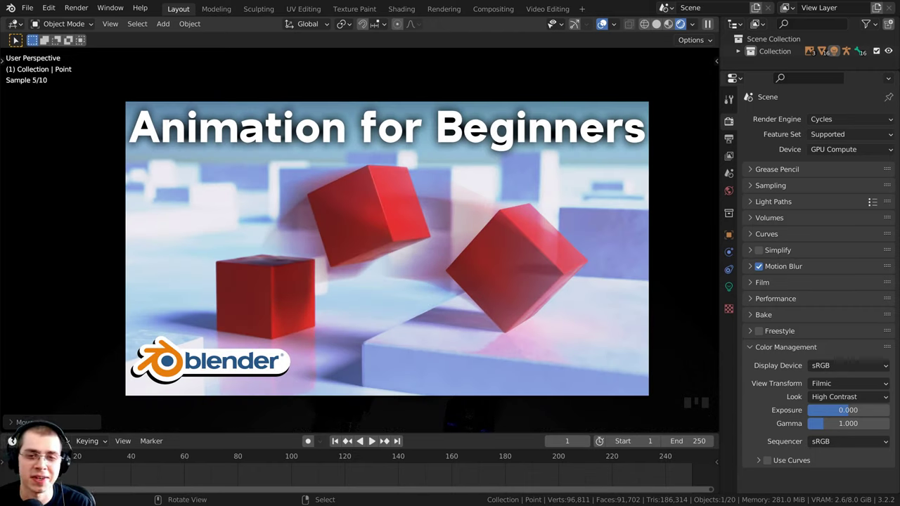
pyautogui.press('g')
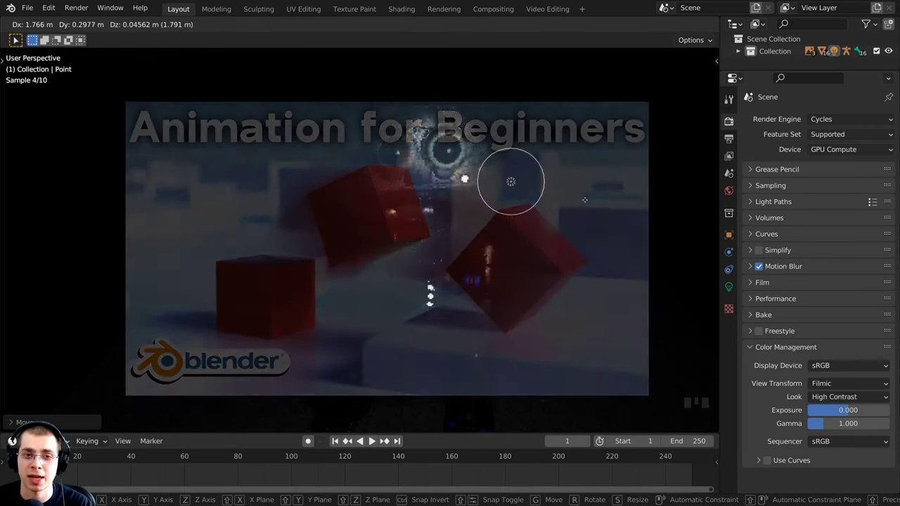
pyautogui.click(584, 200)
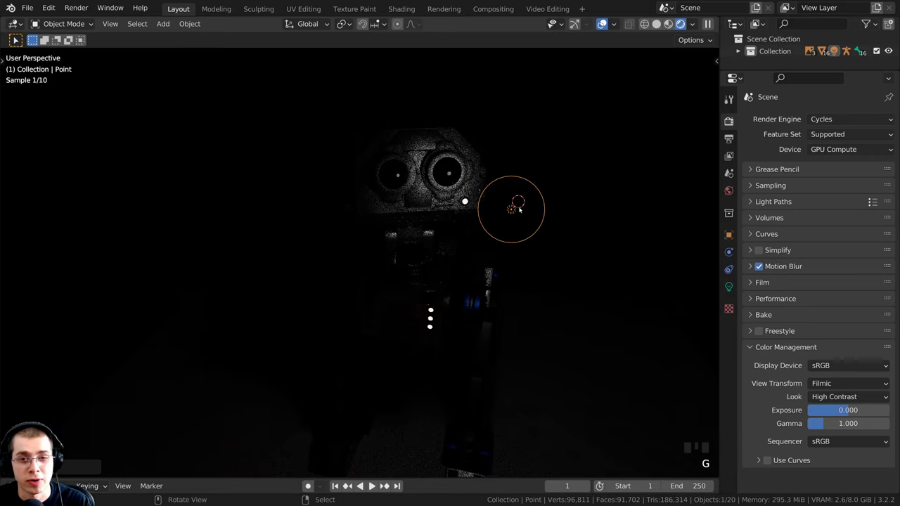
# - Display the point light's data properties in a widened Properties editor and move the light onto the 3D cursor
pyautogui.click(728, 287)
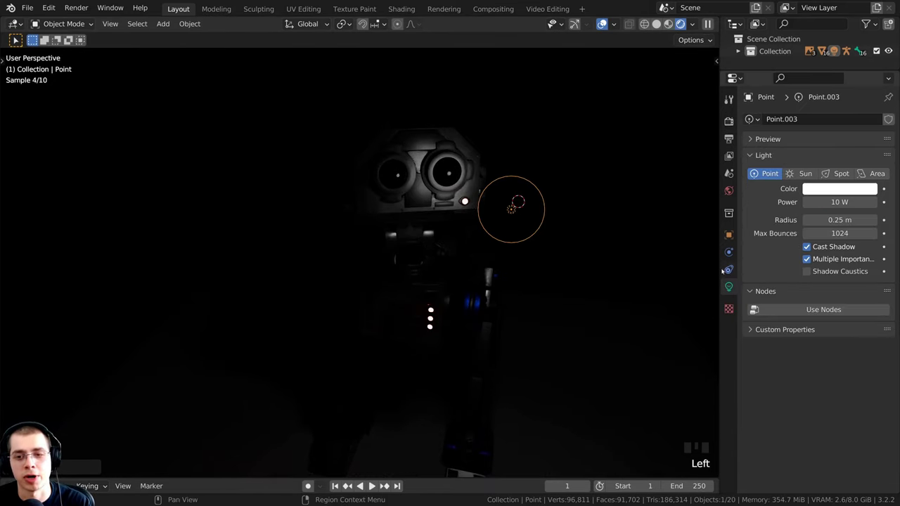
pyautogui.moveTo(718, 281); pyautogui.dragTo(669, 281)
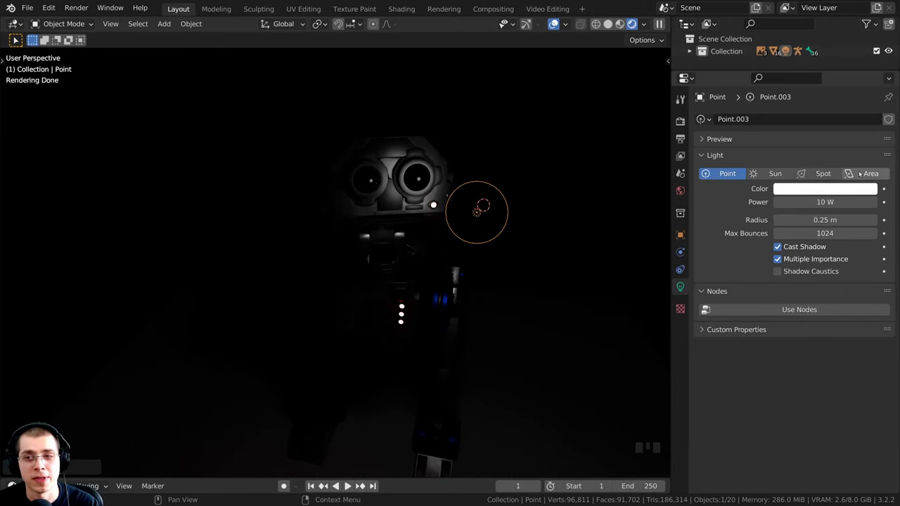
pyautogui.press('g')
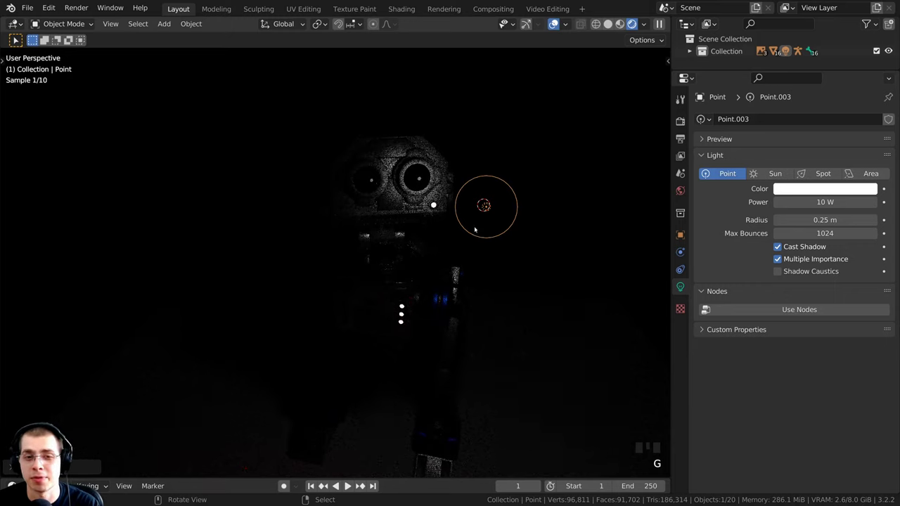
pyautogui.click(474, 227)
# - Try the Sun type on the selected light and return it to Point
pyautogui.hotkey('shift', 'a')
pyautogui.moveTo(477, 165)
pyautogui.moveTo(436, 185)
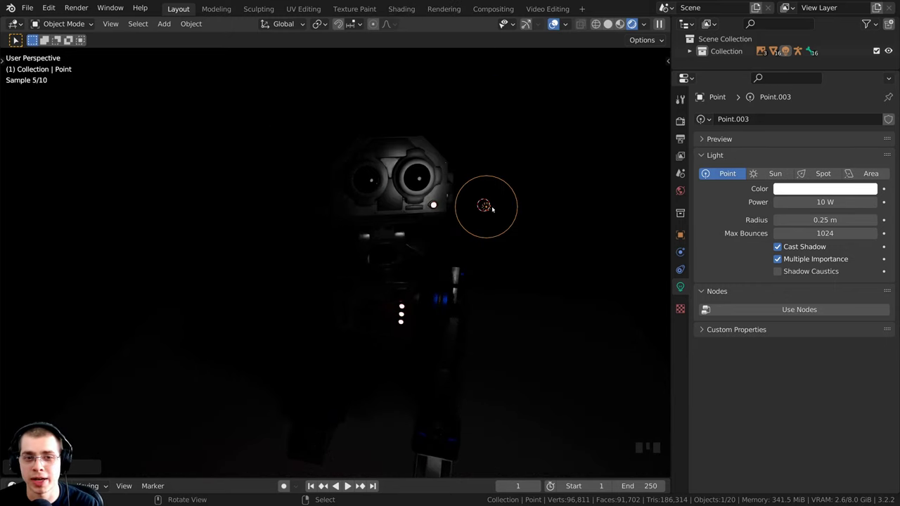
pyautogui.click(774, 174)
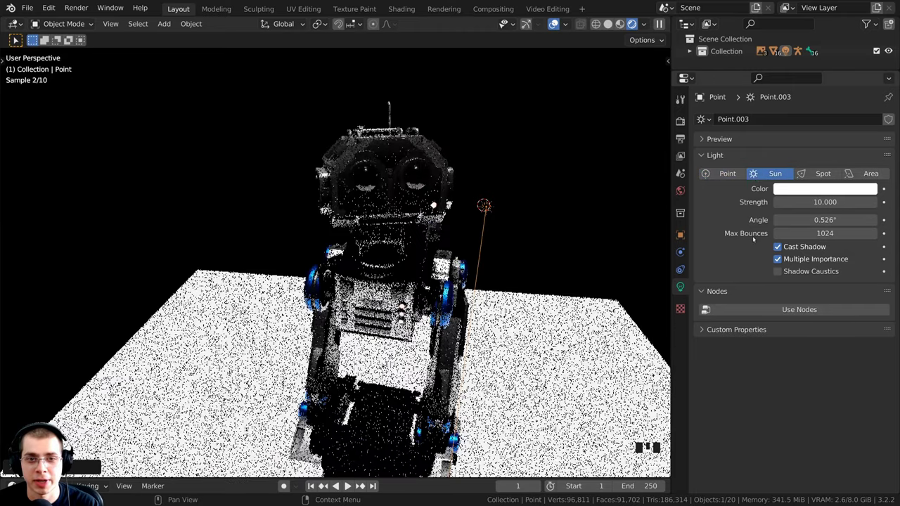
pyautogui.click(727, 174)
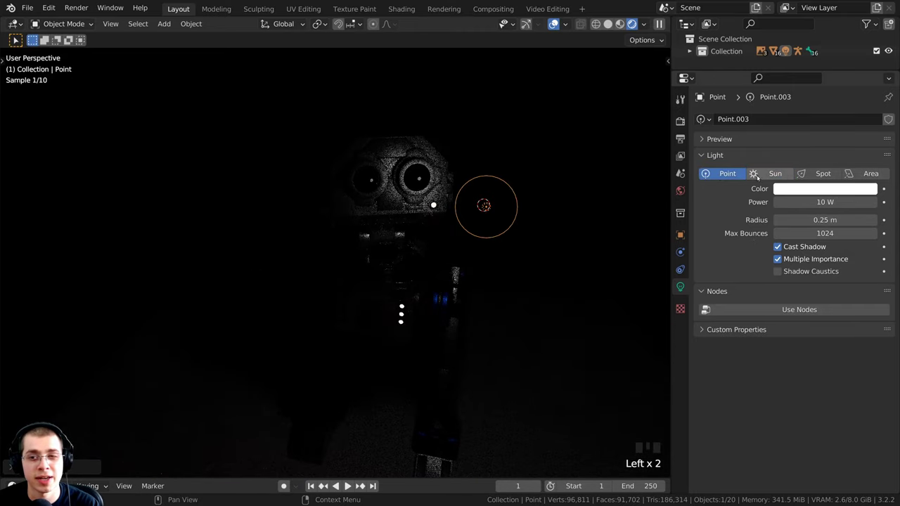
# - Try the Sun, Spot and Area types on the selected light and return it to Point
pyautogui.click(773, 173)
pyautogui.click(821, 173)
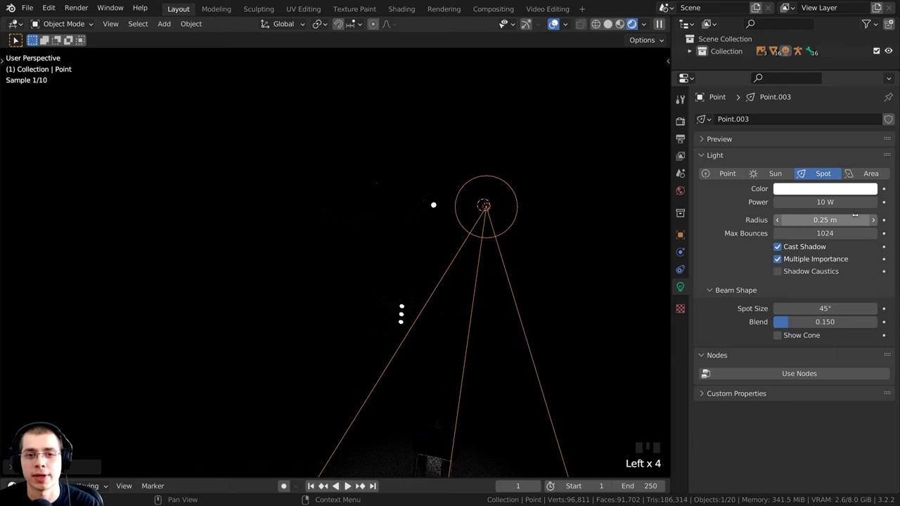
pyautogui.click(861, 174)
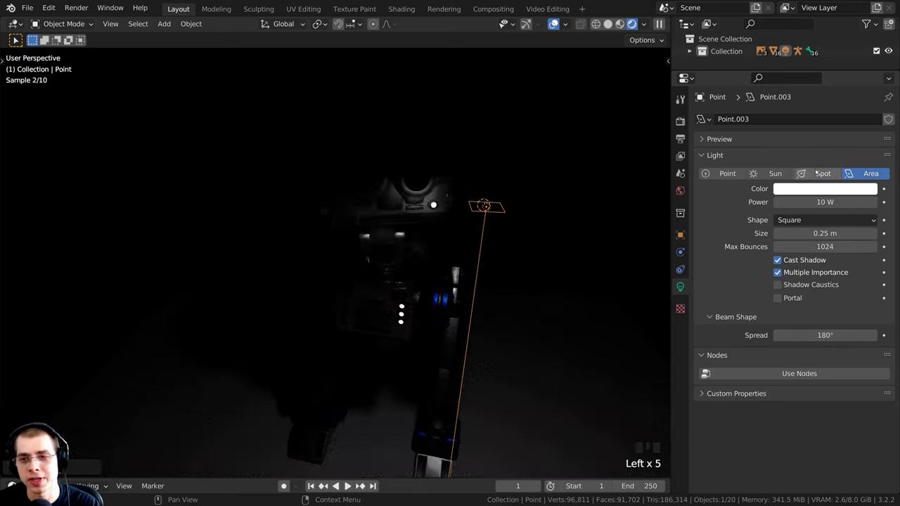
pyautogui.click(719, 174)
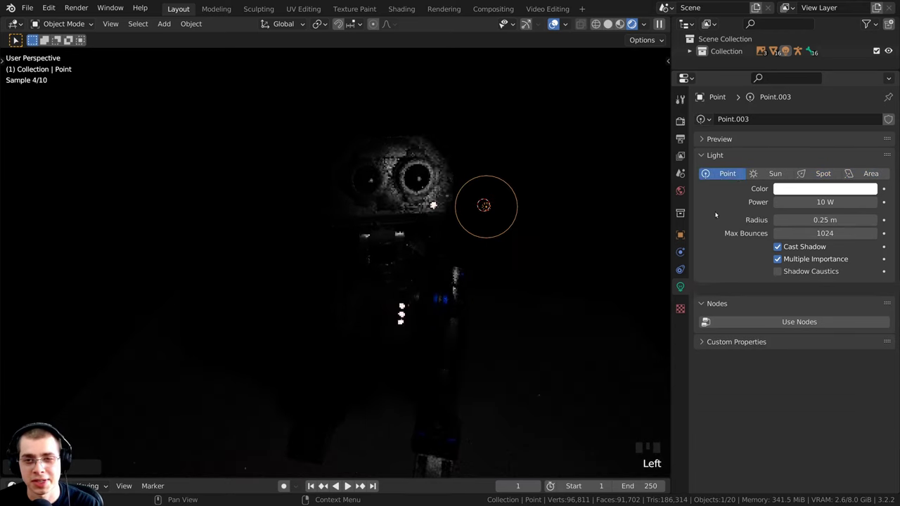
# - Move the point light off the 3D cursor and place it in the open space in front of the robot's head
pyautogui.press('g')
pyautogui.click(471, 187)
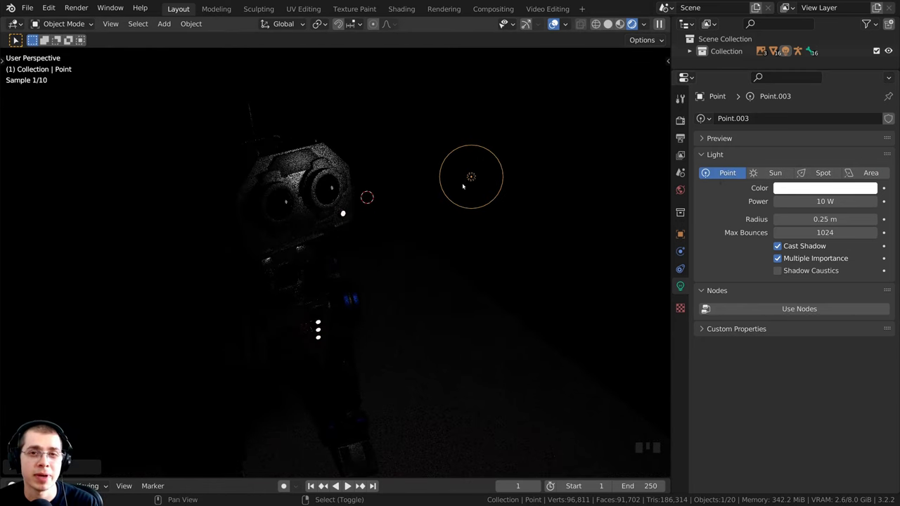
pyautogui.keyDown('shift'); pyautogui.moveTo(464, 186); pyautogui.dragTo(440, 240, button='middle'); pyautogui.keyUp('shift')
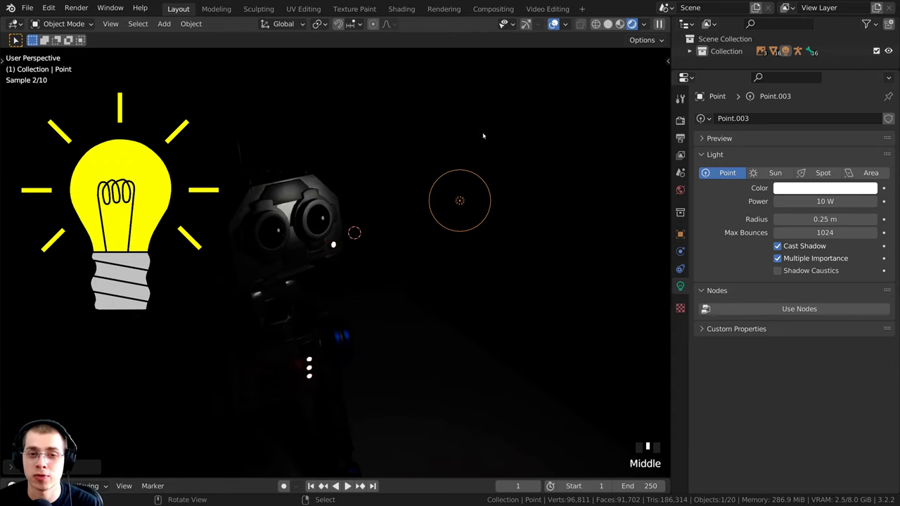
pyautogui.moveTo(483, 136); pyautogui.dragTo(373, 177, button='middle')
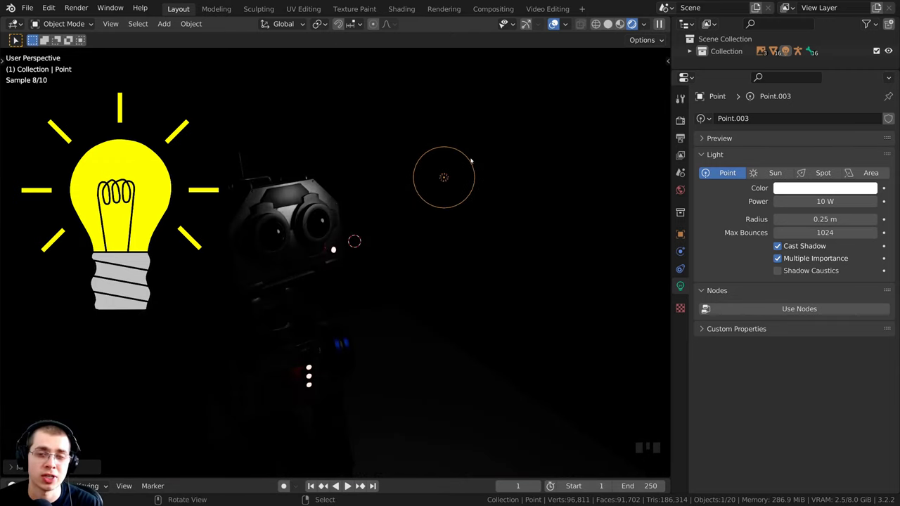
pyautogui.moveTo(471, 192); pyautogui.dragTo(513, 211, button='middle')
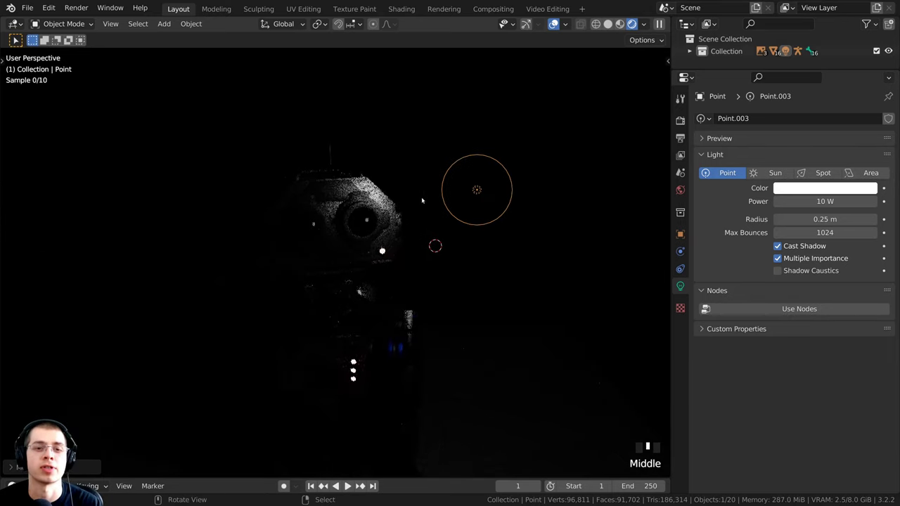
pyautogui.press('g')
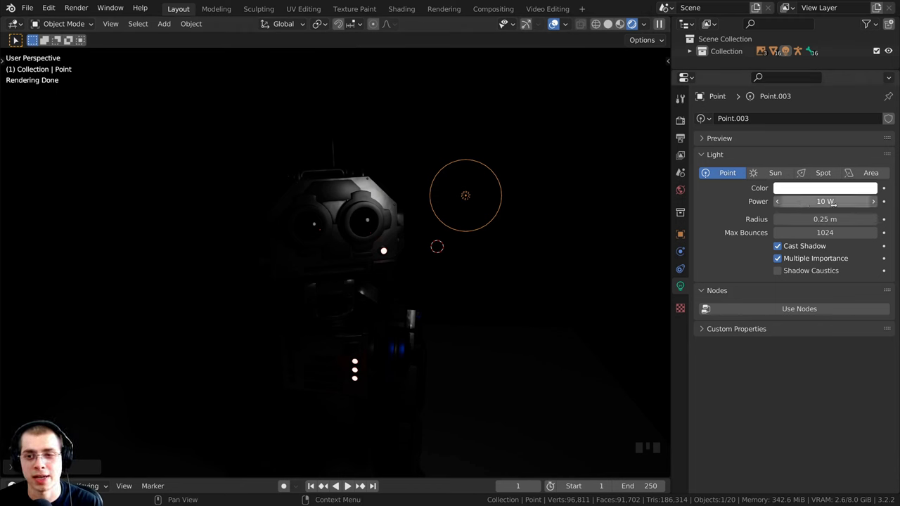
# - Set the point light's power to 500 W
pyautogui.moveTo(833, 202); pyautogui.dragTo(860, 202)
pyautogui.click(809, 202)
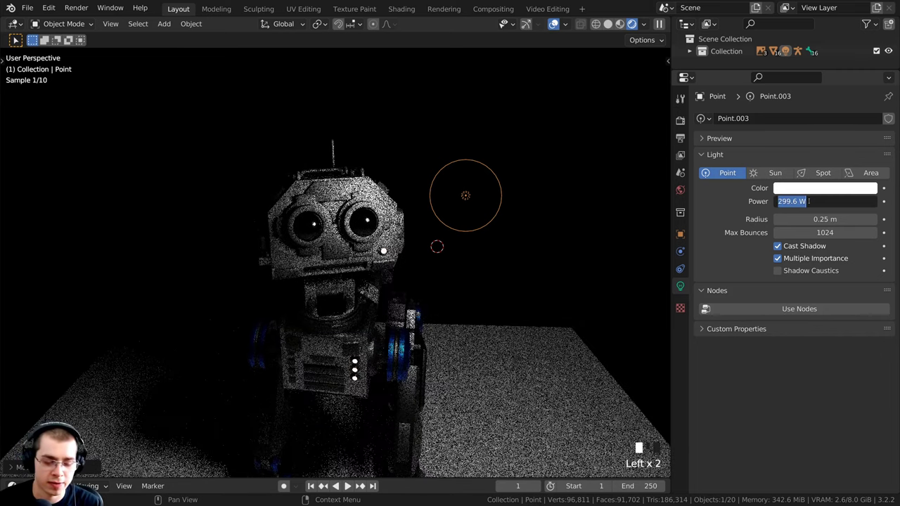
pyautogui.write('500')
pyautogui.press('Return')
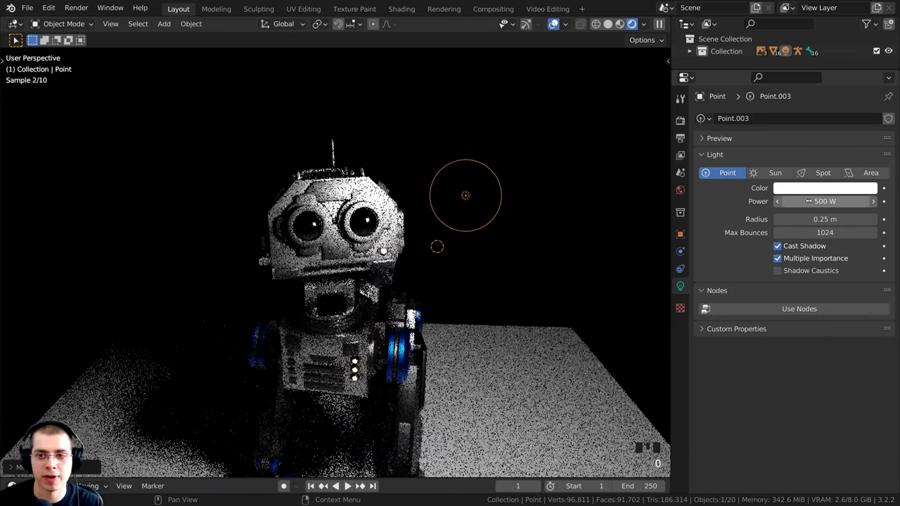
# - Move the point light around to the robot's opposite side and raise it above head height
pyautogui.moveTo(235, 243); pyautogui.dragTo(403, 152, button='middle')
pyautogui.scroll(-2, 372, 255)
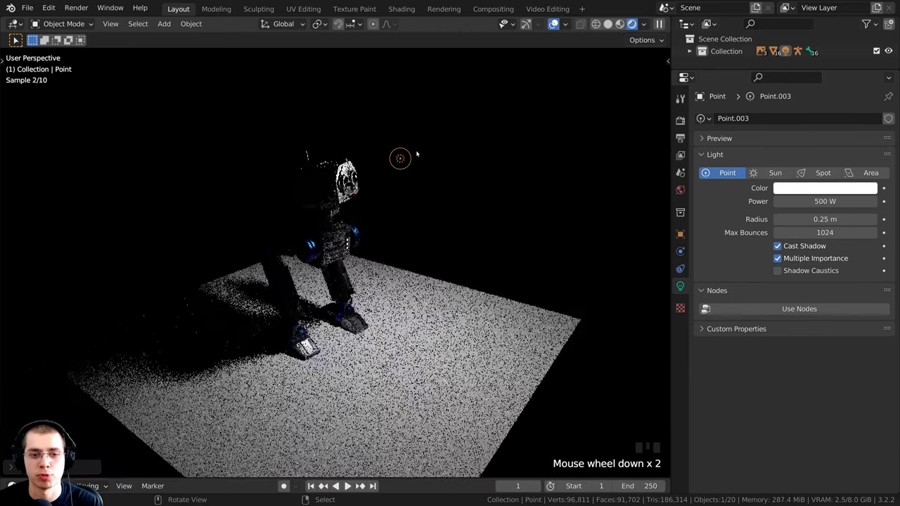
pyautogui.keyDown('shift'); pyautogui.moveTo(378, 257); pyautogui.dragTo(520, 223, button='middle'); pyautogui.keyUp('shift')
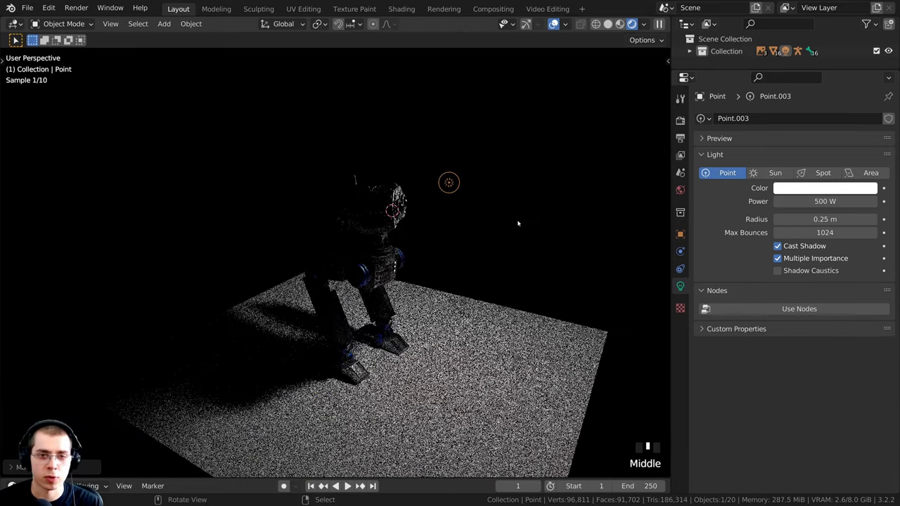
pyautogui.press('g')
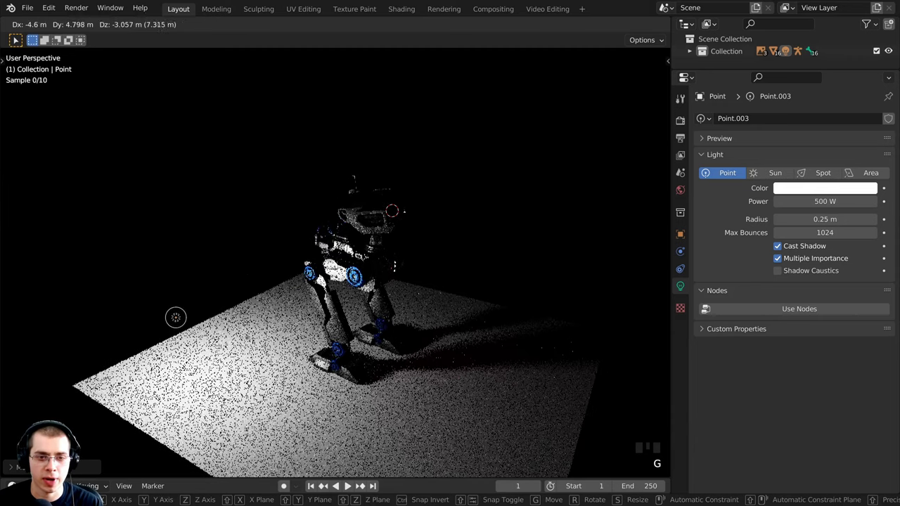
pyautogui.click(253, 312)
pyautogui.moveTo(396, 361); pyautogui.dragTo(265, 285, button='middle')
pyautogui.press('g')
pyautogui.click(257, 148)
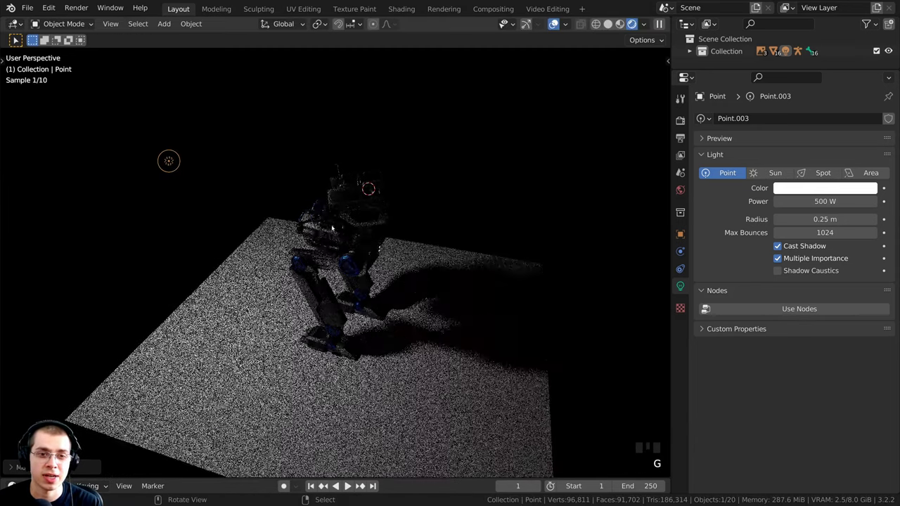
pyautogui.moveTo(256, 148); pyautogui.dragTo(316, 232, button='middle')
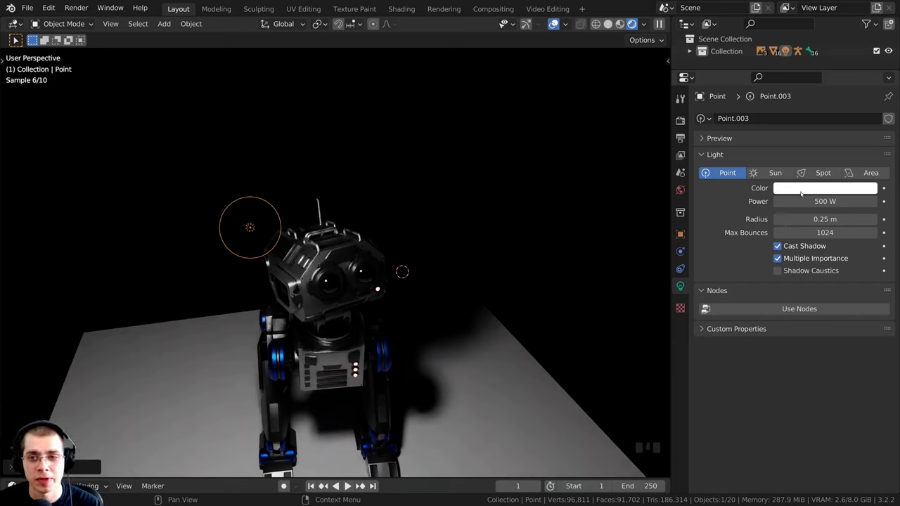
# - Change the point light's color from white to a light blue
pyautogui.click(801, 193)
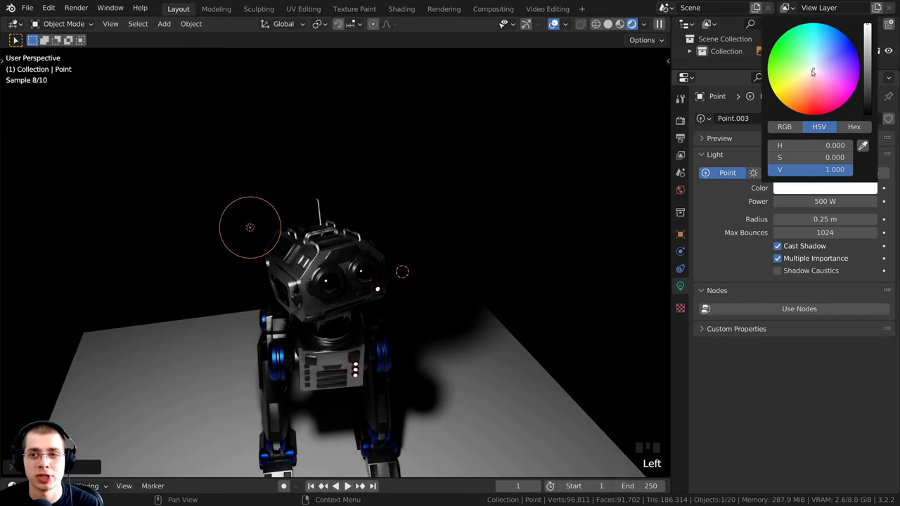
pyautogui.moveTo(811, 73); pyautogui.dragTo(823, 48)
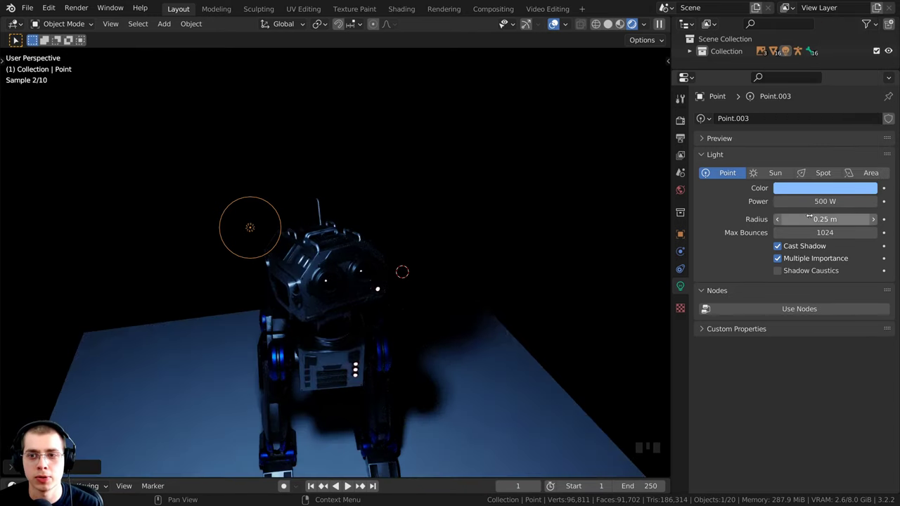
pyautogui.moveTo(506, 302); pyautogui.dragTo(492, 278, button='middle')
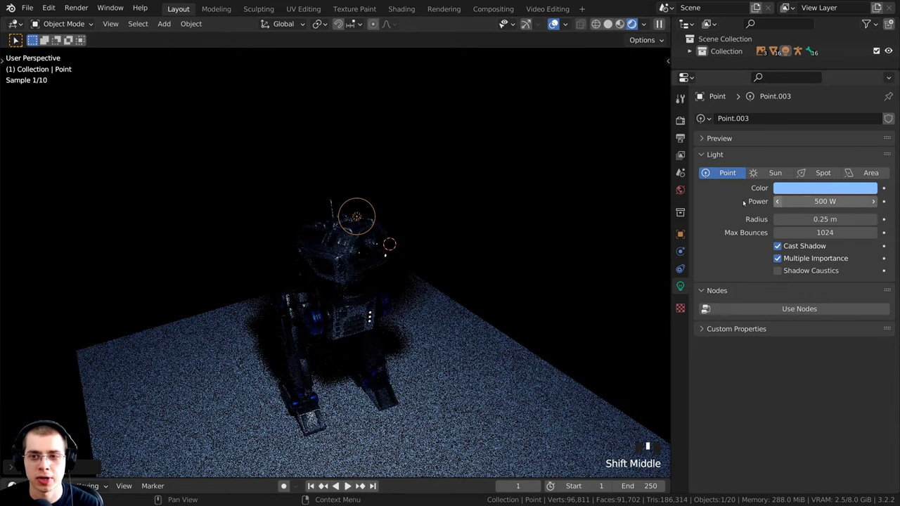
# - Increase the blue point light's power to 3000 W
pyautogui.click(797, 201)
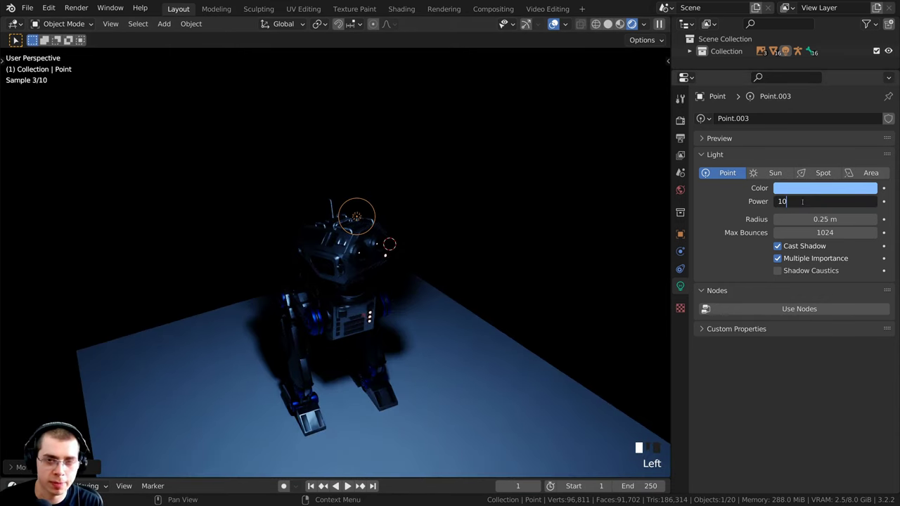
pyautogui.press('Return')
pyautogui.click(809, 202)
pyautogui.write('3000')
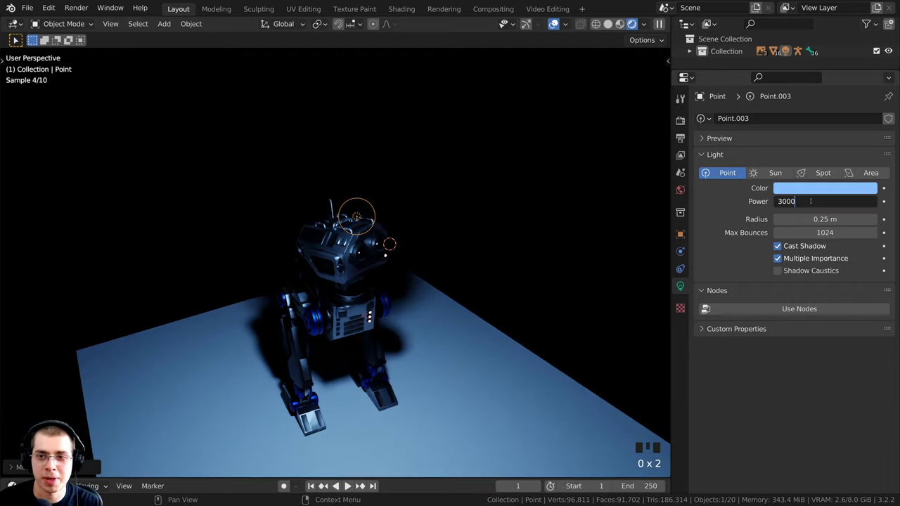
pyautogui.press('Return')
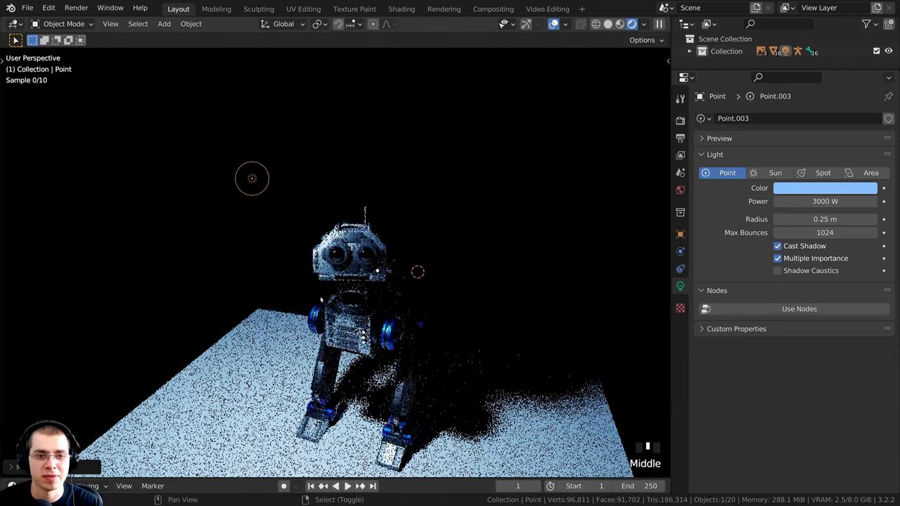
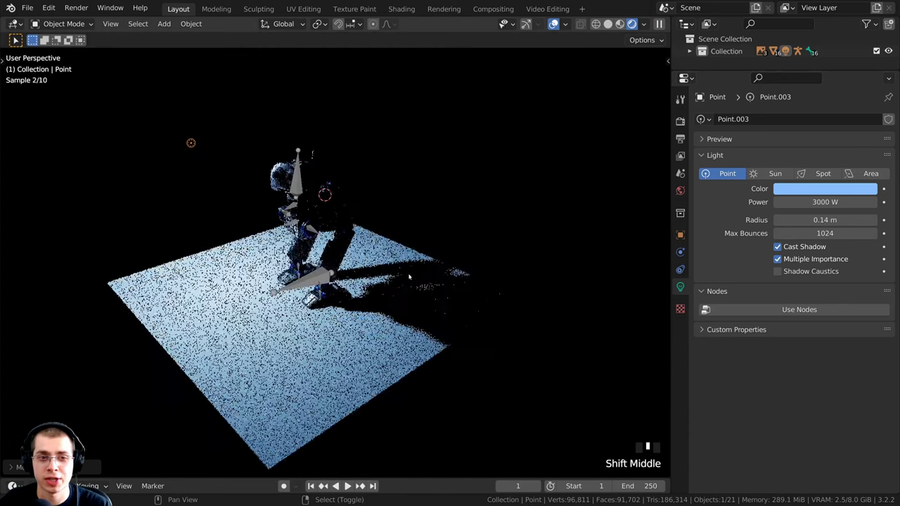
# - Reduce the point light's radius to 0 m and inspect the edges of the robot's shadow on the floor
pyautogui.scroll(3, 352, 280)
pyautogui.keyDown('shift'); pyautogui.moveTo(97, 65); pyautogui.dragTo(133, 128, button='middle'); pyautogui.keyUp('shift')
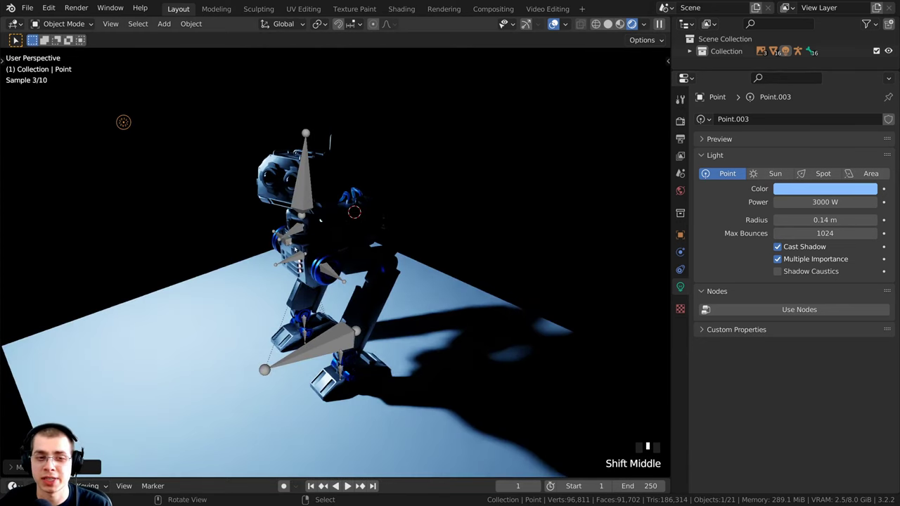
pyautogui.keyDown('shift'); pyautogui.moveTo(824, 220); pyautogui.dragTo(784, 220); pyautogui.keyUp('shift')
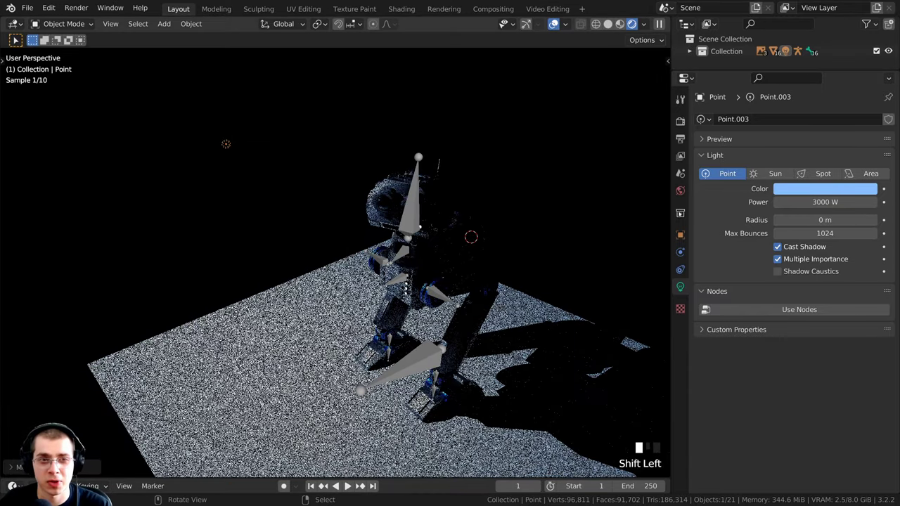
pyautogui.scroll(8, 376, 305)
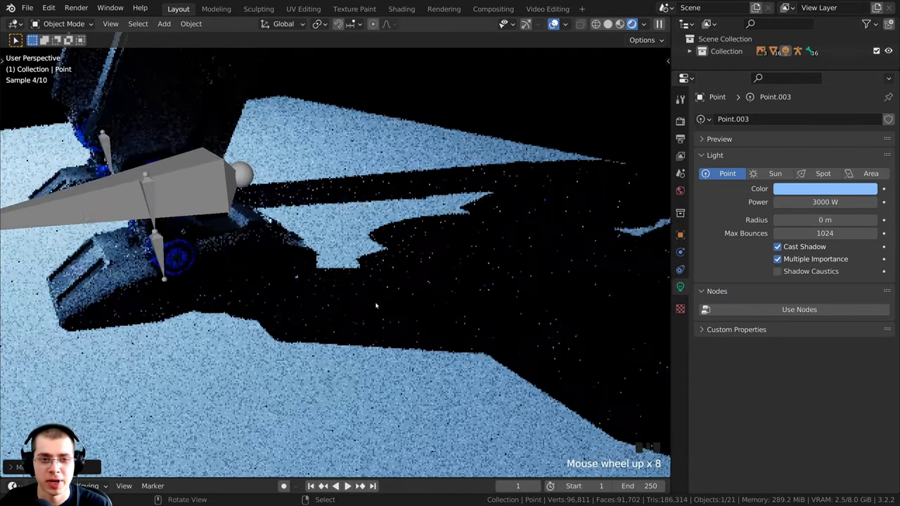
pyautogui.scroll(2, 376, 306)
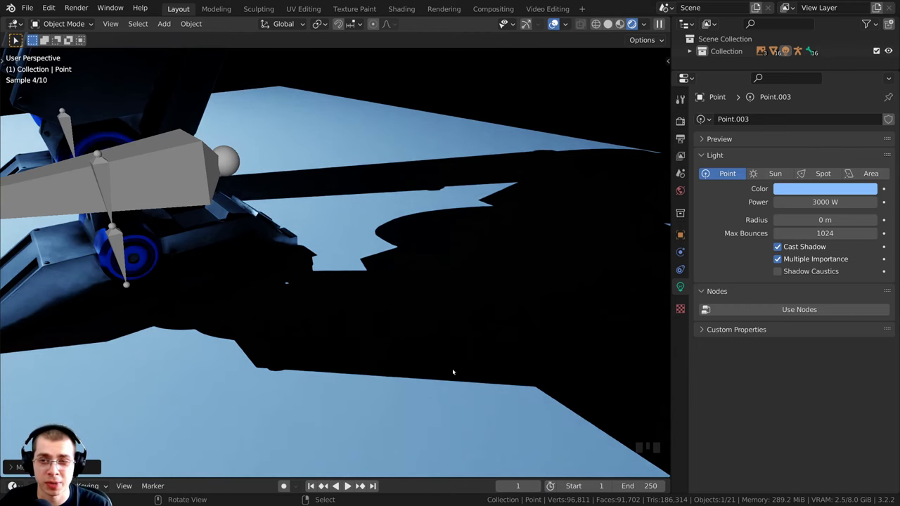
# - Enlarge the point light's radius to about 5 m and inspect the shadow around the robot's feet
pyautogui.moveTo(825, 219); pyautogui.dragTo(899, 219)
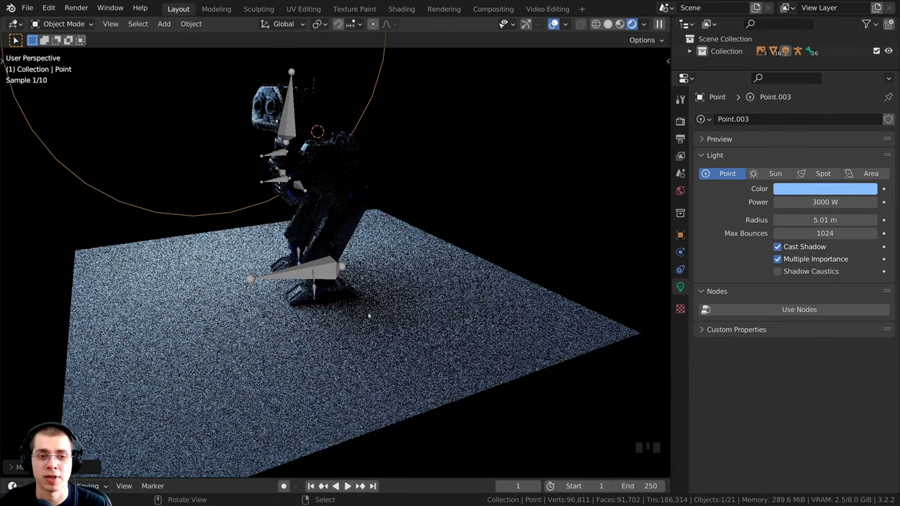
pyautogui.scroll(4, 485, 317)
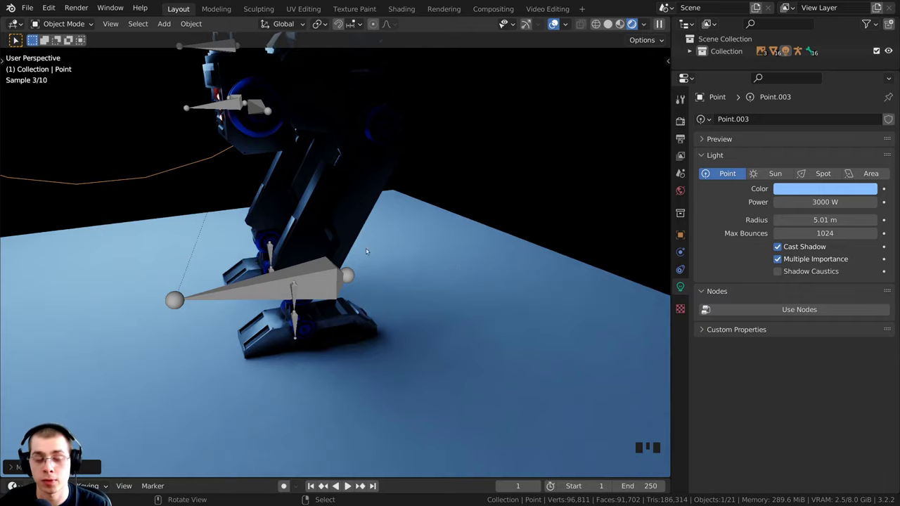
pyautogui.scroll(-3, 332, 209)
pyautogui.keyDown('shift'); pyautogui.moveTo(332, 208); pyautogui.dragTo(363, 288, button='middle'); pyautogui.keyUp('shift')
pyautogui.scroll(-1, 363, 288)
# - Fine-tune the point light's radius to 4.94 m and view the robot's soft shadow from farther away and close up
pyautogui.moveTo(836, 220)
pyautogui.mouseDown()
pyautogui.moveTo(804, 220)
pyautogui.moveTo(826, 220)
pyautogui.mouseUp()
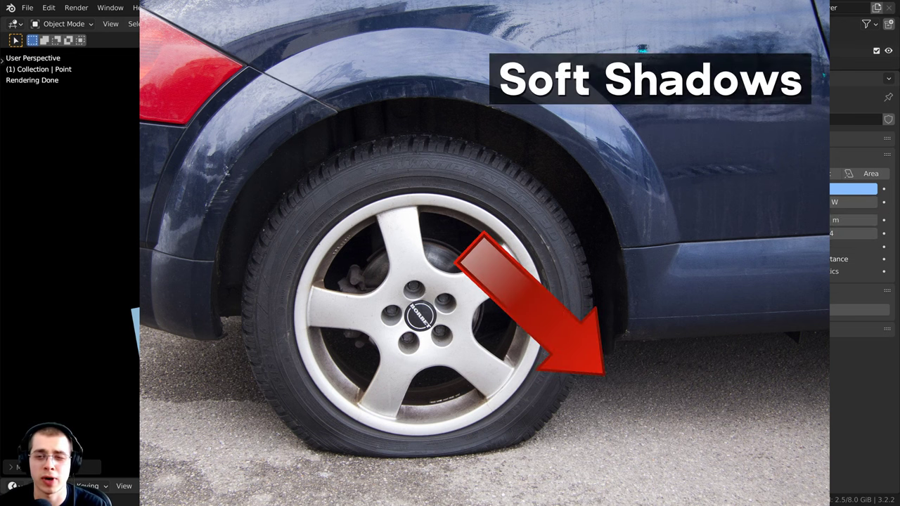
pyautogui.moveTo(833, 220); pyautogui.dragTo(840, 220)
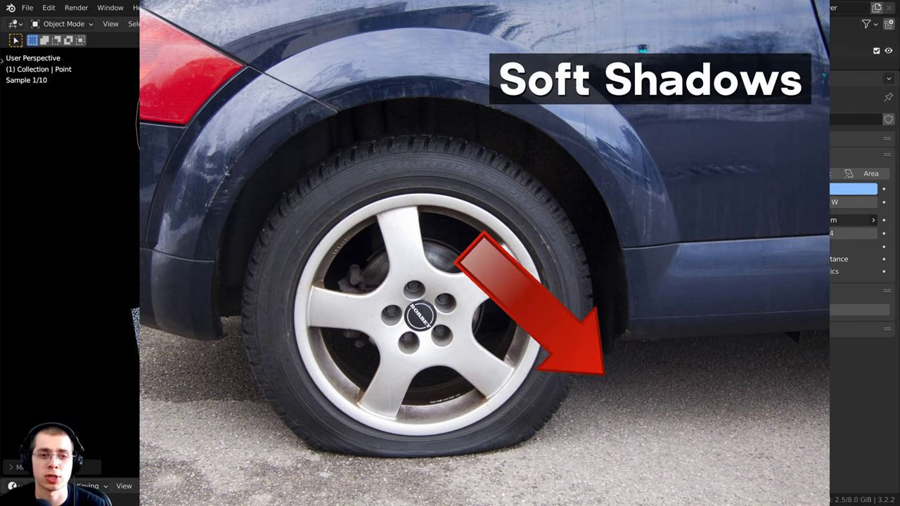
pyautogui.scroll(-2, 365, 142)
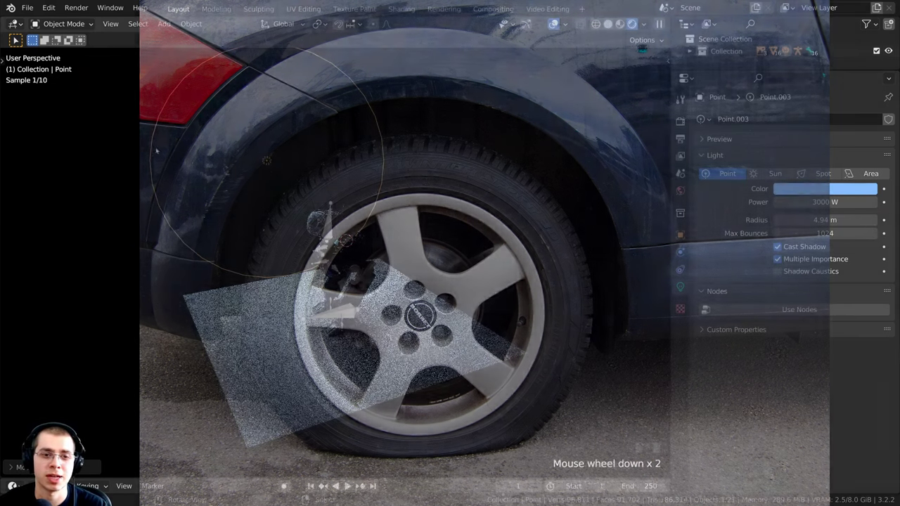
pyautogui.moveTo(303, 192); pyautogui.dragTo(332, 159, button='middle')
pyautogui.keyDown('shift'); pyautogui.moveTo(332, 159); pyautogui.dragTo(334, 149, button='middle'); pyautogui.keyUp('shift')
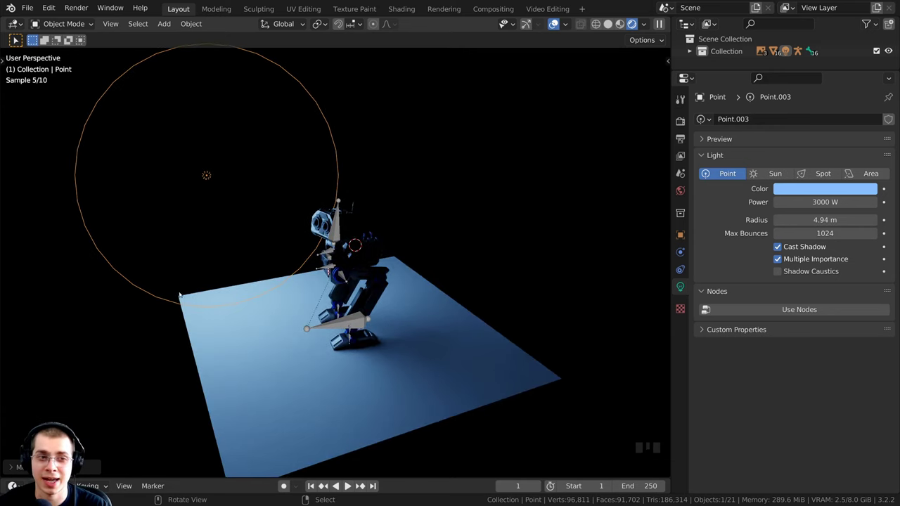
pyautogui.keyDown('shift'); pyautogui.scroll(1, 288, 342); pyautogui.keyUp('shift')
pyautogui.scroll(3, 406, 260)
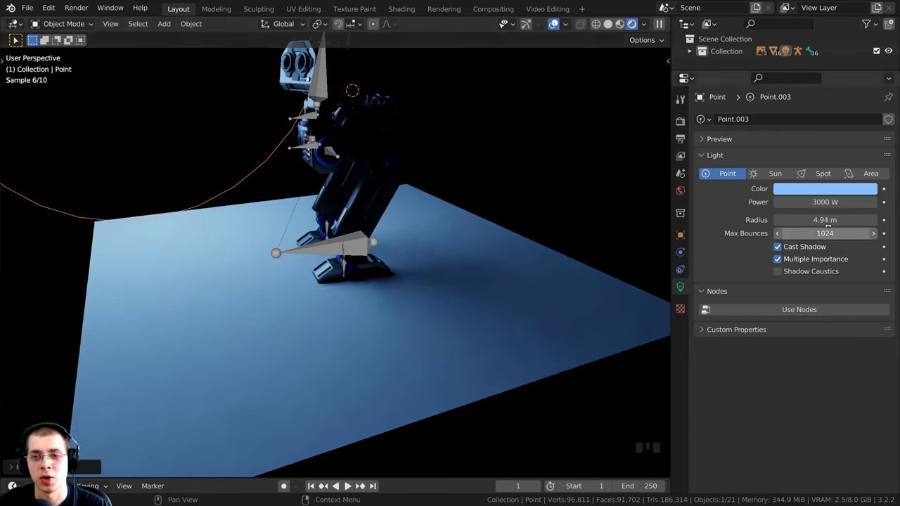
# - Bring the point light's radius back down to 0 m for sharp shadows, with the light and robot both in view
pyautogui.moveTo(826, 221); pyautogui.dragTo(773, 220)
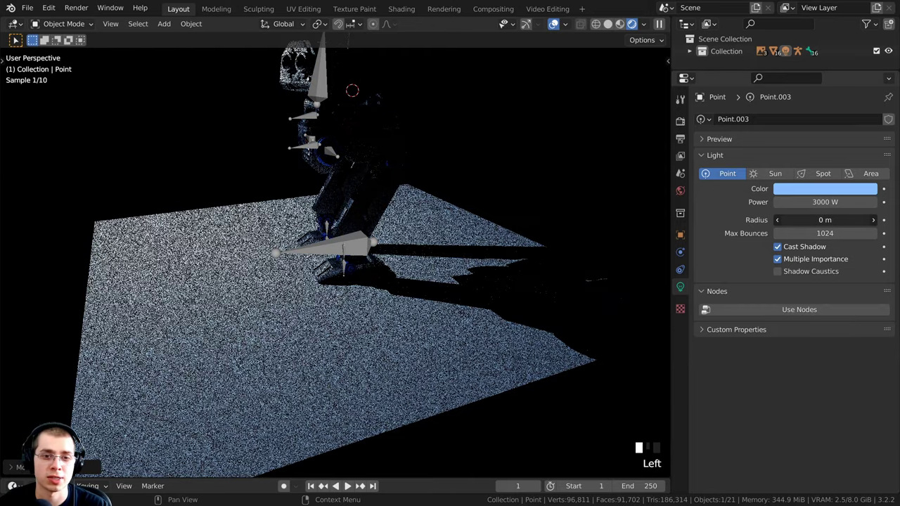
pyautogui.keyDown('shift'); pyautogui.moveTo(352, 246); pyautogui.dragTo(351, 270, button='middle'); pyautogui.keyUp('shift')
pyautogui.keyDown('shift'); pyautogui.moveTo(133, 48); pyautogui.dragTo(132, 72, button='middle'); pyautogui.keyUp('shift')
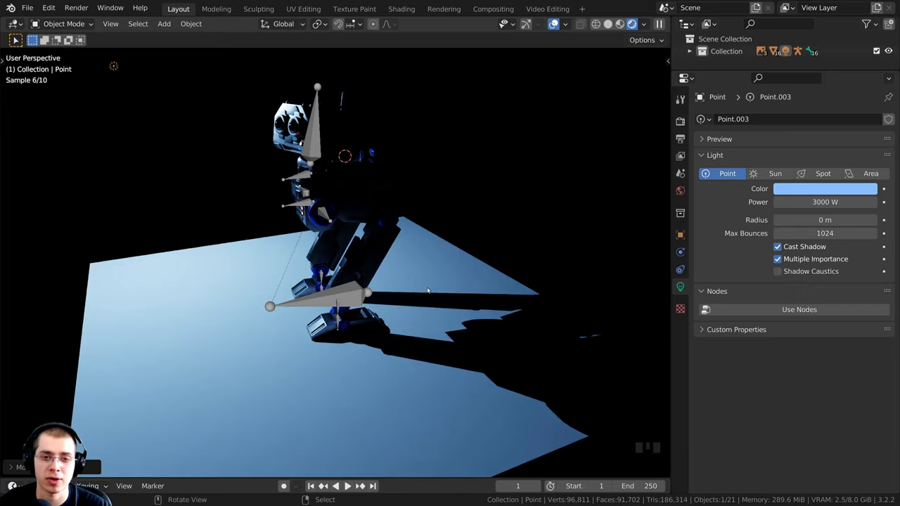
# - Raise the point light's radius to 1.21 m, turn off its Cast Shadow option and inspect the robot and floor from another angle
pyautogui.moveTo(825, 220)
pyautogui.mouseDown()
pyautogui.moveTo(840, 220)
pyautogui.moveTo(830, 220)
pyautogui.mouseUp()
pyautogui.keyDown('shift'); pyautogui.moveTo(362, 261); pyautogui.dragTo(386, 283, button='middle'); pyautogui.keyUp('shift')
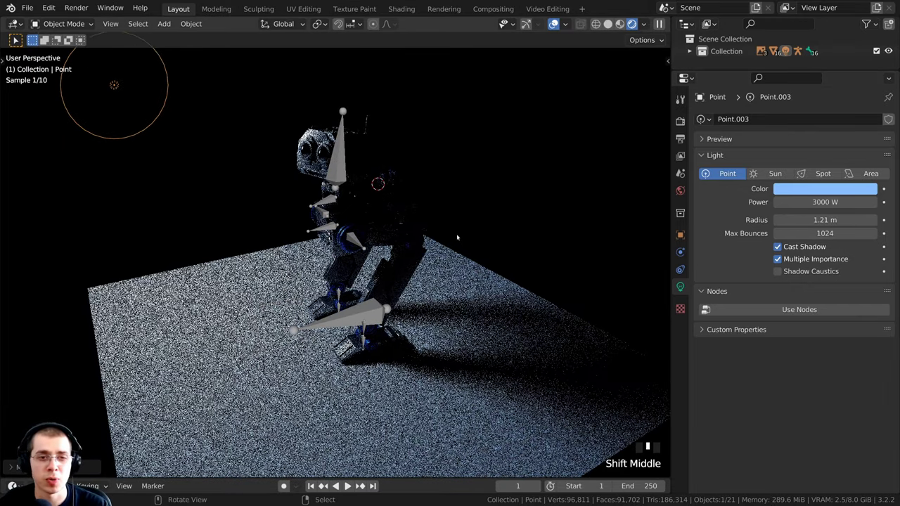
pyautogui.click(777, 247)
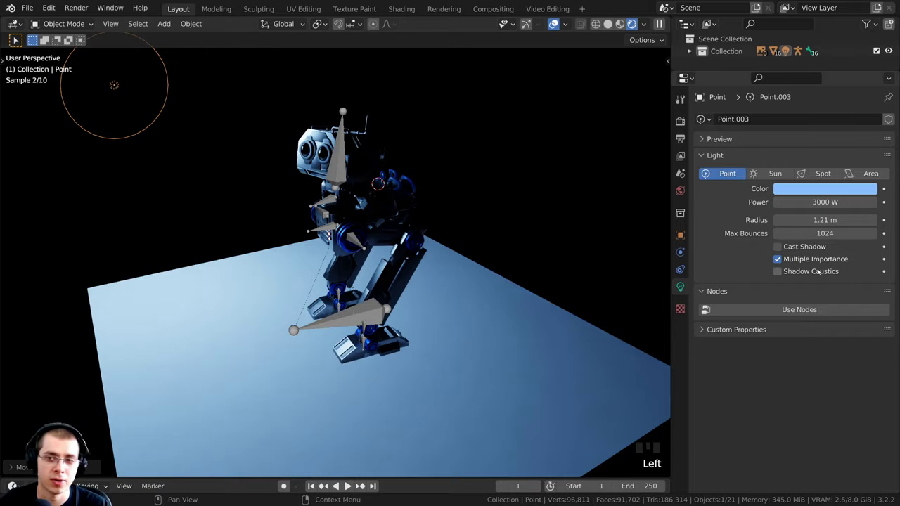
pyautogui.moveTo(415, 295); pyautogui.dragTo(439, 242, button='middle')
pyautogui.moveTo(440, 243); pyautogui.dragTo(357, 339, button='middle')
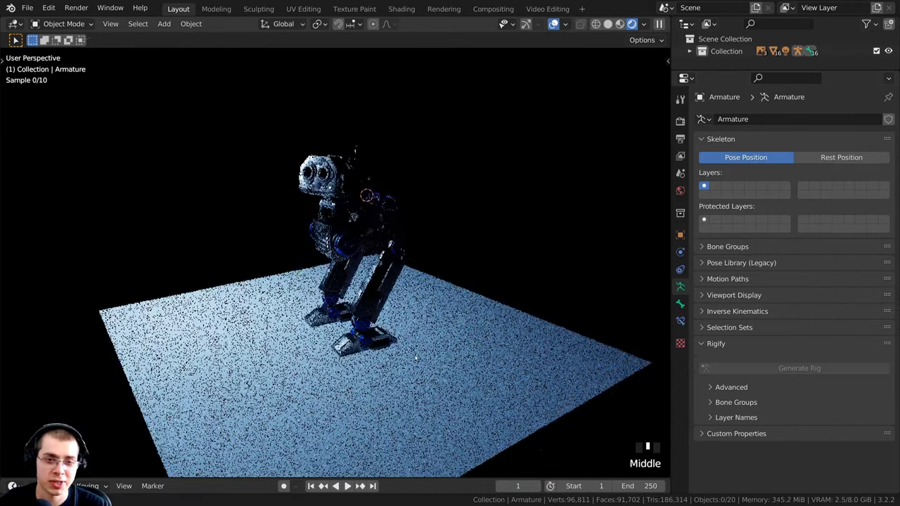
pyautogui.scroll(2, 357, 339)
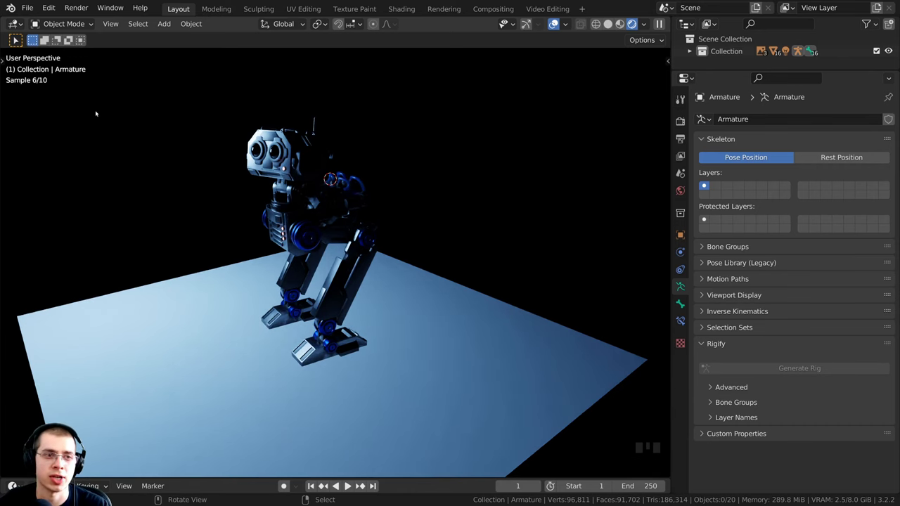
# - Delete the point light and add a sun light to the scene
pyautogui.press('a')
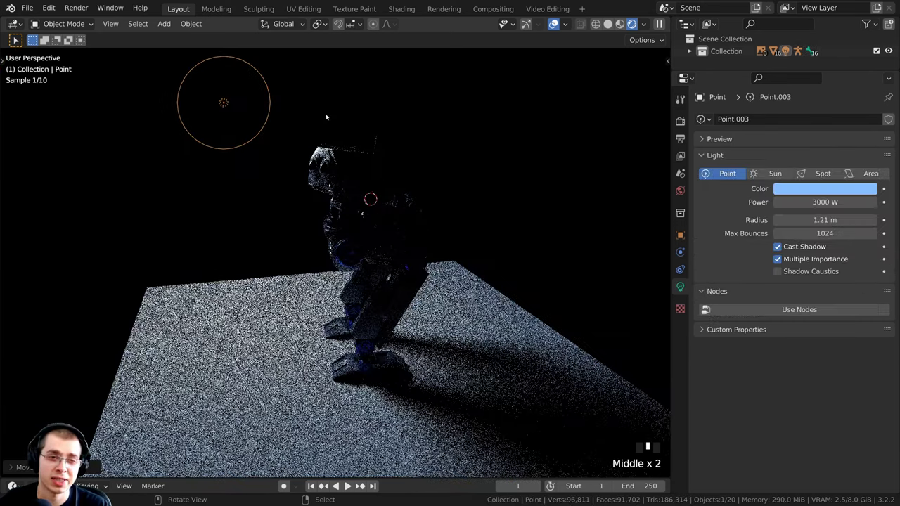
pyautogui.press('x')
pyautogui.click(328, 116)
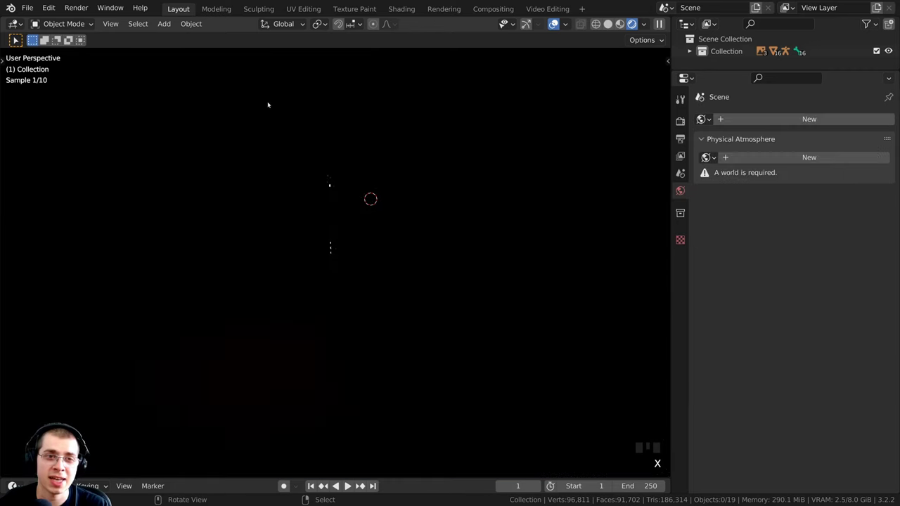
pyautogui.hotkey('shift', 'a')
pyautogui.moveTo(266, 105)
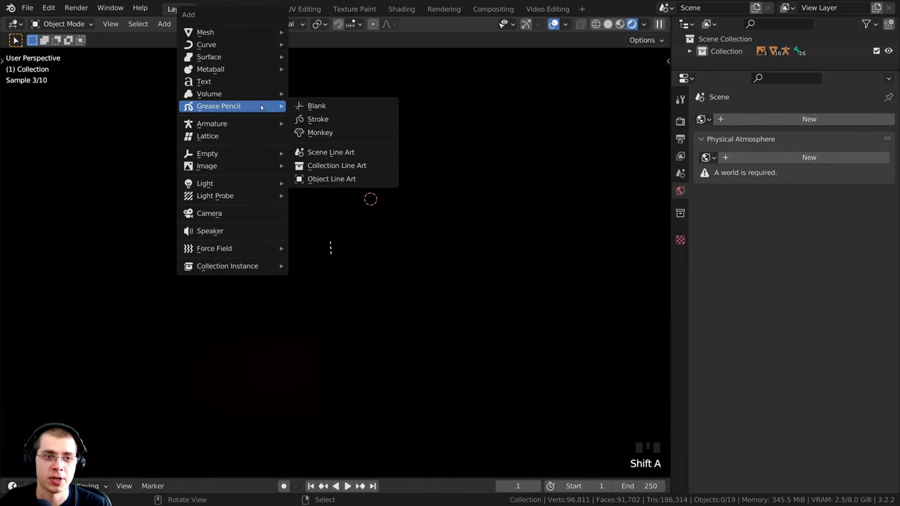
pyautogui.moveTo(239, 183)
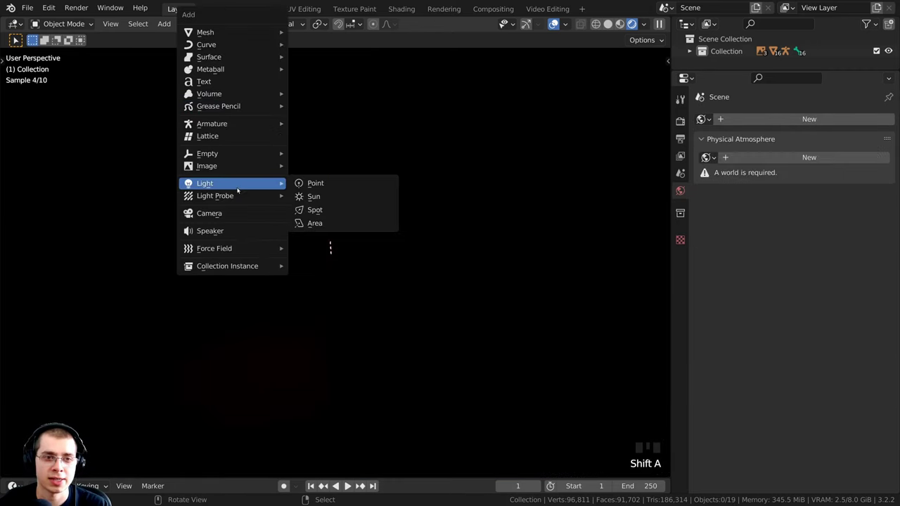
pyautogui.click(312, 197)
# - Rotate the sun light freely until it shines diagonally down and throws the robot's shadow across the floor behind it
pyautogui.scroll(-2, 316, 211)
pyautogui.press('r')
pyautogui.press('r')
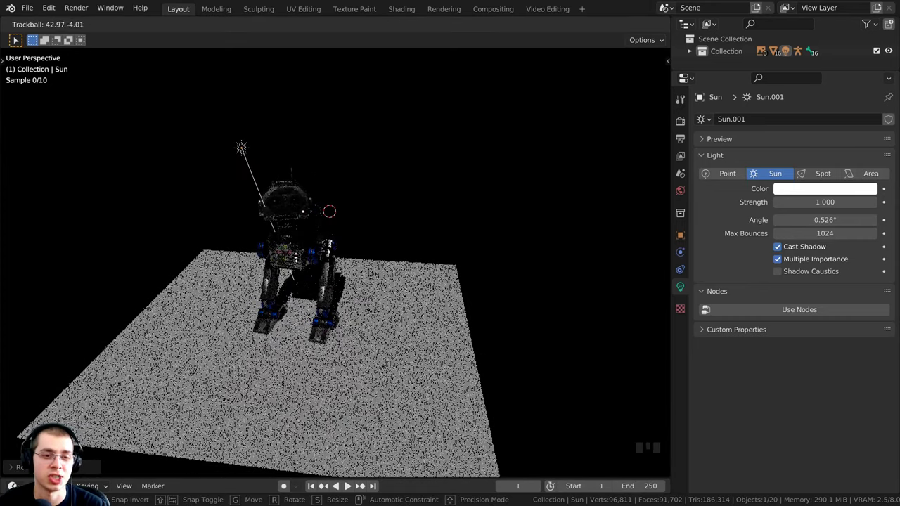
pyautogui.press('r')
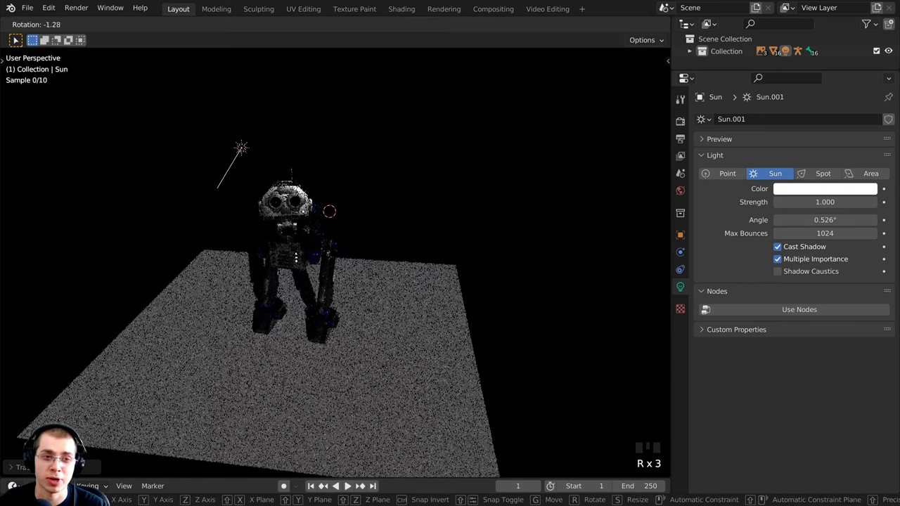
pyautogui.click(330, 344)
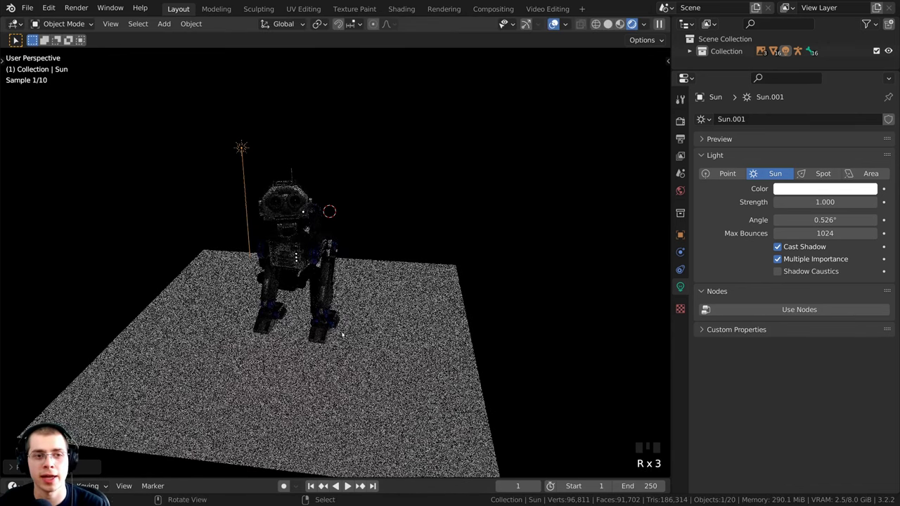
pyautogui.press('r')
pyautogui.press('r')
pyautogui.press('r')
pyautogui.press('r')
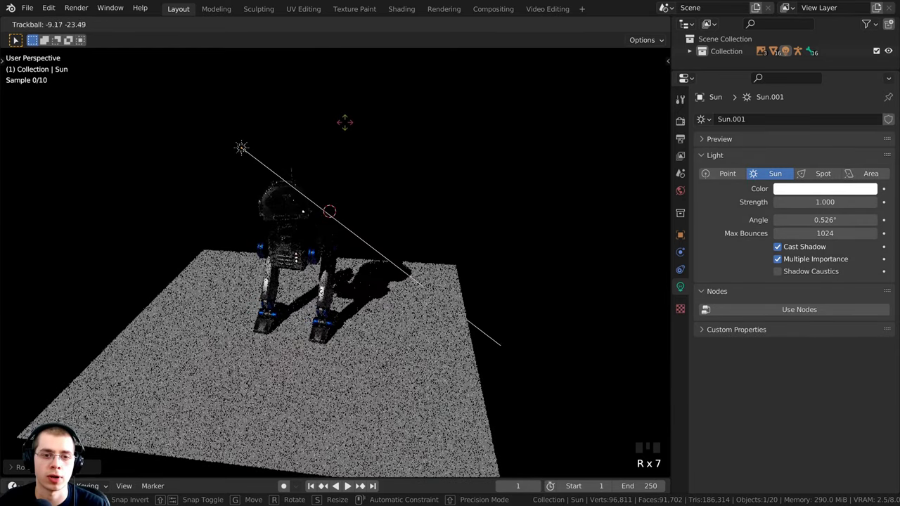
pyautogui.click(345, 122)
# - Set the sun light's strength to 4
pyautogui.moveTo(813, 202)
pyautogui.mouseDown()
pyautogui.moveTo(844, 201)
pyautogui.moveTo(814, 201)
pyautogui.mouseUp()
pyautogui.click(814, 202)
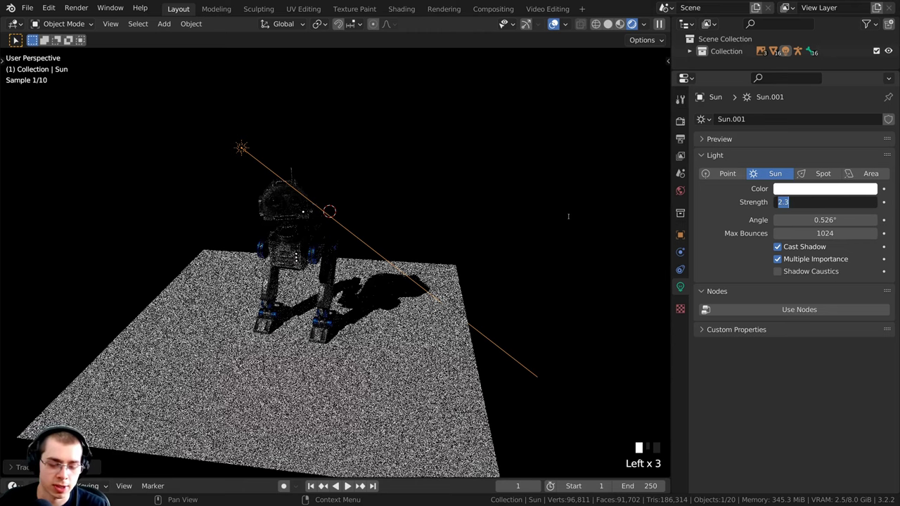
pyautogui.write('4')
pyautogui.press('Return')
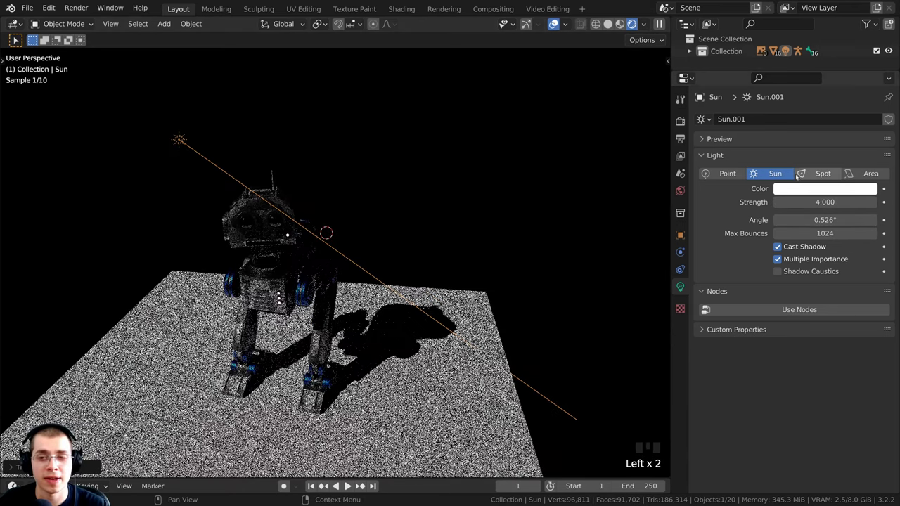
# - Give the sun light a warm off-white color with hue 0.123 and saturation 0.185
pyautogui.click(800, 189)
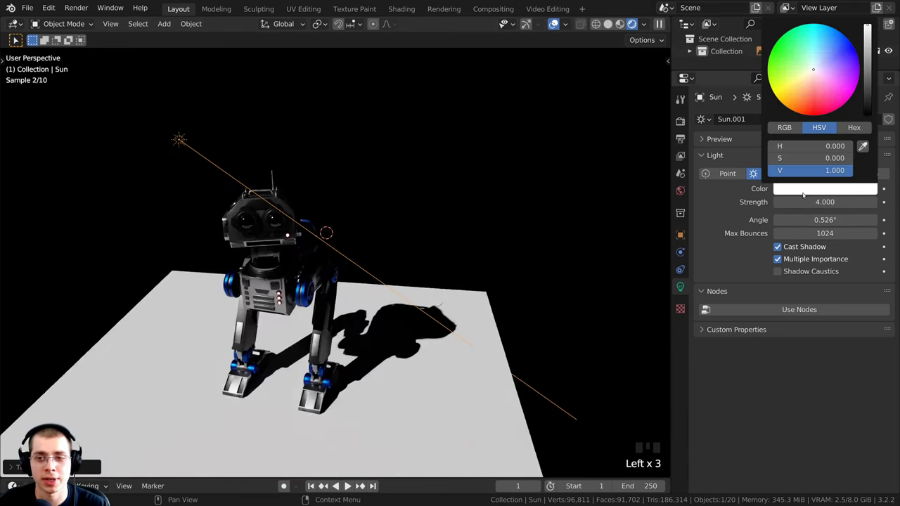
pyautogui.click(813, 71)
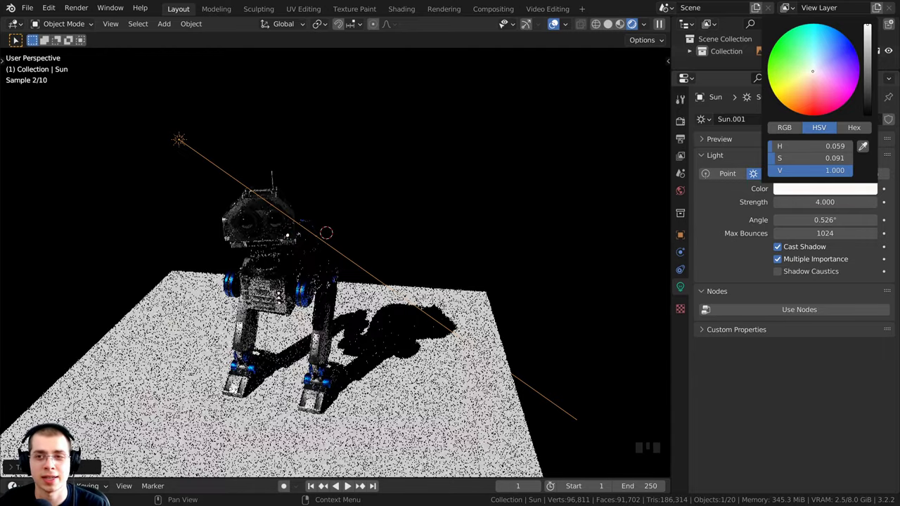
pyautogui.moveTo(810, 72); pyautogui.dragTo(809, 72)
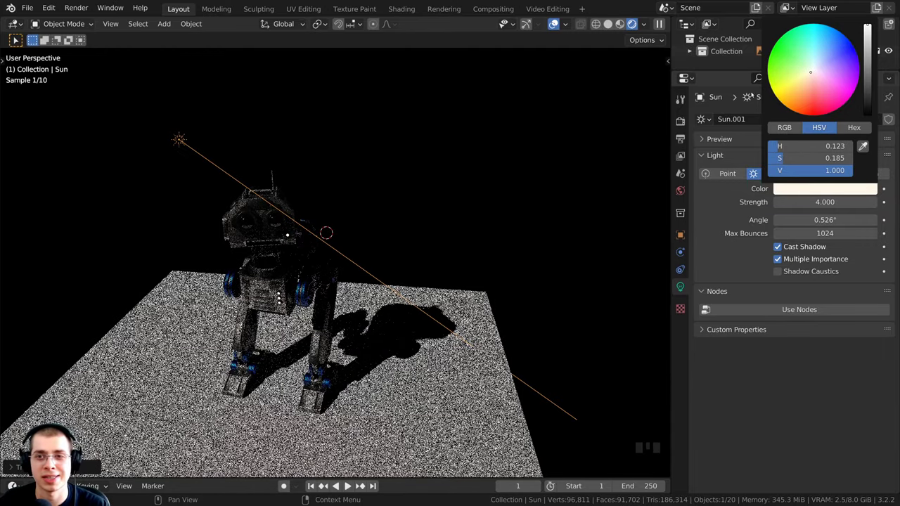
pyautogui.keyDown('shift'); pyautogui.moveTo(357, 268); pyautogui.dragTo(389, 245, button='middle'); pyautogui.keyUp('shift')
pyautogui.click(730, 180)
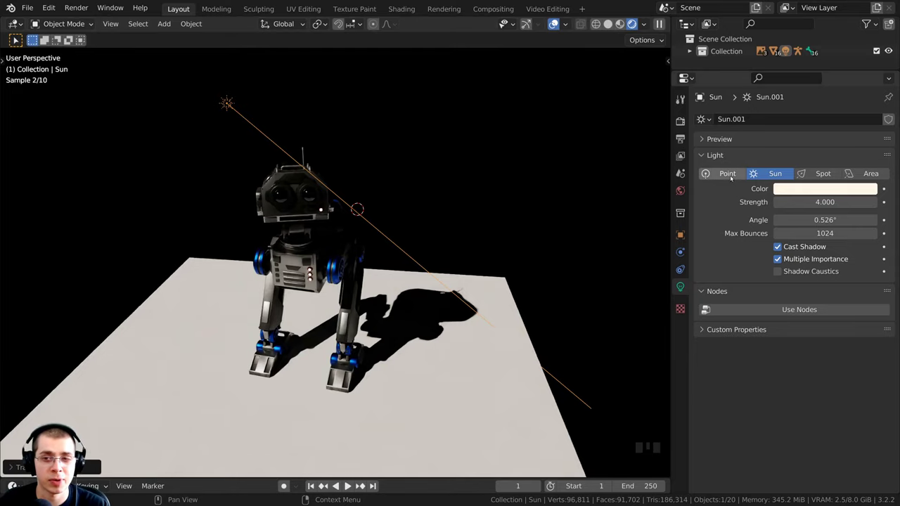
# - Try sun angles of 14.7° and 40.5° for softer shadows, and bring the angle down to 0°
pyautogui.moveTo(794, 220); pyautogui.dragTo(854, 219)
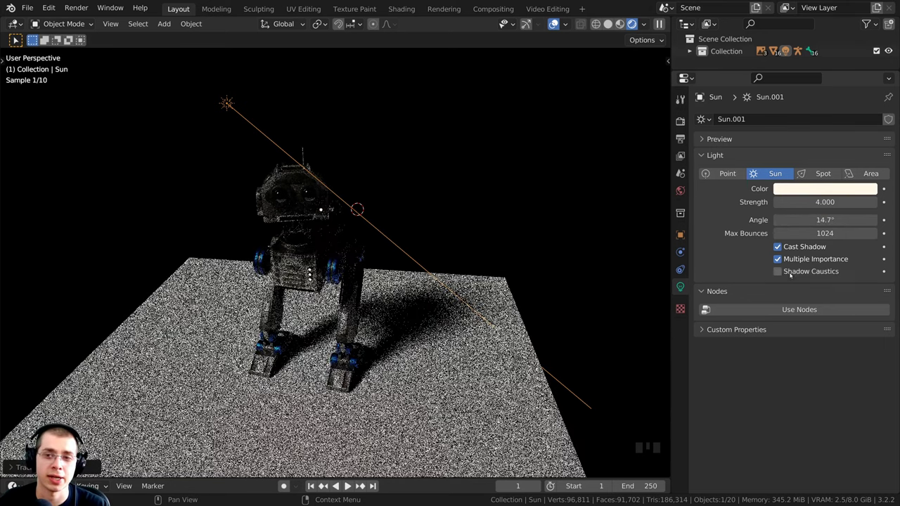
pyautogui.moveTo(794, 220); pyautogui.dragTo(843, 219)
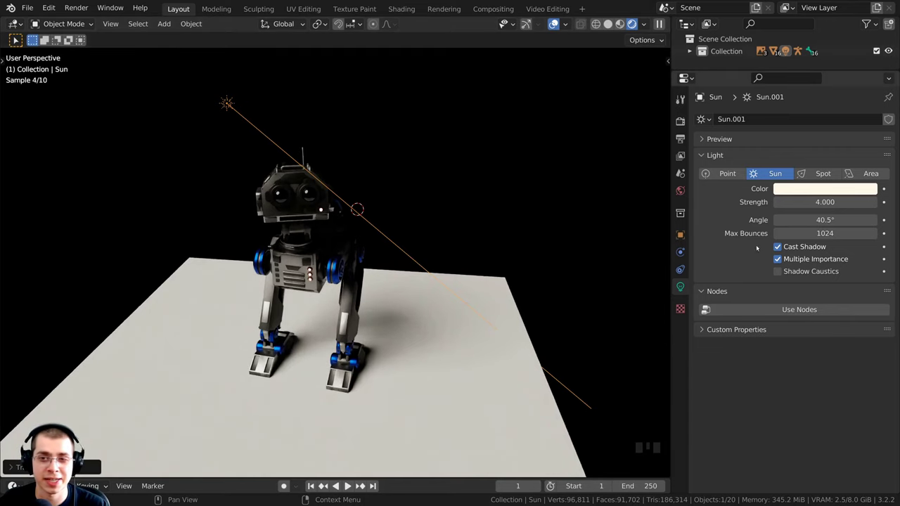
pyautogui.moveTo(826, 219); pyautogui.dragTo(770, 219)
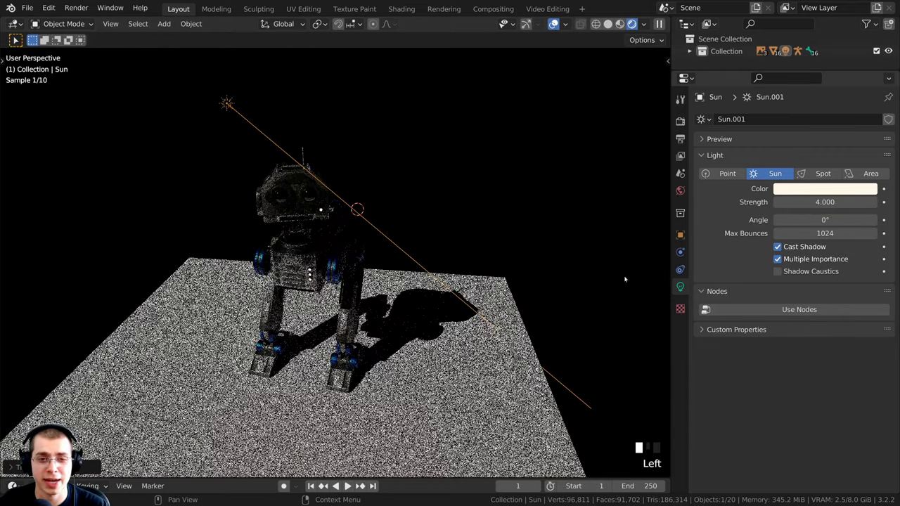
# - Raise the sun light's angle to 3.4° and on to 12.5°, comparing the softness of the shadow up close
pyautogui.keyDown('shift'); pyautogui.moveTo(409, 281); pyautogui.dragTo(408, 303, button='middle'); pyautogui.keyUp('shift')
pyautogui.scroll(4, 338, 261)
pyautogui.moveTo(802, 220); pyautogui.dragTo(825, 220)
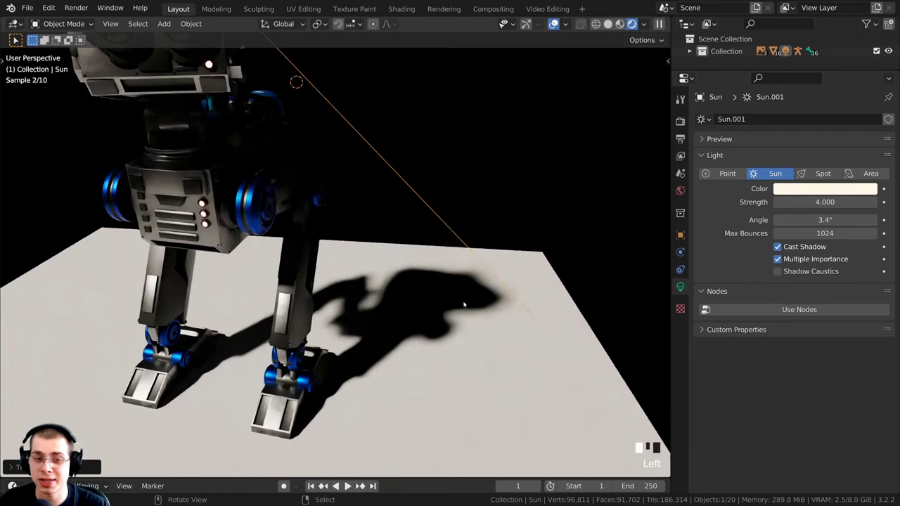
pyautogui.moveTo(800, 219); pyautogui.dragTo(834, 220)
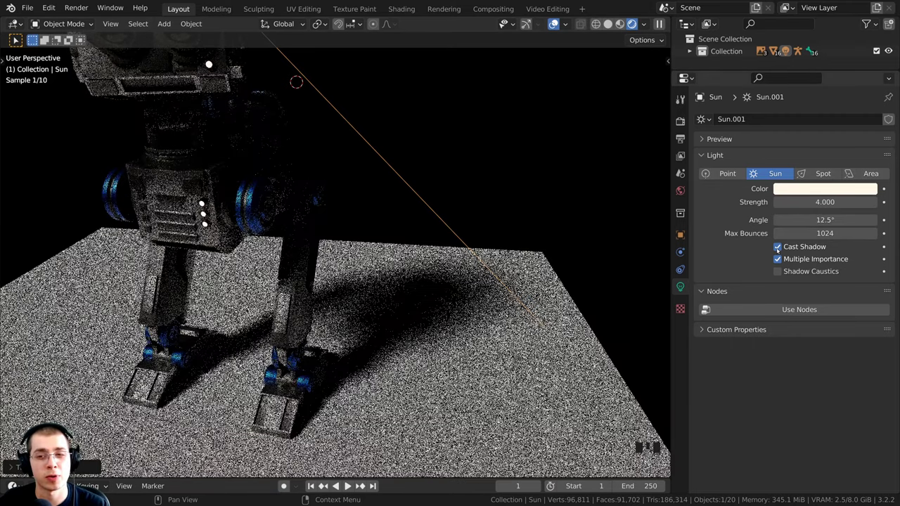
# - Switch the sun light's Cast Shadow option off and on again to compare the robot with and without shadows
pyautogui.click(777, 247)
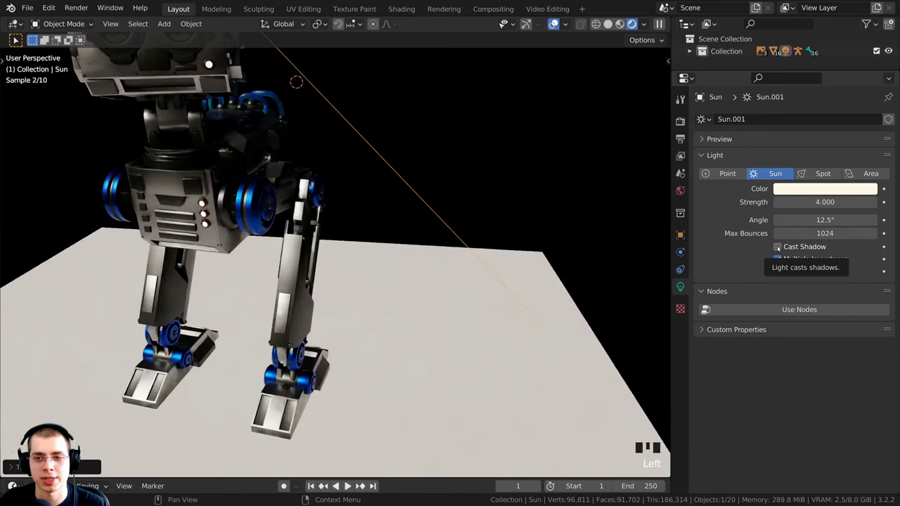
pyautogui.click(777, 247)
pyautogui.scroll(-3, 336, 260)
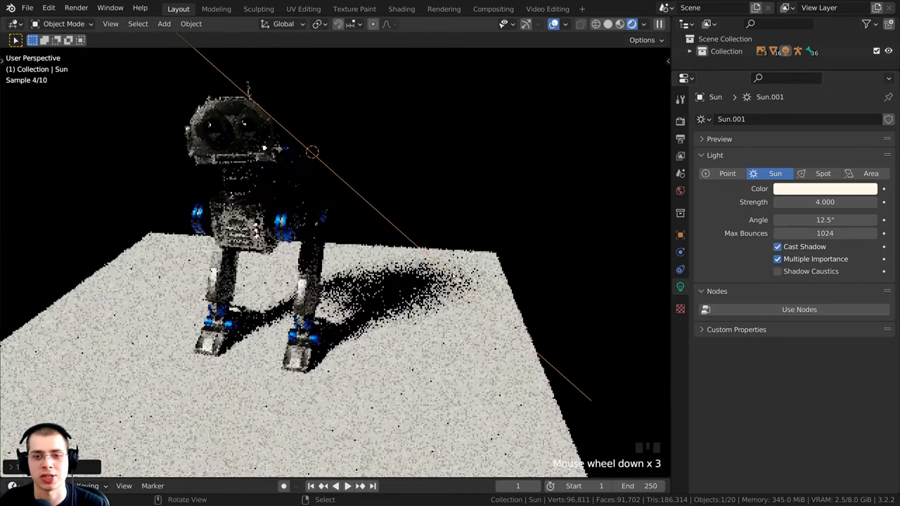
# - Move the sun light away from the robot and back above it to check whether its position affects the lighting
pyautogui.keyDown('shift'); pyautogui.moveTo(503, 276); pyautogui.dragTo(567, 315, button='middle'); pyautogui.keyUp('shift')
pyautogui.scroll(-3, 567, 316)
pyautogui.press('g')
pyautogui.click(161, 136)
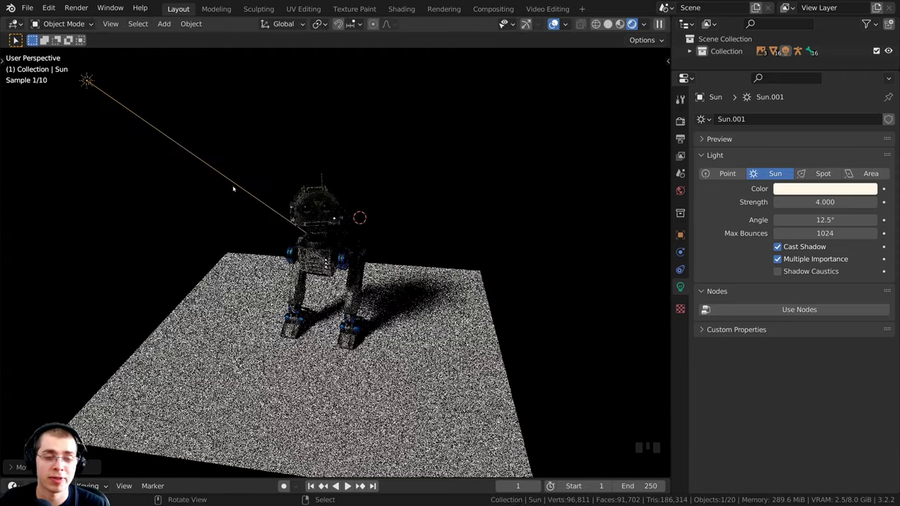
pyautogui.scroll(-3, 233, 188)
pyautogui.press('g')
pyautogui.click(396, 130)
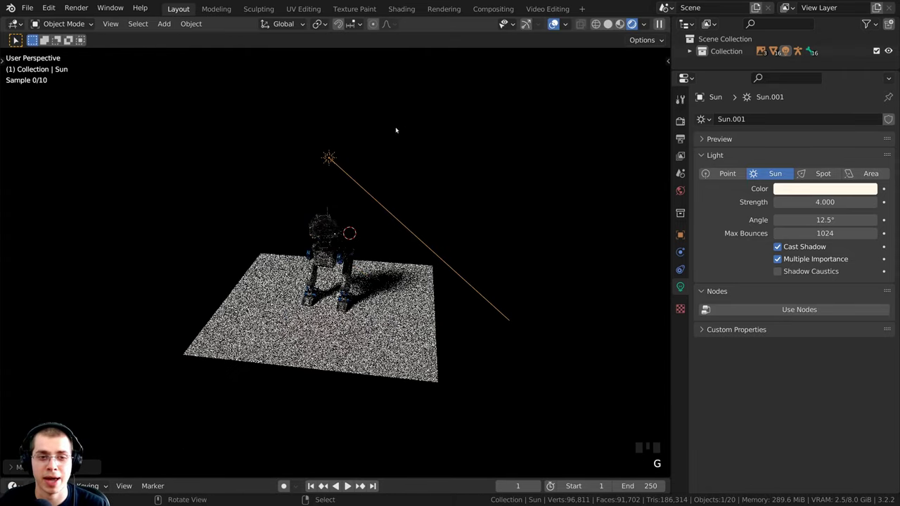
# - Rotate the sun light slightly and move it far away from the robot and floor
pyautogui.moveTo(438, 302); pyautogui.dragTo(445, 287, button='middle')
pyautogui.press('r')
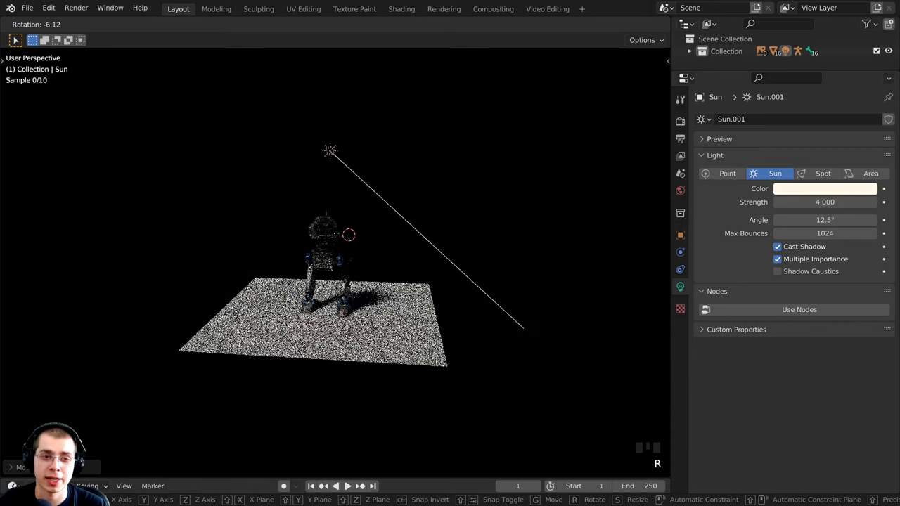
pyautogui.press('g')
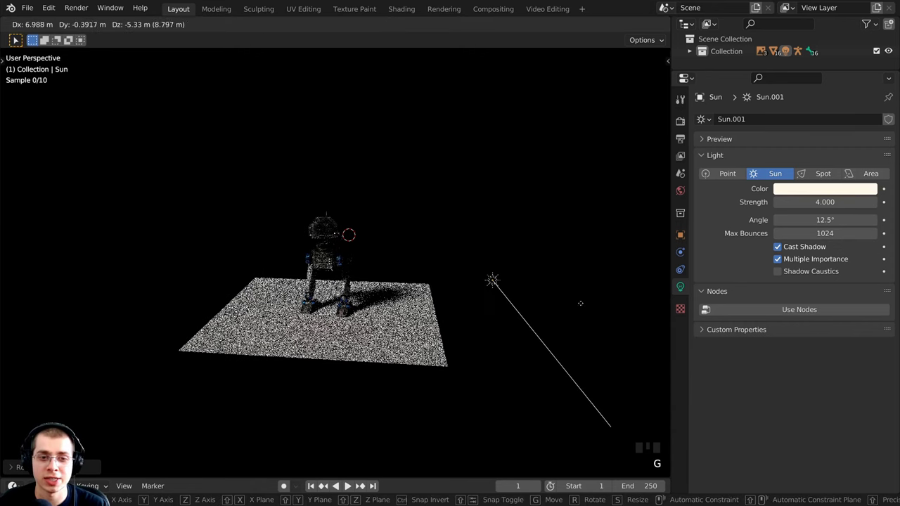
pyautogui.click(408, 358)
pyautogui.keyDown('shift'); pyautogui.moveTo(386, 307); pyautogui.dragTo(435, 379, button='middle'); pyautogui.keyUp('shift')
pyautogui.press('g')
pyautogui.click(532, 392)
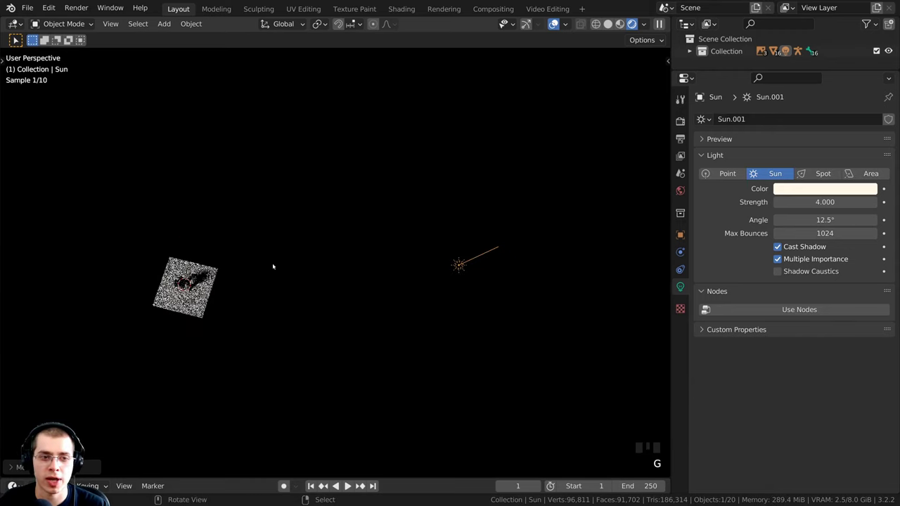
# - Bring the distant sun light back to just above the robot
pyautogui.moveTo(298, 342); pyautogui.dragTo(245, 263, button='middle')
pyautogui.press('g')
pyautogui.click(251, 293)
pyautogui.press('g')
pyautogui.moveTo(251, 294); pyautogui.dragTo(245, 217, button='middle')
pyautogui.click(399, 225)
pyautogui.scroll(6, 377, 213)
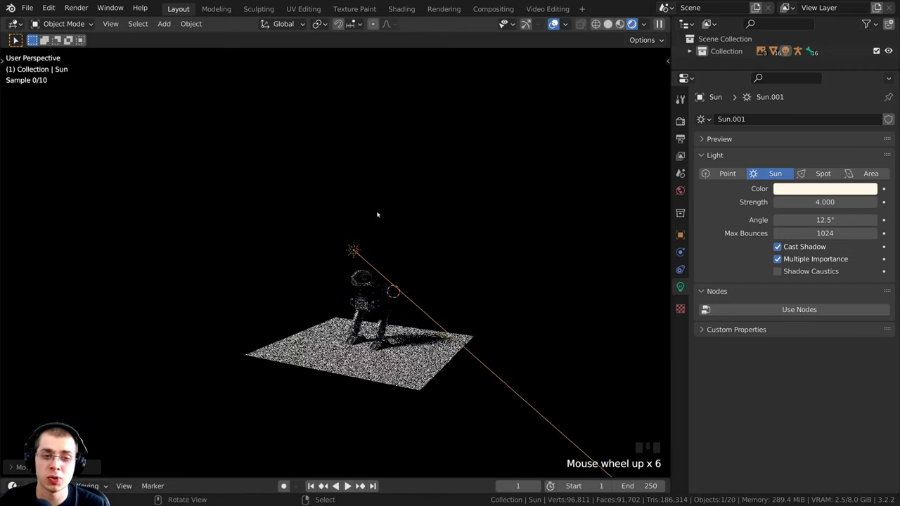
# - Rotate the sun light above the robot to change the direction of the light and shadow
pyautogui.keyDown('shift'); pyautogui.moveTo(378, 213); pyautogui.dragTo(310, 214, button='middle'); pyautogui.keyUp('shift')
pyautogui.scroll(1, 311, 214)
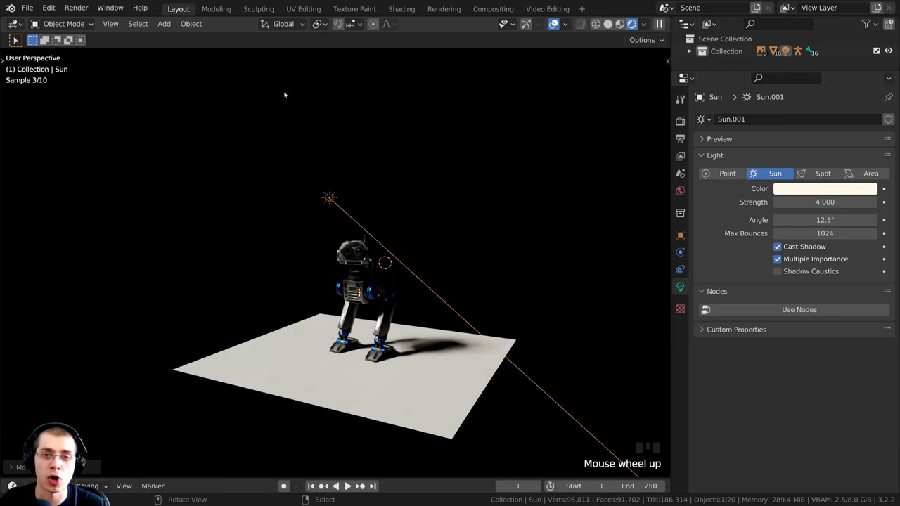
pyautogui.press('r')
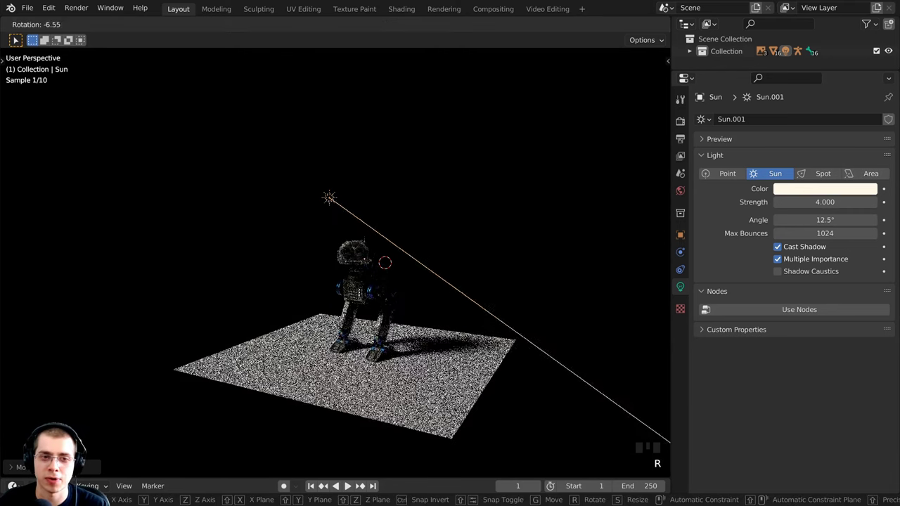
pyautogui.click(498, 245)
# - Move the sun light underneath the floor plane and check the robot's lighting from low and raised viewpoints
pyautogui.moveTo(362, 147); pyautogui.dragTo(383, 132, button='middle')
pyautogui.press('g')
pyautogui.click(281, 358)
pyautogui.moveTo(274, 366); pyautogui.dragTo(237, 340, button='middle')
pyautogui.press('g')
pyautogui.click(346, 344)
pyautogui.moveTo(347, 343); pyautogui.dragTo(238, 90, button='middle')
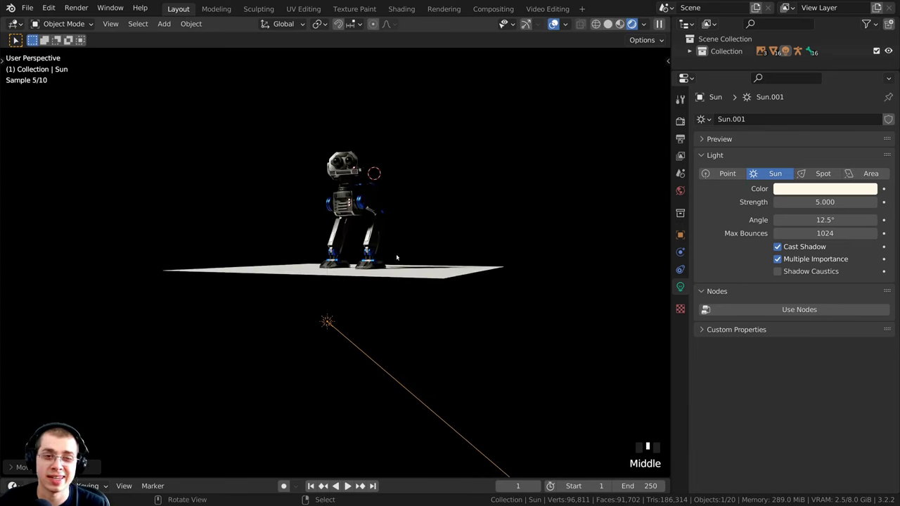
pyautogui.moveTo(342, 184); pyautogui.dragTo(350, 236, button='middle')
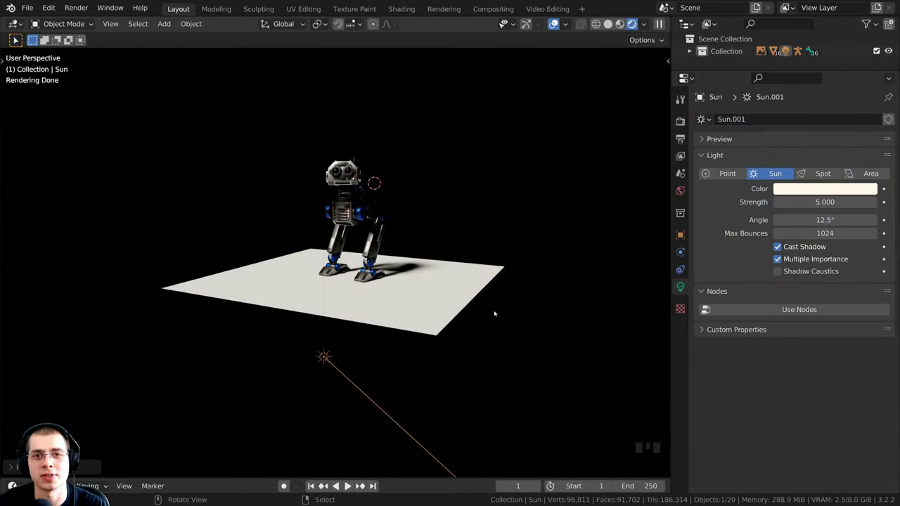
# - Delete the sun light and add a spot light to the scene
pyautogui.moveTo(494, 313); pyautogui.dragTo(394, 250, button='middle')
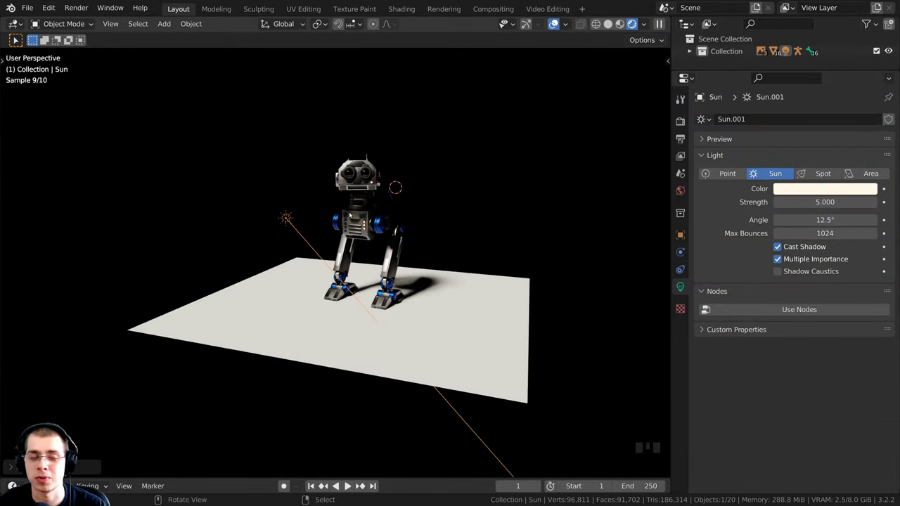
pyautogui.press('x')
pyautogui.click(317, 155)
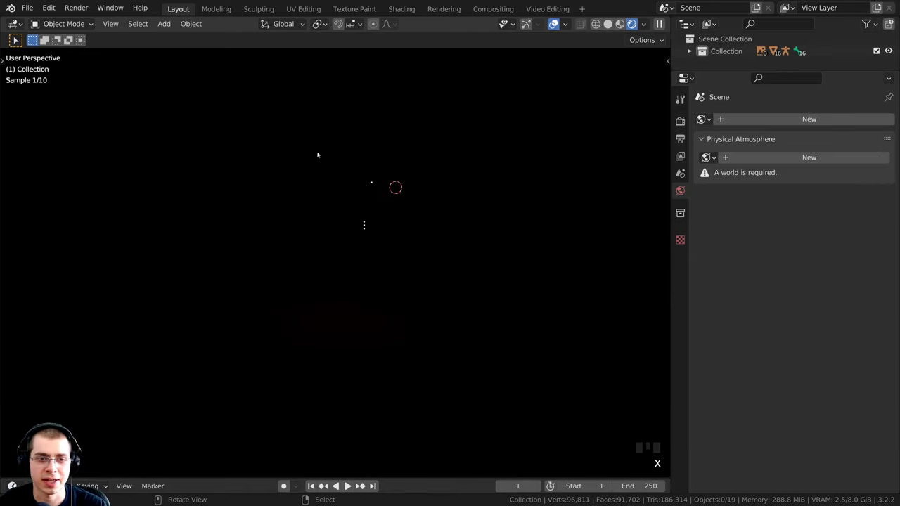
pyautogui.hotkey('shift', 'a')
pyautogui.moveTo(311, 152)
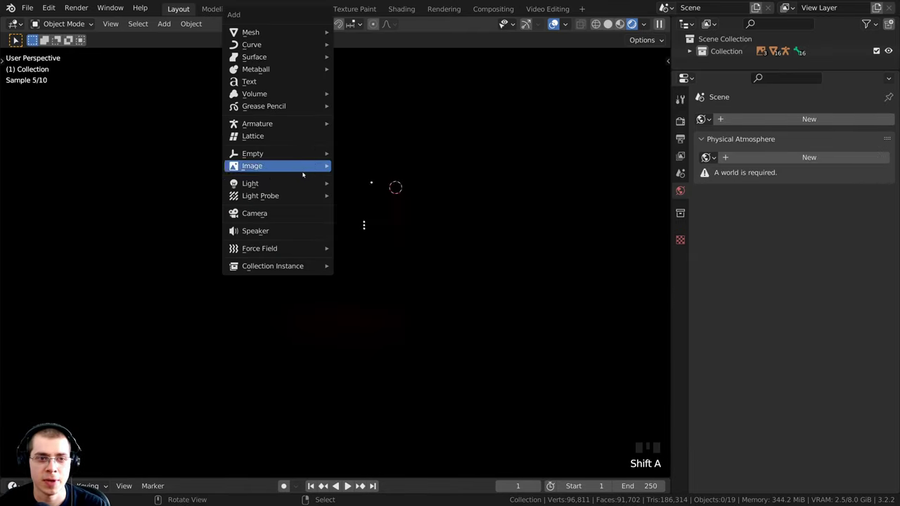
pyautogui.moveTo(263, 187)
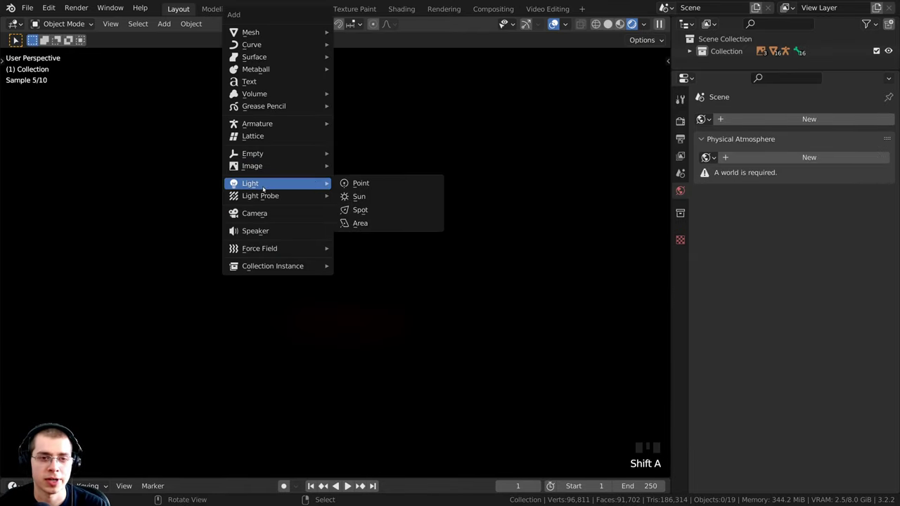
pyautogui.click(360, 211)
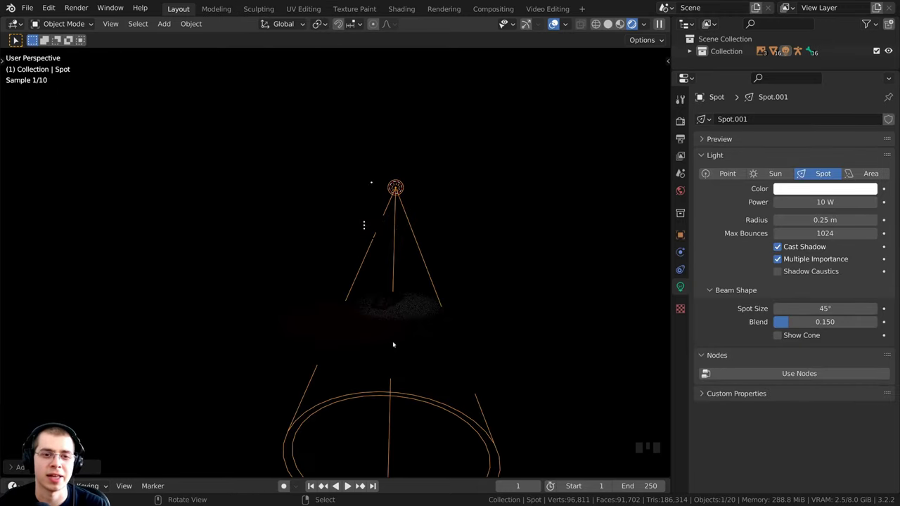
# - Set the spot light's power to 325 W and position it above and to one side of the robot, tilted toward it
pyautogui.press('g')
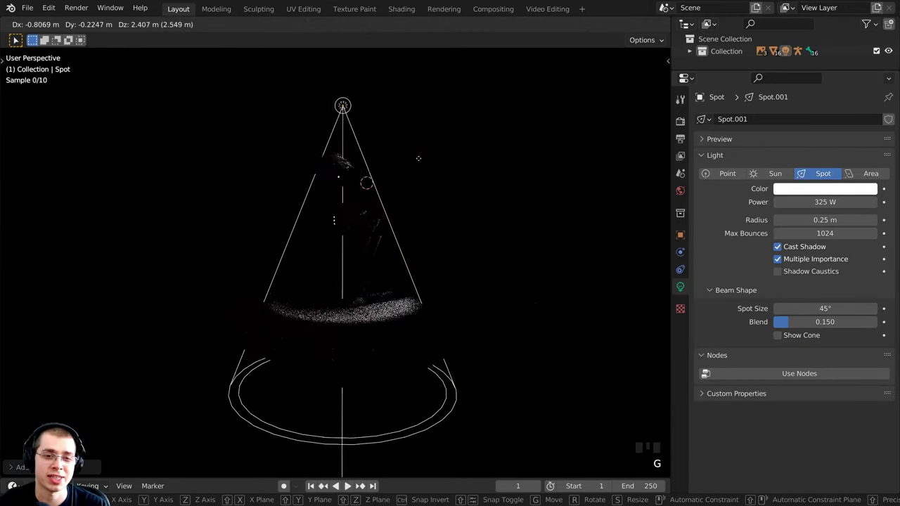
pyautogui.click(393, 170)
pyautogui.click(394, 129)
pyautogui.press('g')
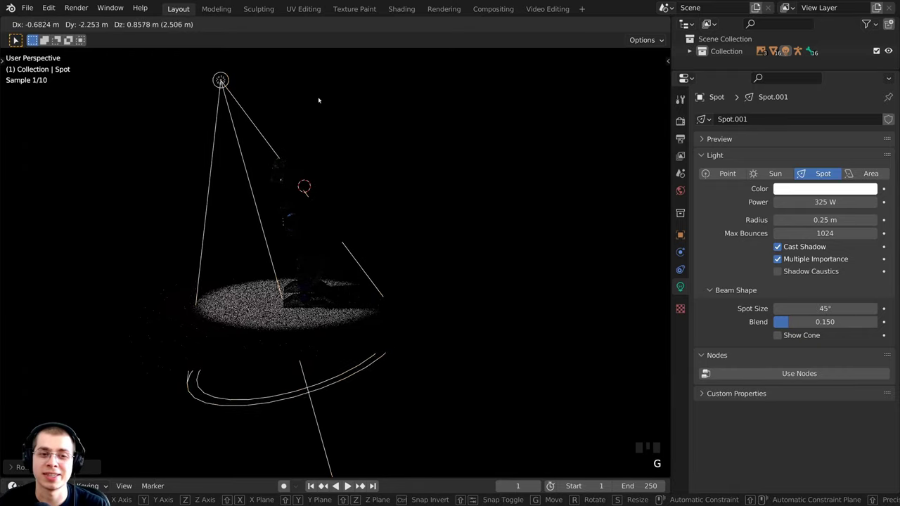
pyautogui.click(317, 100)
pyautogui.moveTo(313, 249); pyautogui.dragTo(338, 260, button='middle')
pyautogui.press('r')
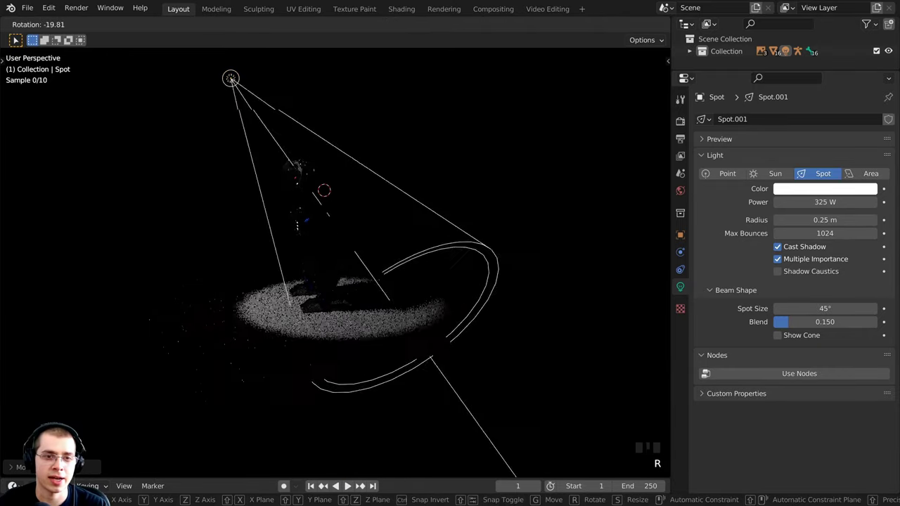
pyautogui.rightClick(397, 201)
# - Raise the spot light's power to 3147.6 W and change its color to light blue
pyautogui.moveTo(796, 202); pyautogui.dragTo(857, 202)
pyautogui.moveTo(338, 216); pyautogui.dragTo(352, 232, button='middle')
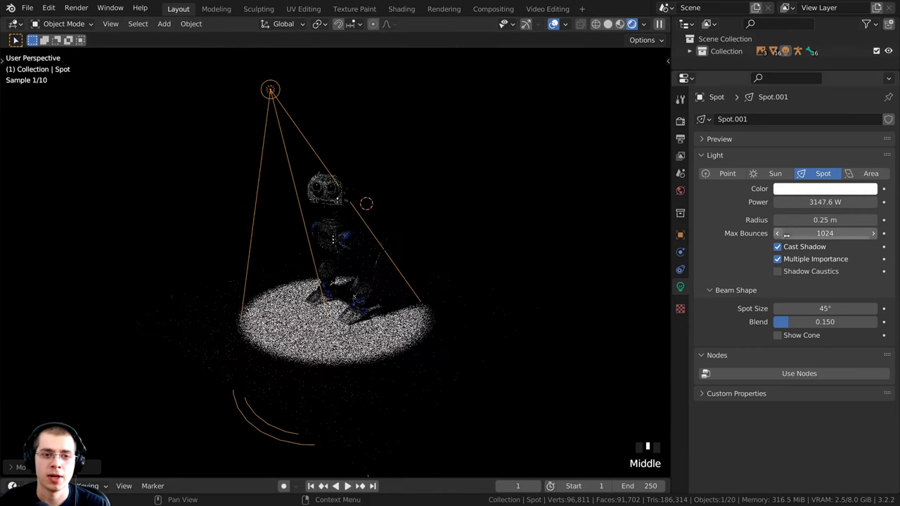
pyautogui.click(796, 189)
pyautogui.moveTo(818, 67); pyautogui.dragTo(820, 50)
# - Move the spot light above the robot to shift its circle of light across the floor
pyautogui.press('g')
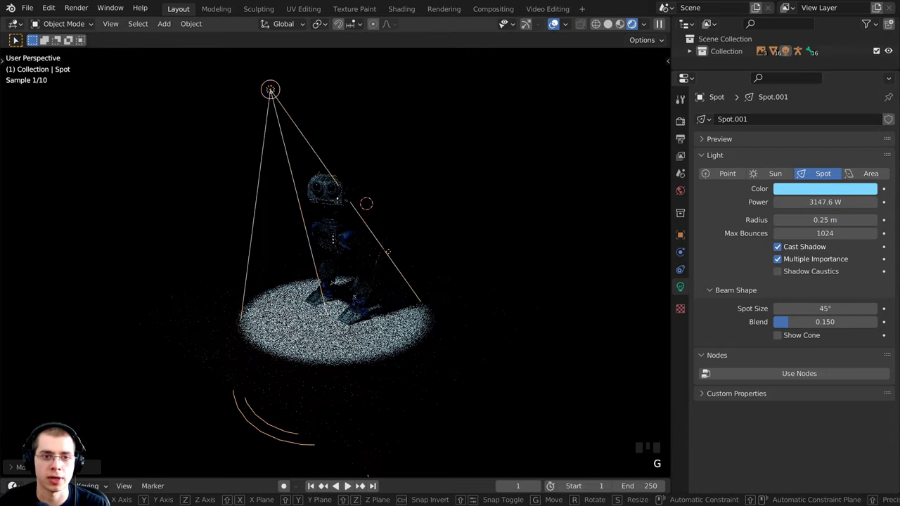
pyautogui.click(444, 224)
pyautogui.moveTo(445, 224); pyautogui.dragTo(413, 209, button='middle')
pyautogui.press('g')
pyautogui.click(451, 258)
pyautogui.moveTo(539, 262); pyautogui.dragTo(541, 274, button='middle')
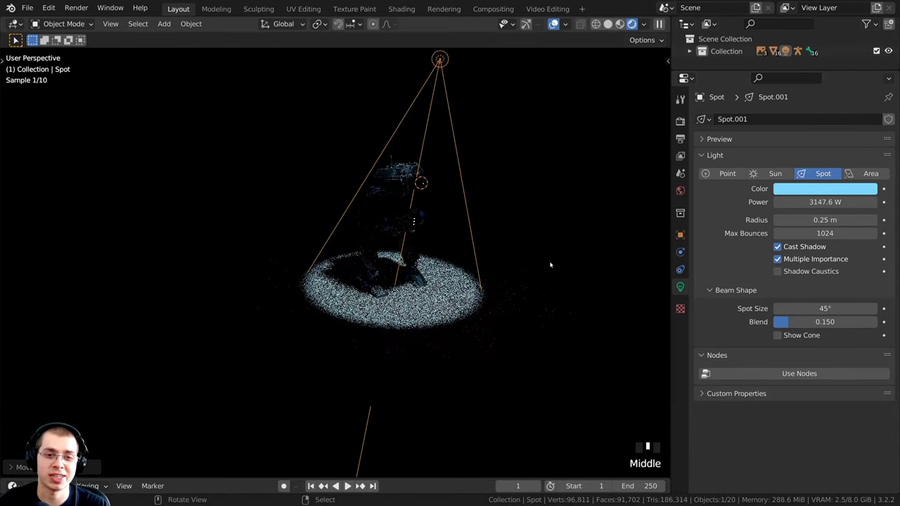
# - Try rotating the spot light to aim its cone away from the robot
pyautogui.press('r')
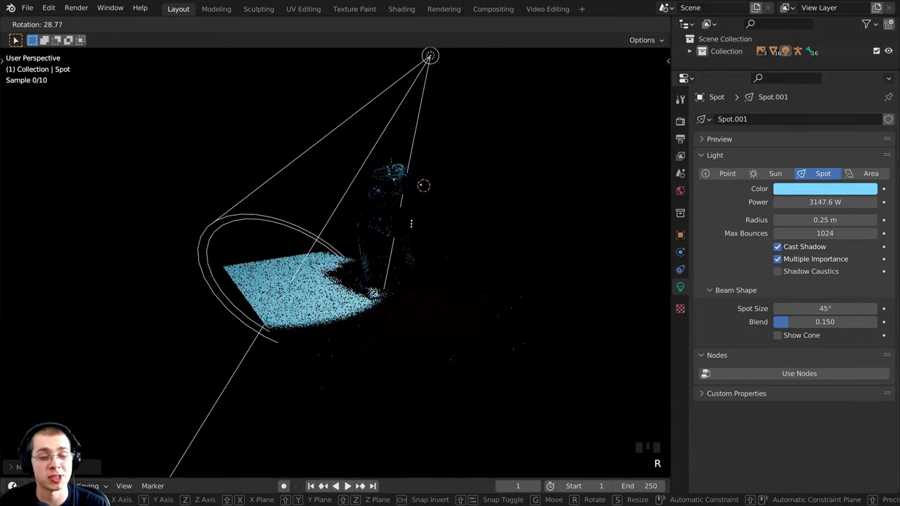
pyautogui.press('Escape')
pyautogui.press('r')
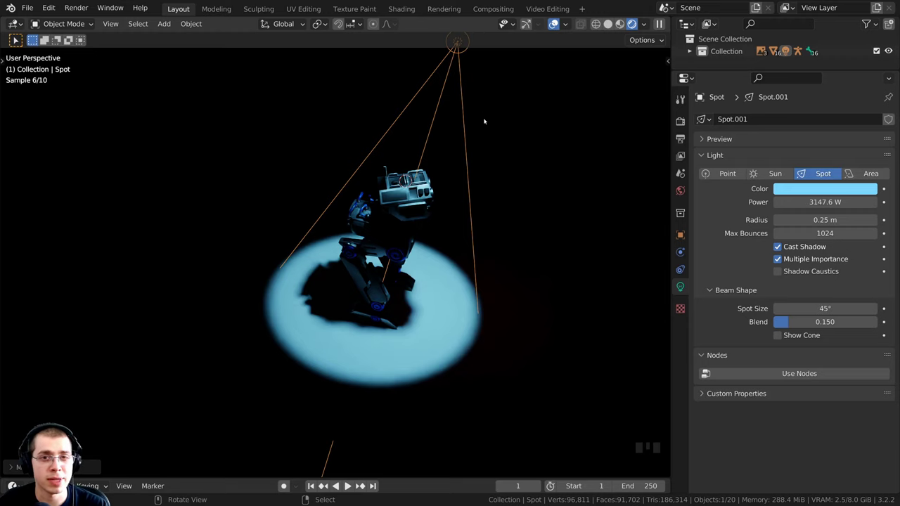
# - Examine the spot light's cone around the robot in solid shading from low, raised and front viewpoints
pyautogui.moveTo(317, 260); pyautogui.dragTo(333, 235, button='middle')
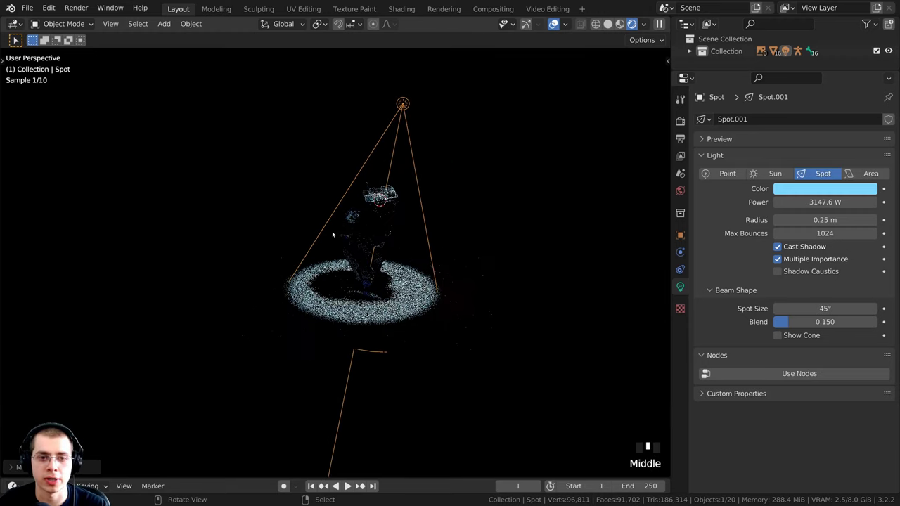
pyautogui.press('z')
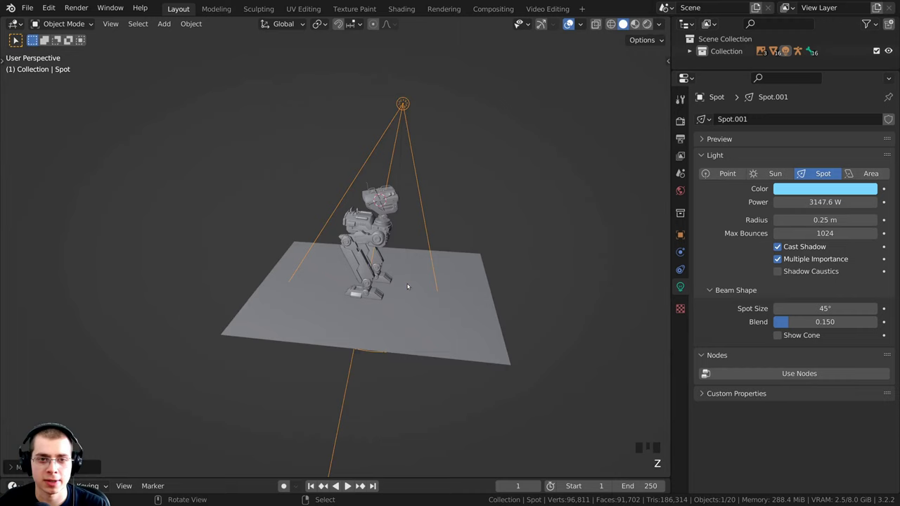
pyautogui.moveTo(407, 286); pyautogui.dragTo(426, 231, button='middle')
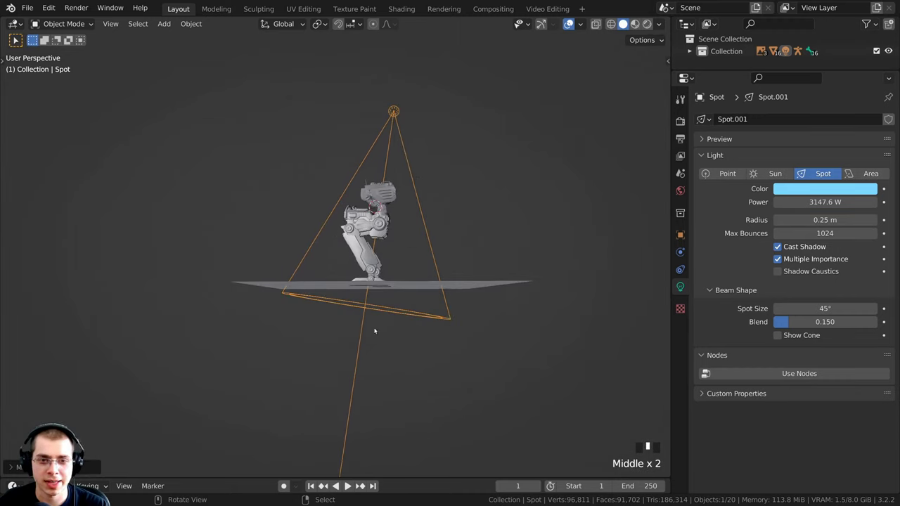
pyautogui.moveTo(465, 332); pyautogui.dragTo(405, 137, button='middle')
pyautogui.scroll(2, 405, 138)
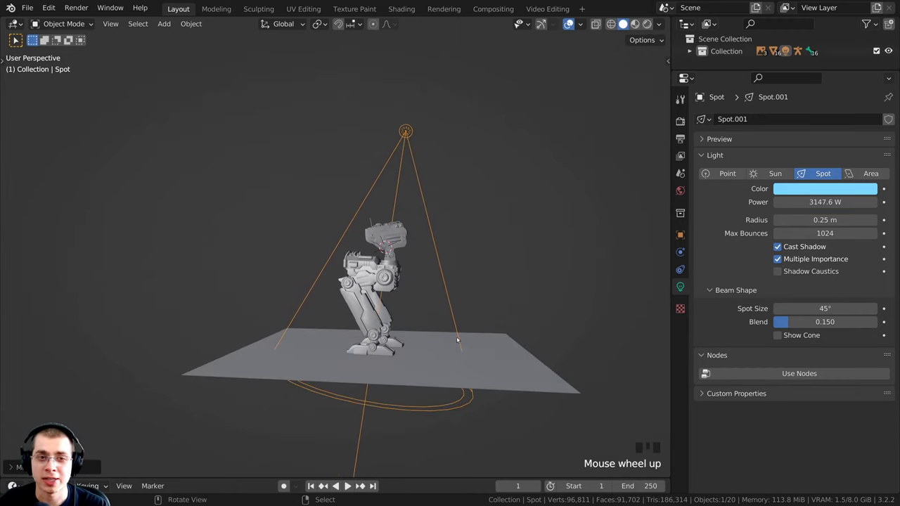
pyautogui.moveTo(316, 331); pyautogui.dragTo(344, 287, button='middle')
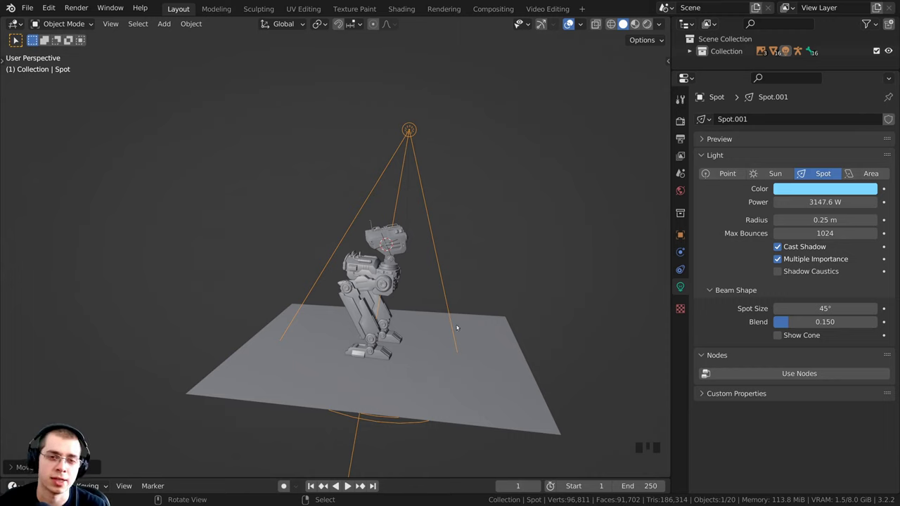
pyautogui.moveTo(384, 287); pyautogui.dragTo(314, 192, button='middle')
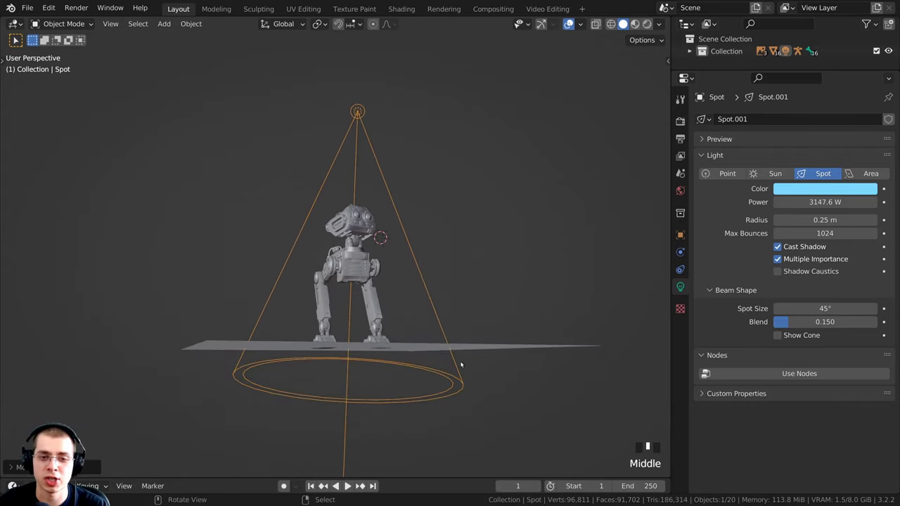
pyautogui.moveTo(409, 205); pyautogui.dragTo(528, 221, button='middle')
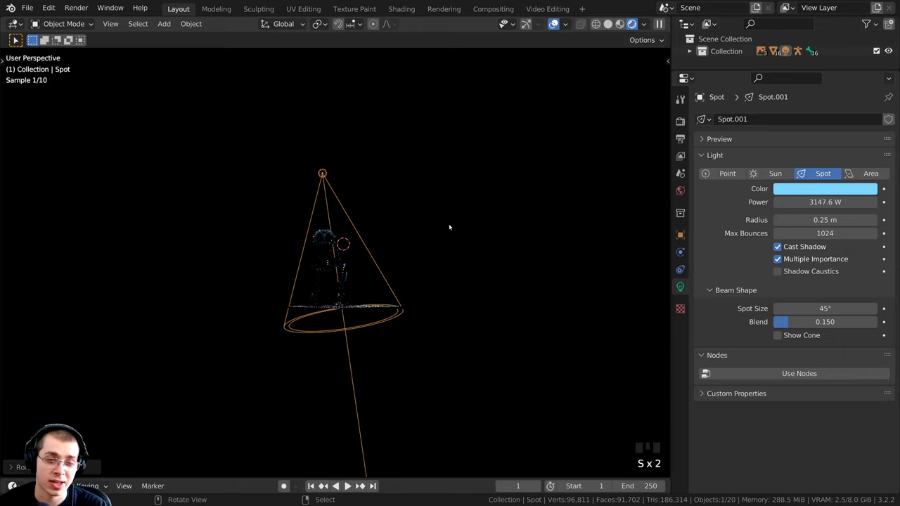
# - Resize the spot light and raise it higher above the robot in the rendered view
pyautogui.press('s')
pyautogui.click(488, 302)
pyautogui.press('g')
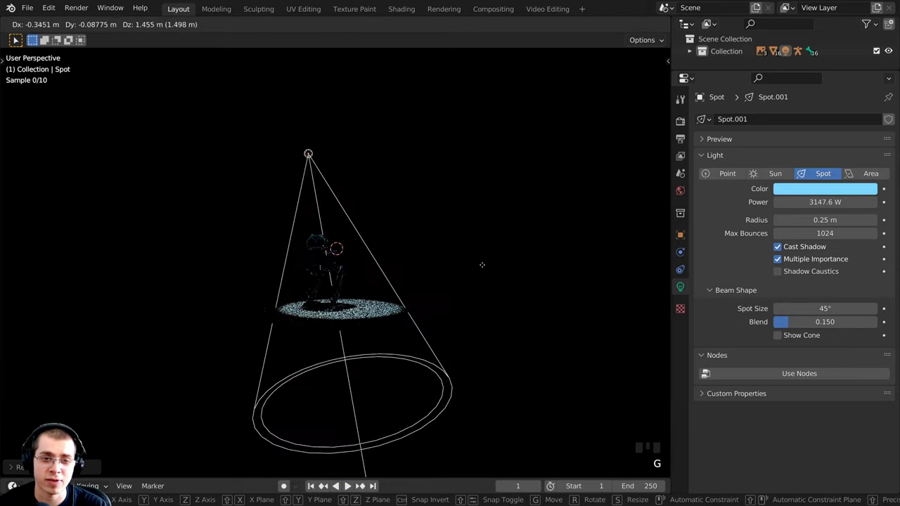
pyautogui.click(476, 234)
pyautogui.moveTo(374, 162); pyautogui.dragTo(373, 169, button='middle')
pyautogui.press('s')
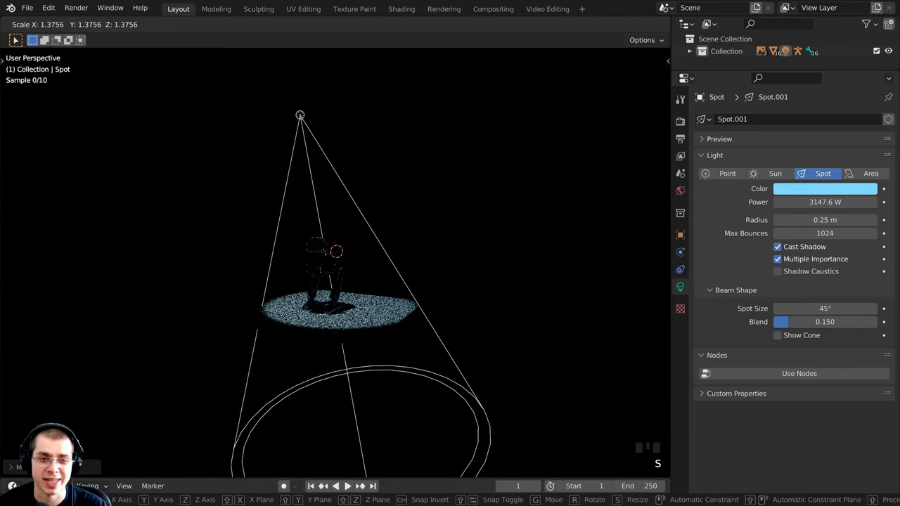
pyautogui.middleClick(335, 204)
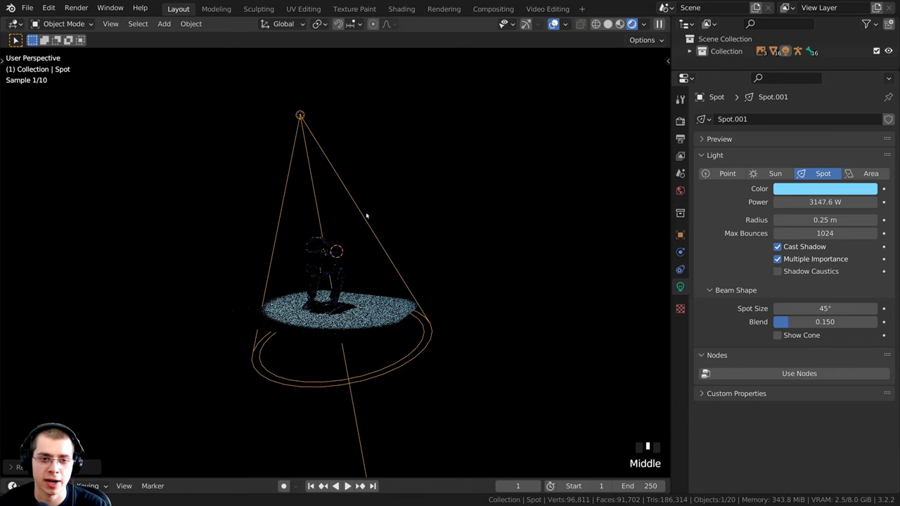
pyautogui.press('g')
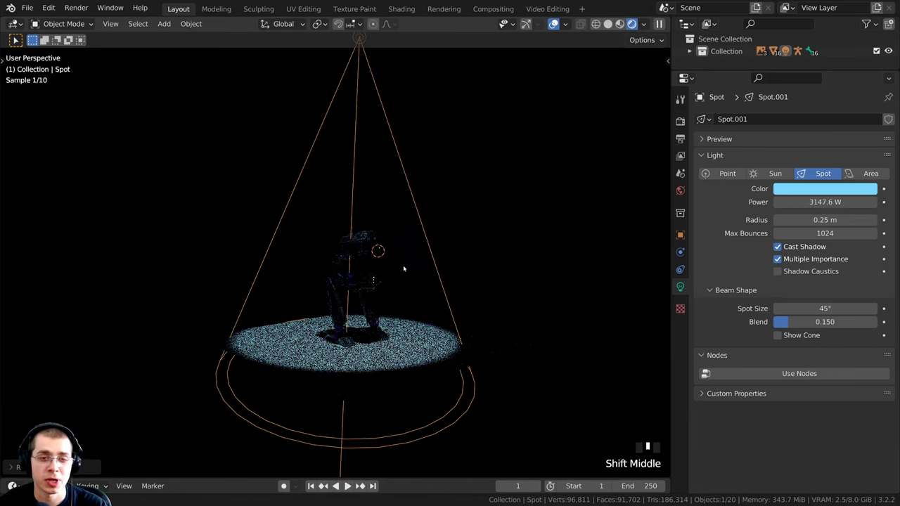
# - Widen the beam by setting the spot size to 116°
pyautogui.keyDown('shift'); pyautogui.moveTo(404, 267); pyautogui.dragTo(410, 295, button='middle'); pyautogui.keyUp('shift')
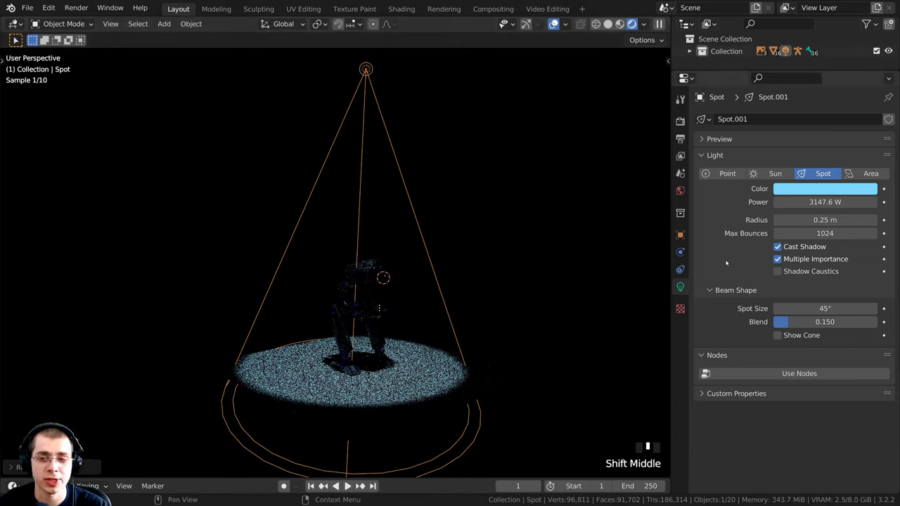
pyautogui.click(709, 290)
pyautogui.click(709, 290)
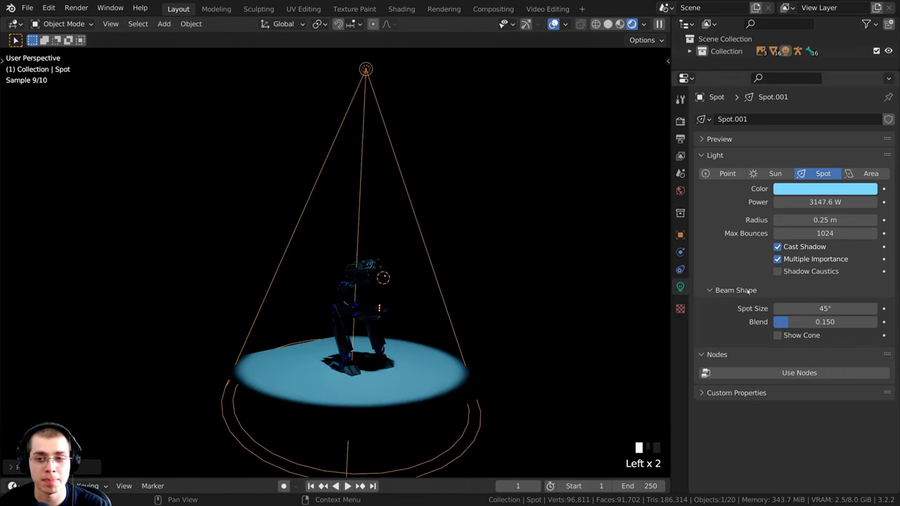
pyautogui.scroll(-2, 562, 426)
pyautogui.moveTo(815, 308); pyautogui.dragTo(876, 308)
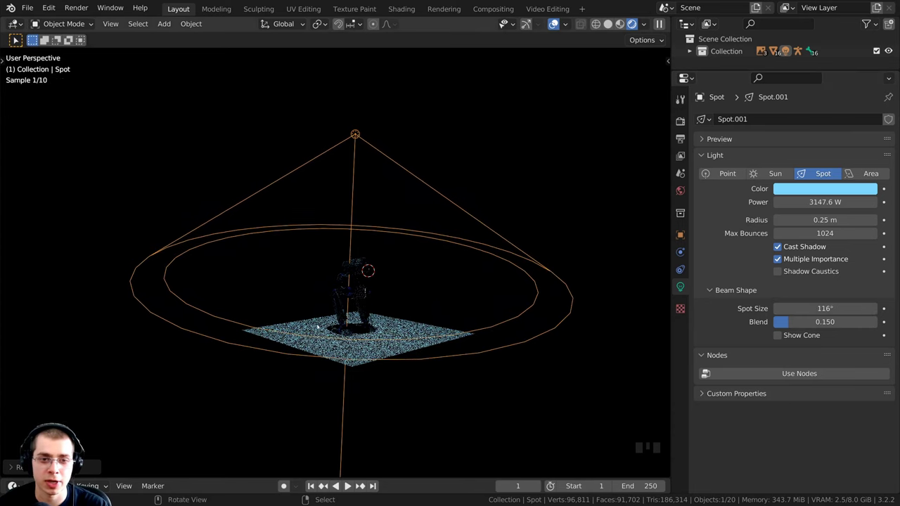
pyautogui.moveTo(318, 326); pyautogui.dragTo(369, 315, button='middle')
# - Narrow the spot size to 10.8° and move the spot light so its beam falls beside the robot
pyautogui.moveTo(864, 308); pyautogui.dragTo(795, 313)
pyautogui.press('g')
pyautogui.click(512, 327)
pyautogui.moveTo(808, 309)
pyautogui.mouseDown()
pyautogui.moveTo(854, 308)
pyautogui.moveTo(803, 308)
pyautogui.mouseUp()
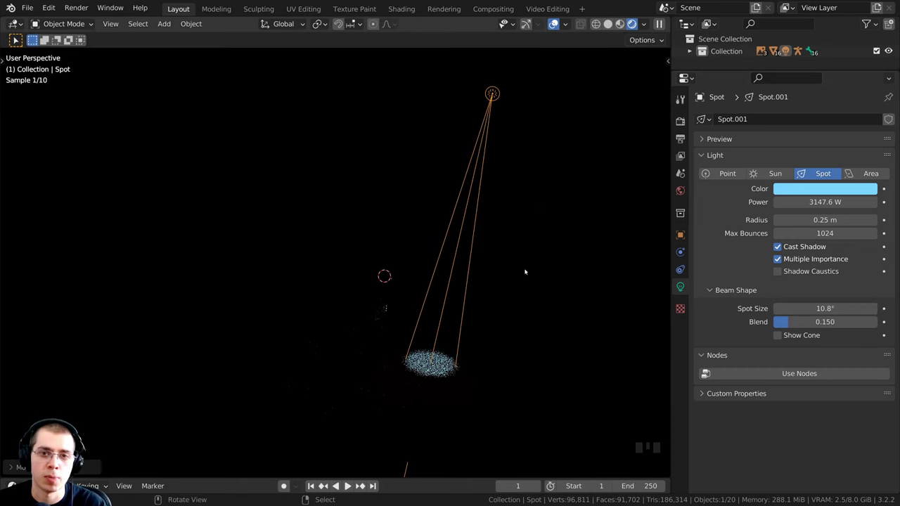
# - Set the spot light's radius to 3.32 m and its spot size to 44.1°
pyautogui.moveTo(526, 271); pyautogui.dragTo(533, 267, button='middle')
pyautogui.keyDown('shift'); pyautogui.moveTo(533, 268); pyautogui.dragTo(539, 251, button='middle'); pyautogui.keyUp('shift')
pyautogui.moveTo(808, 220)
pyautogui.mouseDown()
pyautogui.moveTo(840, 220)
pyautogui.moveTo(796, 220)
pyautogui.moveTo(810, 220)
pyautogui.mouseUp()
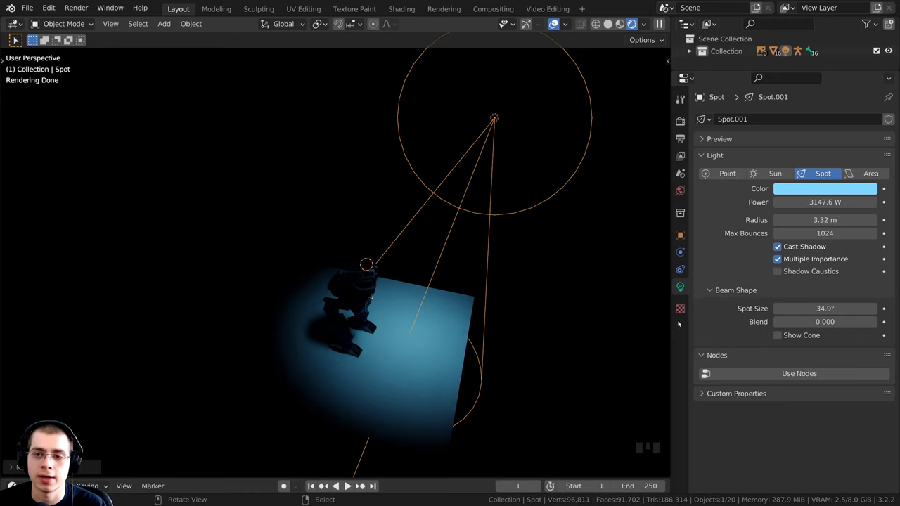
pyautogui.moveTo(808, 308); pyautogui.dragTo(836, 308)
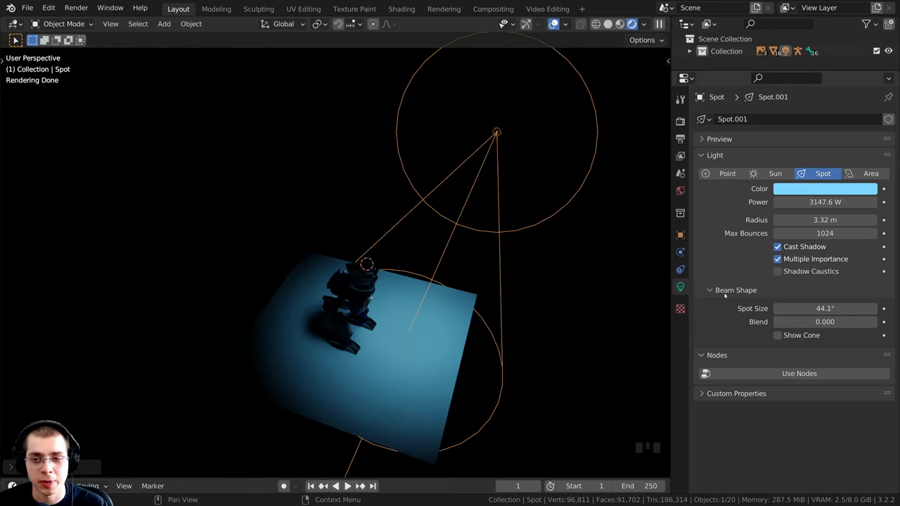
# - Try a spot blend of 1.000, return it to 0.000, and reduce the light's radius to 0.06 m
pyautogui.moveTo(808, 322); pyautogui.dragTo(878, 321)
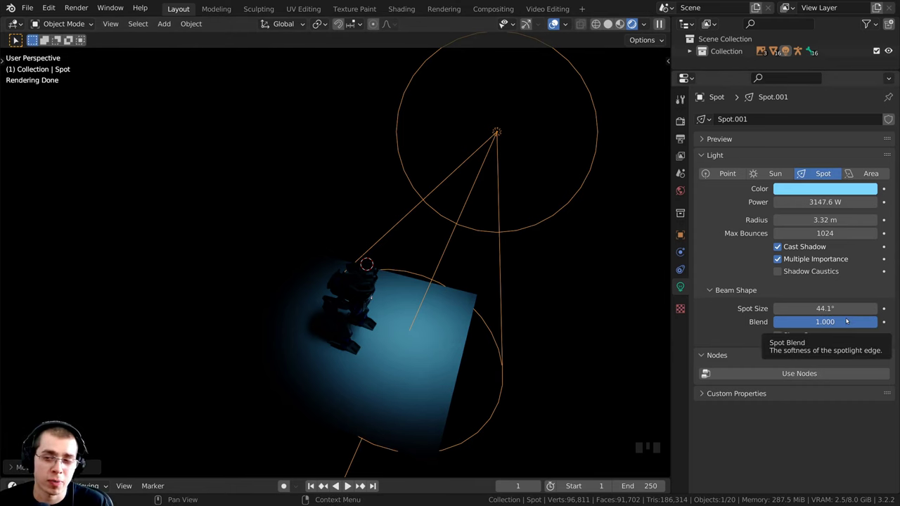
pyautogui.moveTo(847, 322); pyautogui.dragTo(773, 322)
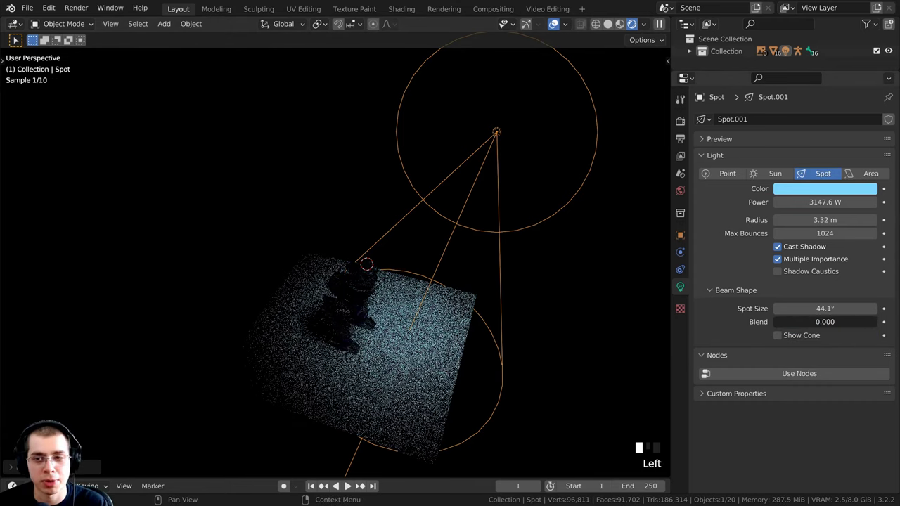
pyautogui.moveTo(833, 220); pyautogui.dragTo(768, 220)
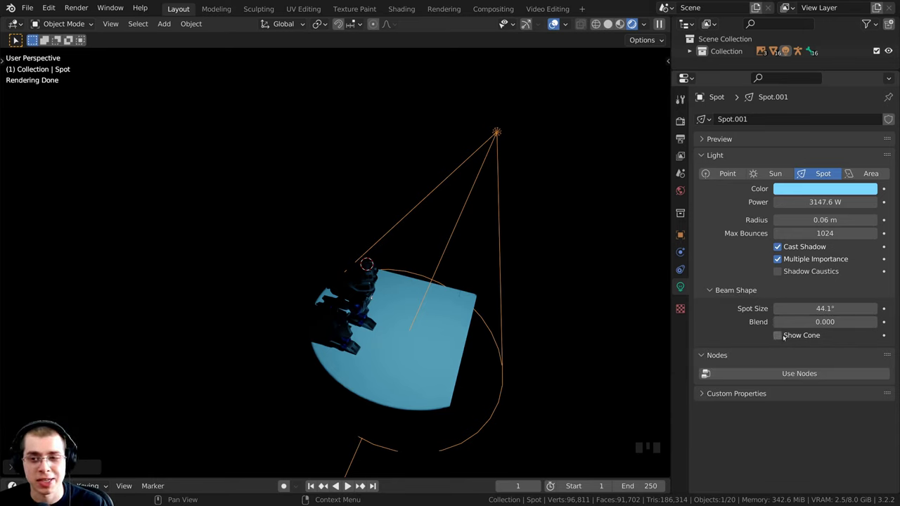
# - Display the spot light's cone and view the scene in solid shading
pyautogui.click(778, 335)
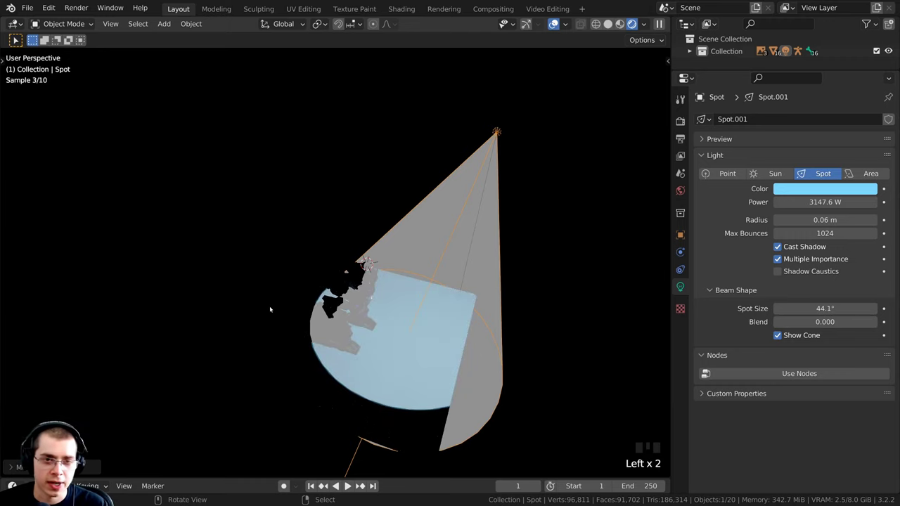
pyautogui.press('z')
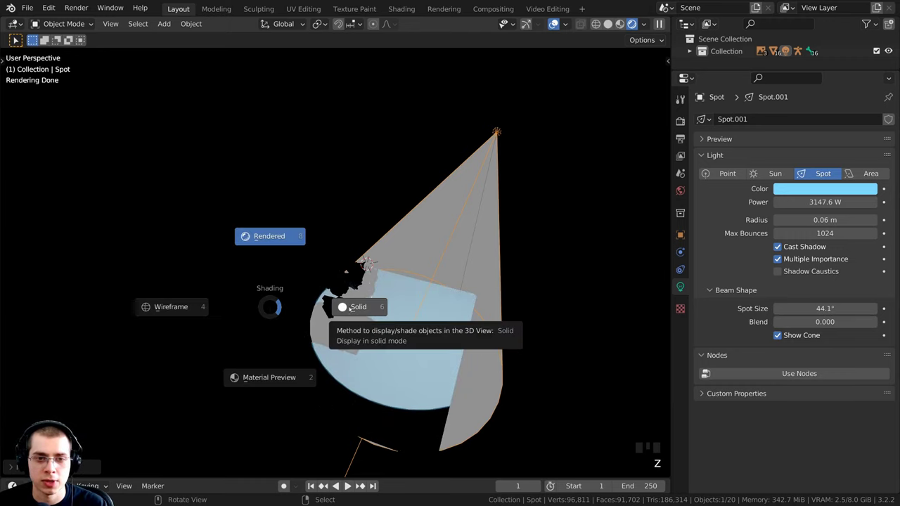
pyautogui.click(355, 307)
pyautogui.moveTo(423, 369); pyautogui.dragTo(588, 333, button='middle')
# - Adjust the spot light's scale and move it so its cone surrounds the robot
pyautogui.press('s')
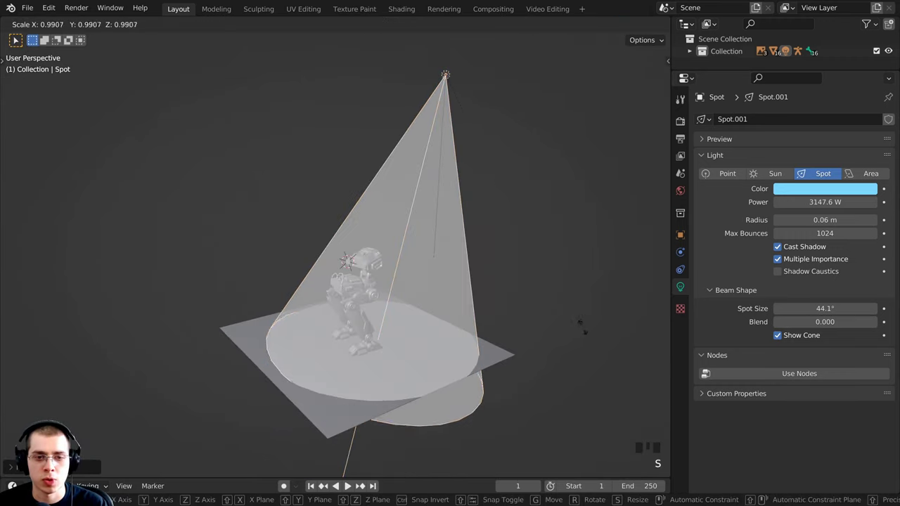
pyautogui.click(506, 315)
pyautogui.press('g')
pyautogui.click(467, 377)
pyautogui.press('g')
pyautogui.moveTo(467, 377); pyautogui.dragTo(551, 346, button='middle')
pyautogui.click(521, 367)
# - Rotate and reposition the spot light so its beam slants down onto the robot and the floor around its feet
pyautogui.press('r')
pyautogui.click(394, 352)
pyautogui.press('r')
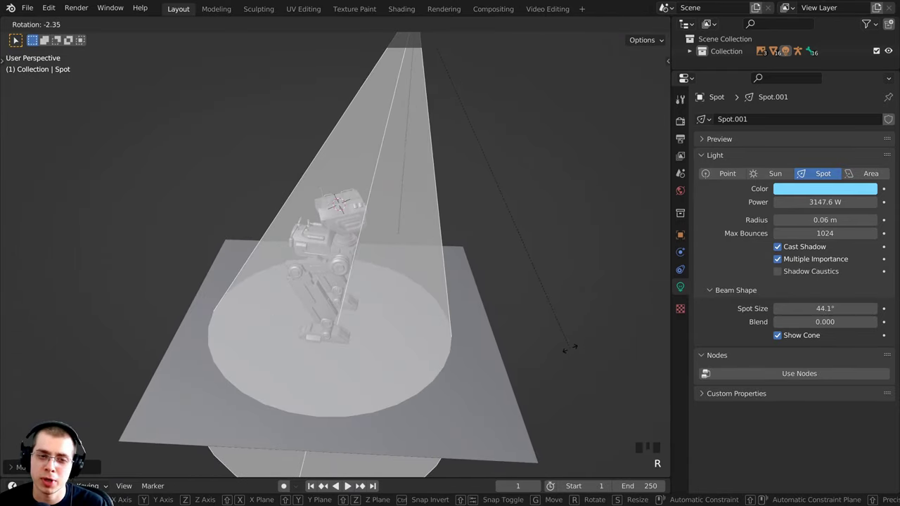
pyautogui.click(570, 348)
pyautogui.moveTo(384, 357); pyautogui.dragTo(453, 403, button='middle')
pyautogui.press('g')
pyautogui.click(448, 401)
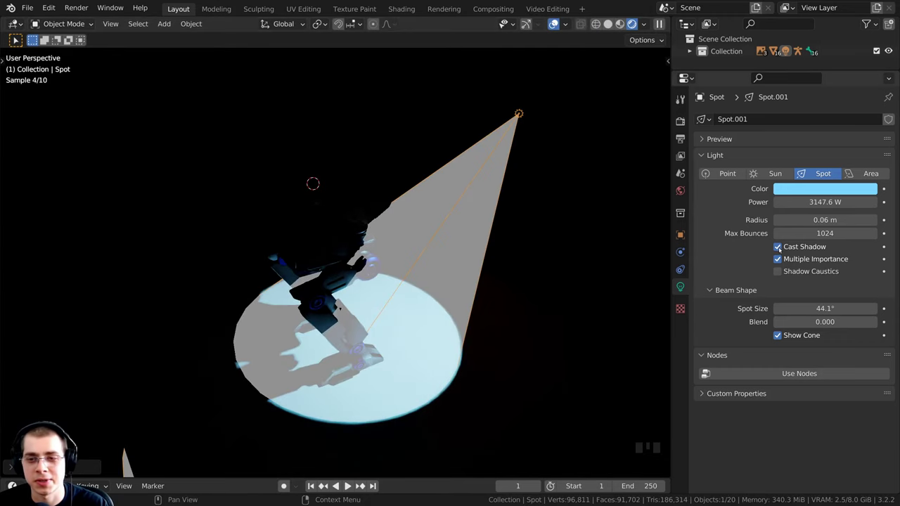
# - Turn off Cast Shadow for the spot light, and turn it back on
pyautogui.click(777, 246)
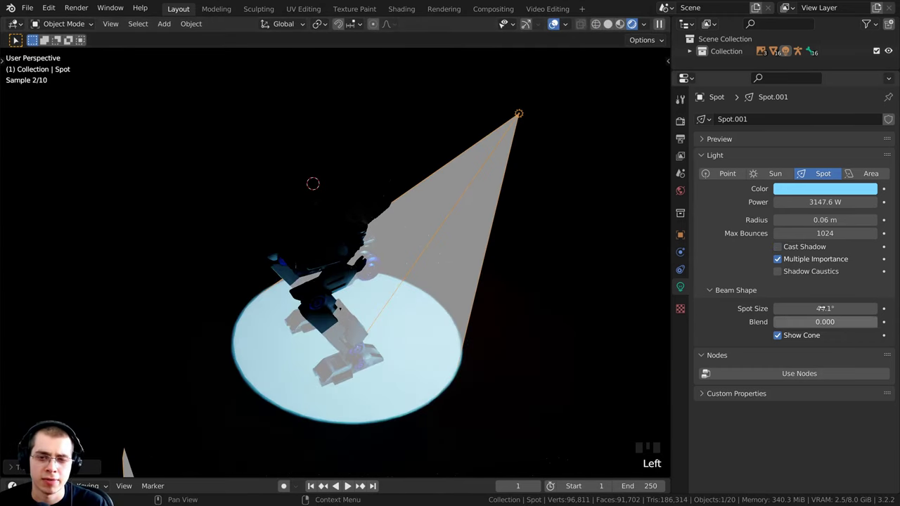
pyautogui.click(778, 246)
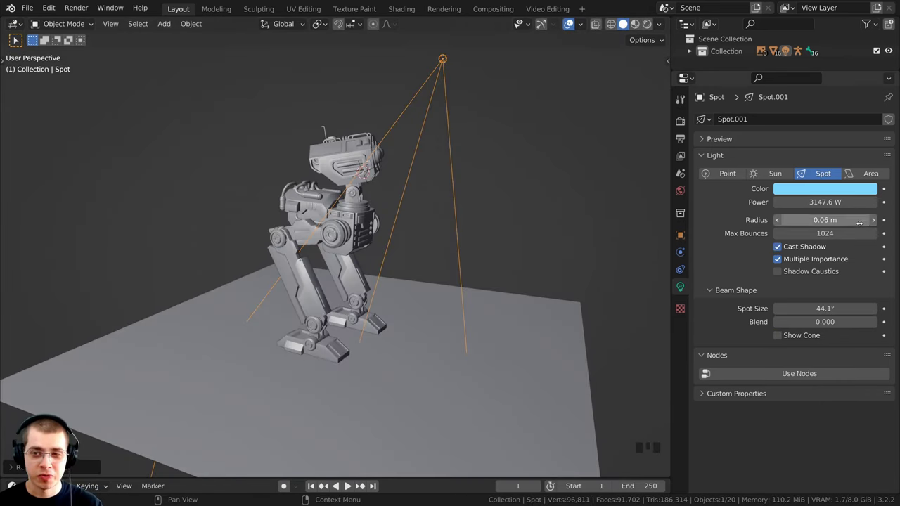
pyautogui.moveTo(497, 123); pyautogui.dragTo(490, 118, button='middle')
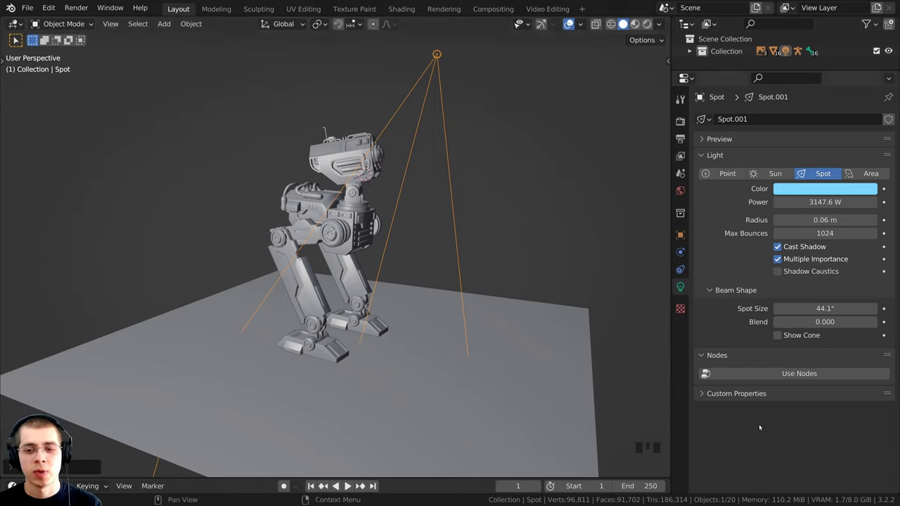
pyautogui.press('g')
pyautogui.rightClick(436, 206)
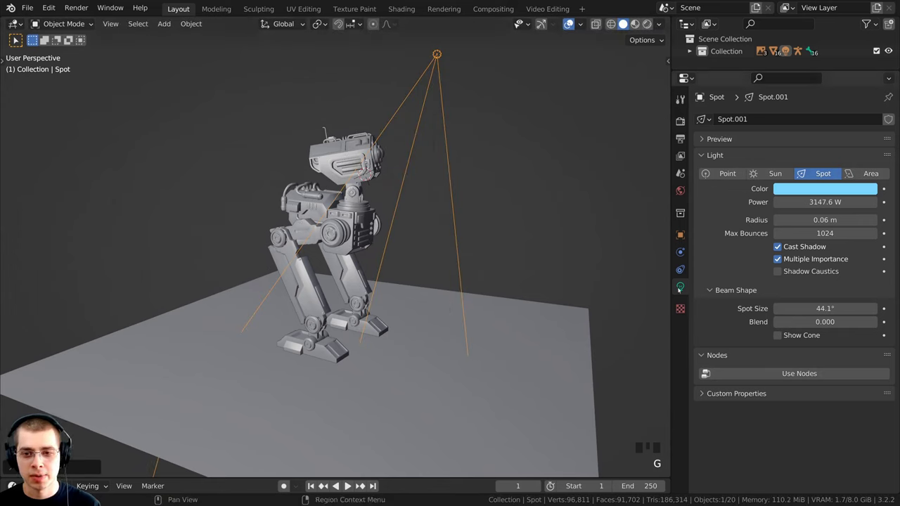
# - Enable nodes for the spot light and shift the light slightly in the scene
pyautogui.click(766, 373)
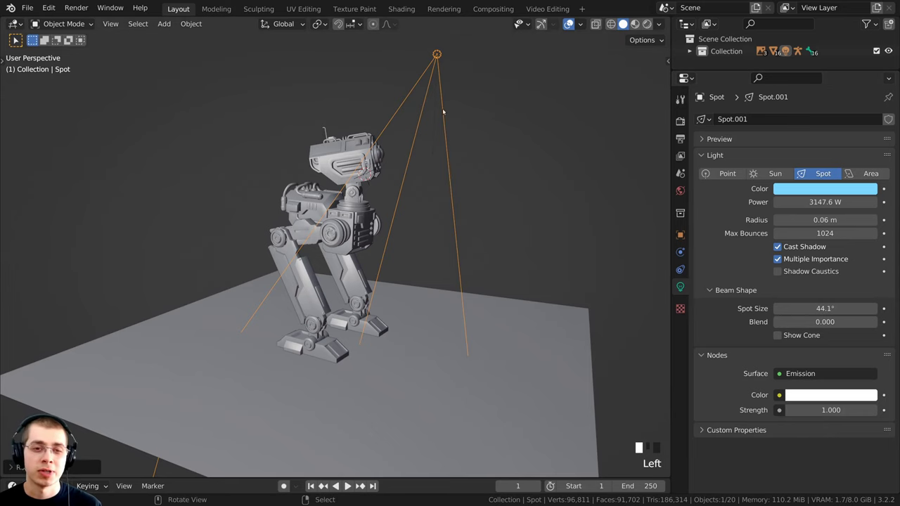
pyautogui.press('g')
pyautogui.click(464, 129)
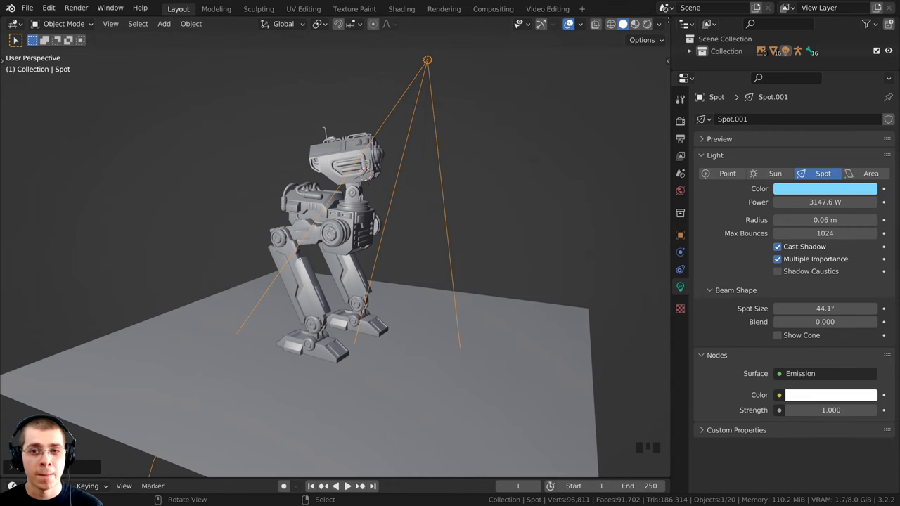
# - Split the 3D viewport into two side-by-side areas and make one of them a Shader Editor
pyautogui.click(668, 20)
pyautogui.moveTo(664, 20); pyautogui.dragTo(293, 60)
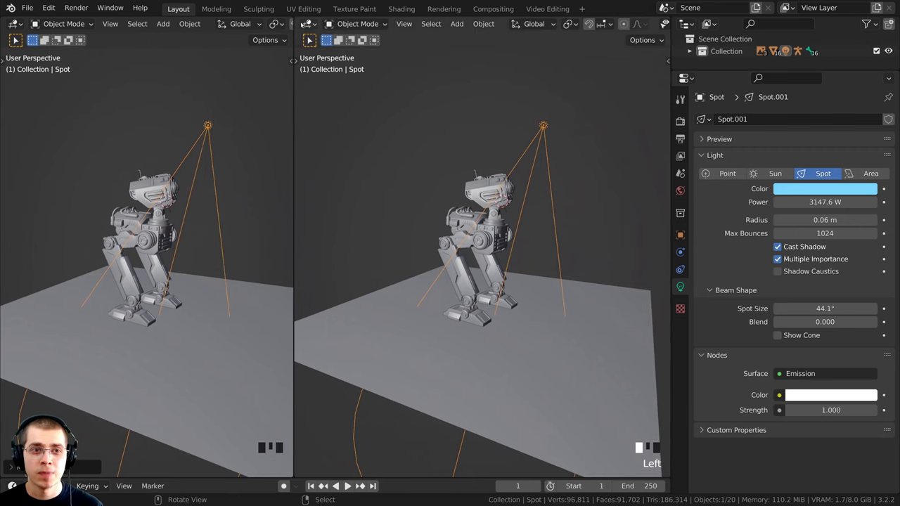
pyautogui.click(307, 24)
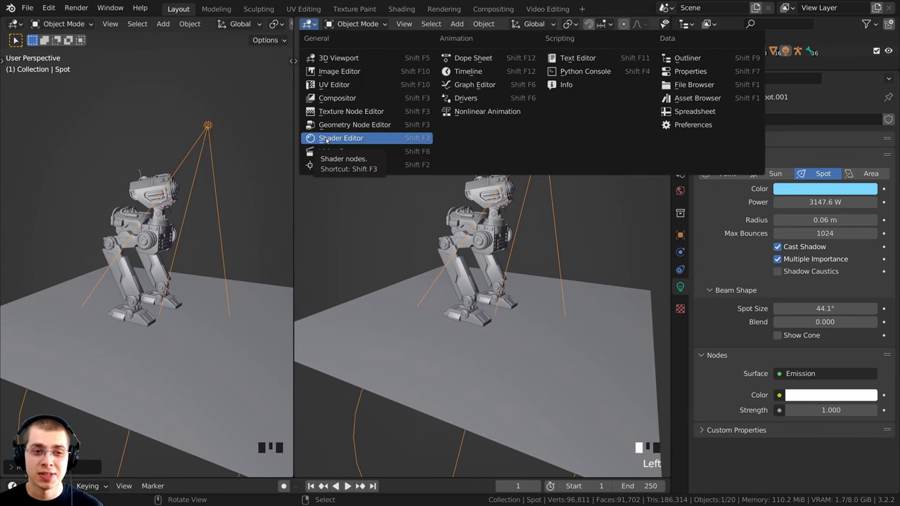
pyautogui.click(326, 139)
# - Set the 3D viewport beside the Shader Editor to rendered shading
pyautogui.press('z')
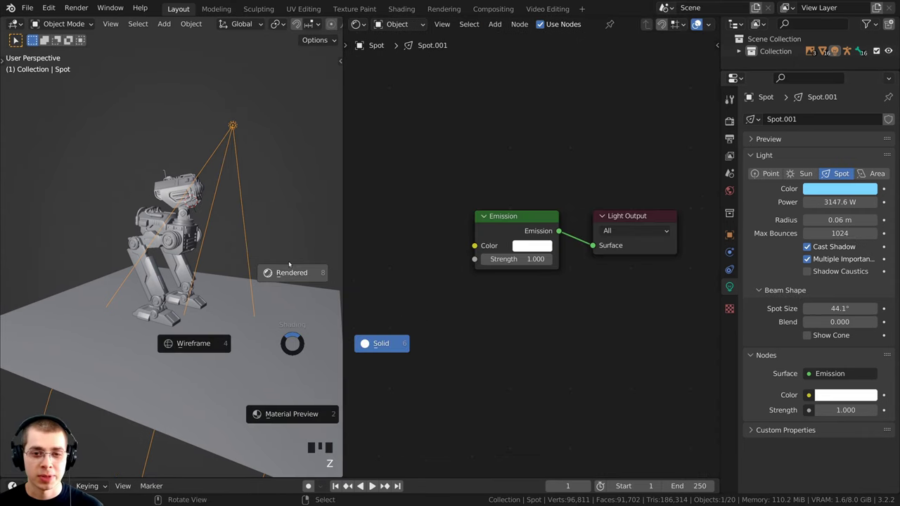
pyautogui.click(288, 263)
pyautogui.scroll(2, 176, 267)
pyautogui.keyDown('shift'); pyautogui.moveTo(232, 176); pyautogui.dragTo(202, 238, button='middle'); pyautogui.keyUp('shift')
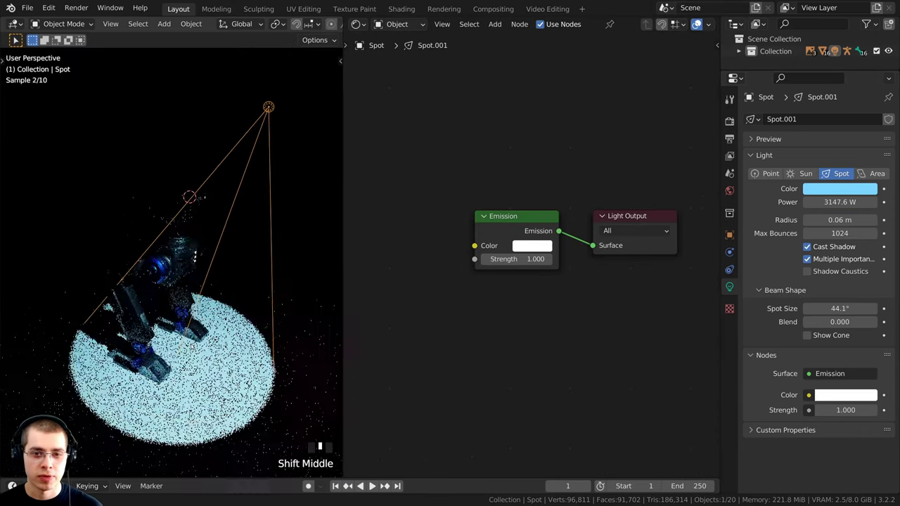
# - Add an Image Texture node to the spot light's node tree, in front of the Emission node
pyautogui.moveTo(451, 255); pyautogui.dragTo(497, 238, button='middle')
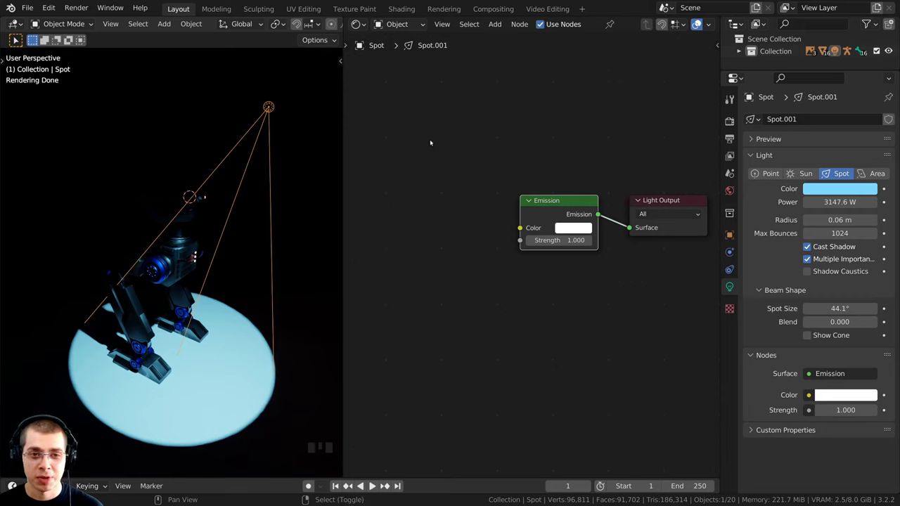
pyautogui.hotkey('shift', 'a')
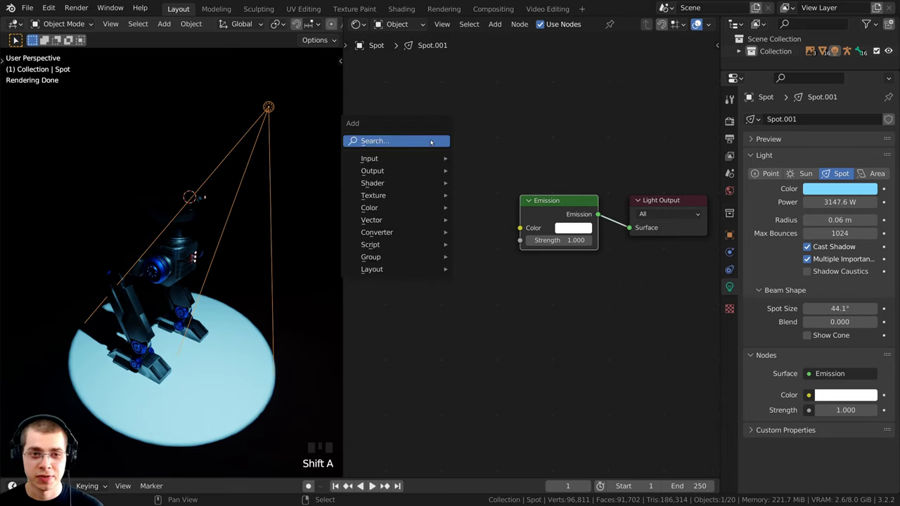
pyautogui.click(379, 141)
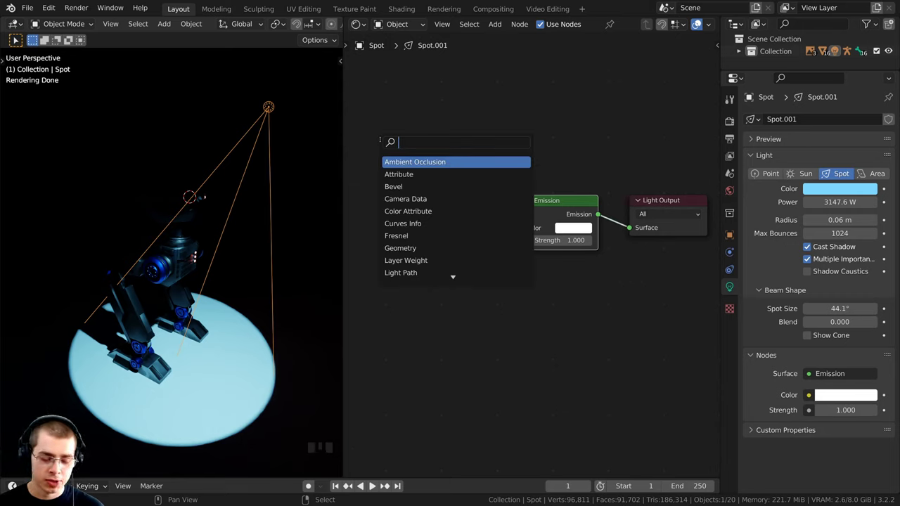
pyautogui.write('ima')
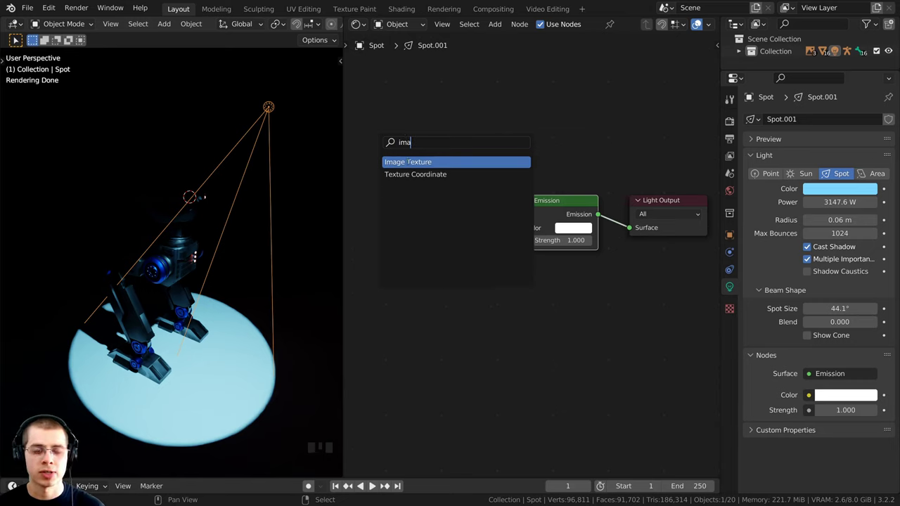
pyautogui.click(409, 162)
pyautogui.click(394, 218)
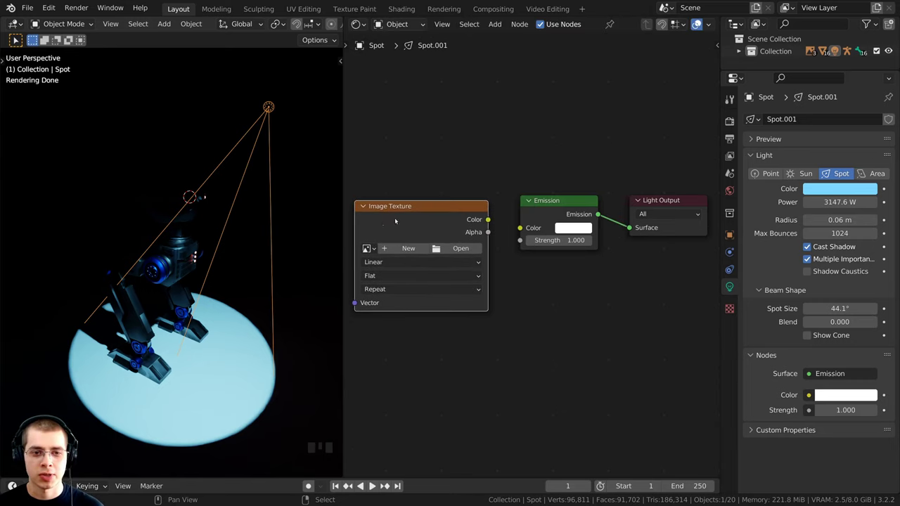
pyautogui.moveTo(394, 217); pyautogui.dragTo(449, 211, button='middle')
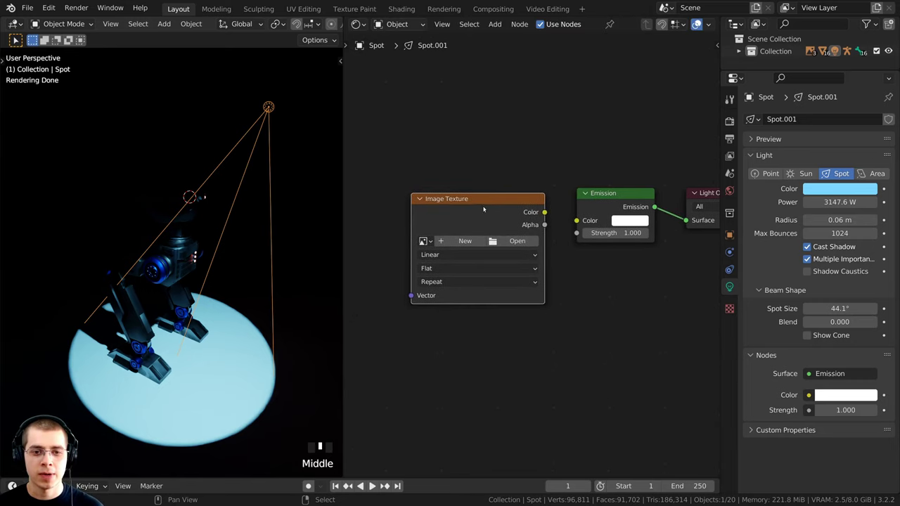
# - Load the image color-4287692.jpg into the Image Texture node
pyautogui.click(506, 244)
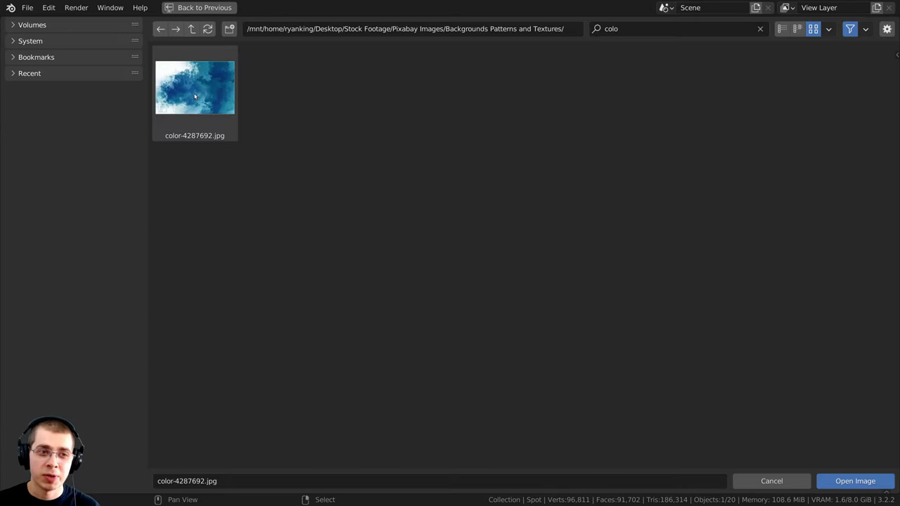
pyautogui.click(228, 75)
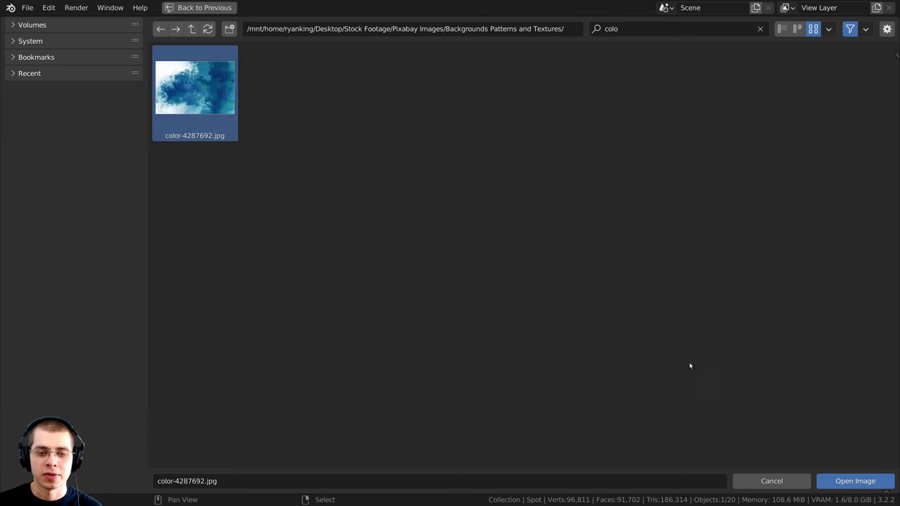
pyautogui.click(851, 482)
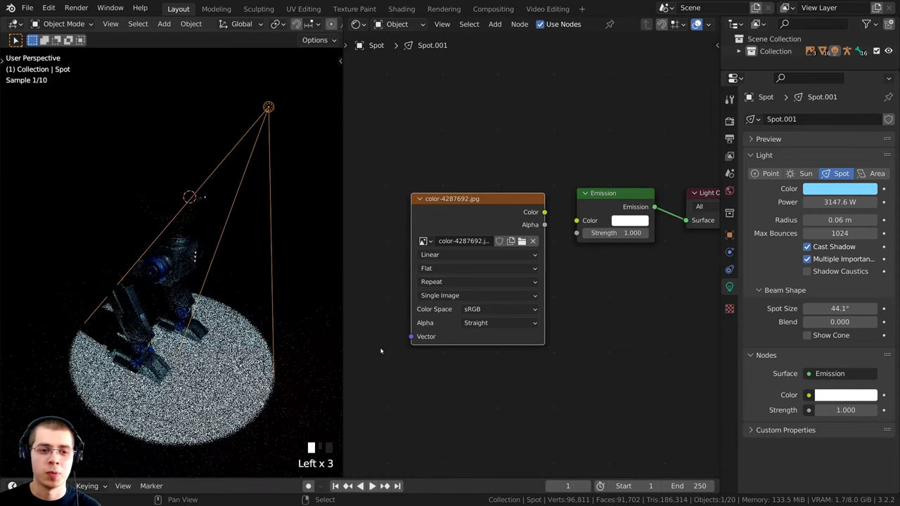
# - Try other colors on the Emission node, and connect the image texture's Color output to the Emission Color input
pyautogui.moveTo(522, 212); pyautogui.dragTo(559, 222)
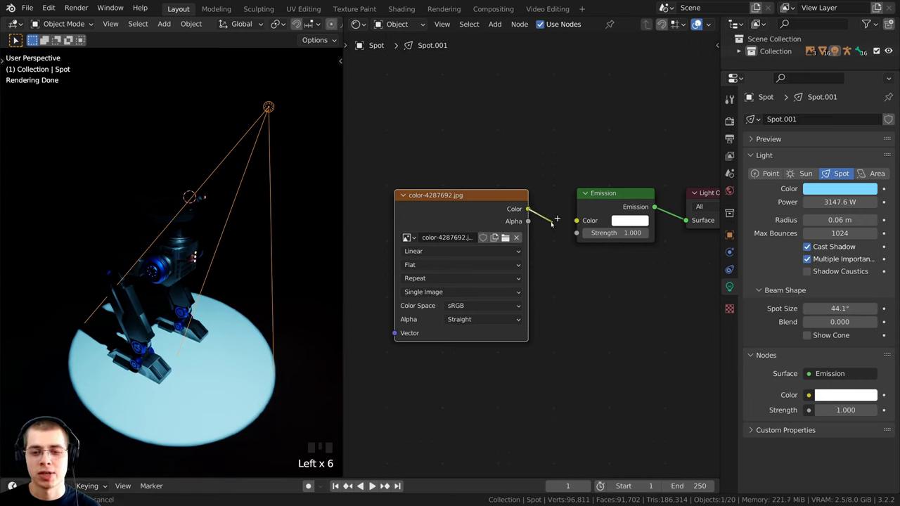
pyautogui.click(632, 220)
pyautogui.moveTo(654, 102); pyautogui.dragTo(645, 74)
pyautogui.moveTo(633, 135); pyautogui.dragTo(659, 101)
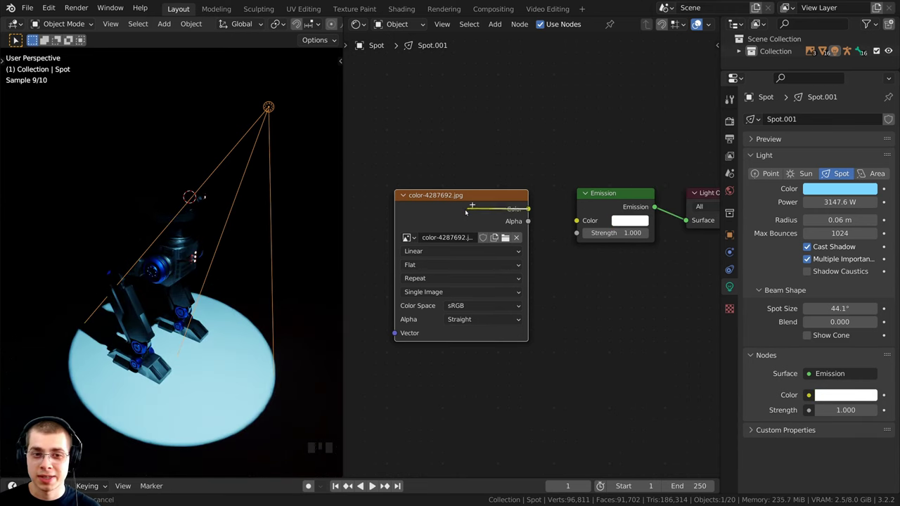
pyautogui.moveTo(527, 209); pyautogui.dragTo(577, 221)
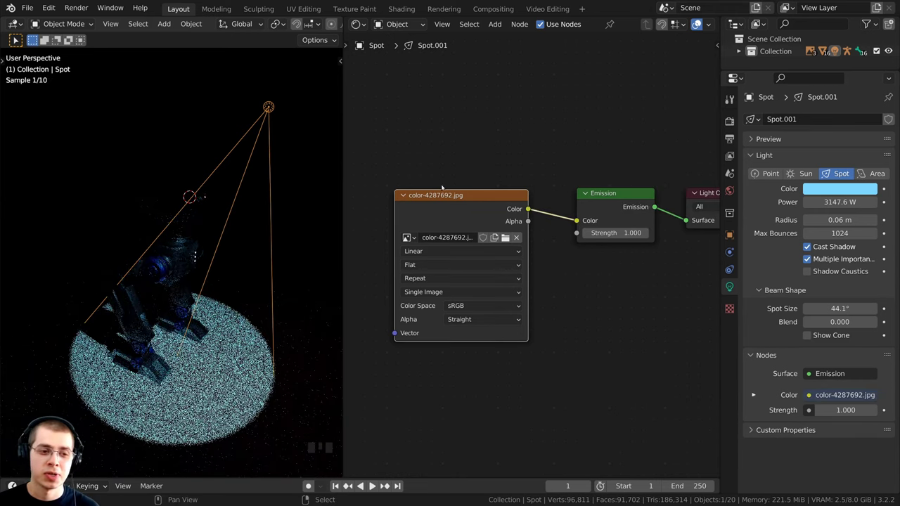
# - Add a Texture Coordinate node in front of the image texture node, leaving room between them
pyautogui.moveTo(405, 259); pyautogui.dragTo(483, 259, button='middle')
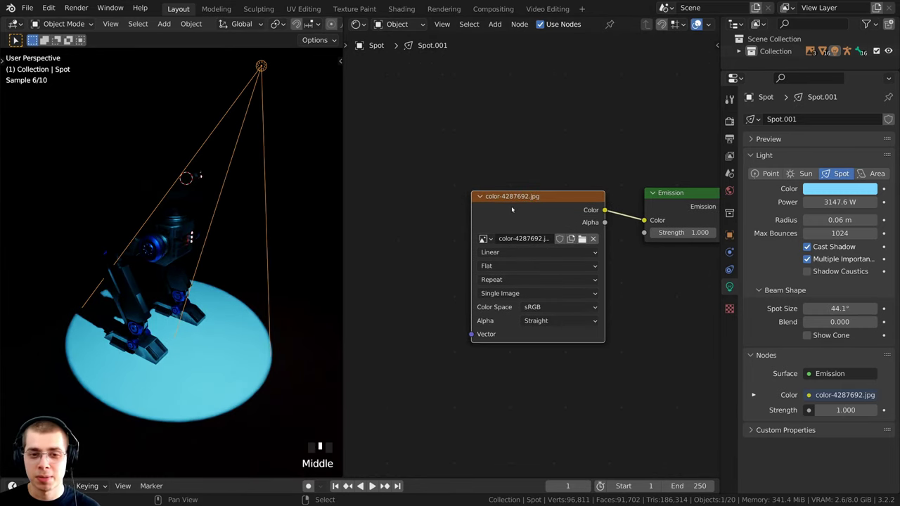
pyautogui.moveTo(511, 206); pyautogui.dragTo(517, 206)
pyautogui.hotkey('shift', 'a')
pyautogui.click(416, 172)
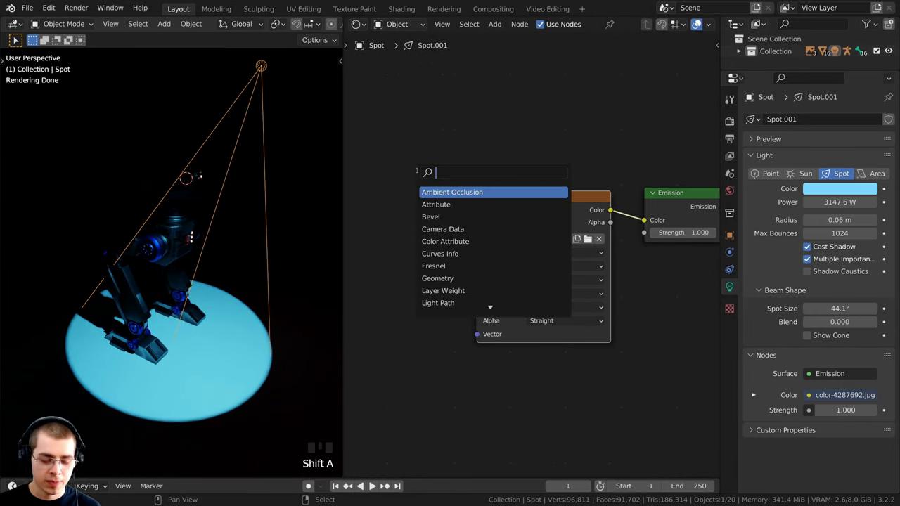
pyautogui.write('text')
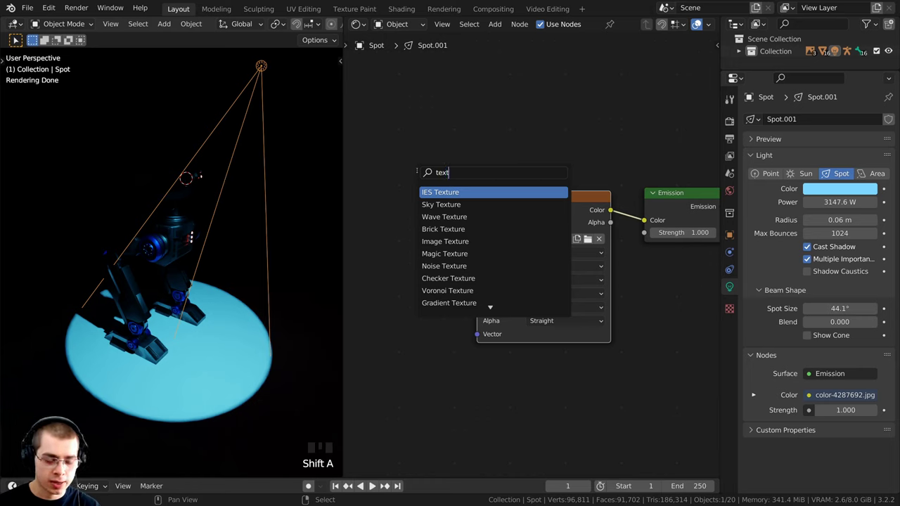
pyautogui.write('ure c')
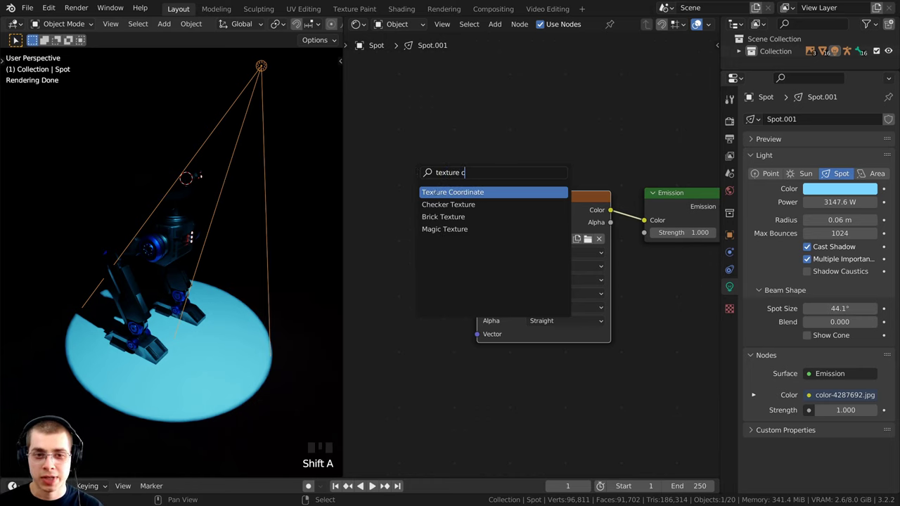
pyautogui.click(435, 191)
pyautogui.click(433, 282)
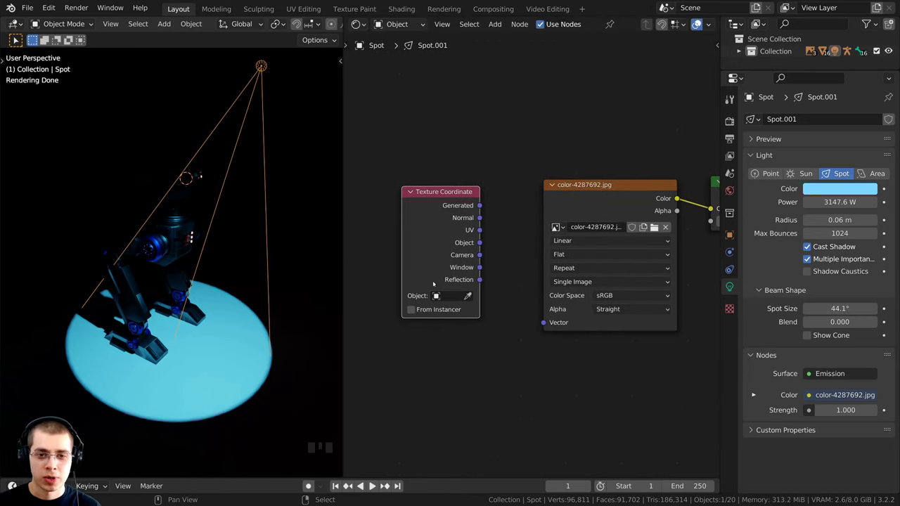
# - Raise the image texture node and connect the Texture Coordinate's Normal output to its Vector input
pyautogui.moveTo(590, 196); pyautogui.dragTo(583, 169)
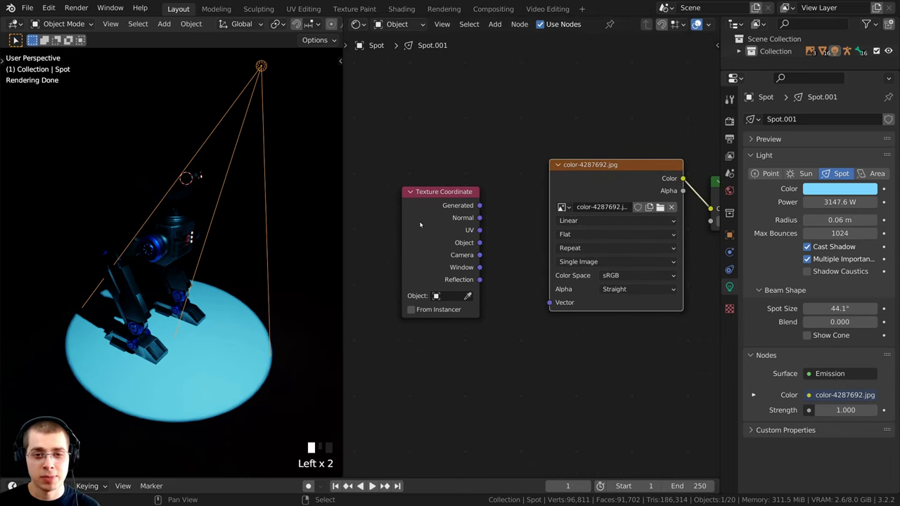
pyautogui.click(419, 224)
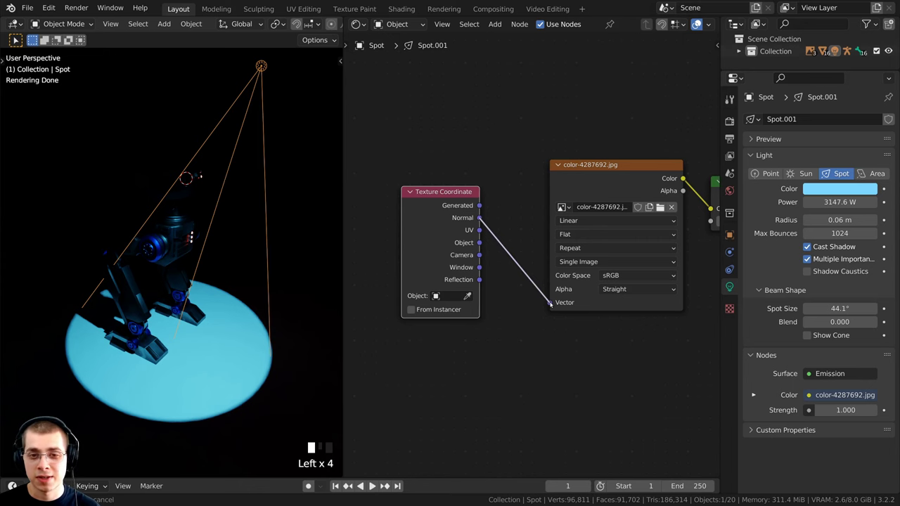
pyautogui.moveTo(550, 304); pyautogui.dragTo(551, 304)
pyautogui.keyDown('shift'); pyautogui.moveTo(140, 394); pyautogui.dragTo(137, 373, button='middle'); pyautogui.keyUp('shift')
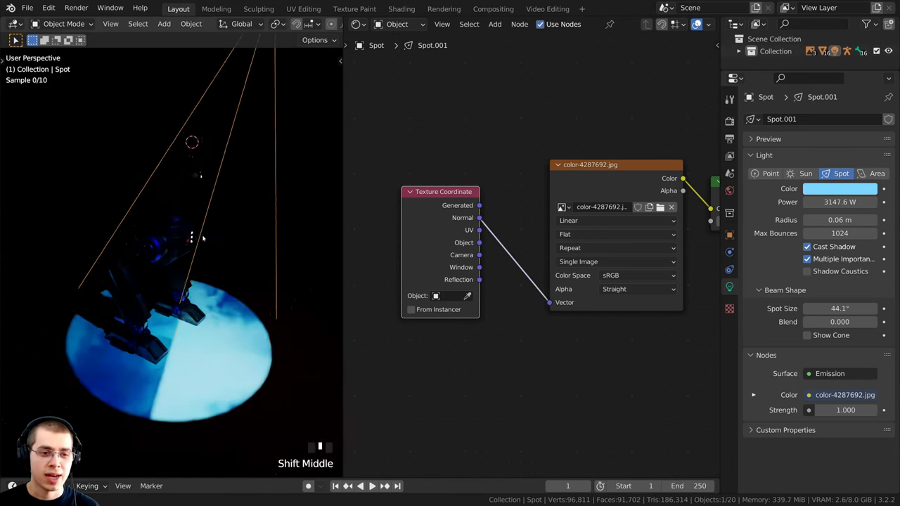
# - Rotate the spot light freely to re-aim the projected image on the ground around the robot
pyautogui.scroll(3, 137, 372)
pyautogui.scroll(-4, 234, 284)
pyautogui.press('r')
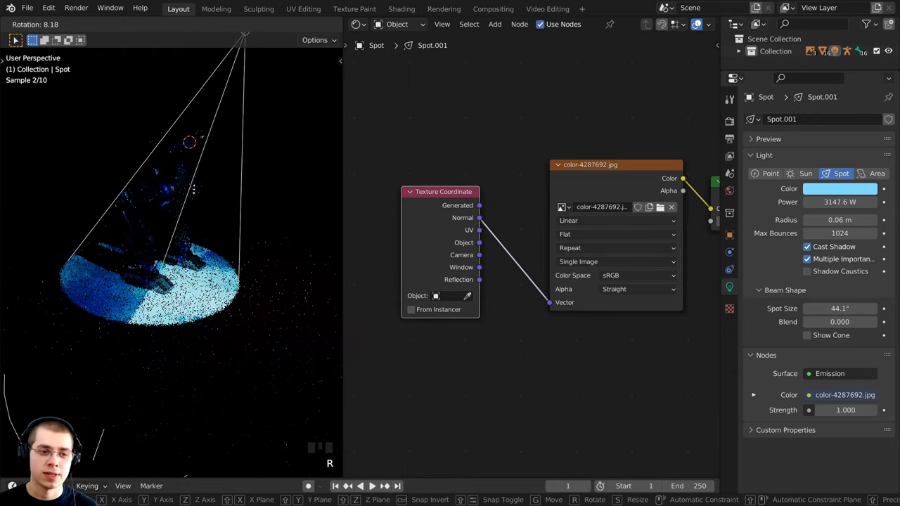
pyautogui.press('r')
pyautogui.click(169, 320)
# - Set the spot light's radius to 0 m to sharpen the projected image, and inspect its edges on the ground
pyautogui.scroll(4, 168, 321)
pyautogui.keyDown('shift'); pyautogui.moveTo(169, 320); pyautogui.dragTo(140, 272, button='middle'); pyautogui.keyUp('shift')
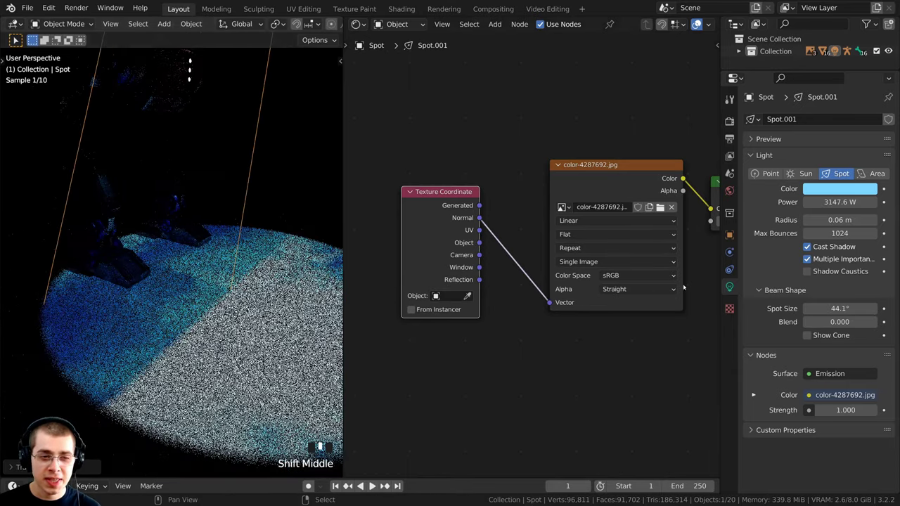
pyautogui.moveTo(839, 220); pyautogui.dragTo(809, 220)
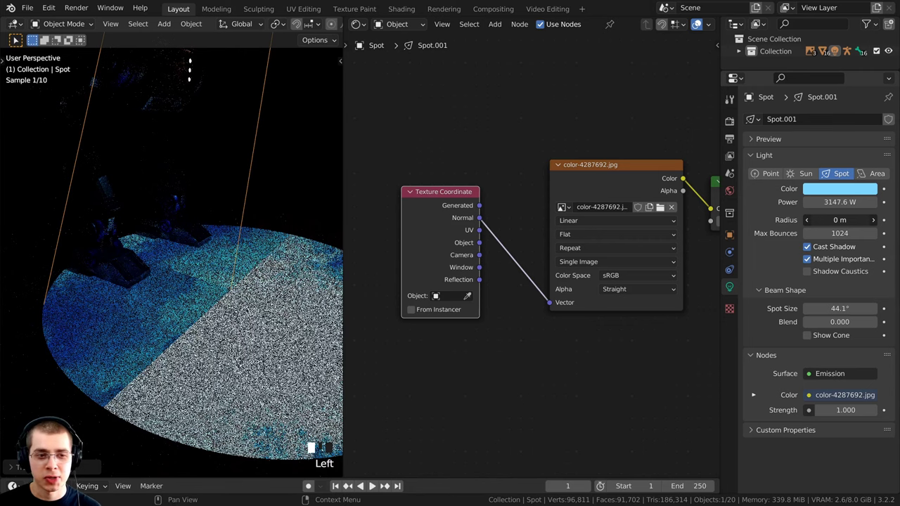
pyautogui.scroll(-2, 172, 378)
pyautogui.scroll(2, 171, 378)
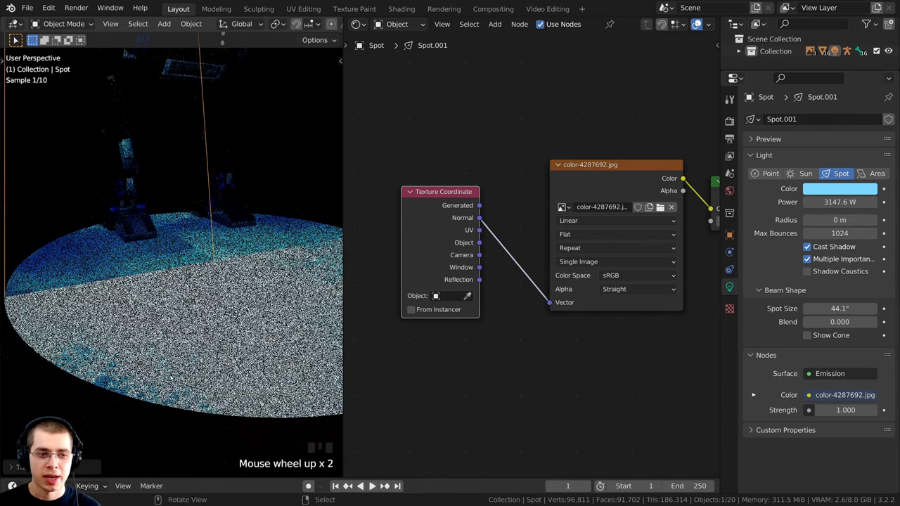
pyautogui.moveTo(171, 378); pyautogui.dragTo(189, 351, button='middle')
pyautogui.scroll(-2, 189, 351)
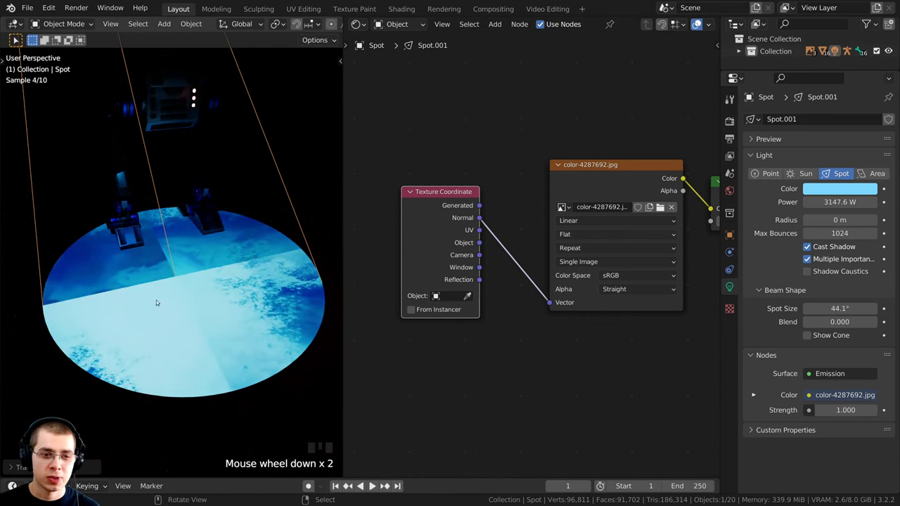
# - Set the image texture node's extension mode to Clip
pyautogui.scroll(3, 596, 261)
pyautogui.click(611, 185)
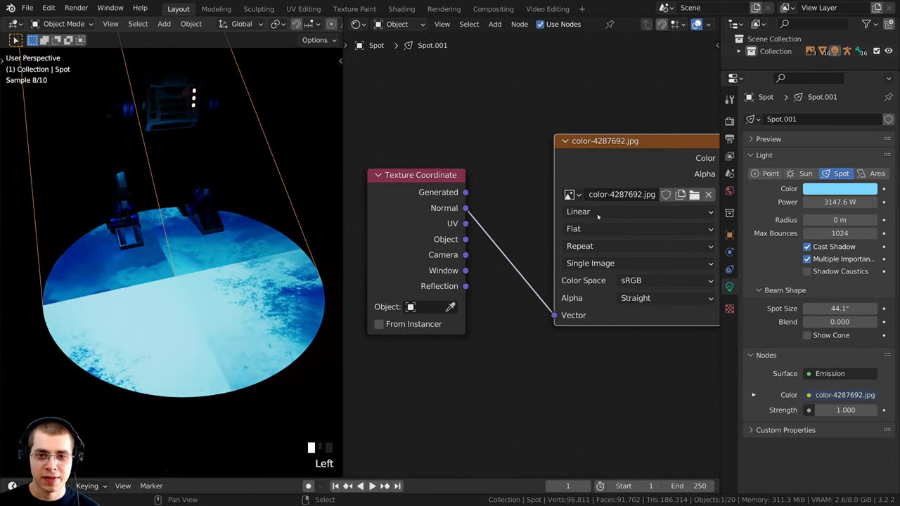
pyautogui.moveTo(610, 186); pyautogui.dragTo(593, 187, button='middle')
pyautogui.click(554, 246)
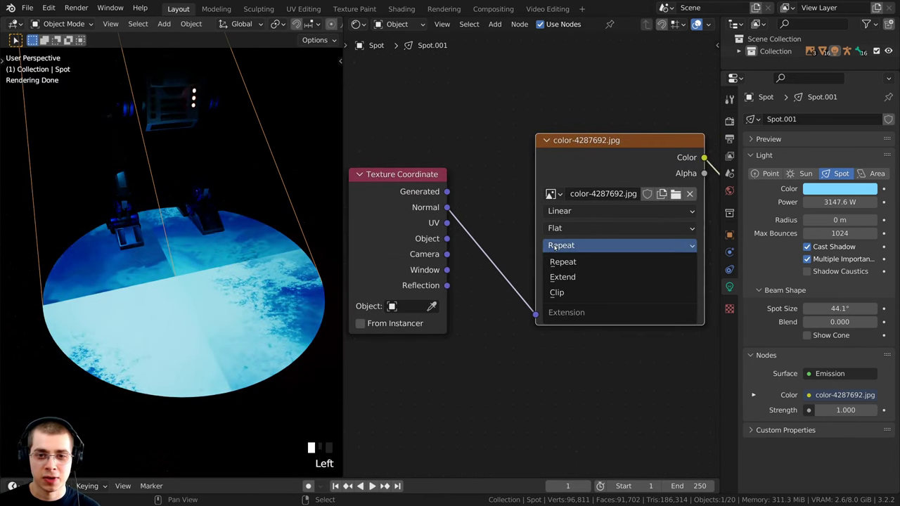
pyautogui.click(561, 294)
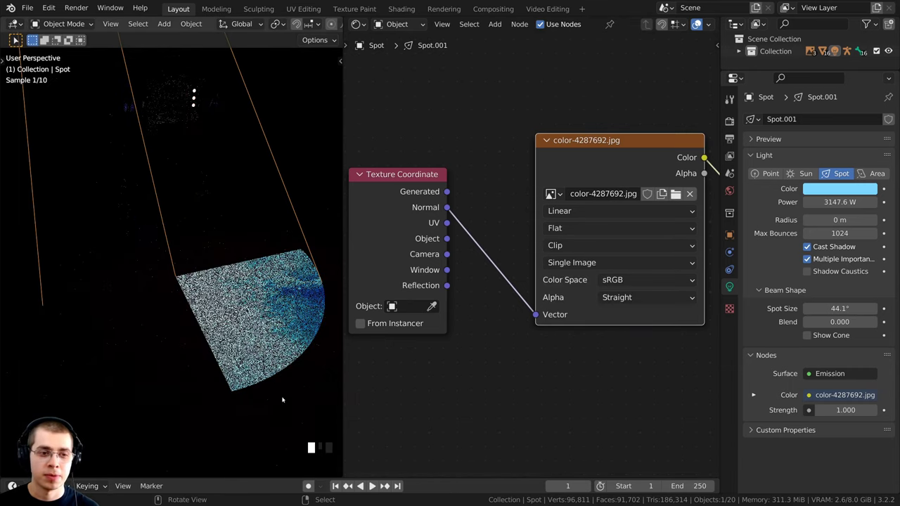
# - Make room beside the image texture and insert a Mapping node on the link between Texture Coordinate and the image texture
pyautogui.scroll(-4, 394, 390)
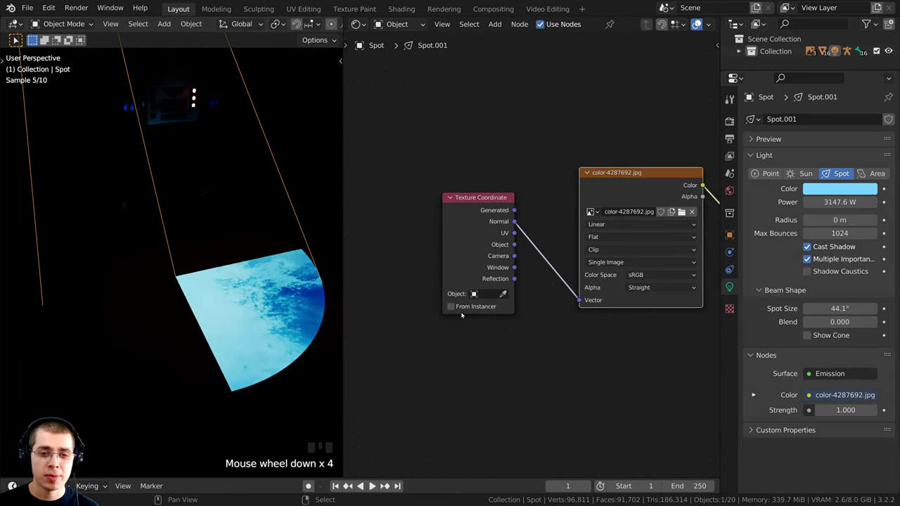
pyautogui.moveTo(482, 249); pyautogui.dragTo(464, 249)
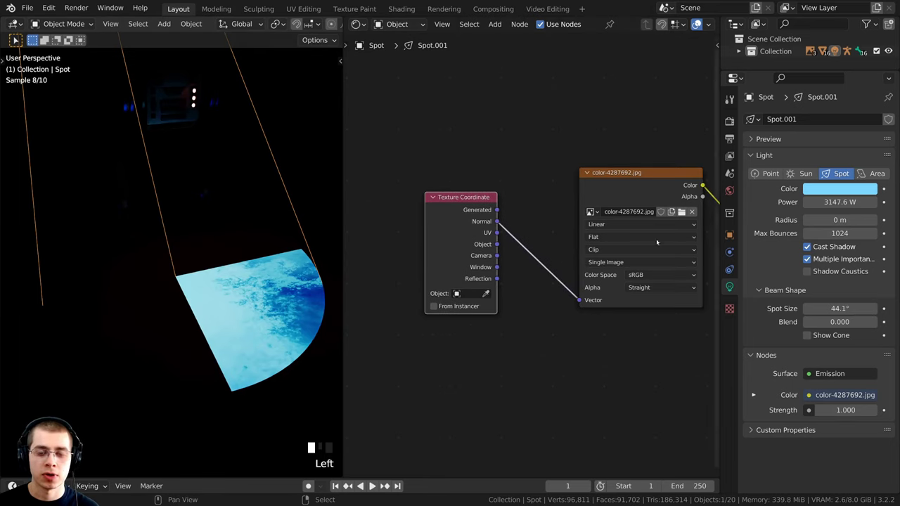
pyautogui.hotkey('shift', 'a')
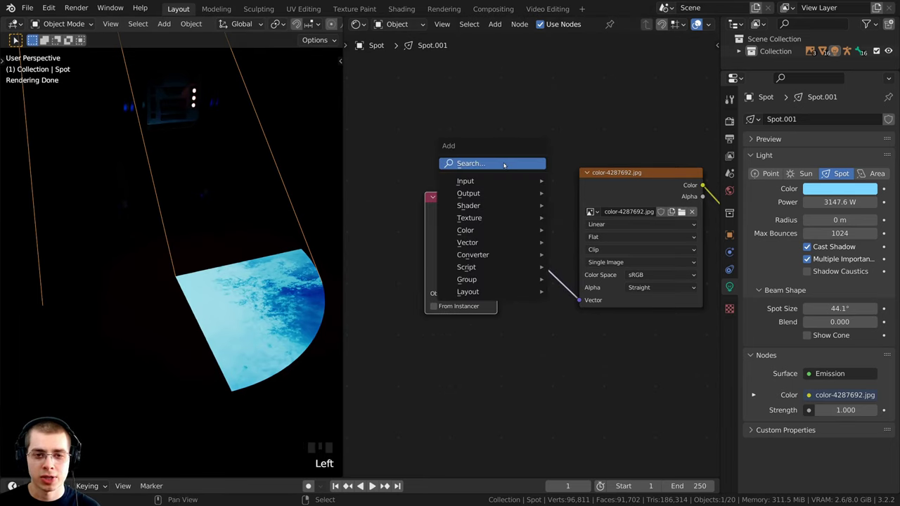
pyautogui.click(504, 164)
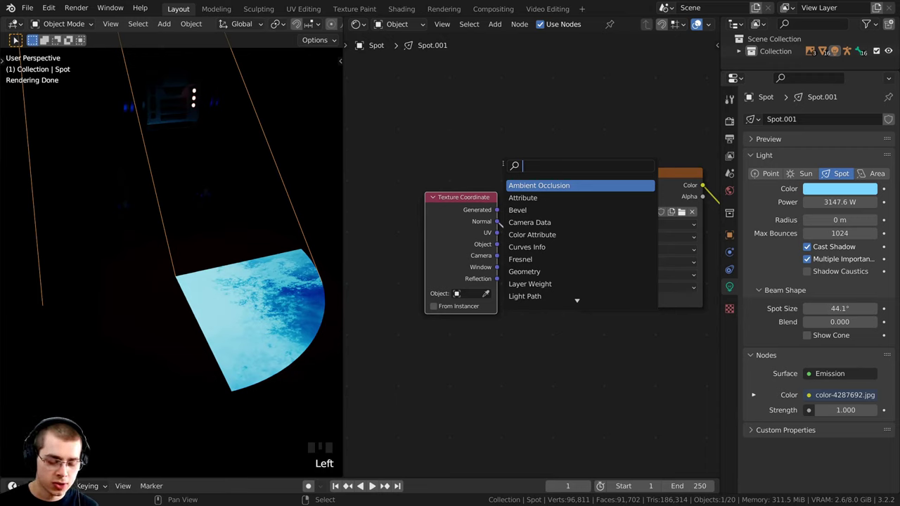
pyautogui.write('mapp')
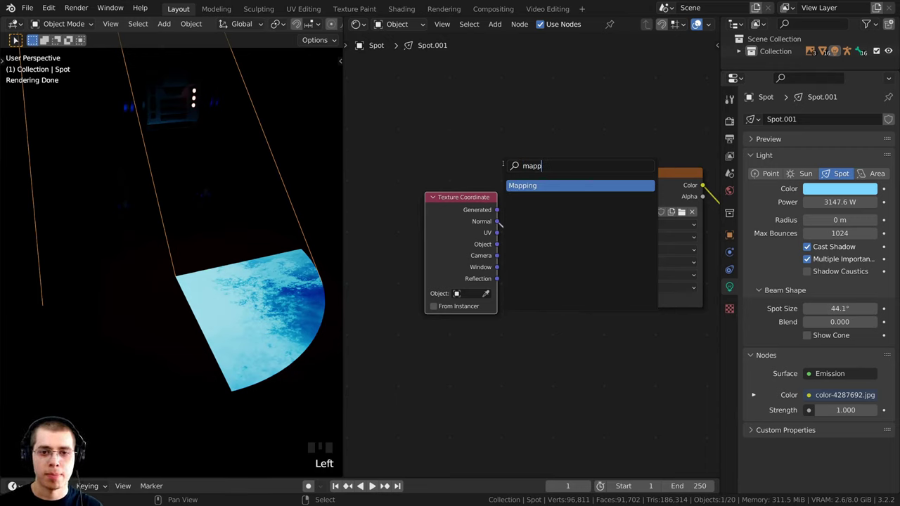
pyautogui.press('Return')
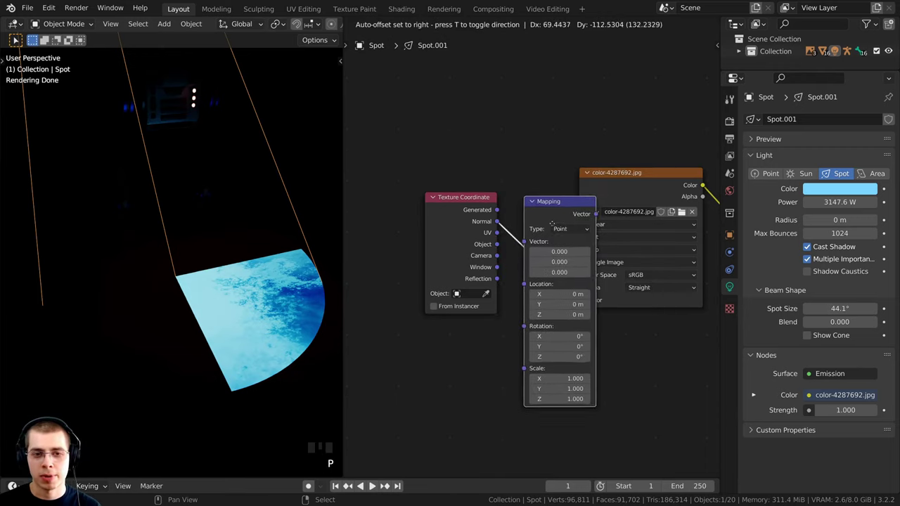
pyautogui.click(508, 211)
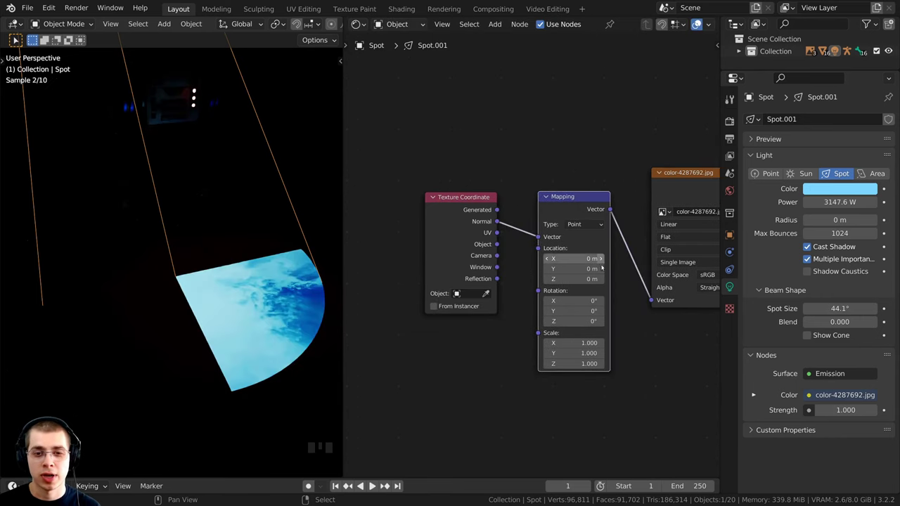
# - Set the Mapping node's scale to 1.41 on all axes and its location to X 0.49 m, Y 0.45 m
pyautogui.moveTo(597, 263); pyautogui.dragTo(519, 268, button='middle')
pyautogui.scroll(2, 566, 271)
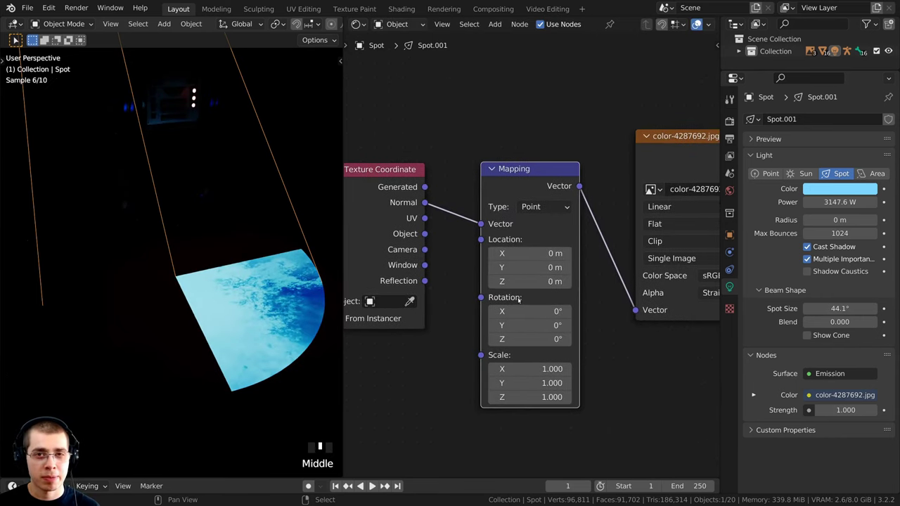
pyautogui.moveTo(517, 271); pyautogui.dragTo(553, 253)
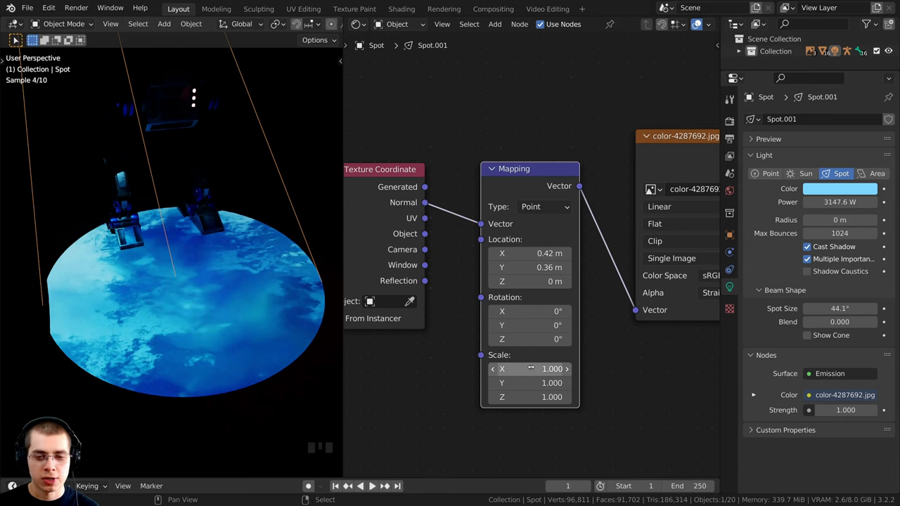
pyautogui.moveTo(531, 368); pyautogui.dragTo(560, 368)
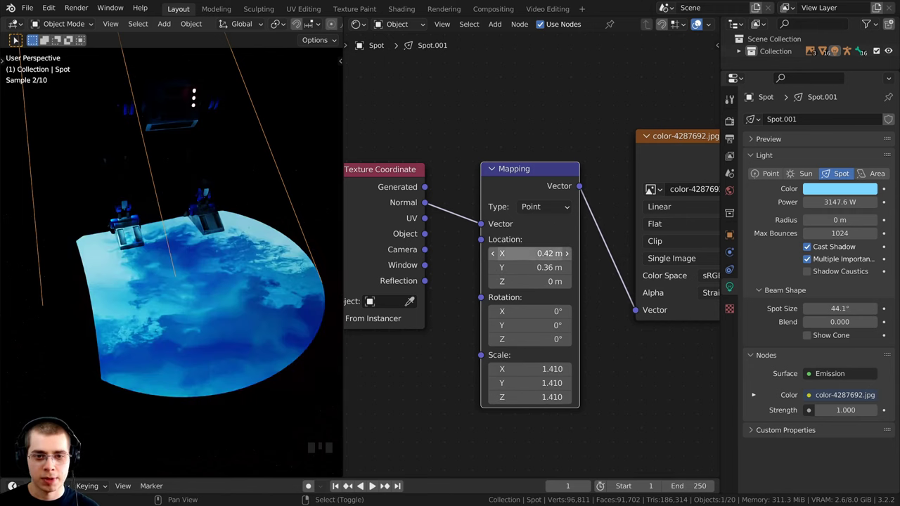
pyautogui.keyDown('shift'); pyautogui.moveTo(527, 254); pyautogui.dragTo(513, 254); pyautogui.keyUp('shift')
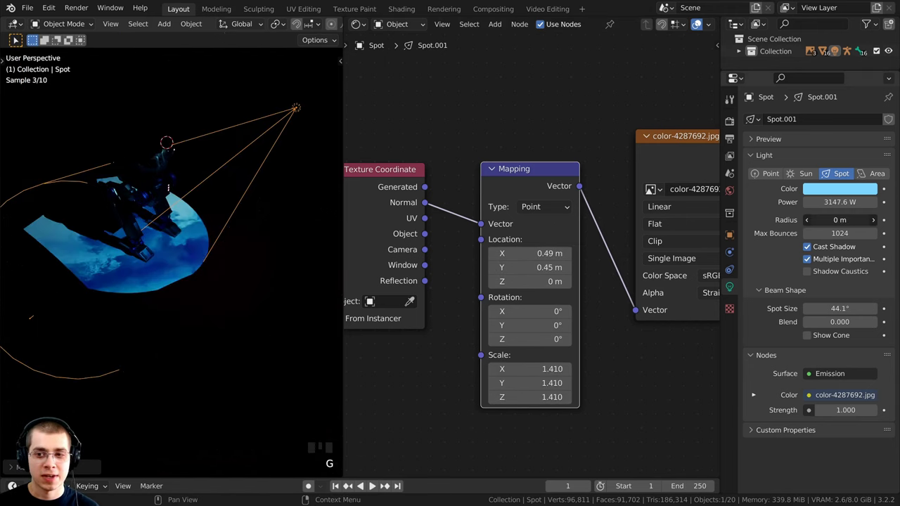
# - Set the spot light's radius to 0.39 m and power to 3429.7 W, and raise the Emission strength to 12.4
pyautogui.moveTo(840, 220)
pyautogui.mouseDown()
pyautogui.moveTo(868, 219)
pyautogui.moveTo(843, 203)
pyautogui.mouseUp()
pyautogui.moveTo(605, 263); pyautogui.dragTo(514, 271, button='middle')
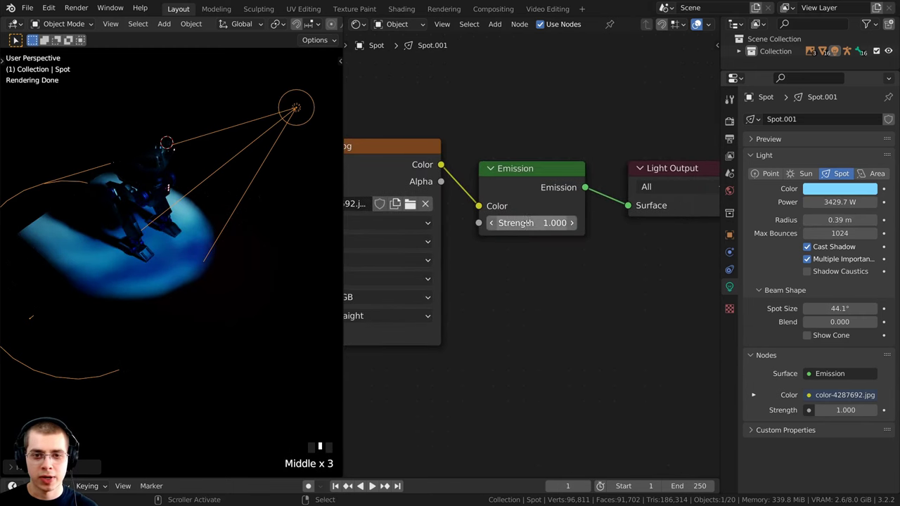
pyautogui.moveTo(534, 222); pyautogui.dragTo(627, 223)
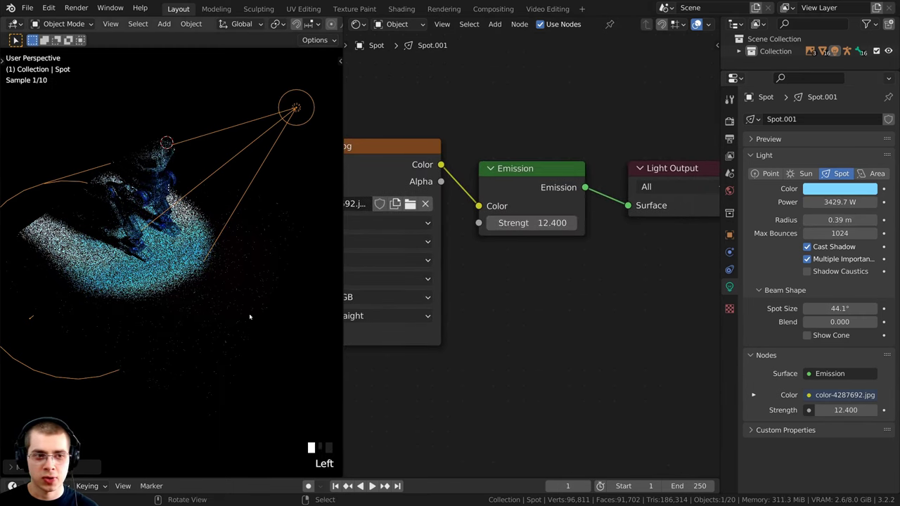
# - Rotate and move the spot light so its beam shines on the front of the robot
pyautogui.press('r')
pyautogui.press('g')
pyautogui.click(271, 311)
# - Examine the textured lighting on the robot's head, its body and the ground from several angles
pyautogui.moveTo(253, 302); pyautogui.dragTo(204, 239, button='middle')
pyautogui.scroll(2, 197, 225)
pyautogui.keyDown('shift'); pyautogui.moveTo(184, 204); pyautogui.dragTo(187, 252, button='middle'); pyautogui.keyUp('shift')
pyautogui.scroll(3, 186, 252)
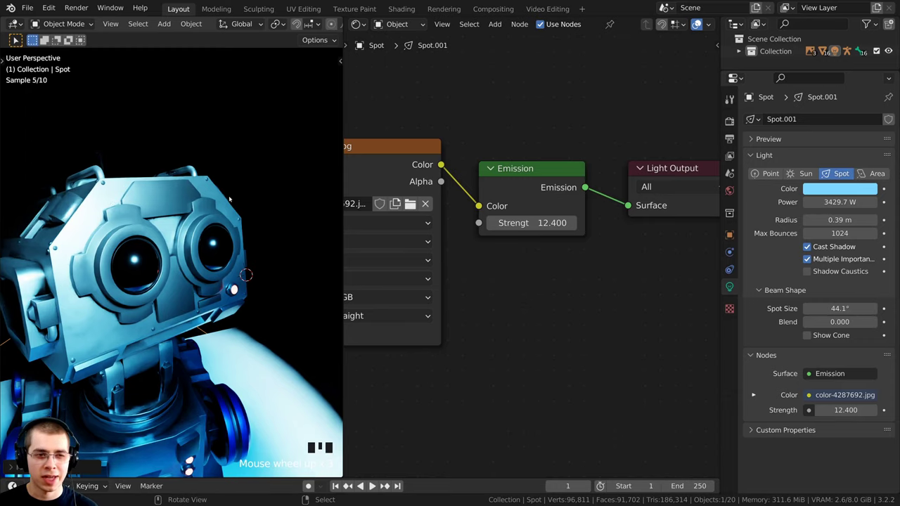
pyautogui.keyDown('shift'); pyautogui.moveTo(223, 273); pyautogui.dragTo(246, 113, button='middle'); pyautogui.keyUp('shift')
pyautogui.scroll(-3, 246, 127)
pyautogui.moveTo(235, 331); pyautogui.dragTo(285, 354, button='middle')
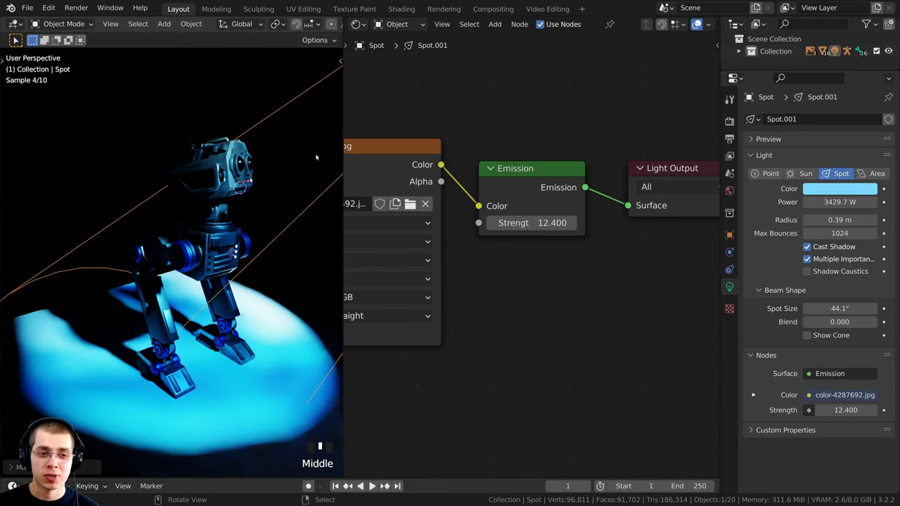
pyautogui.scroll(-1, 240, 260)
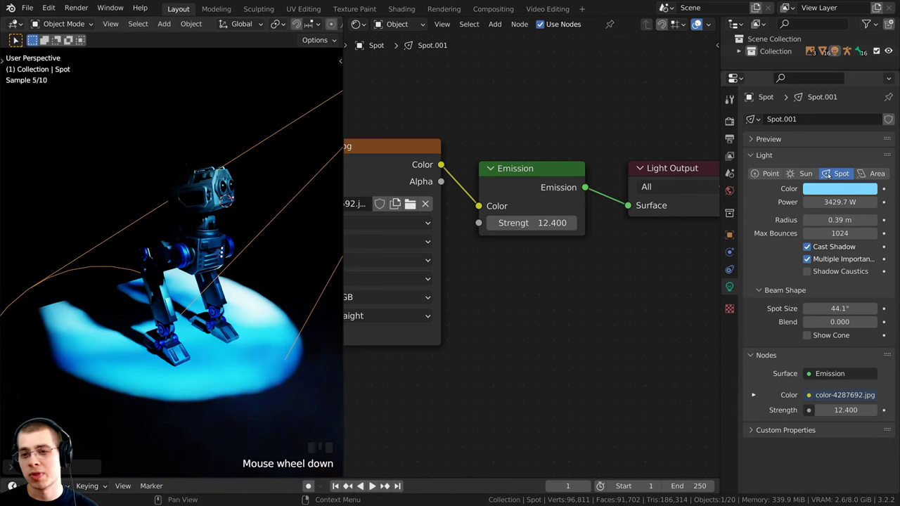
pyautogui.moveTo(278, 259)
pyautogui.mouseDown(button='middle')
pyautogui.moveTo(267, 281)
pyautogui.moveTo(267, 267)
pyautogui.mouseUp(button='middle')
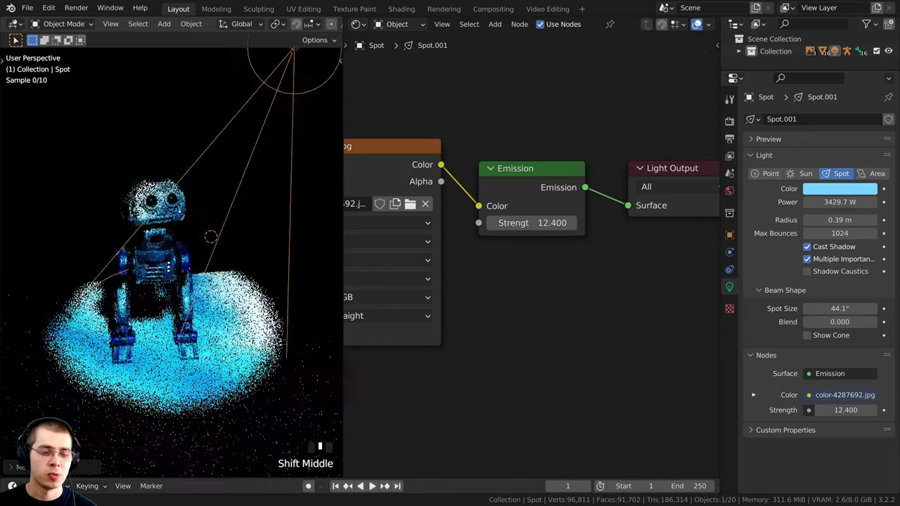
pyautogui.scroll(2, 267, 267)
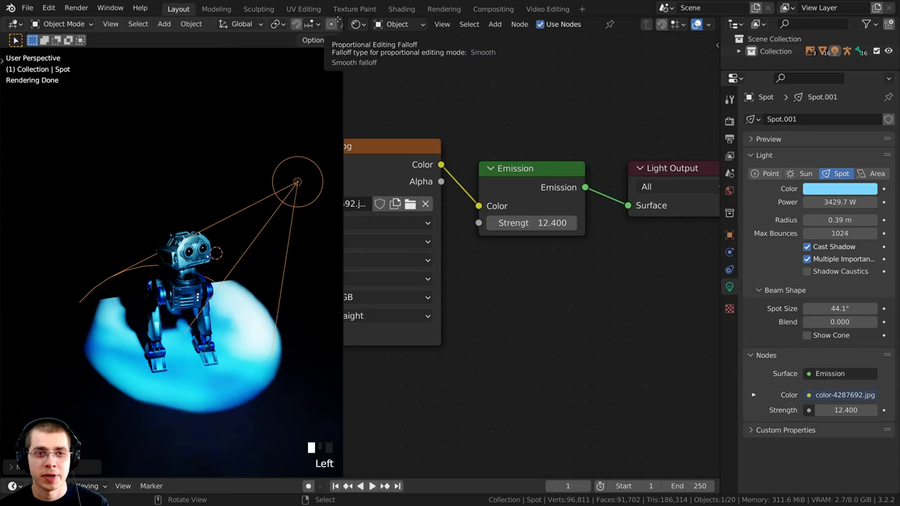
# - Widen the 3D viewport over the node editor and delete the spot light
pyautogui.moveTo(341, 20); pyautogui.dragTo(501, 21)
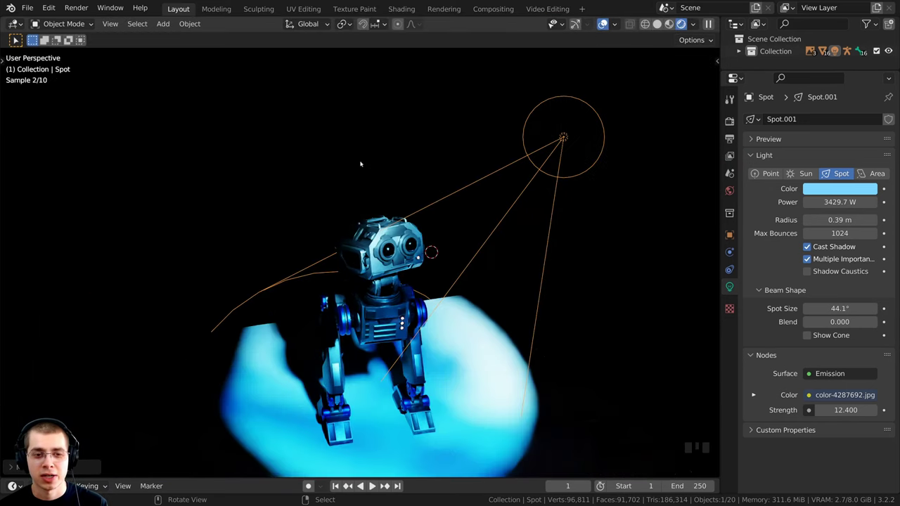
pyautogui.scroll(-1, 442, 249)
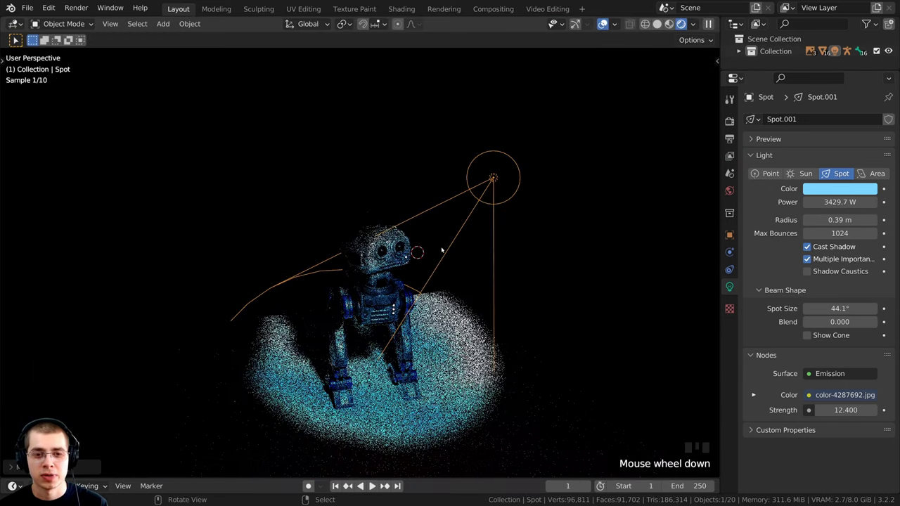
pyautogui.press('x')
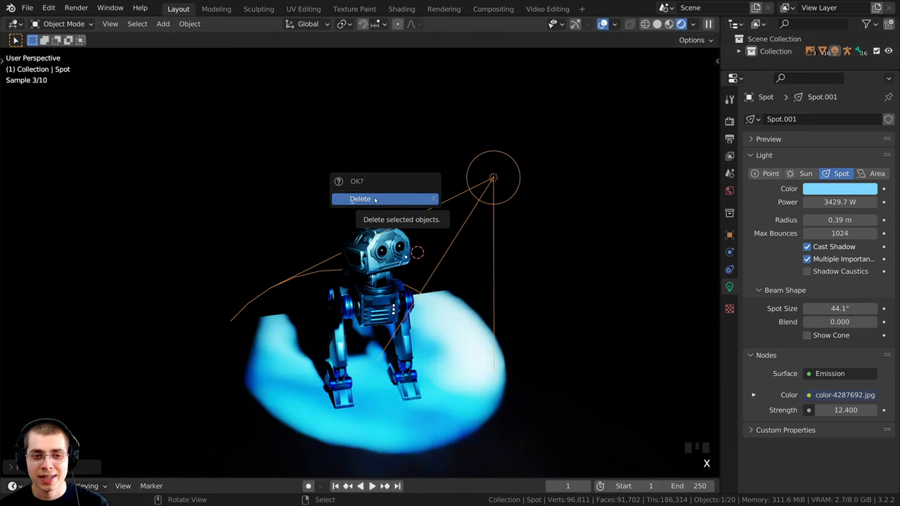
pyautogui.click(357, 200)
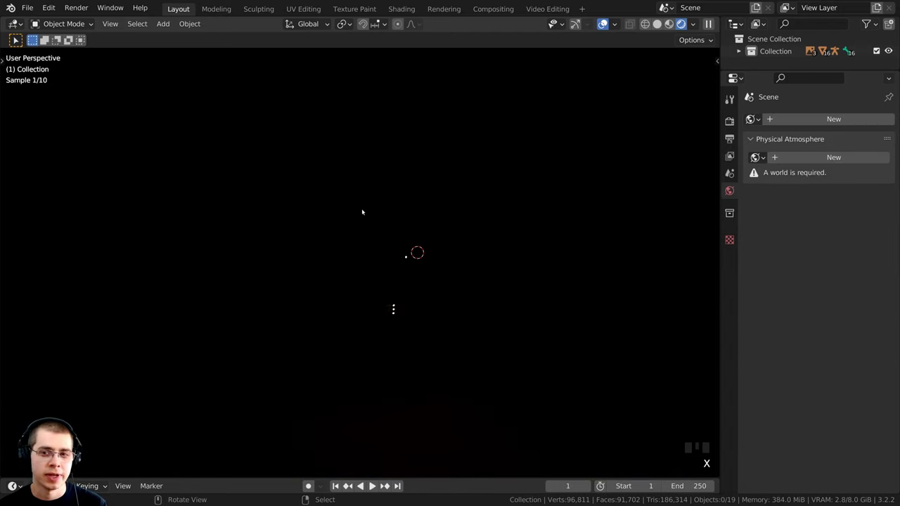
# - Add an area light to the scene
pyautogui.middleClick(370, 169)
pyautogui.hotkey('shift', 'a')
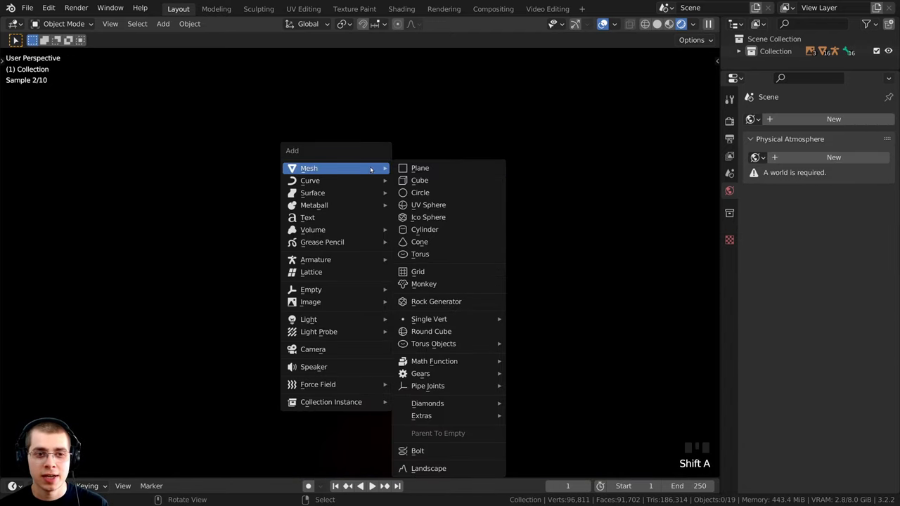
pyautogui.moveTo(346, 324)
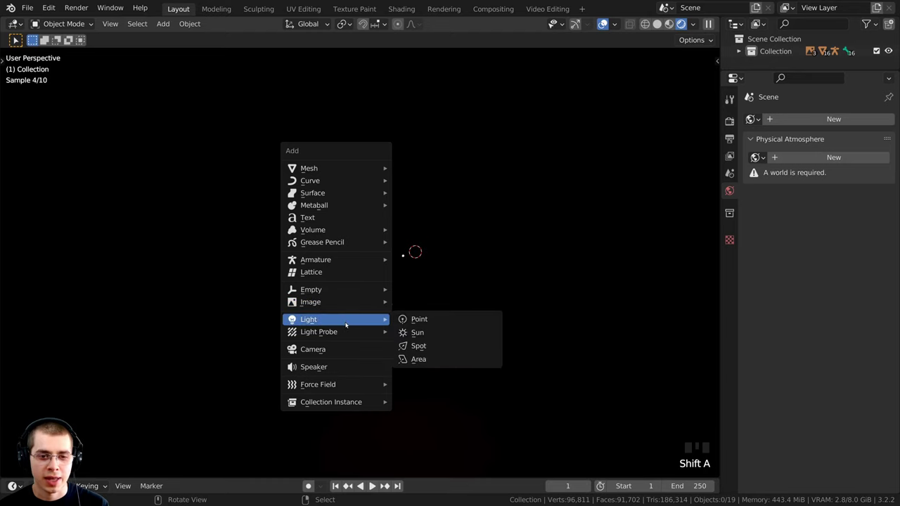
pyautogui.click(418, 359)
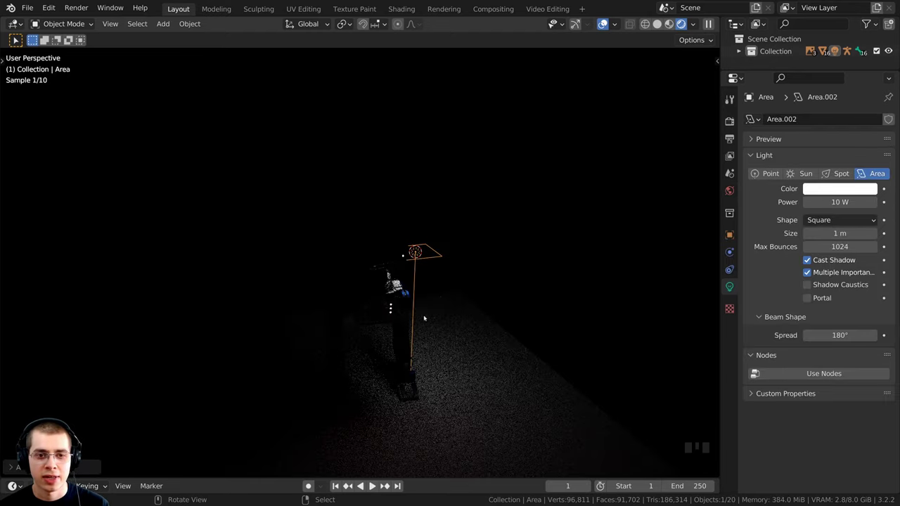
# - Enlarge the area light, tilt it toward the robot and move it above and in front of the robot's head
pyautogui.moveTo(424, 317); pyautogui.dragTo(472, 291, button='middle')
pyautogui.press('s')
pyautogui.press('r')
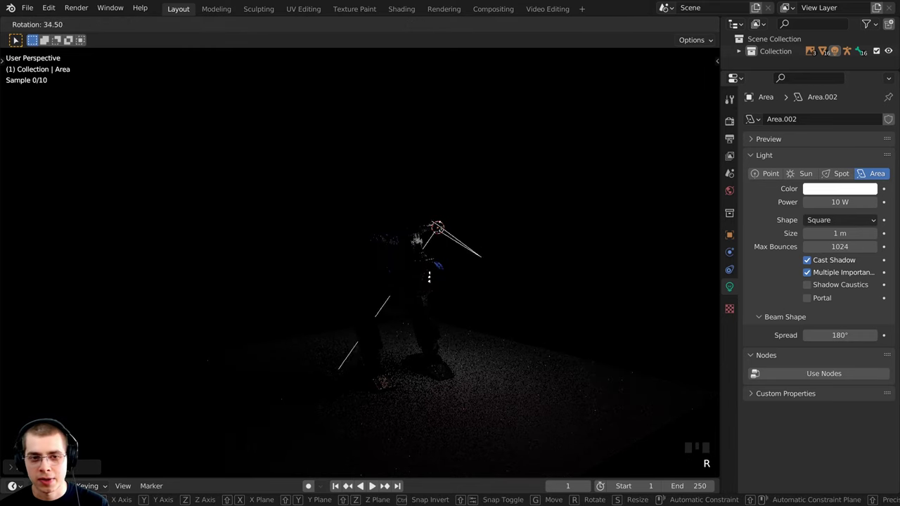
pyautogui.press('g')
pyautogui.press('s')
pyautogui.click(527, 345)
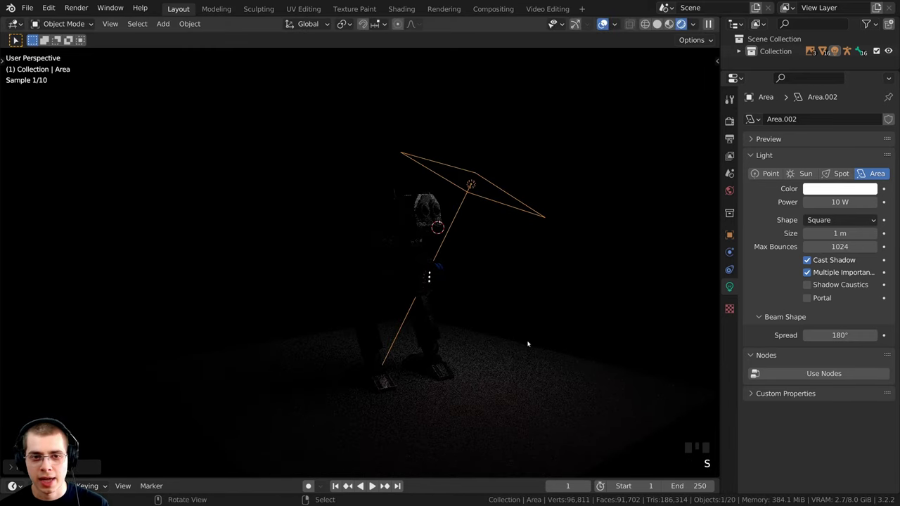
# - Move the area light and freely rotate it so it keeps pointing down at the robot
pyautogui.press('g')
pyautogui.press('r')
pyautogui.press('r')
pyautogui.click(525, 299)
pyautogui.moveTo(523, 290); pyautogui.dragTo(348, 348, button='middle')
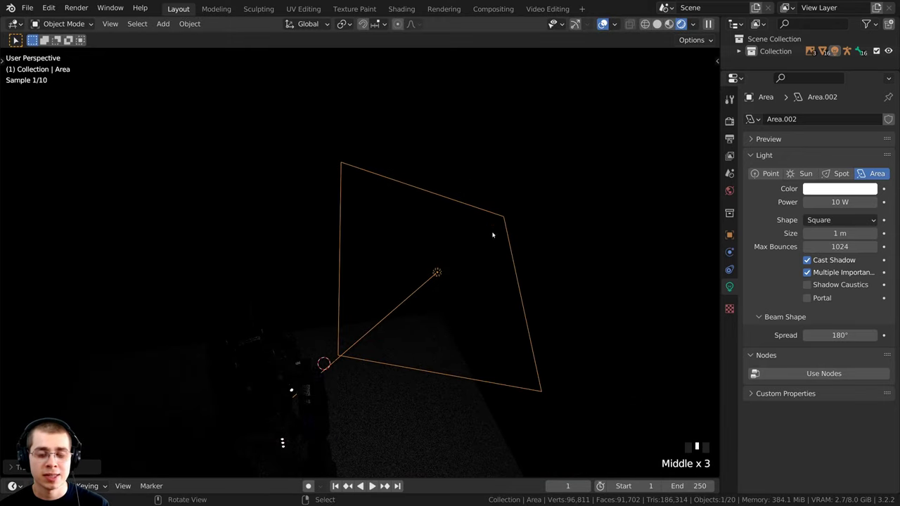
pyautogui.moveTo(526, 326); pyautogui.dragTo(538, 291, button='middle')
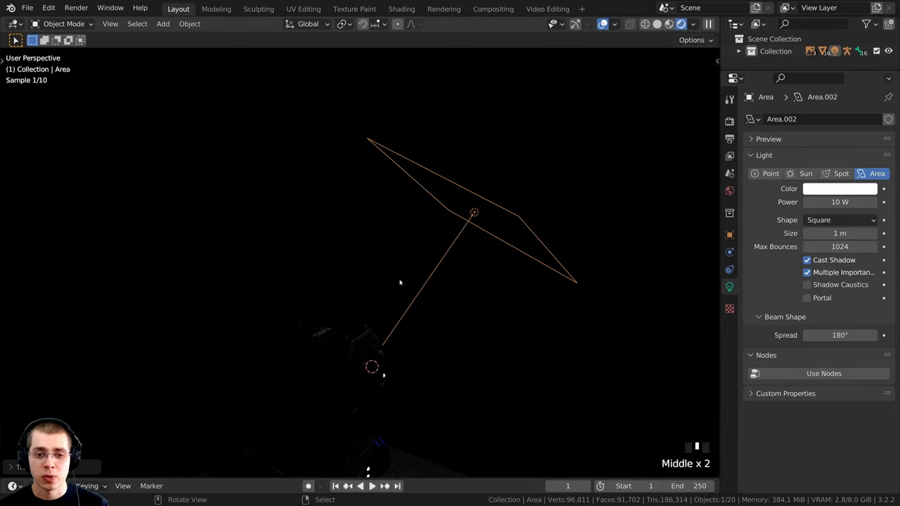
pyautogui.moveTo(462, 261); pyautogui.dragTo(456, 224, button='middle')
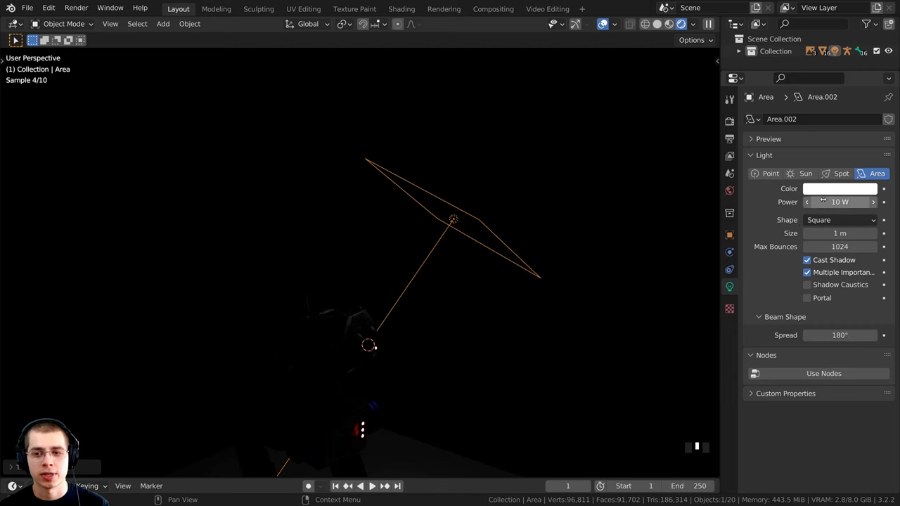
# - Give the area light a light orange color (hue 0.081, saturation 0.764) and raise its power to 718.3 W
pyautogui.moveTo(839, 202); pyautogui.dragTo(889, 201)
pyautogui.keyDown('shift'); pyautogui.moveTo(647, 275); pyautogui.dragTo(667, 247, button='middle'); pyautogui.keyUp('shift')
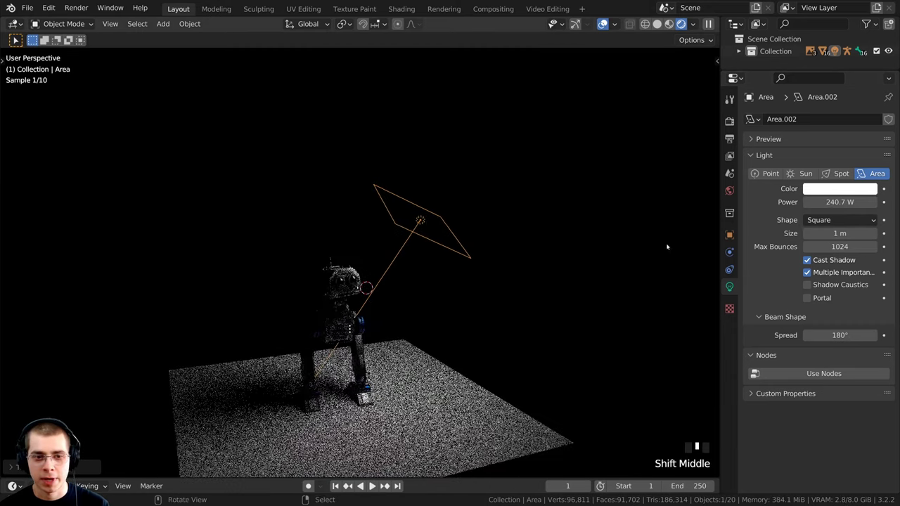
pyautogui.click(845, 189)
pyautogui.click(811, 86)
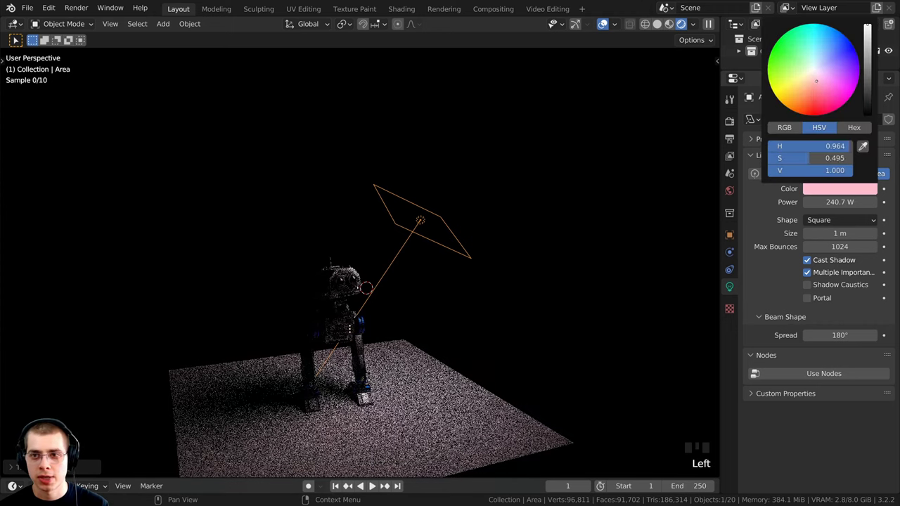
pyautogui.moveTo(810, 86); pyautogui.dragTo(799, 86)
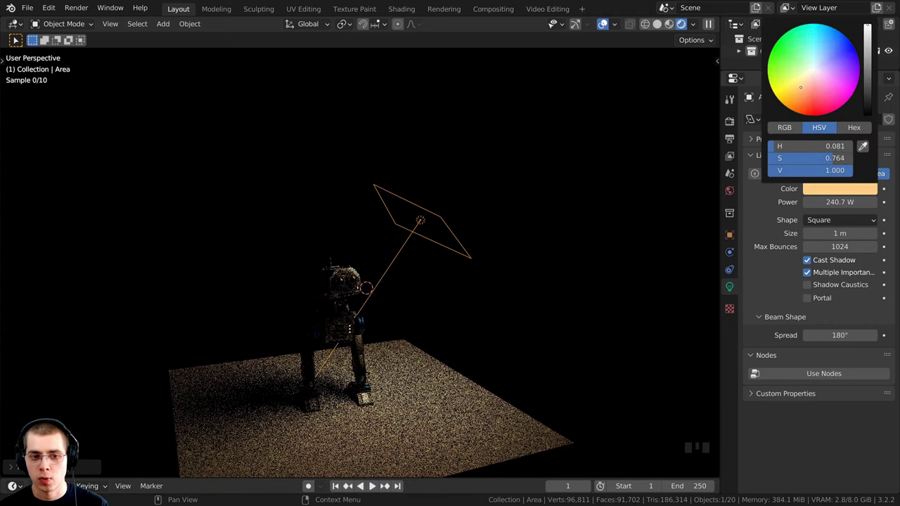
pyautogui.moveTo(826, 205); pyautogui.dragTo(838, 205)
# - Rotate the area light away from the robot, then turn it back to illuminate the robot's front
pyautogui.press('r')
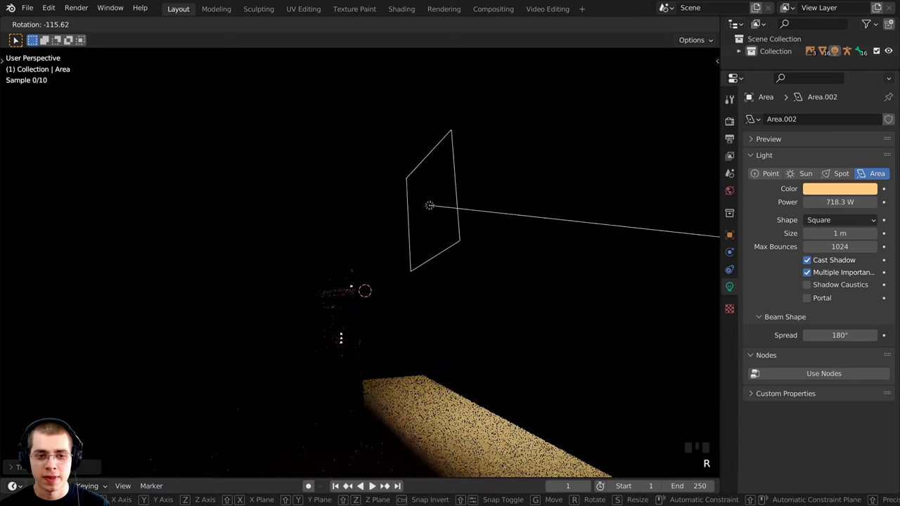
pyautogui.click(409, 150)
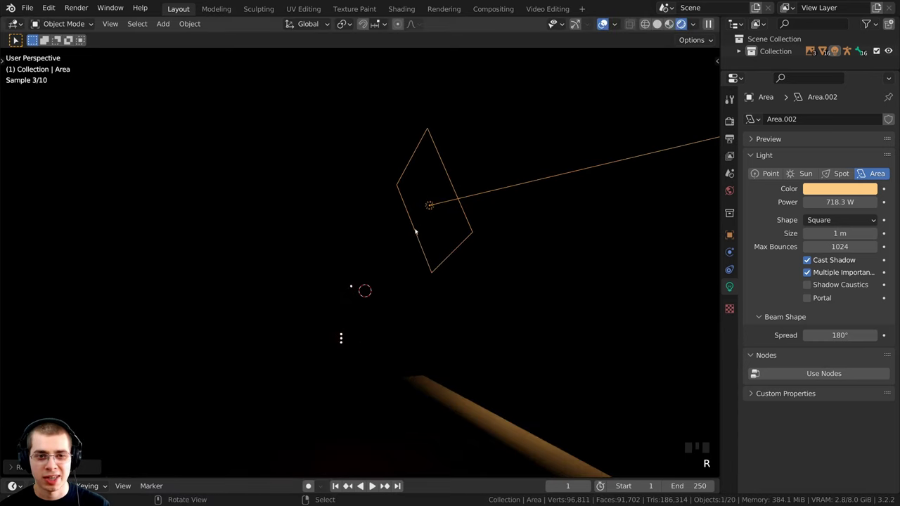
pyautogui.press('r')
pyautogui.click(381, 233)
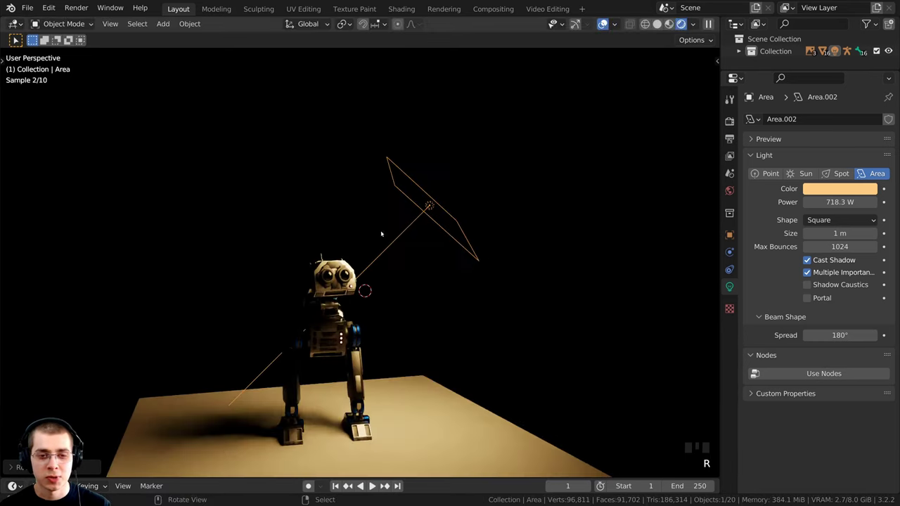
# - Rotate the area light freely, move it up and farther from the robot, and re-aim it at the robot
pyautogui.moveTo(452, 196); pyautogui.dragTo(547, 217, button='middle')
pyautogui.press('r')
pyautogui.press('r')
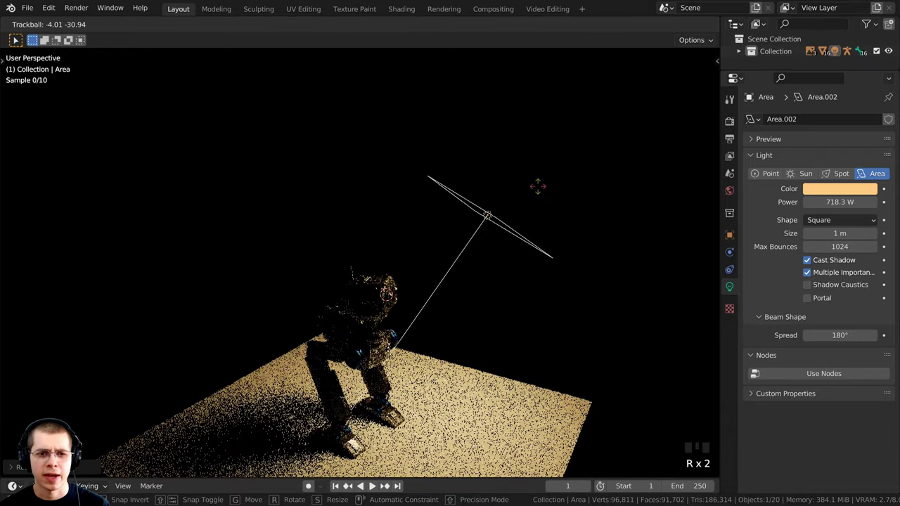
pyautogui.press('Return')
pyautogui.press('g')
pyautogui.moveTo(547, 217); pyautogui.dragTo(625, 149, button='middle')
pyautogui.click(583, 218)
pyautogui.press('r')
pyautogui.click(562, 214)
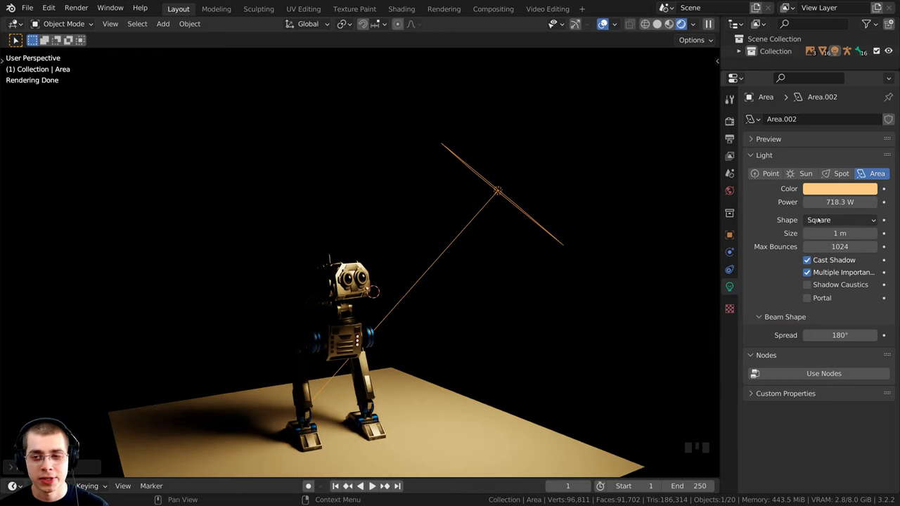
# - Change the area light's shape to Rectangle and size it as a narrow strip, 2.73 m by 0.11 m
pyautogui.moveTo(585, 215); pyautogui.dragTo(544, 244, button='middle')
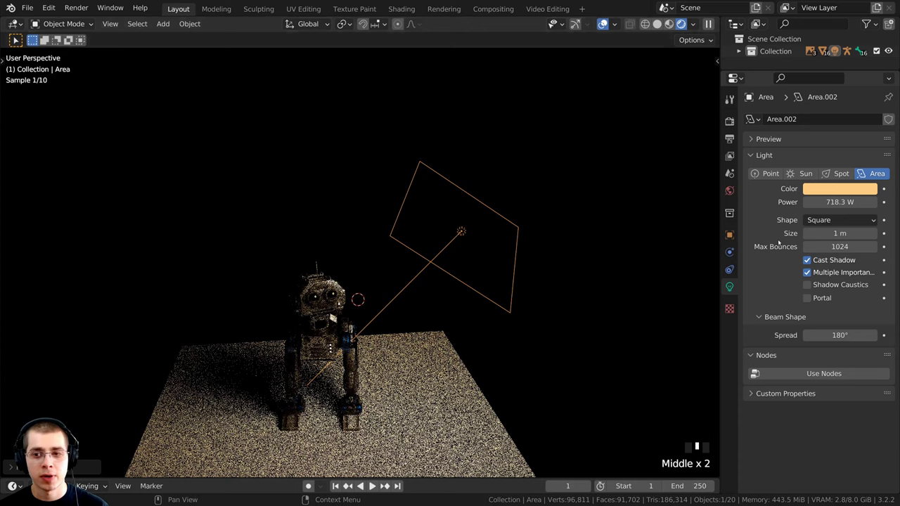
pyautogui.click(818, 221)
pyautogui.click(821, 248)
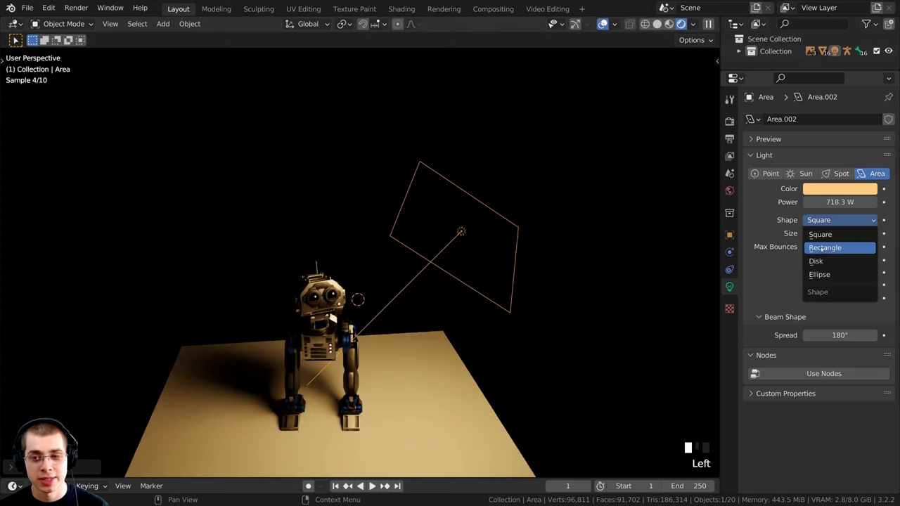
pyautogui.click(822, 248)
pyautogui.moveTo(830, 235); pyautogui.dragTo(740, 270)
# - Rotate the strip-shaped light and reposition it near the robot
pyautogui.moveTo(598, 246); pyautogui.dragTo(591, 216, button='middle')
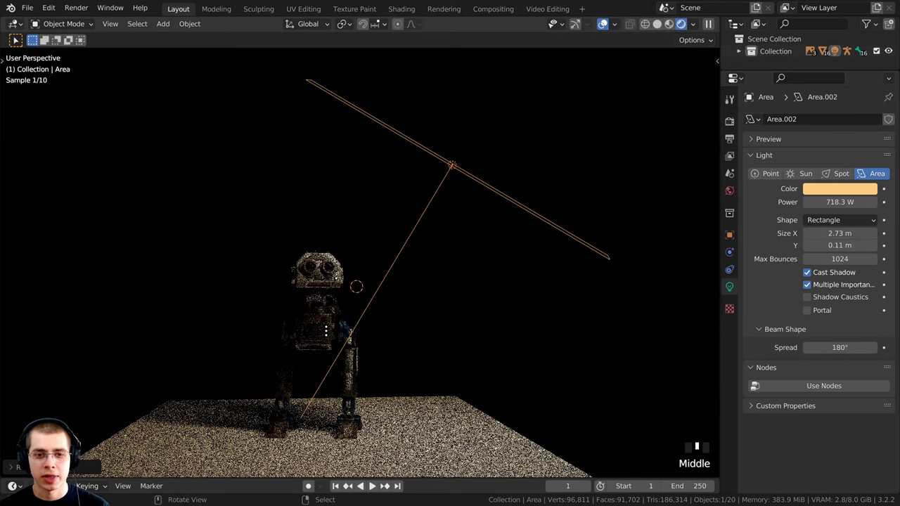
pyautogui.press('r')
pyautogui.click(495, 222)
pyautogui.press('g')
pyautogui.click(484, 299)
# - Turn the strip light nearly upright and move it beside the robot
pyautogui.moveTo(484, 298); pyautogui.dragTo(580, 304, button='middle')
pyautogui.press('r')
pyautogui.press('r')
pyautogui.press('r')
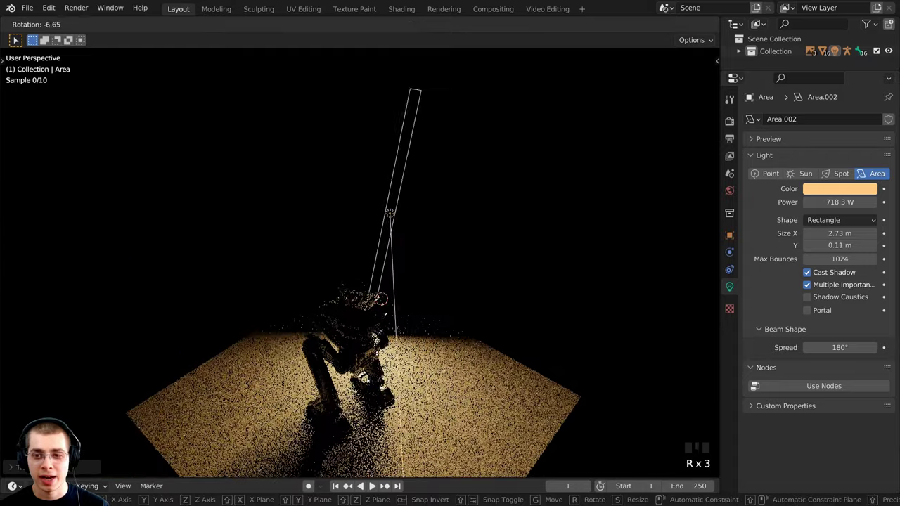
pyautogui.click(383, 114)
pyautogui.moveTo(401, 260); pyautogui.dragTo(442, 201, button='middle')
pyautogui.press('g')
pyautogui.click(396, 213)
# - Straighten the upright strip light with a small rotation and move it slightly beside the robot's head
pyautogui.moveTo(393, 214); pyautogui.dragTo(363, 195, button='middle')
pyautogui.scroll(1, 355, 176)
pyautogui.scroll(2, 355, 200)
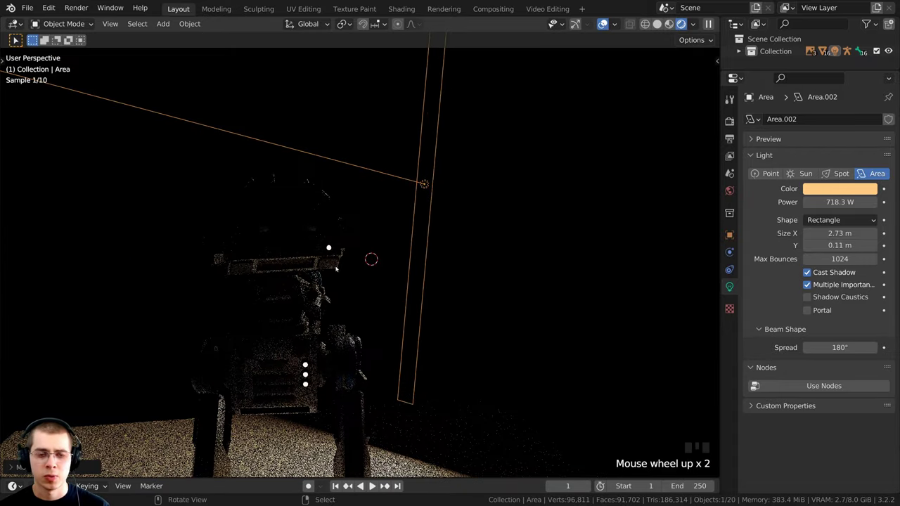
pyautogui.keyDown('shift'); pyautogui.moveTo(432, 264); pyautogui.dragTo(400, 225, button='middle'); pyautogui.keyUp('shift')
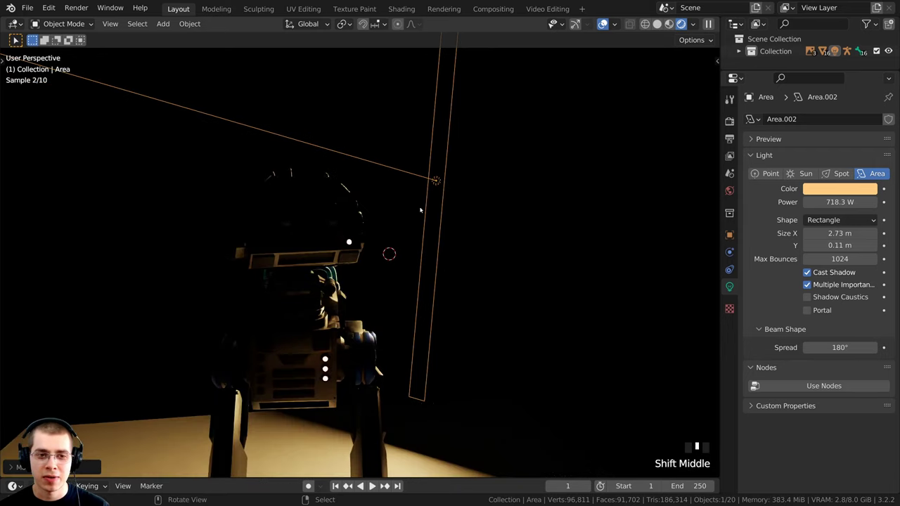
pyautogui.press('r')
pyautogui.click(325, 188)
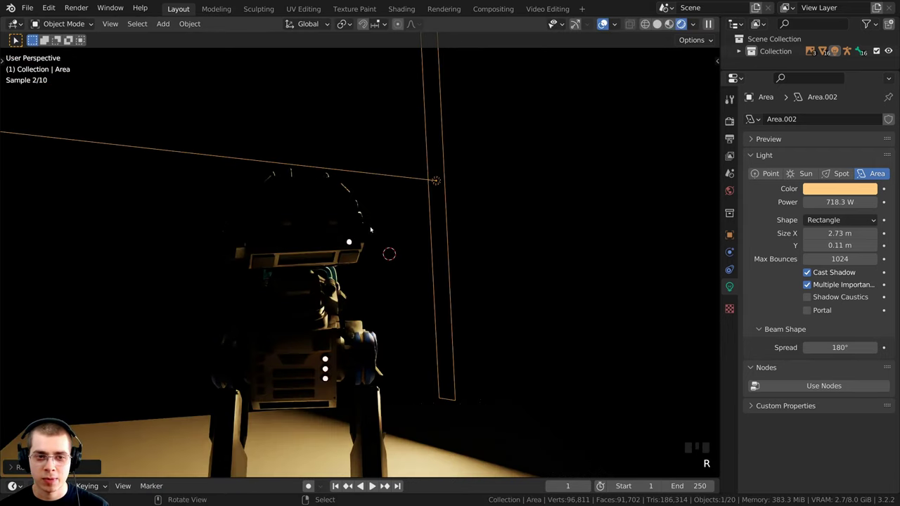
pyautogui.press('g')
pyautogui.click(578, 255)
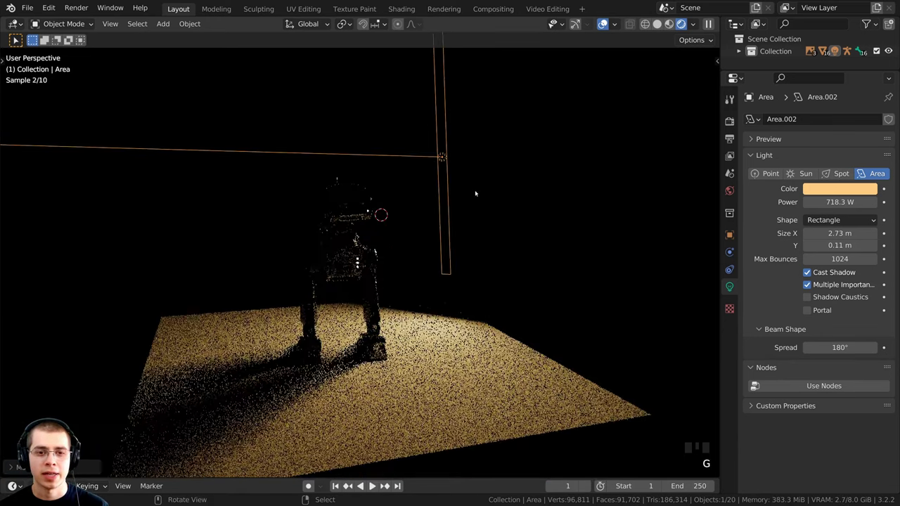
# - Freely rotate the strip light so it lies across the scene and points down toward the robot
pyautogui.moveTo(415, 227); pyautogui.dragTo(372, 235, button='middle')
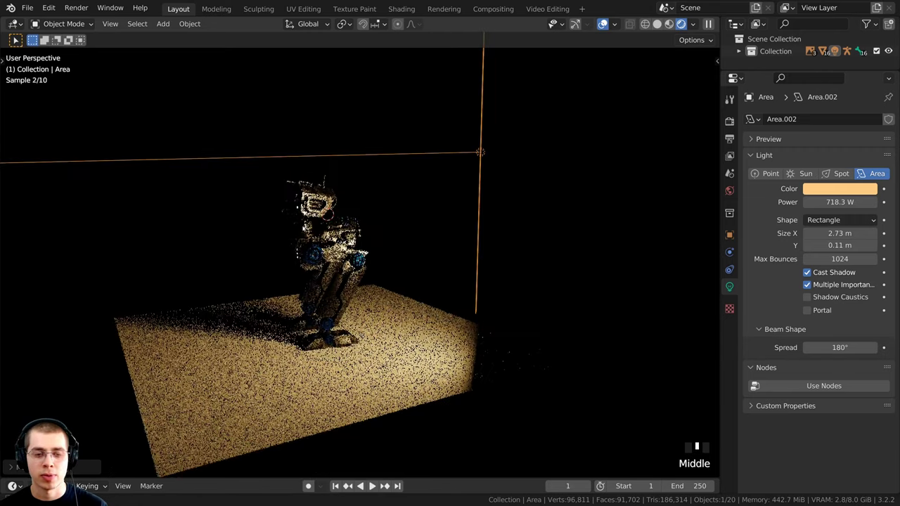
pyautogui.press('r')
pyautogui.press('r')
pyautogui.click(316, 178)
pyautogui.moveTo(325, 181); pyautogui.dragTo(470, 217, button='middle')
pyautogui.keyDown('shift'); pyautogui.moveTo(470, 216); pyautogui.dragTo(478, 247, button='middle'); pyautogui.keyUp('shift')
# - Change the area light's shape to Disk and reduce its size to 0.22 m to sharpen the robot's shadow
pyautogui.click(828, 220)
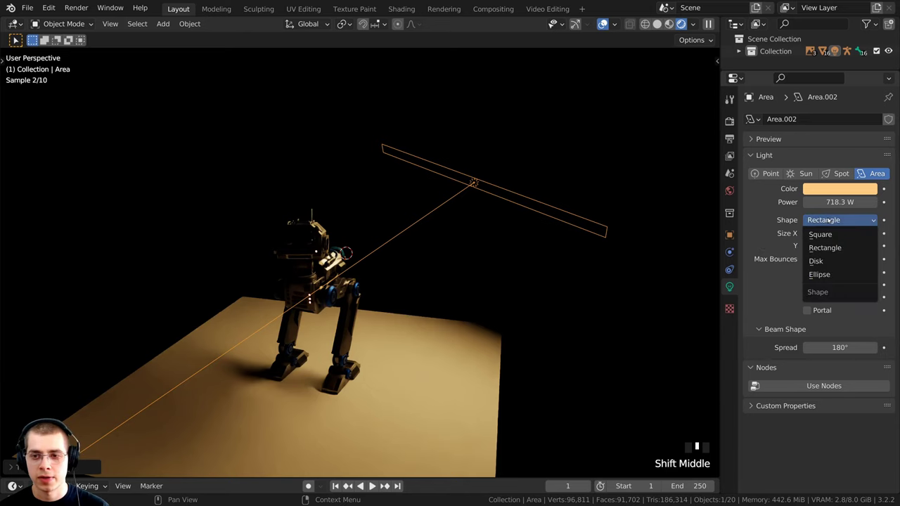
pyautogui.click(820, 265)
pyautogui.scroll(-3, 387, 194)
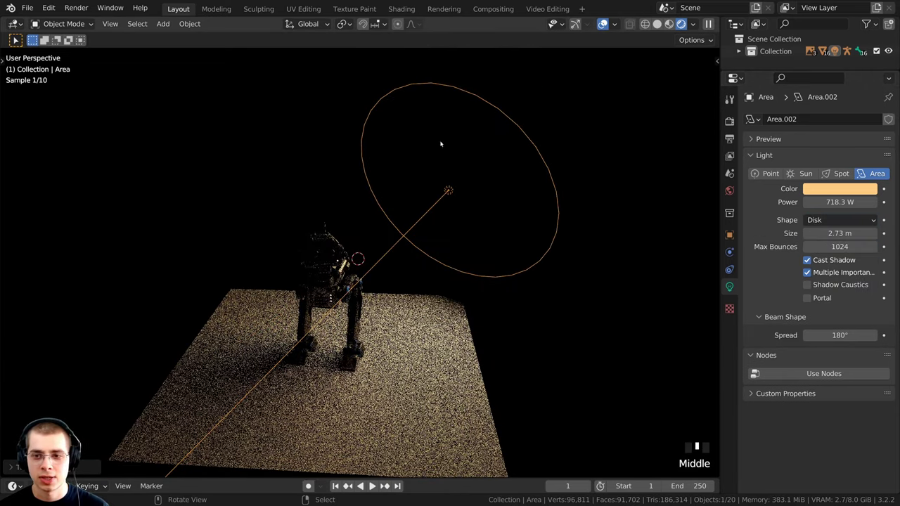
pyautogui.moveTo(840, 233); pyautogui.dragTo(759, 233)
pyautogui.scroll(2, 443, 177)
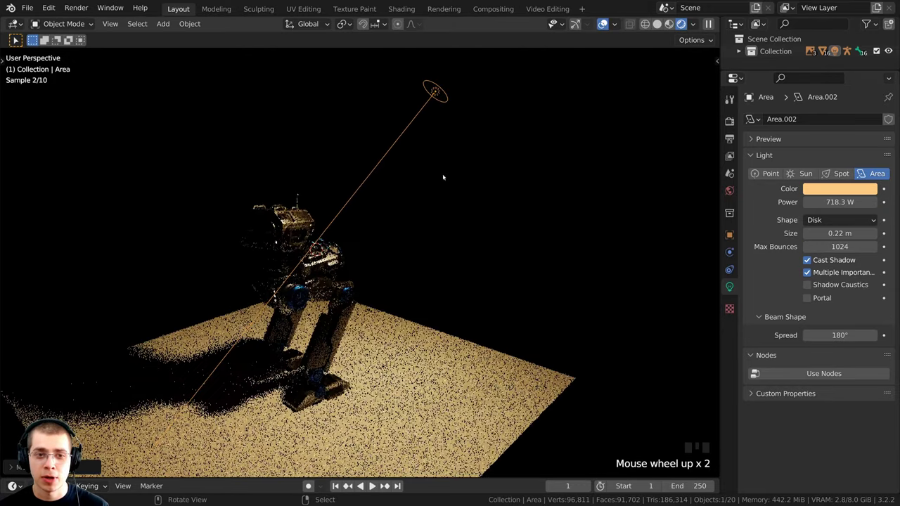
pyautogui.keyDown('shift'); pyautogui.moveTo(481, 110); pyautogui.dragTo(463, 104, button='middle'); pyautogui.keyUp('shift')
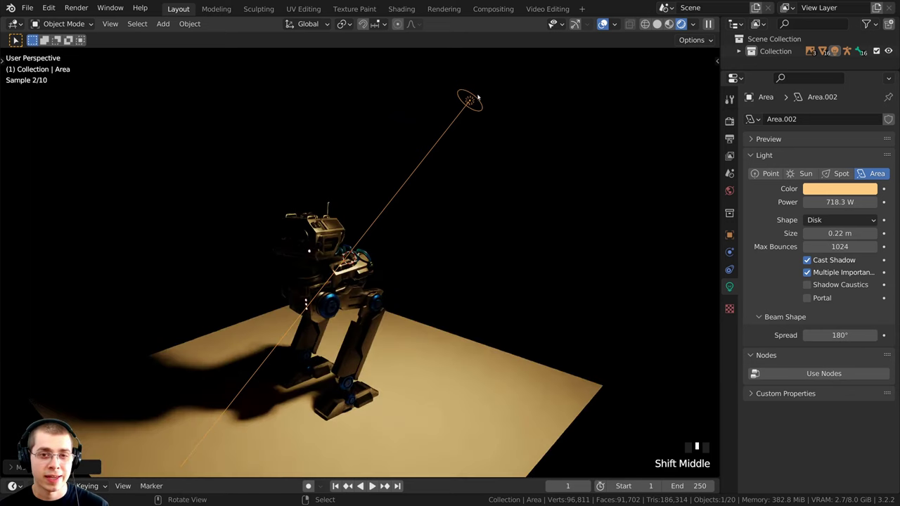
pyautogui.keyDown('shift'); pyautogui.moveTo(247, 380); pyautogui.dragTo(313, 328, button='middle'); pyautogui.keyUp('shift')
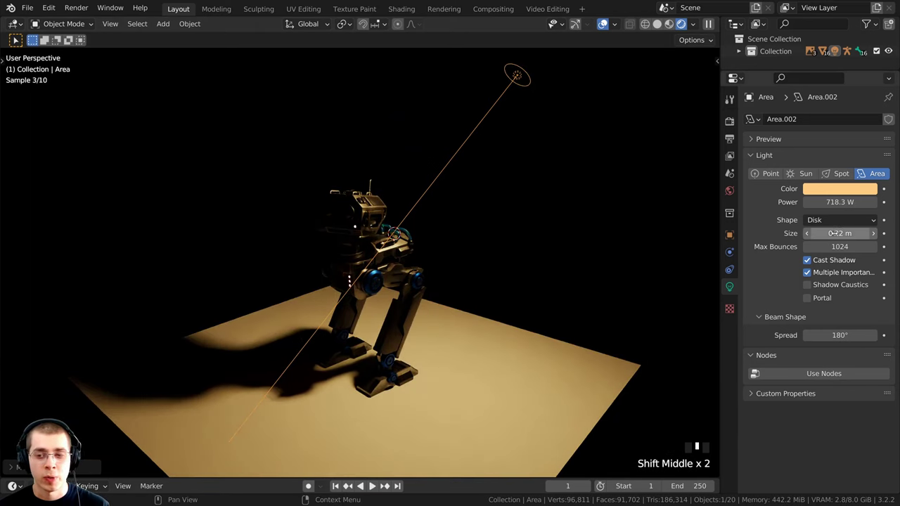
# - Enlarge the disk light to 2.27 m and on to 4.24 m to soften the robot's shadow
pyautogui.moveTo(827, 235); pyautogui.dragTo(887, 234)
pyautogui.scroll(-1, 581, 156)
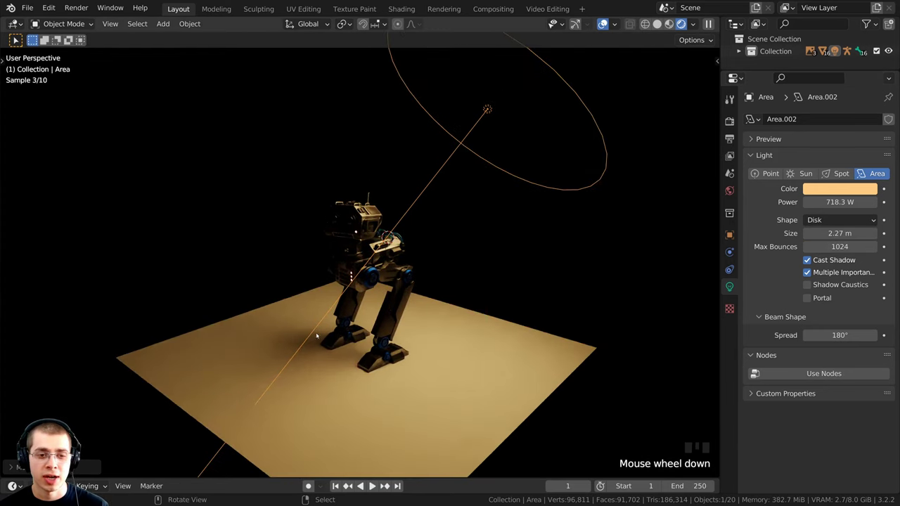
pyautogui.moveTo(316, 336); pyautogui.dragTo(311, 321, button='middle')
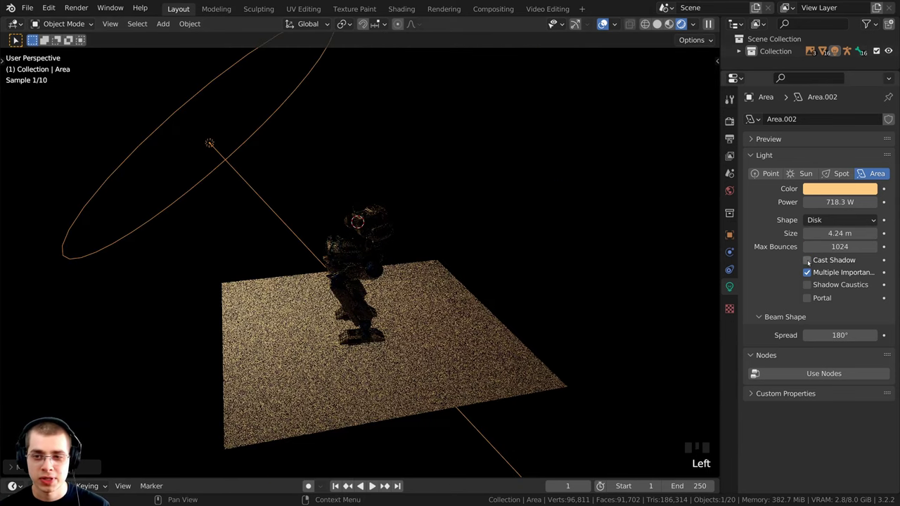
# - Toggle the light's Cast Shadow option off and back on to compare the shadow on the ground
pyautogui.click(807, 260)
pyautogui.click(809, 261)
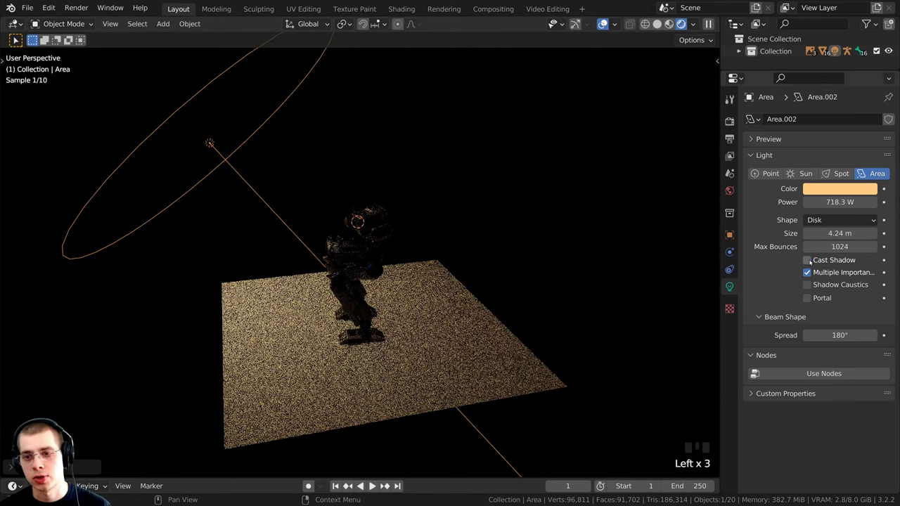
pyautogui.click(808, 261)
pyautogui.moveTo(474, 293); pyautogui.dragTo(461, 294, button='middle')
# - Change the area light's shape to Ellipse and size it 3.96 m in X by 1.74 m in Y
pyautogui.click(825, 220)
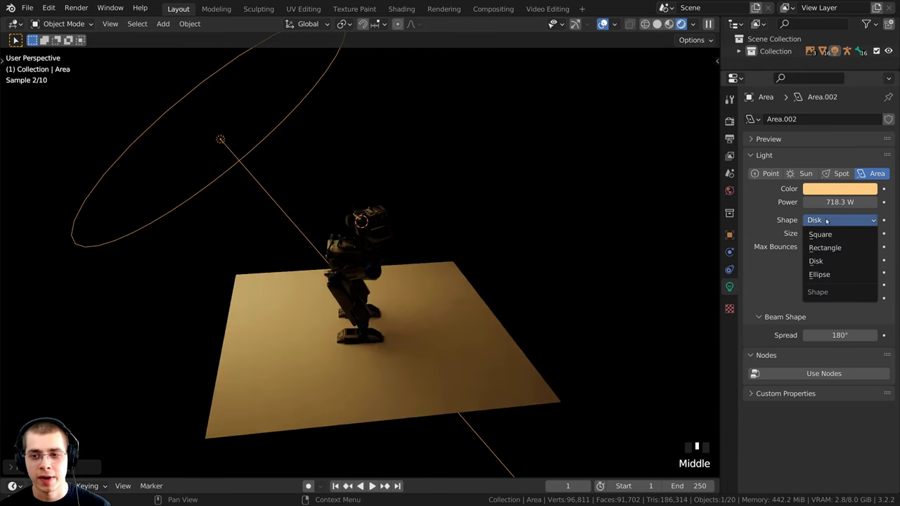
pyautogui.click(832, 275)
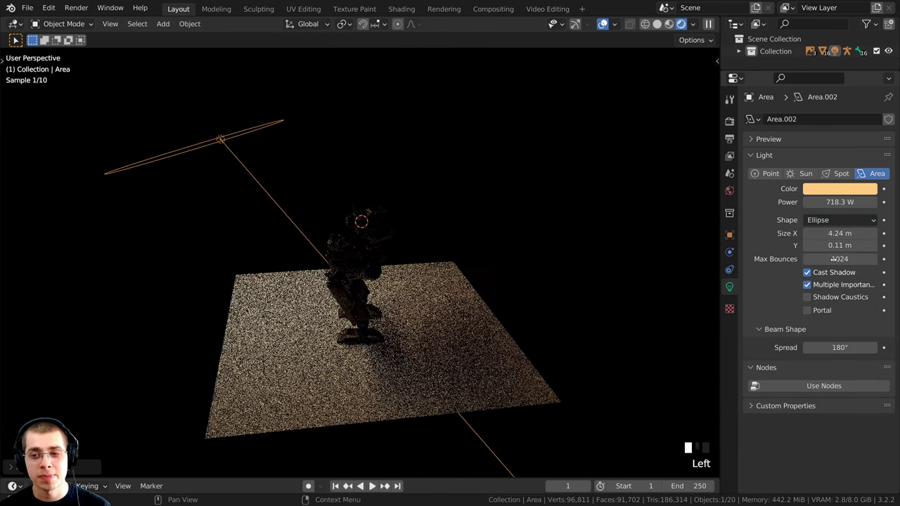
pyautogui.moveTo(380, 295); pyautogui.dragTo(498, 241, button='middle')
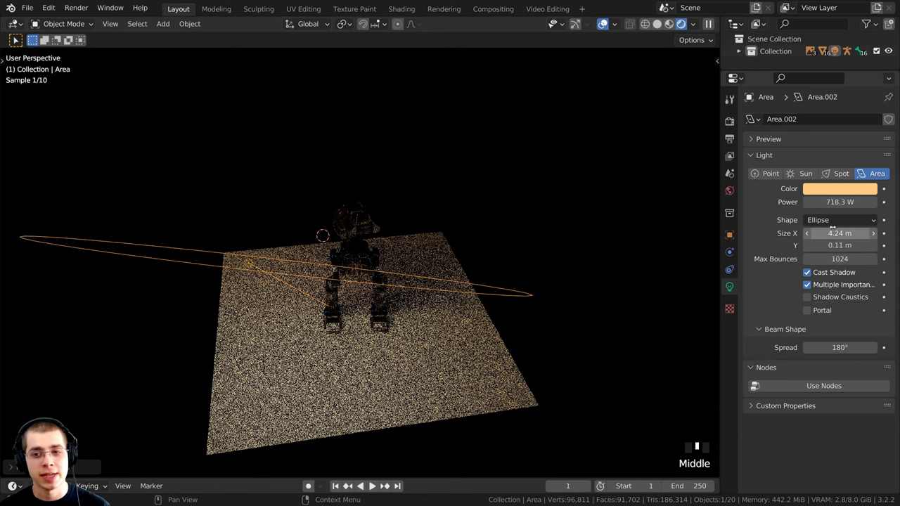
pyautogui.moveTo(831, 234); pyautogui.dragTo(809, 234)
pyautogui.rightClick(831, 234)
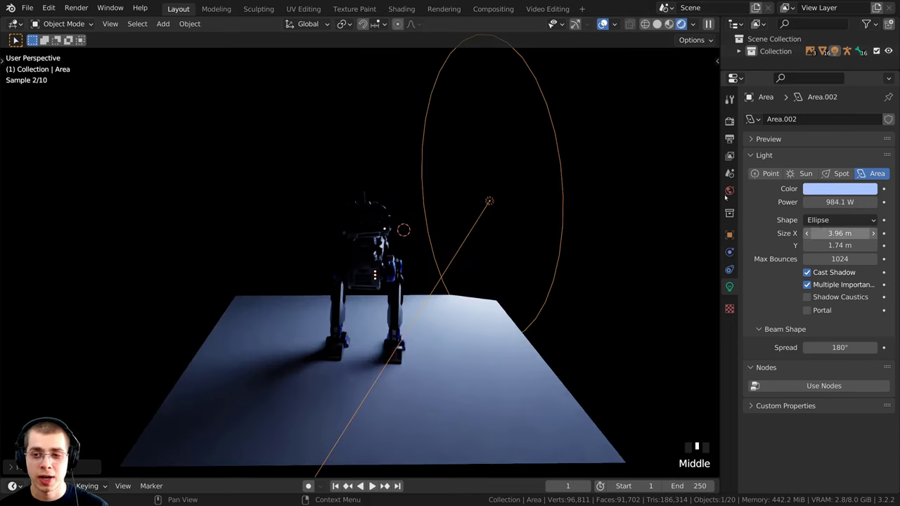
# - Resize the elliptical light to 4.68 m by 0.667 m and collapse the Beam Shape settings
pyautogui.keyDown('shift'); pyautogui.moveTo(460, 74); pyautogui.dragTo(447, 111, button='middle'); pyautogui.keyUp('shift')
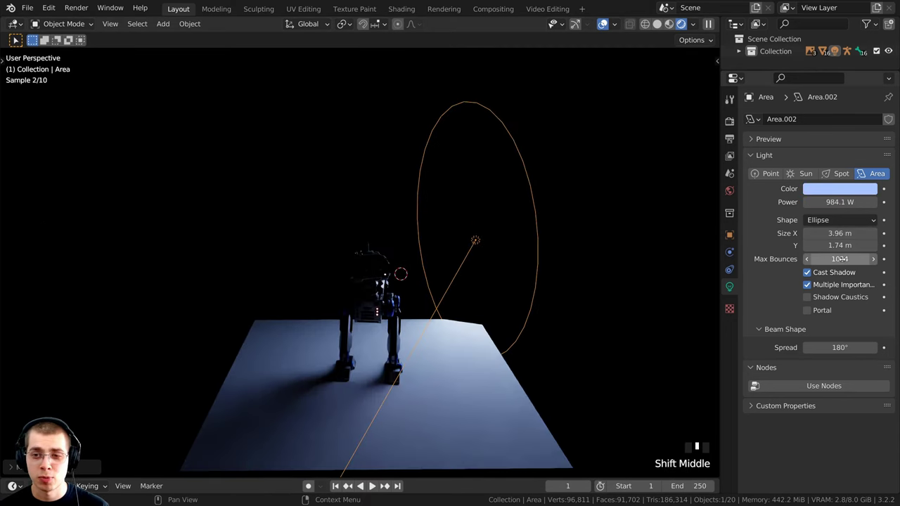
pyautogui.moveTo(824, 233)
pyautogui.keyDown('shift'); pyautogui.mouseDown()
pyautogui.moveTo(875, 234)
pyautogui.moveTo(816, 245)
pyautogui.mouseUp(); pyautogui.keyUp('shift')
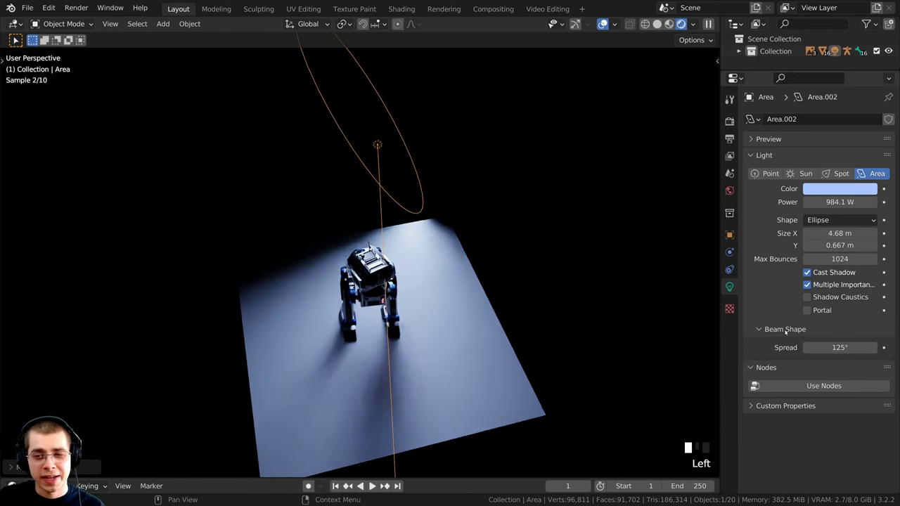
pyautogui.click(785, 331)
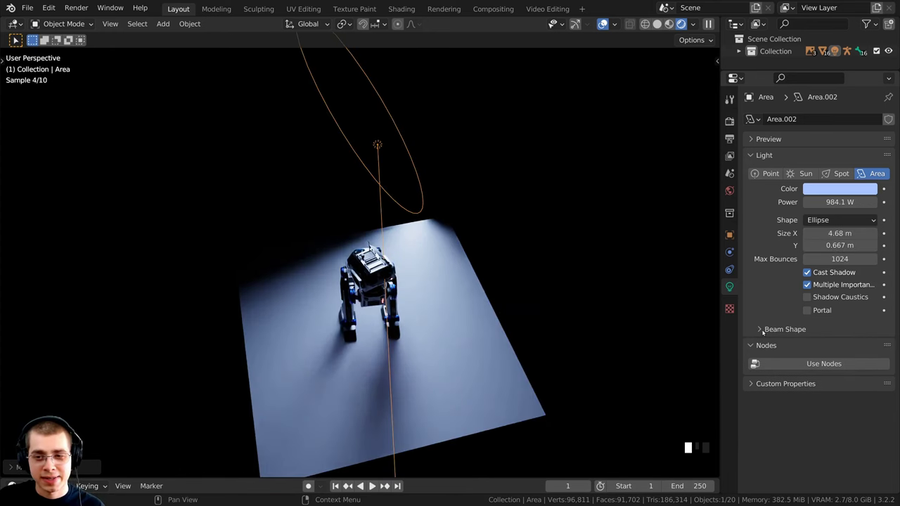
# - Expand the Beam Shape settings, narrow the area light's spread to 17.5°, and widen it to 173°
pyautogui.click(763, 330)
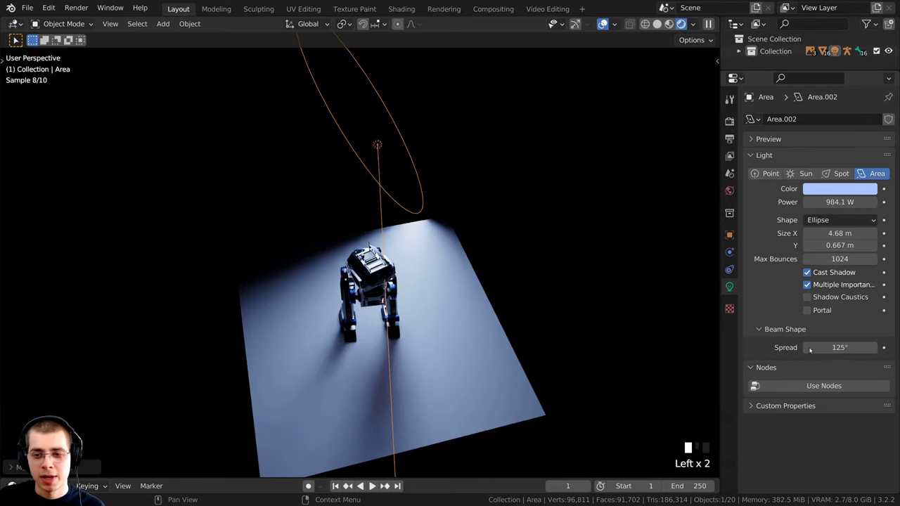
pyautogui.moveTo(810, 350)
pyautogui.mouseDown()
pyautogui.moveTo(747, 350)
pyautogui.moveTo(825, 347)
pyautogui.mouseUp()
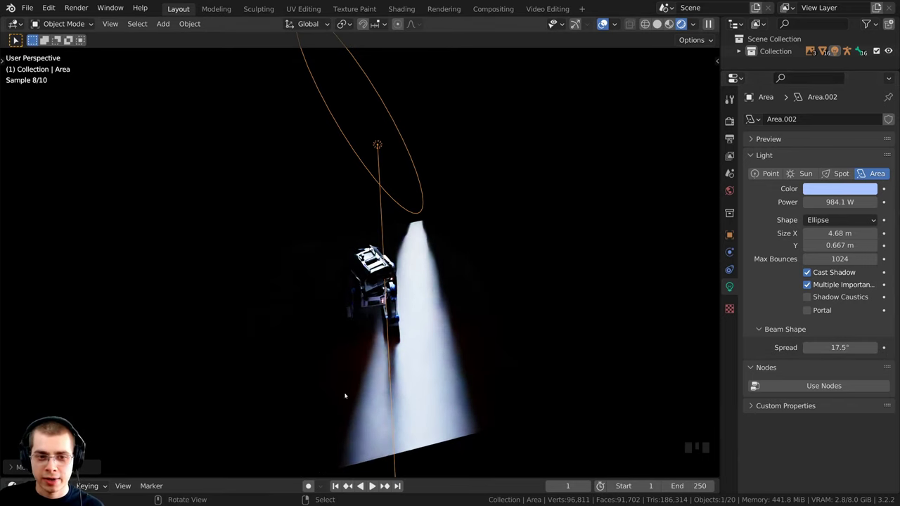
pyautogui.moveTo(451, 428); pyautogui.dragTo(437, 263, button='middle')
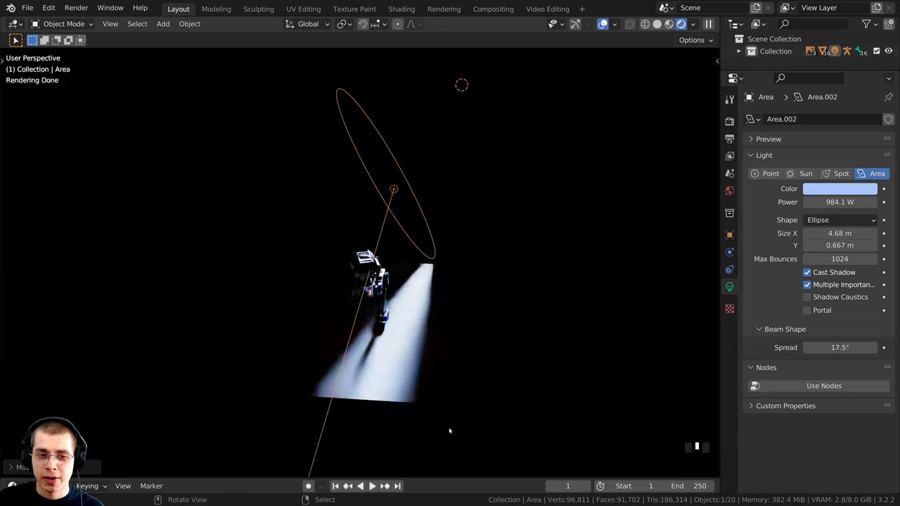
pyautogui.moveTo(837, 348); pyautogui.dragTo(898, 347)
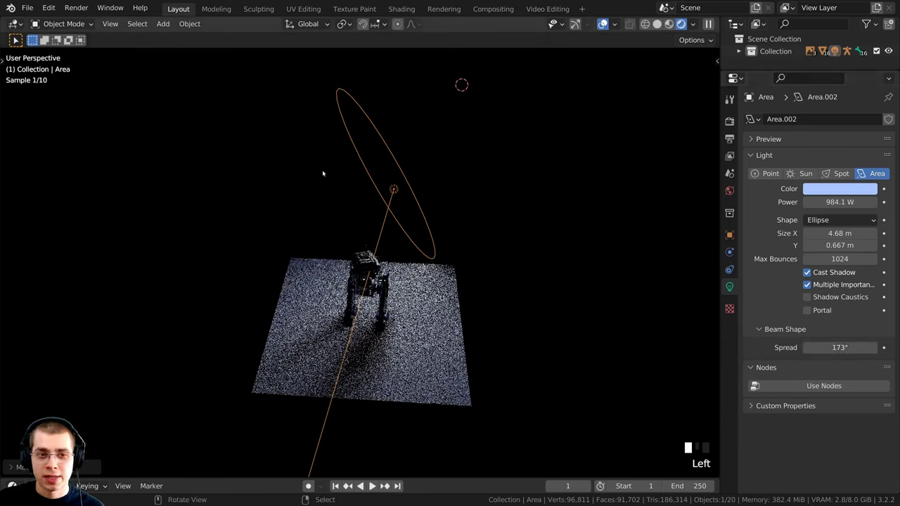
# - Rotate the elliptical area light freely with trackball rotation so it tilts slightly above the ground plane
pyautogui.moveTo(323, 174); pyautogui.dragTo(357, 285, button='middle')
pyautogui.press('r')
pyautogui.press('r')
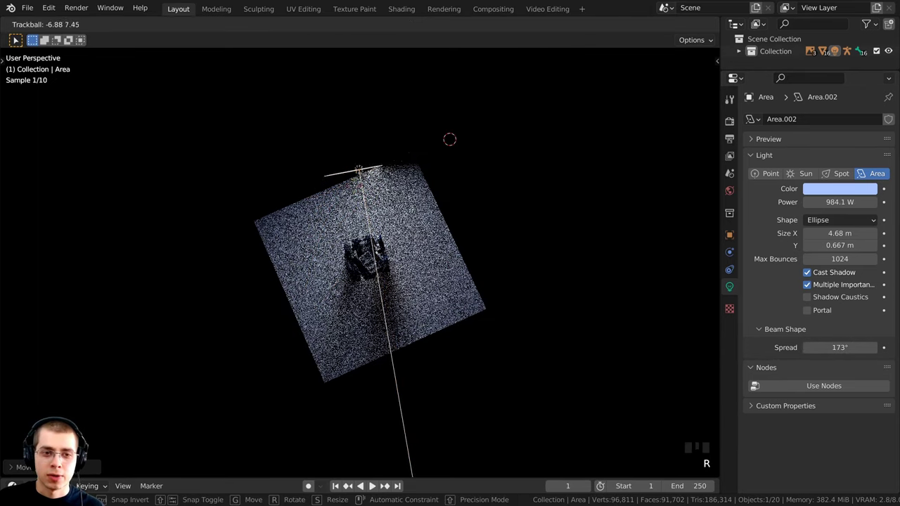
pyautogui.click(352, 184)
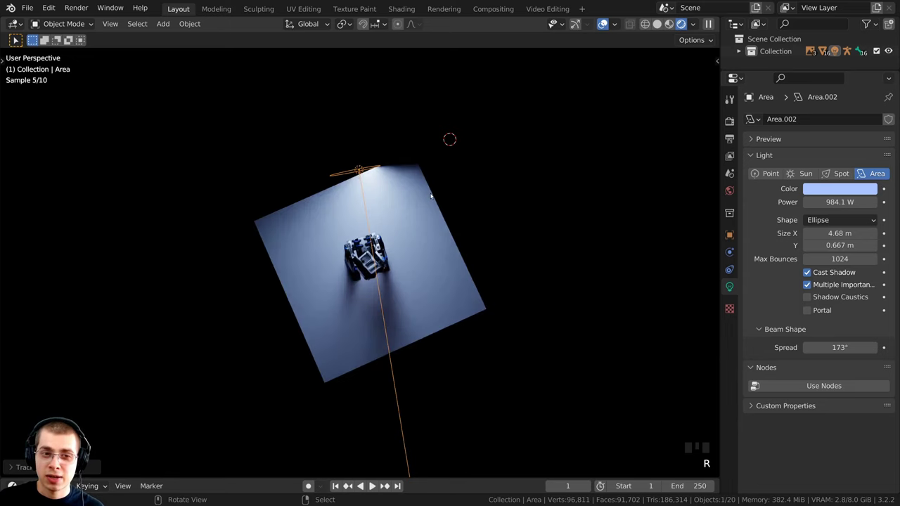
# - Narrow the area light's beam spread to 31° and rotate the light slightly to redirect its beam across the robot
pyautogui.moveTo(853, 348); pyautogui.dragTo(794, 349)
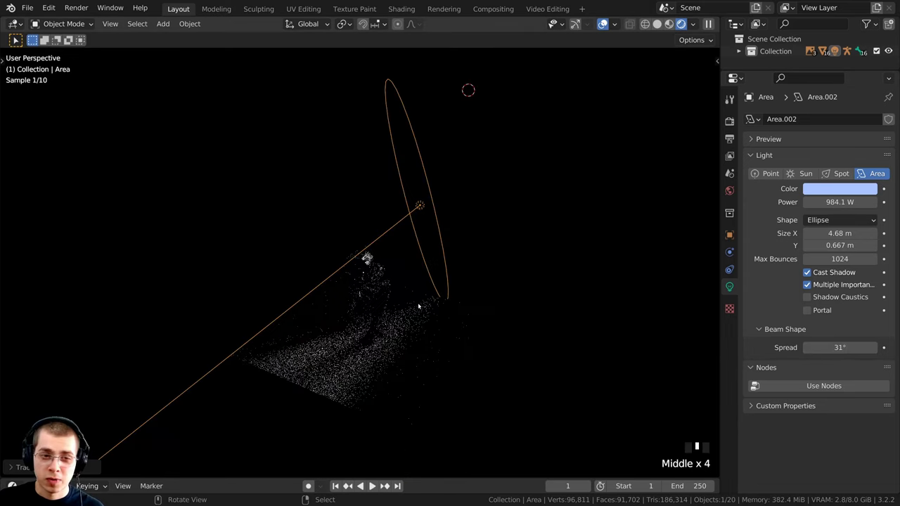
pyautogui.keyDown('shift'); pyautogui.moveTo(420, 302); pyautogui.dragTo(405, 239, button='middle'); pyautogui.keyUp('shift')
pyautogui.scroll(1, 404, 232)
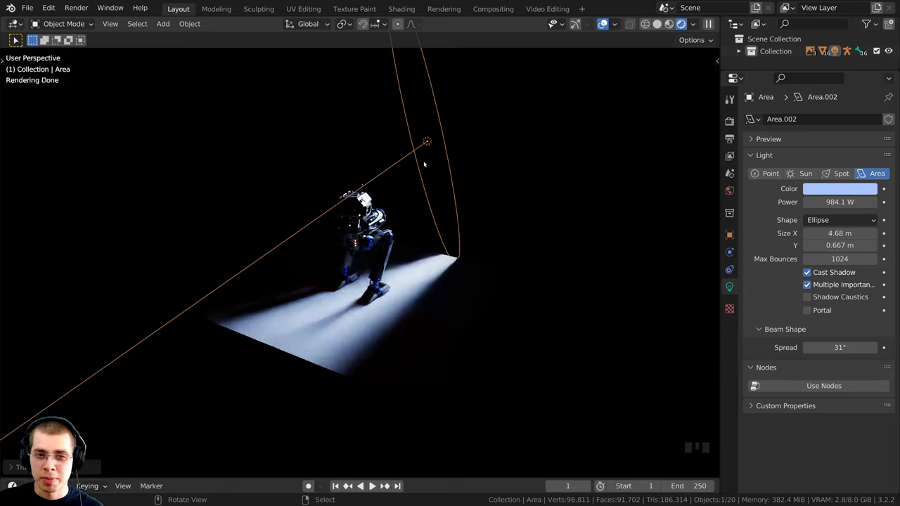
pyautogui.press('r')
pyautogui.click(487, 253)
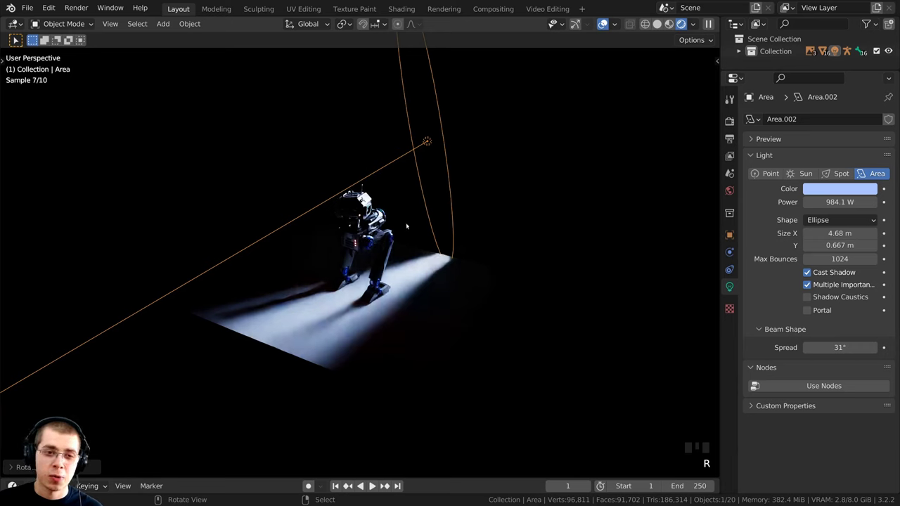
pyautogui.moveTo(410, 339); pyautogui.dragTo(452, 227, button='middle')
pyautogui.scroll(2, 419, 215)
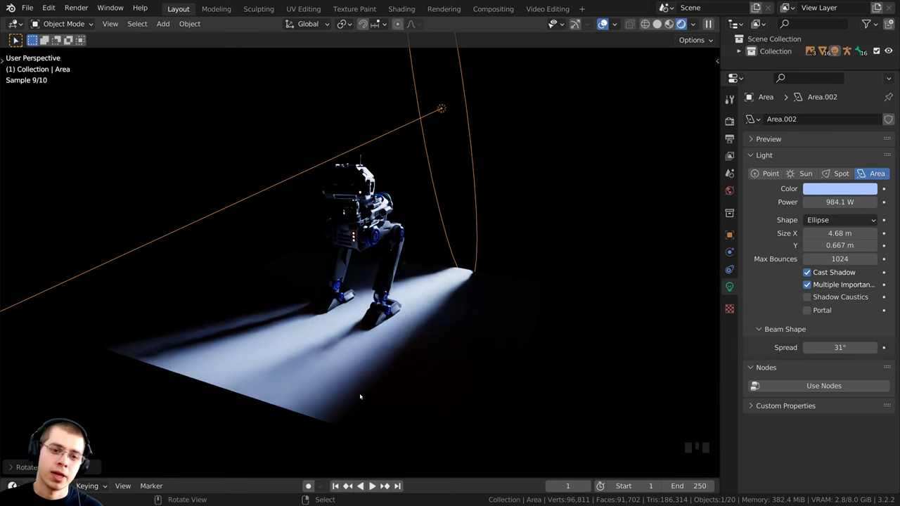
# - Set the area light's power to 997 W and keyframe it at frame 1
pyautogui.moveTo(360, 397); pyautogui.dragTo(394, 394, button='middle')
pyautogui.moveTo(828, 202); pyautogui.dragTo(840, 201)
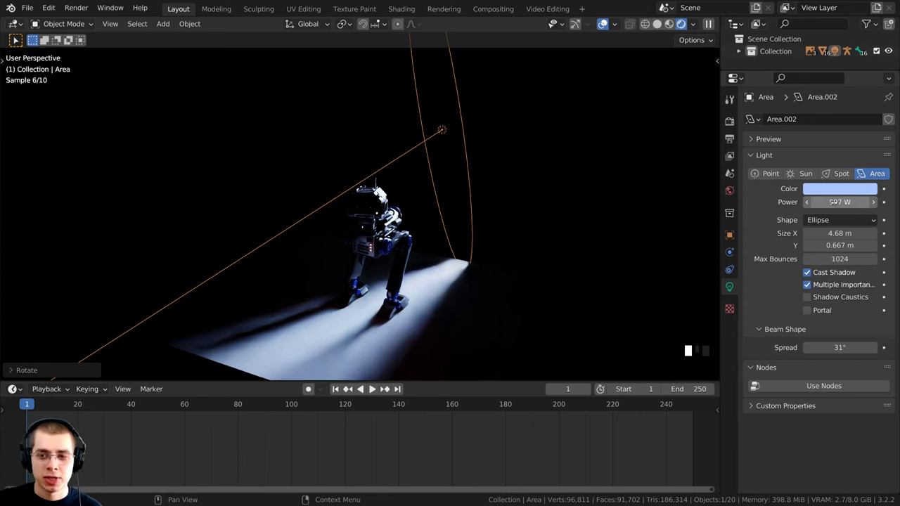
pyautogui.press('i')
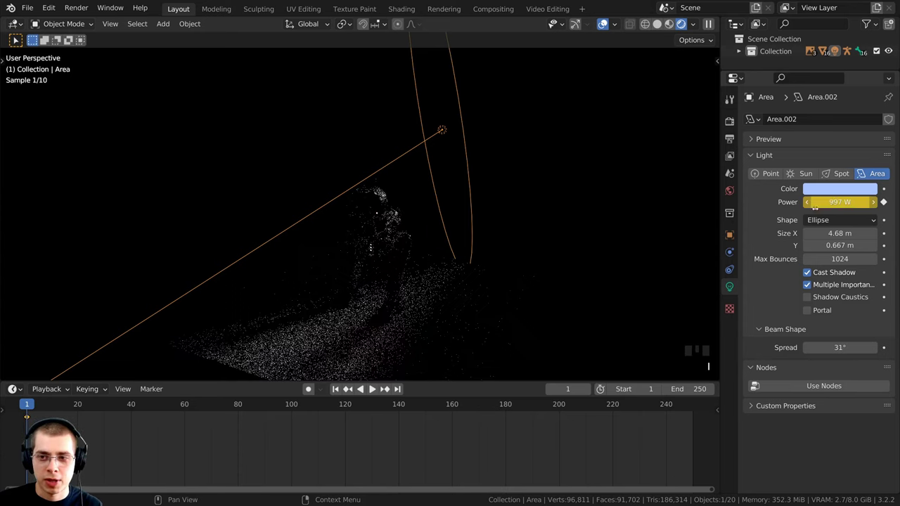
# - Go to frame 145, lower the area light's power to 0 W, and keyframe it there
pyautogui.moveTo(211, 404); pyautogui.dragTo(413, 399)
pyautogui.moveTo(839, 202); pyautogui.dragTo(809, 202)
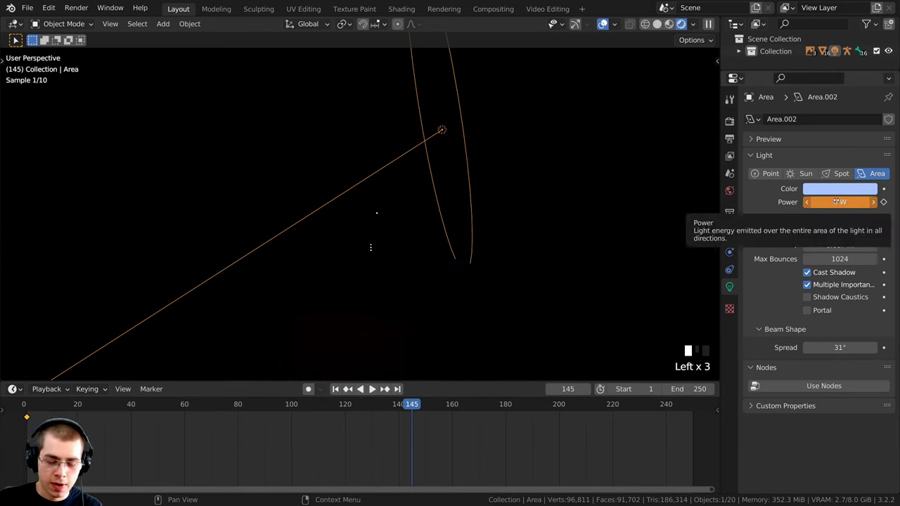
pyautogui.press('i')
# - Scrub back through the timeline and play the power animation from the start
pyautogui.moveTo(412, 412); pyautogui.dragTo(116, 428)
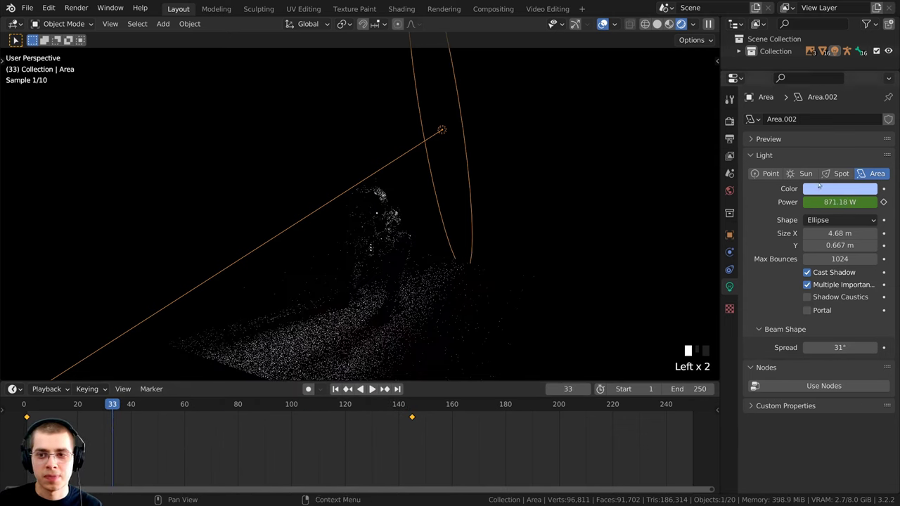
pyautogui.click(26, 405)
pyautogui.press('space')
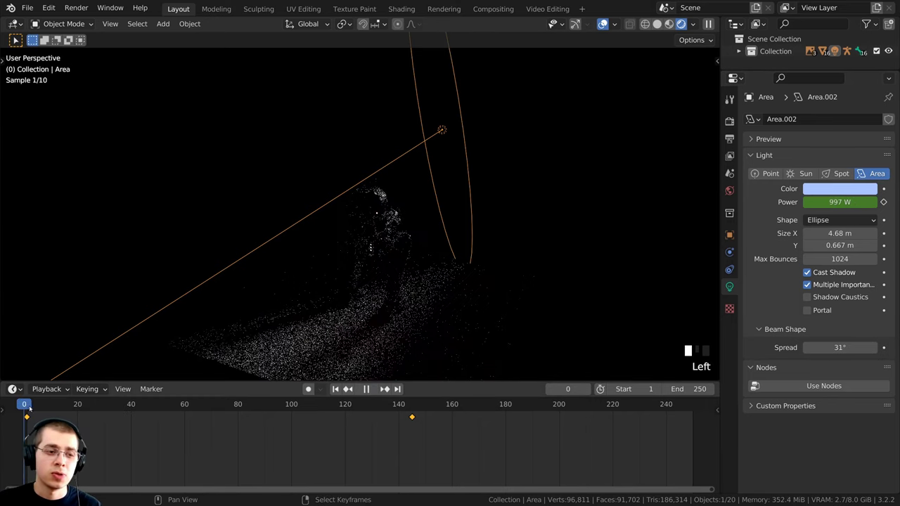
# - Change the area light's color to a more saturated blue and keyframe the color at frame 3
pyautogui.click(839, 188)
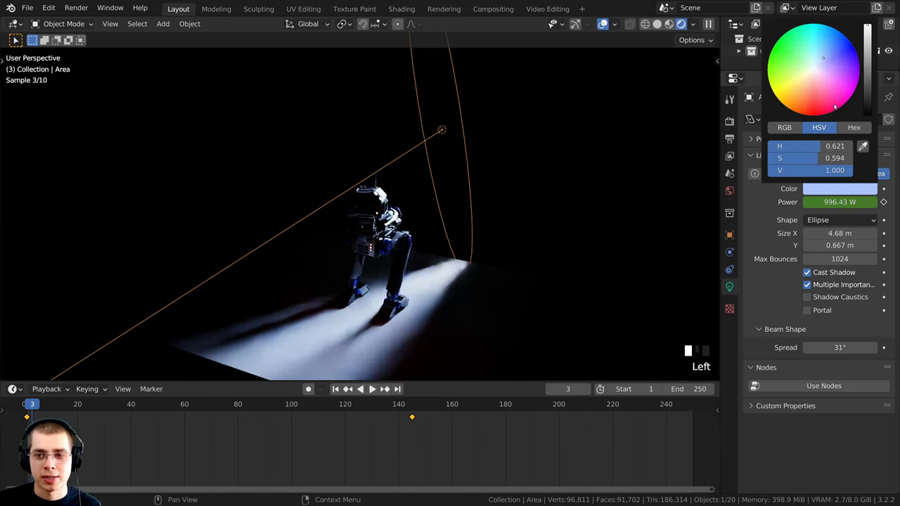
pyautogui.click(827, 55)
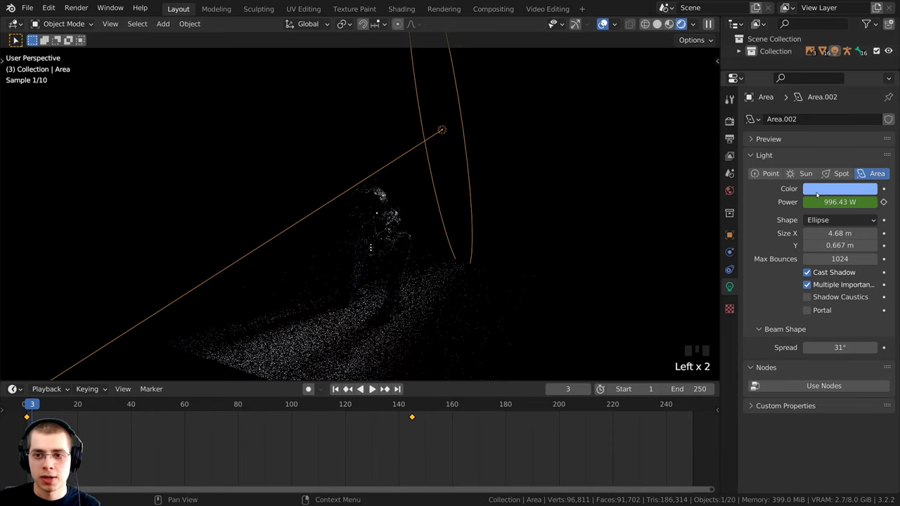
pyautogui.press('i')
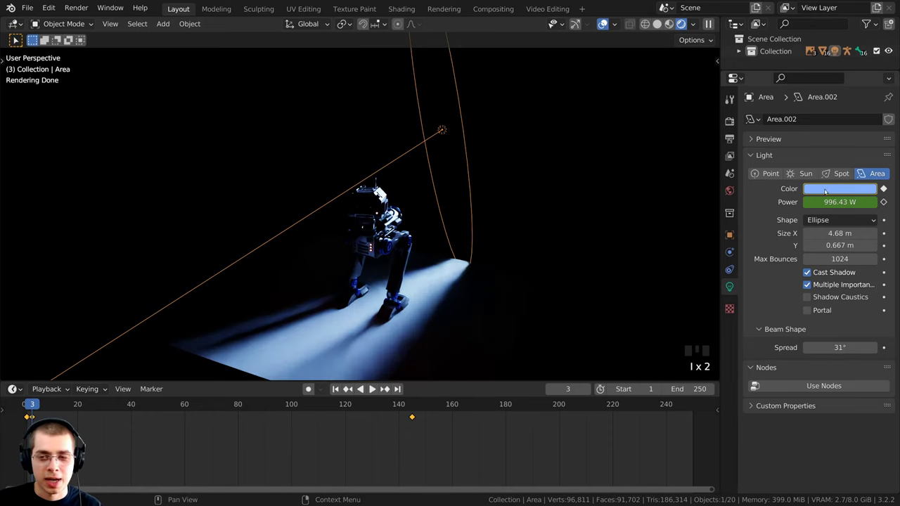
pyautogui.press('i')
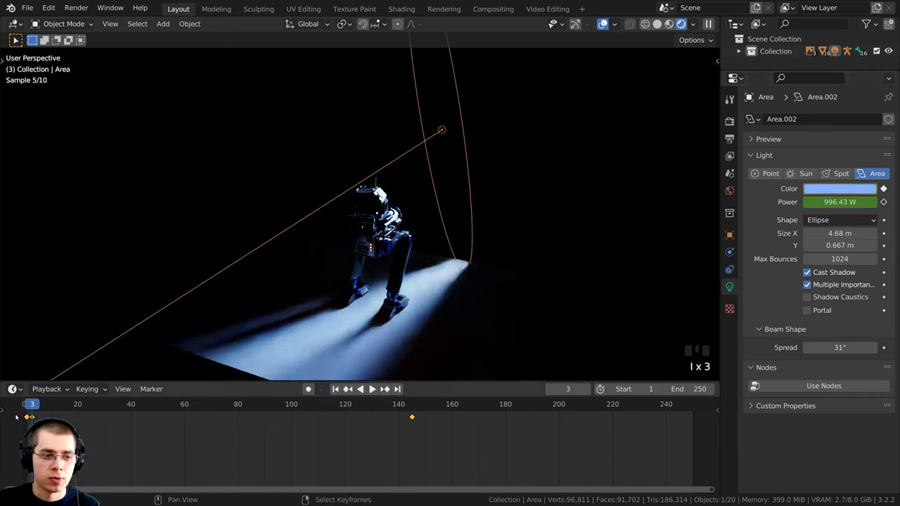
# - Go to frame 122, change the area light's color to a saturated orange-red, and keyframe the color
pyautogui.moveTo(32, 406); pyautogui.dragTo(350, 407)
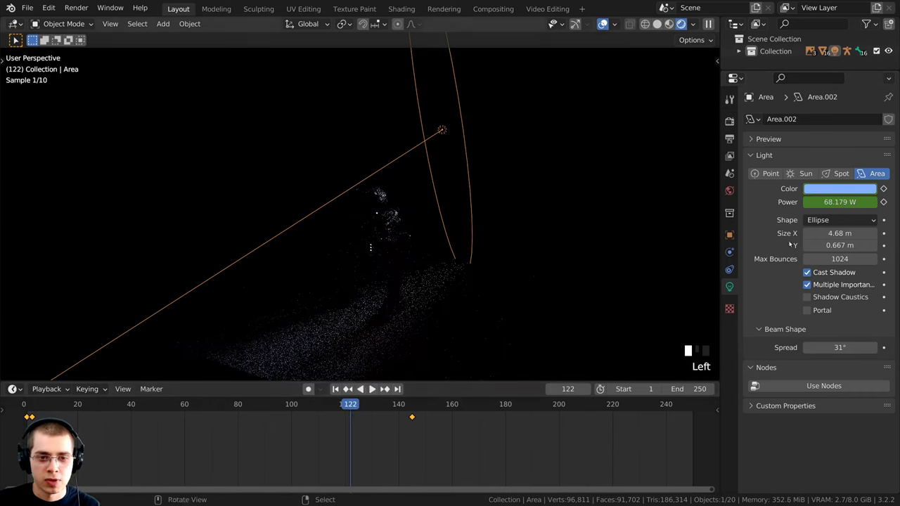
pyautogui.click(812, 189)
pyautogui.click(802, 102)
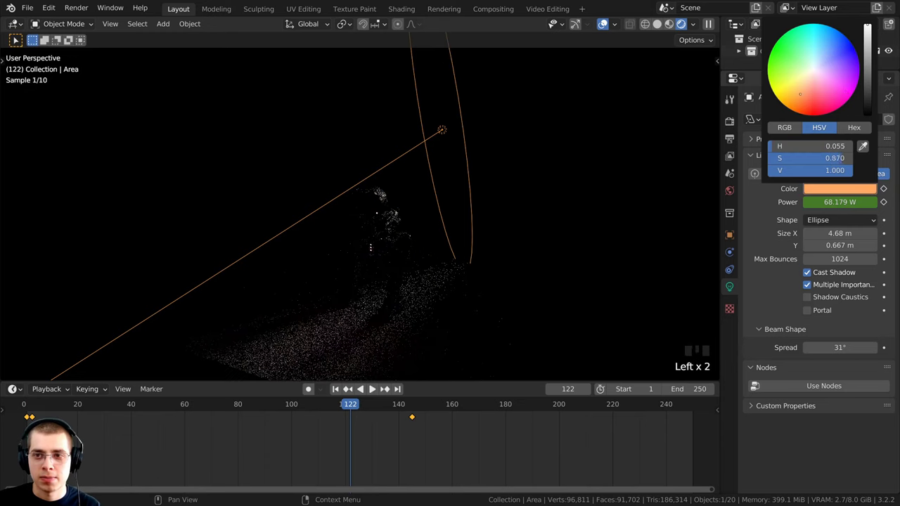
pyautogui.moveTo(794, 105); pyautogui.dragTo(800, 108)
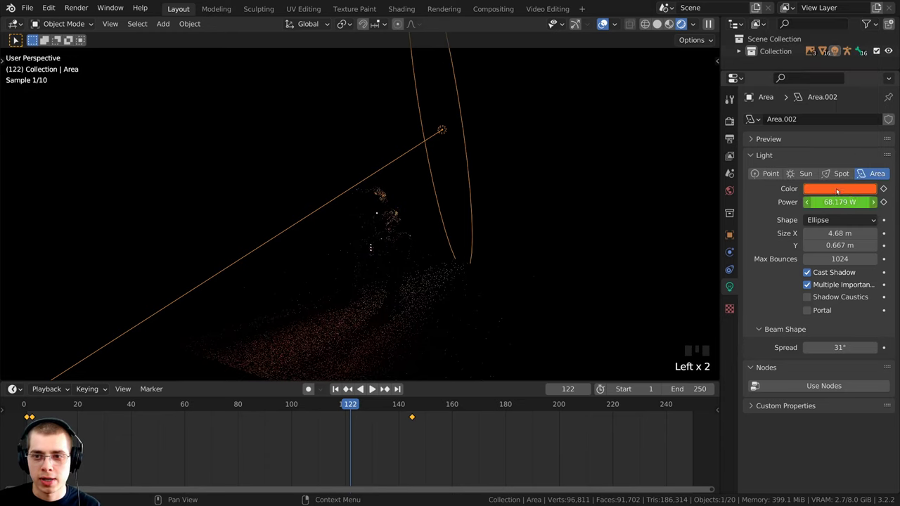
pyautogui.press('i')
# - Play the color and power animation and scrub the timeline back to frame 33
pyautogui.click(360, 388)
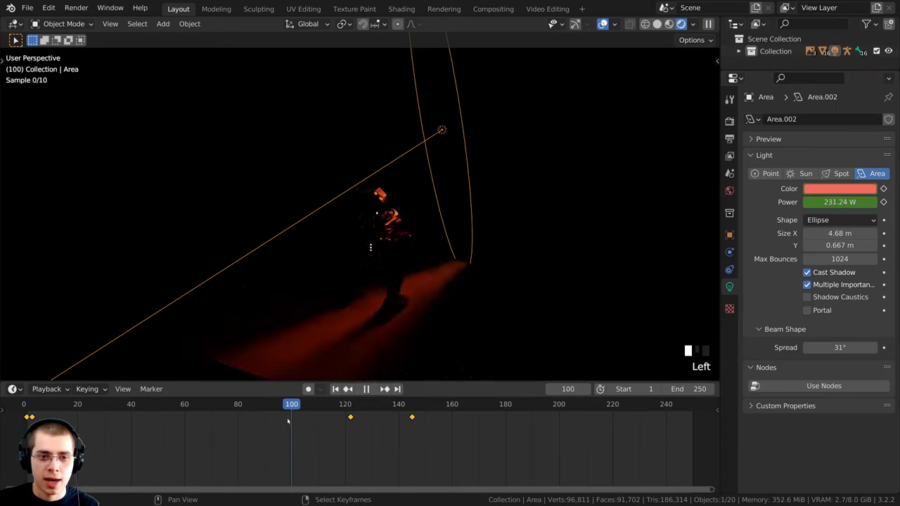
pyautogui.moveTo(126, 427); pyautogui.dragTo(113, 409)
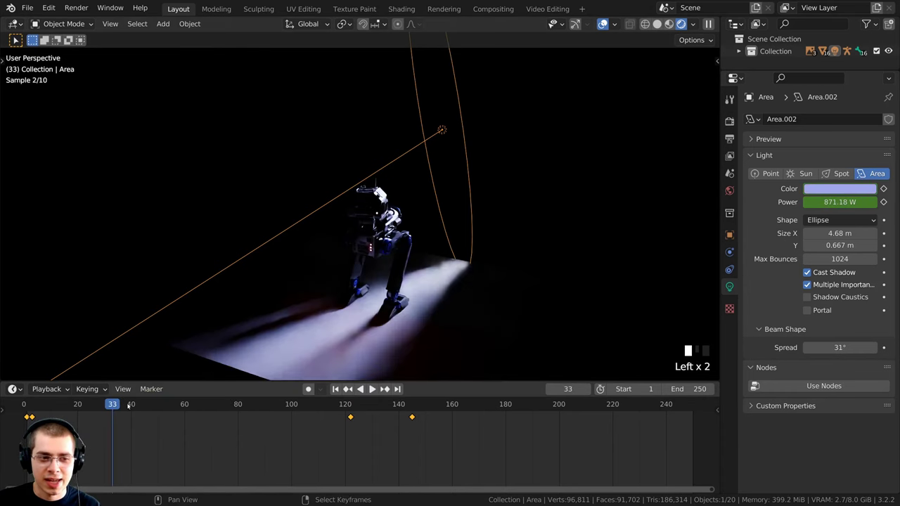
pyautogui.press('Left')
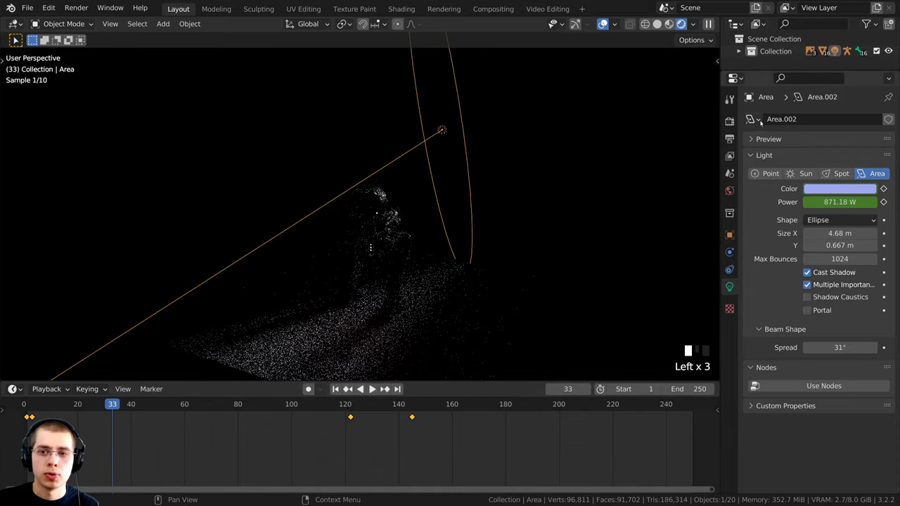
# - Rotate the 90000 W spot light and move it nearer to the robot, keeping its cone aimed at the ground plane
pyautogui.press('r')
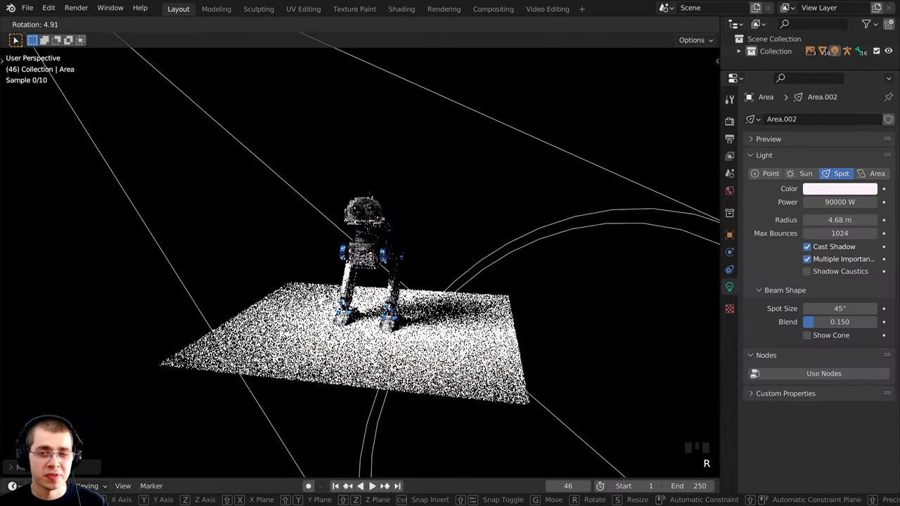
pyautogui.click(292, 172)
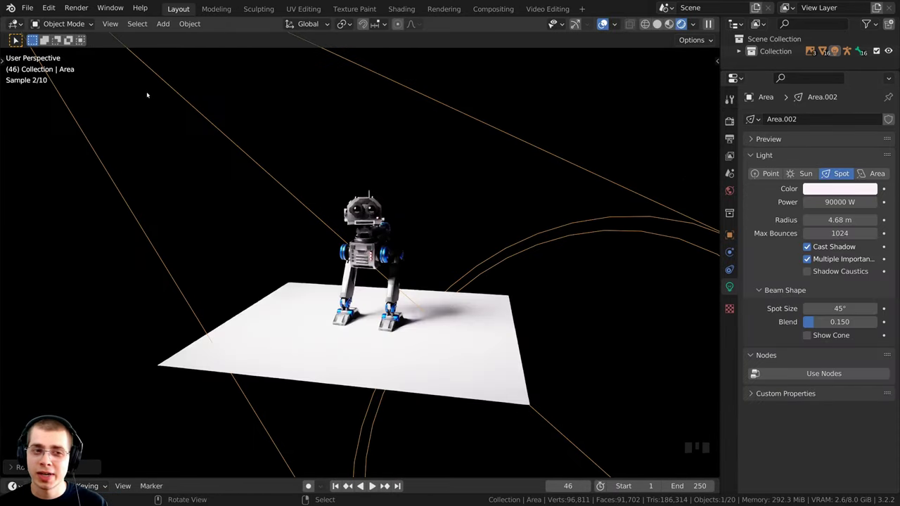
pyautogui.scroll(-2, 292, 208)
pyautogui.scroll(1, 336, 241)
pyautogui.scroll(-4, 266, 231)
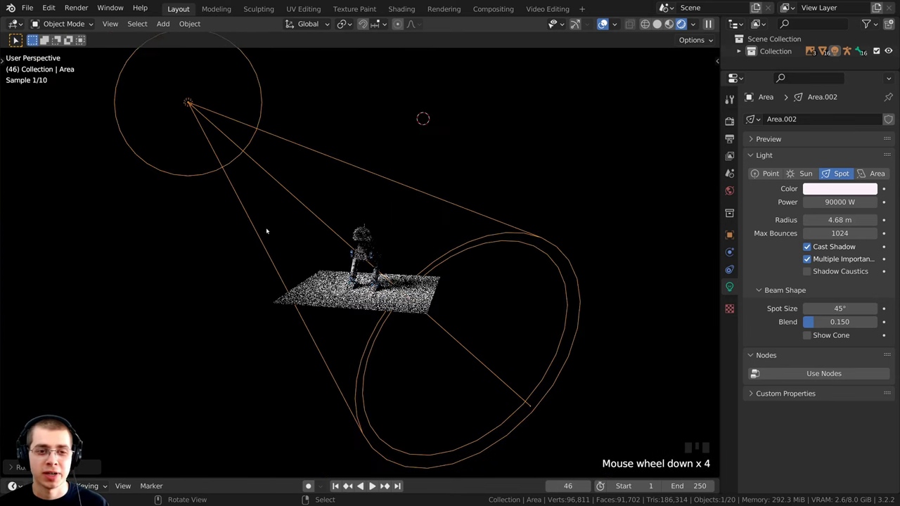
pyautogui.press('g')
pyautogui.click(251, 215)
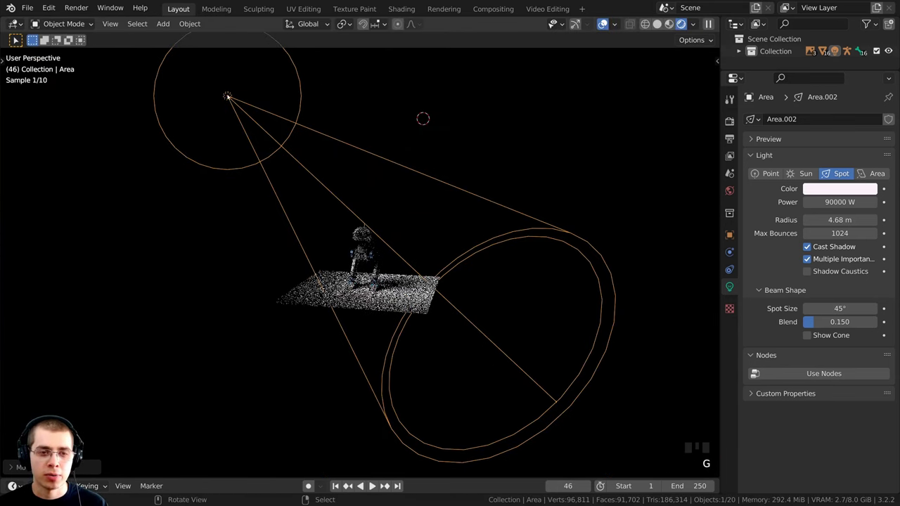
pyautogui.moveTo(380, 257); pyautogui.dragTo(382, 244, button='middle')
pyautogui.press('r')
pyautogui.click(379, 247)
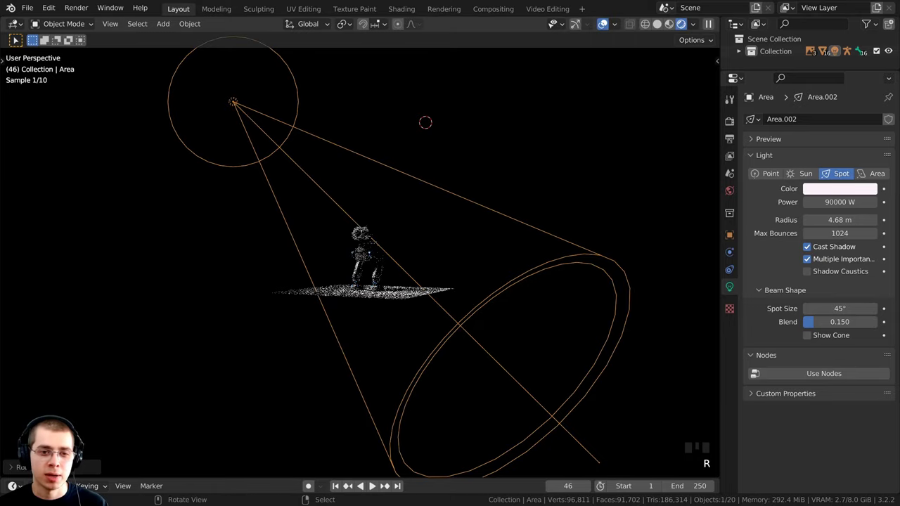
# - Move the spot light to the opposite side of the robot and rotate it to aim back down at the robot
pyautogui.press('r')
pyautogui.click(233, 293)
pyautogui.press('g')
pyautogui.click(397, 277)
pyautogui.press('r')
pyautogui.click(412, 312)
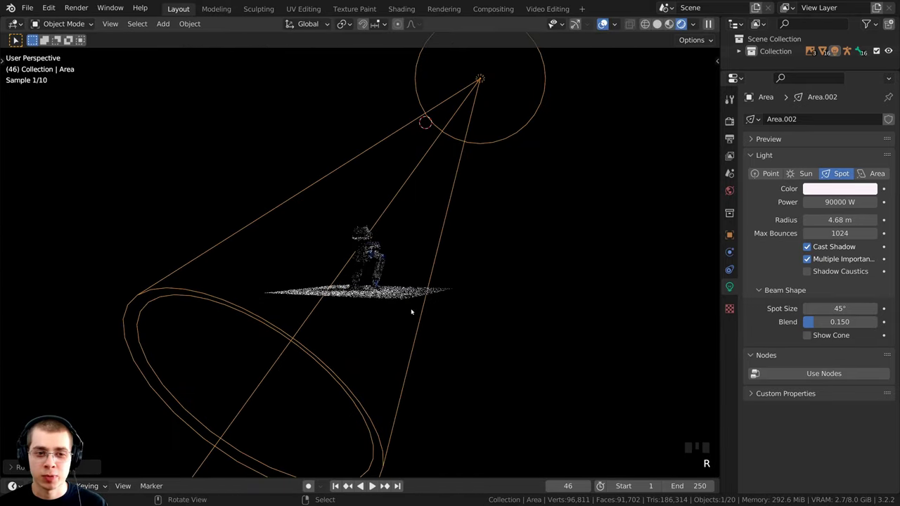
# - Move the spot light farther out from the robot so its cone covers the ground plane from above
pyautogui.press('g')
pyautogui.click(442, 225)
pyautogui.moveTo(375, 186); pyautogui.dragTo(411, 280, button='middle')
pyautogui.scroll(-2, 412, 279)
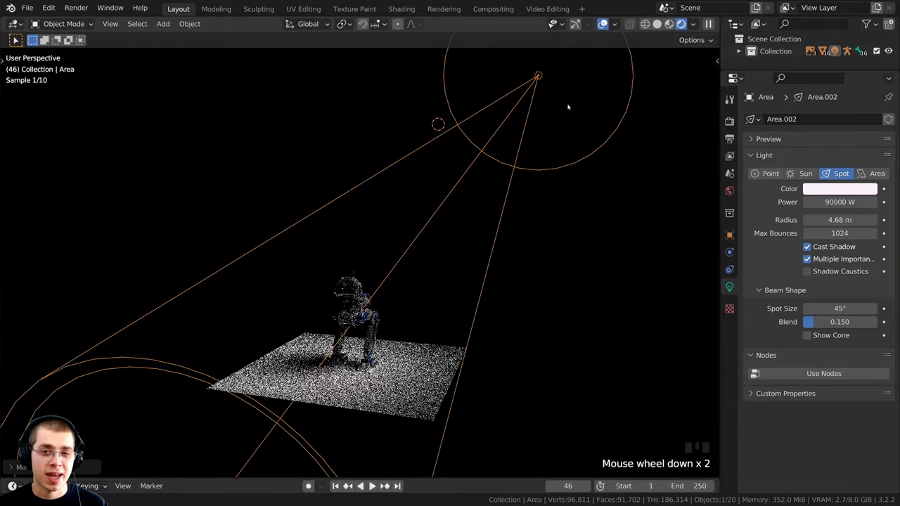
pyautogui.keyDown('shift'); pyautogui.moveTo(569, 106); pyautogui.dragTo(585, 106, button='middle'); pyautogui.keyUp('shift')
pyautogui.keyDown('shift'); pyautogui.moveTo(561, 108); pyautogui.dragTo(571, 107, button='middle'); pyautogui.keyUp('shift')
pyautogui.keyDown('shift'); pyautogui.moveTo(576, 57); pyautogui.dragTo(582, 68, button='middle'); pyautogui.keyUp('shift')
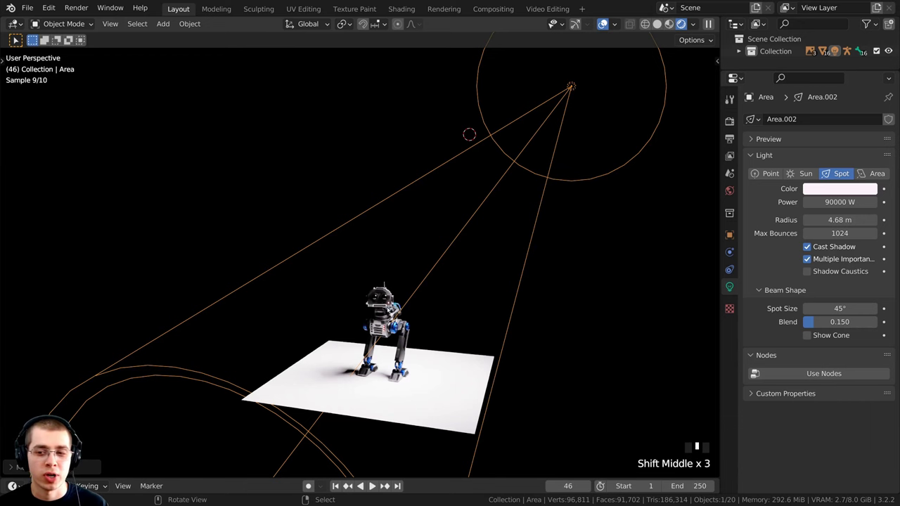
# - Shift the spot light slightly and open its object constraint settings
pyautogui.moveTo(405, 306); pyautogui.dragTo(415, 307, button='middle')
pyautogui.press('g')
pyautogui.click(537, 152)
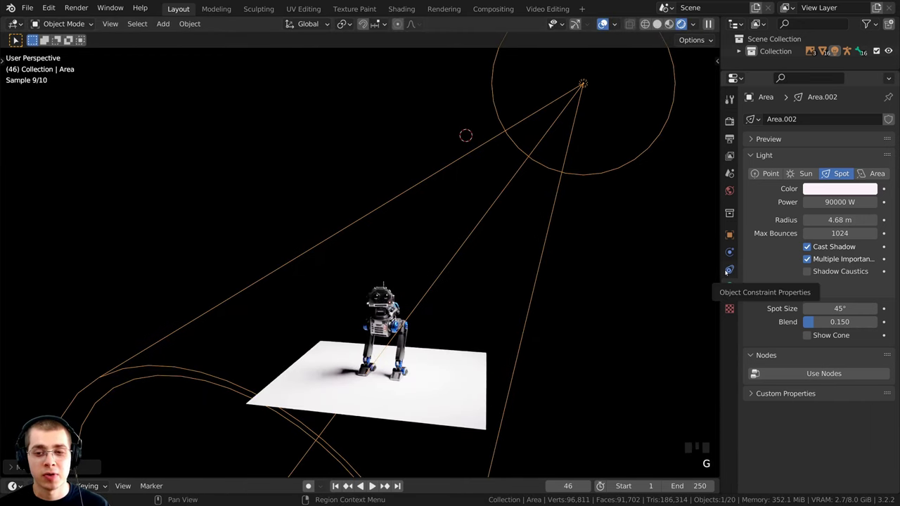
pyautogui.click(729, 270)
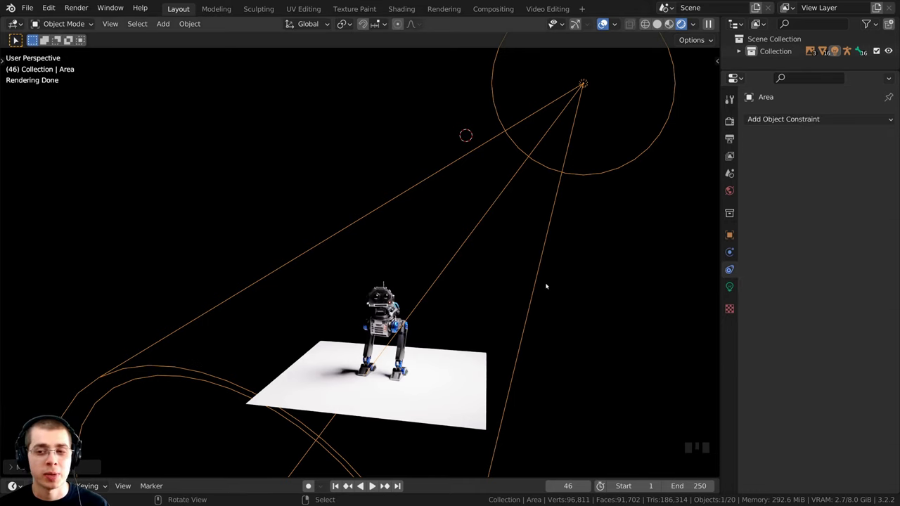
# - Add a Track To constraint to the spot light with the robot's armature as its target
pyautogui.click(802, 120)
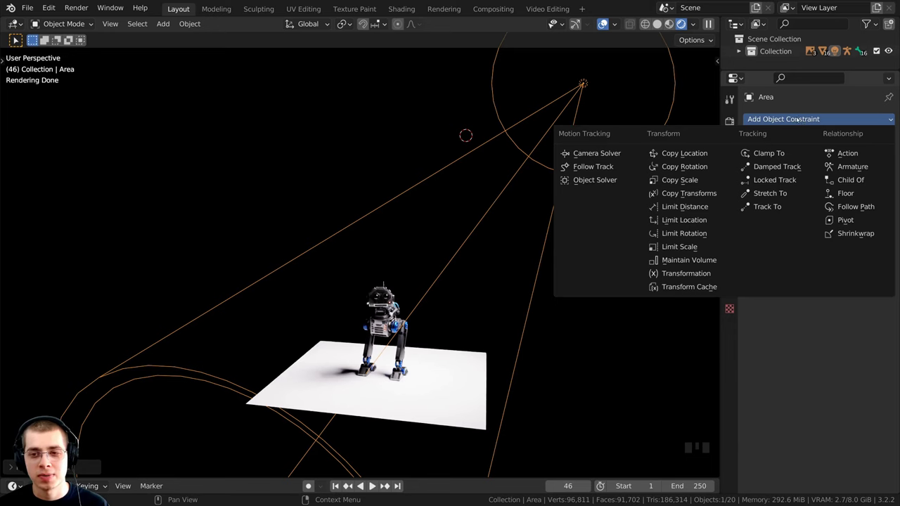
pyautogui.click(767, 207)
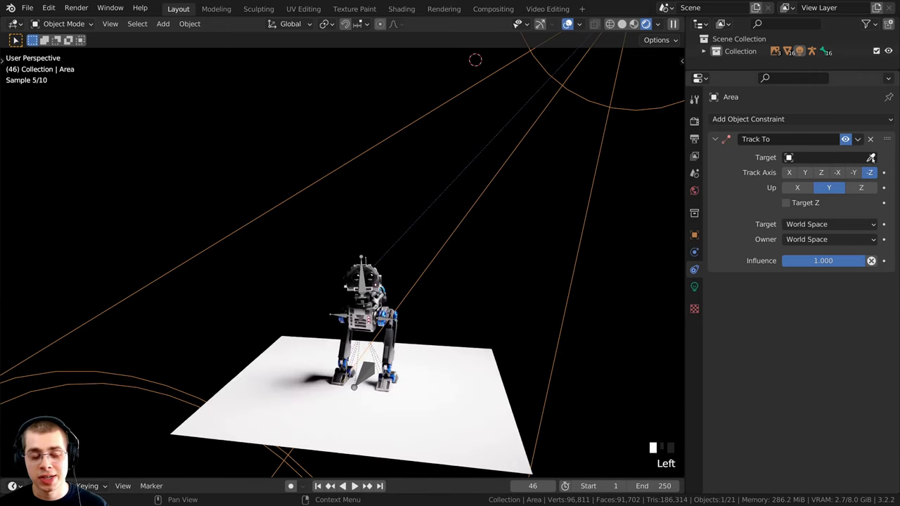
pyautogui.click(871, 158)
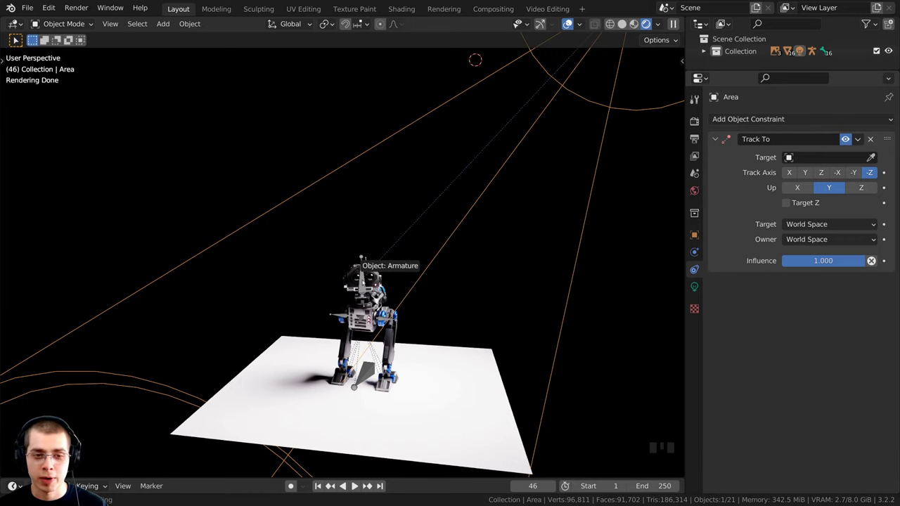
pyautogui.click(359, 265)
pyautogui.scroll(-2, 431, 270)
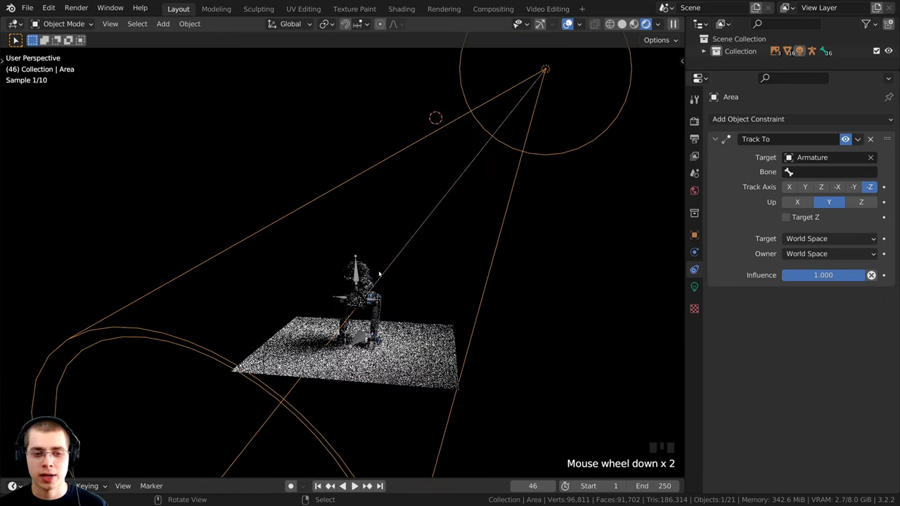
# - Try moving the robot's armature to test whether the spot light tracks it
pyautogui.rightClick(358, 281)
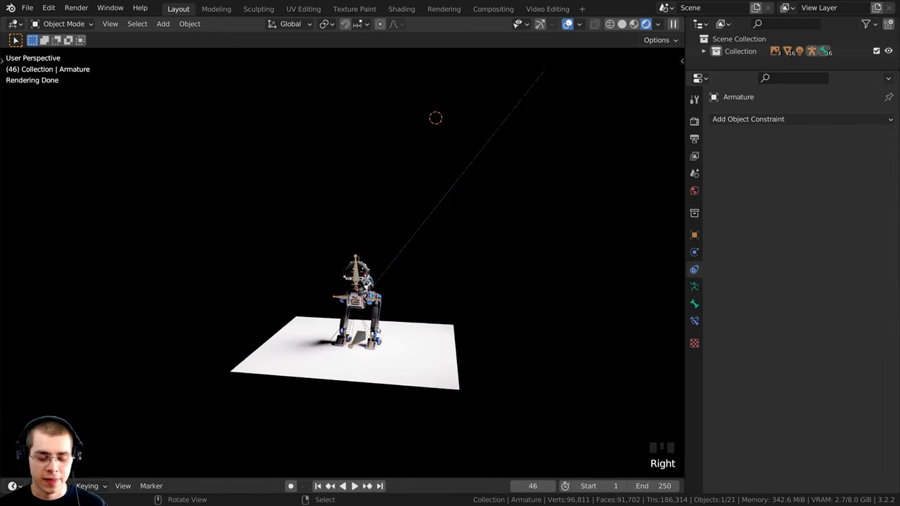
pyautogui.press('g')
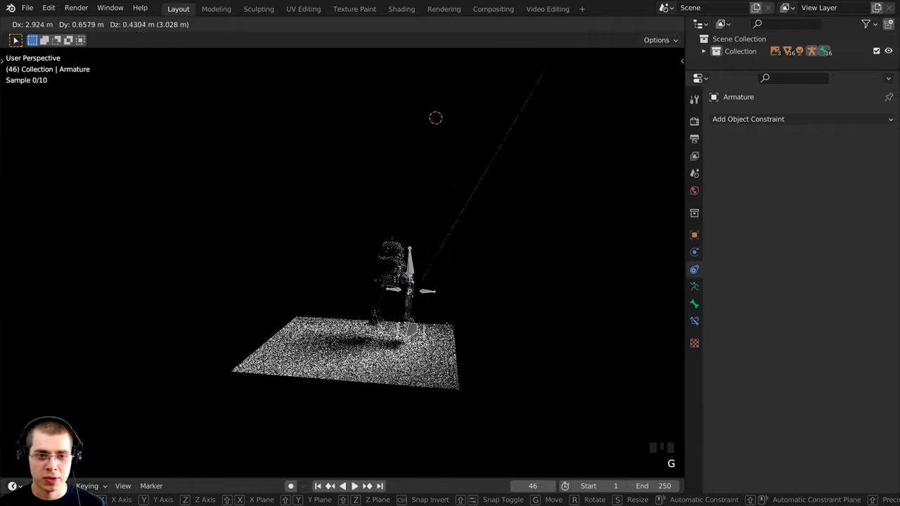
pyautogui.rightClick(403, 305)
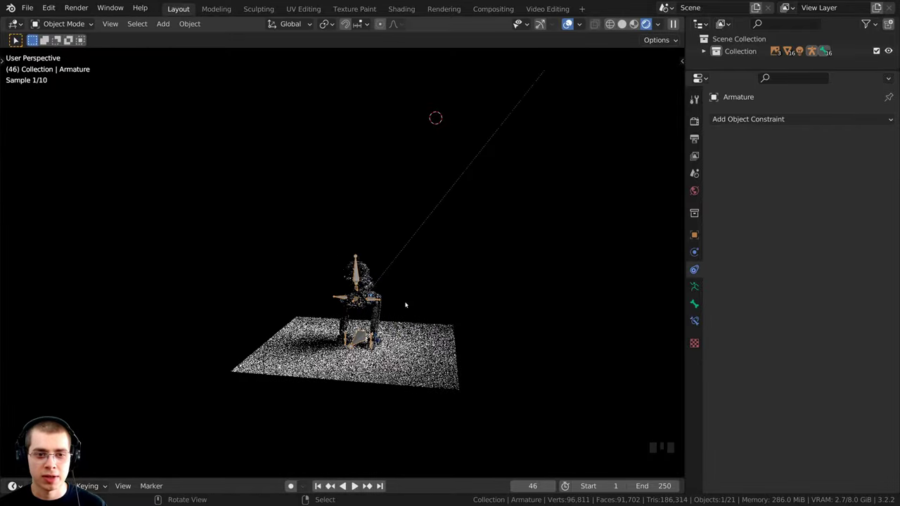
# - Select the spot light and move it lower beside the robot to test the tracking from another position
pyautogui.scroll(-2, 421, 281)
pyautogui.rightClick(495, 123)
pyautogui.moveTo(547, 145); pyautogui.dragTo(527, 124, button='middle')
pyautogui.press('g')
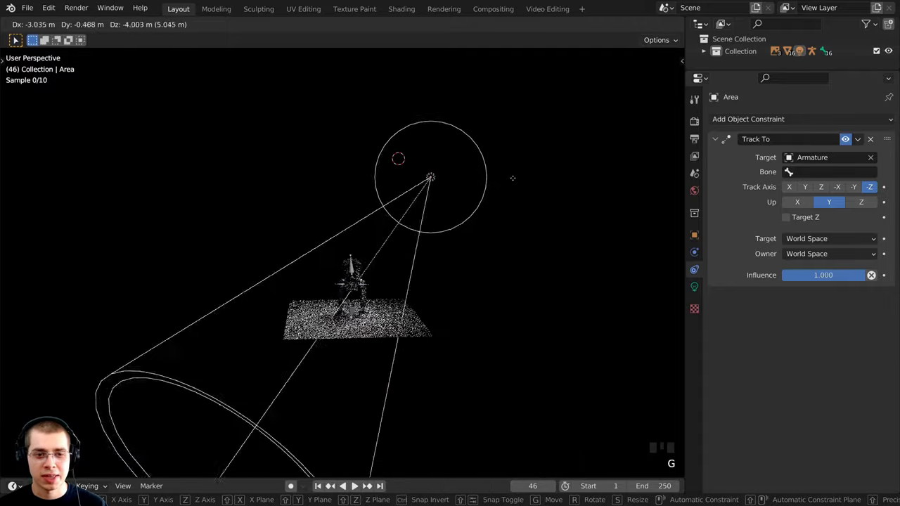
pyautogui.click(563, 239)
# - Switch the viewport to Solid shading and enable Show Cone for the spot light
pyautogui.press('z')
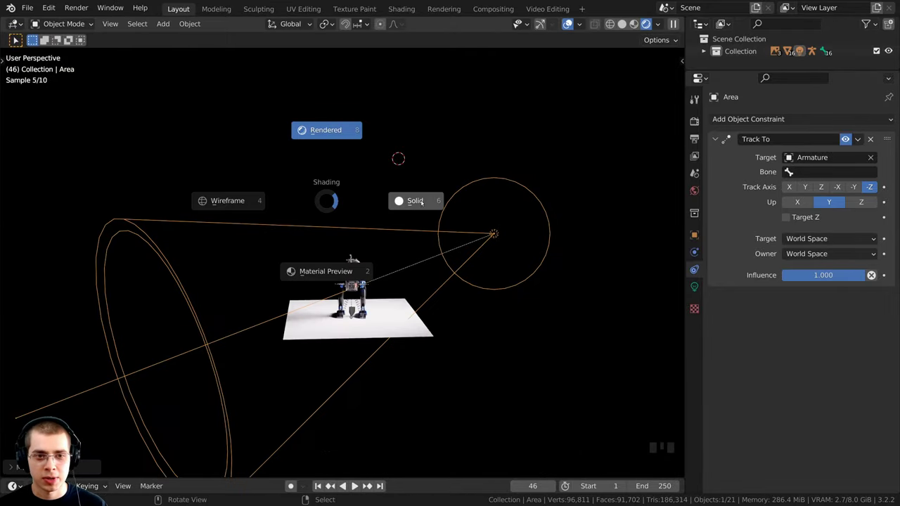
pyautogui.click(473, 201)
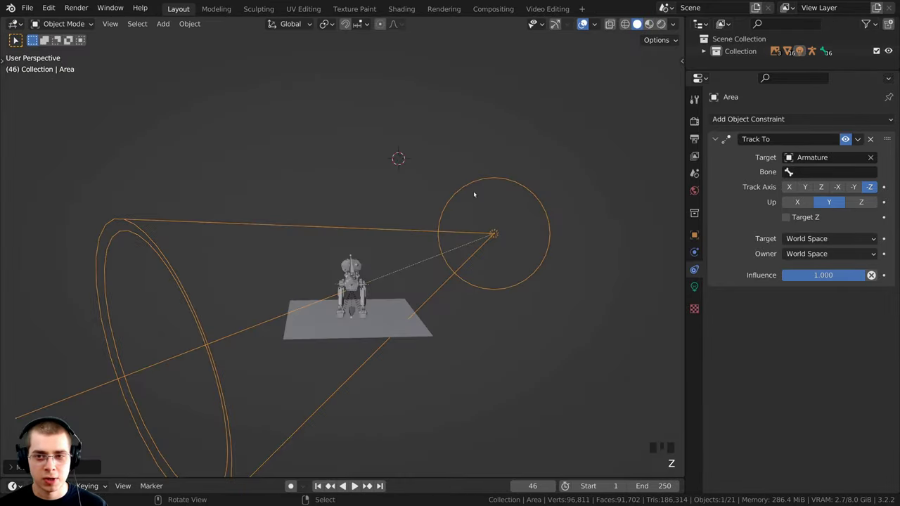
pyautogui.click(694, 287)
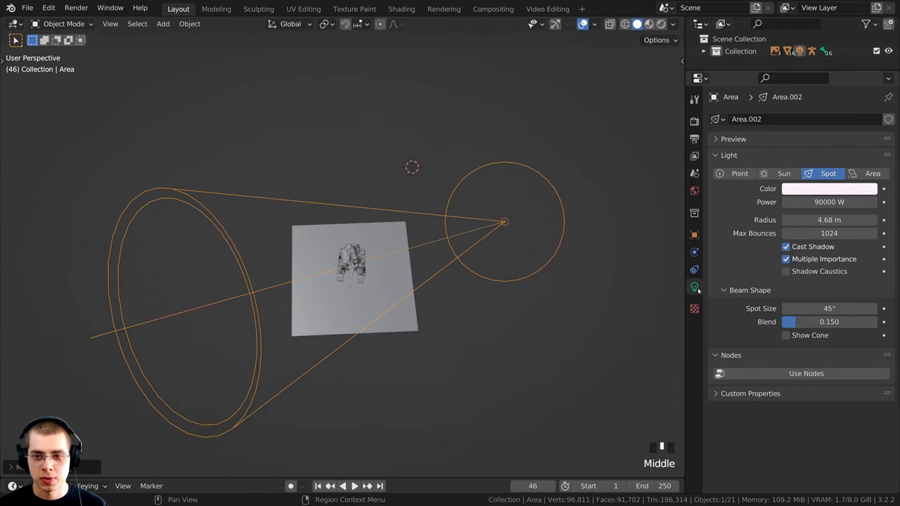
pyautogui.click(786, 335)
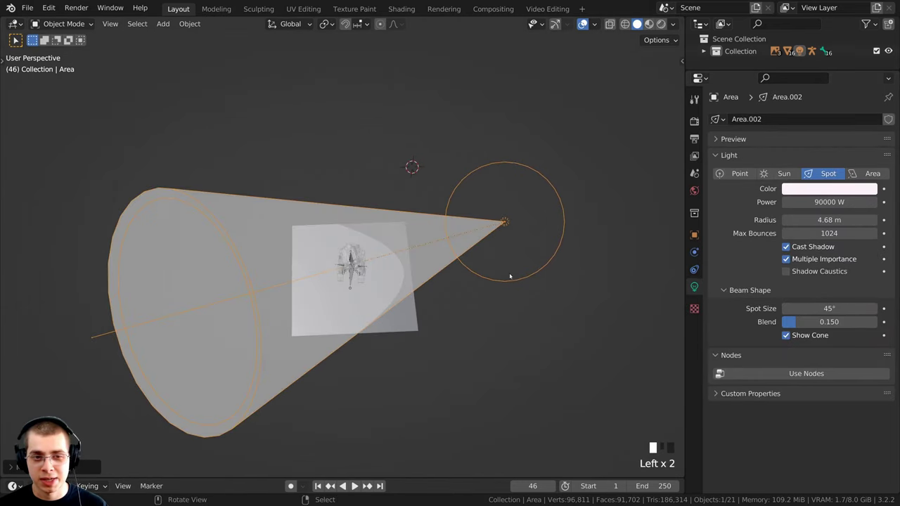
# - Move the spot light across to the opposite side of the robot
pyautogui.moveTo(452, 279); pyautogui.dragTo(443, 297, button='middle')
pyautogui.press('g')
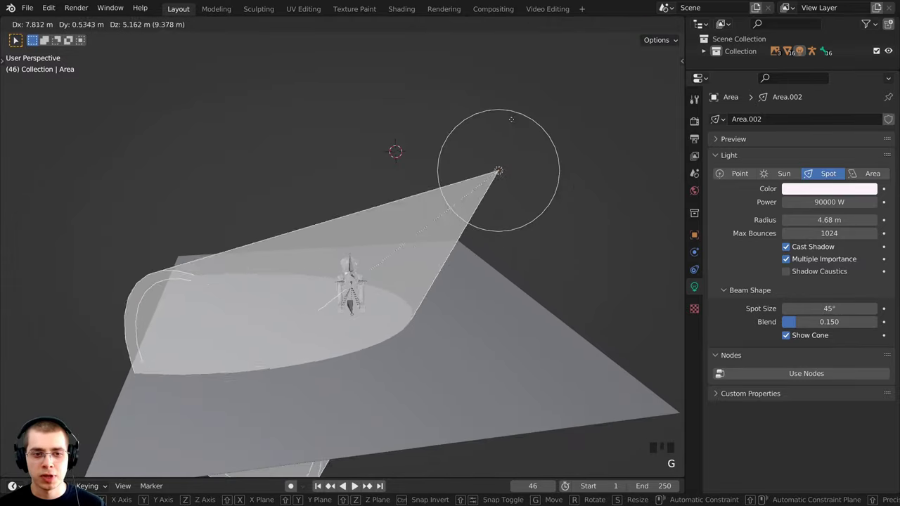
pyautogui.click(357, 283)
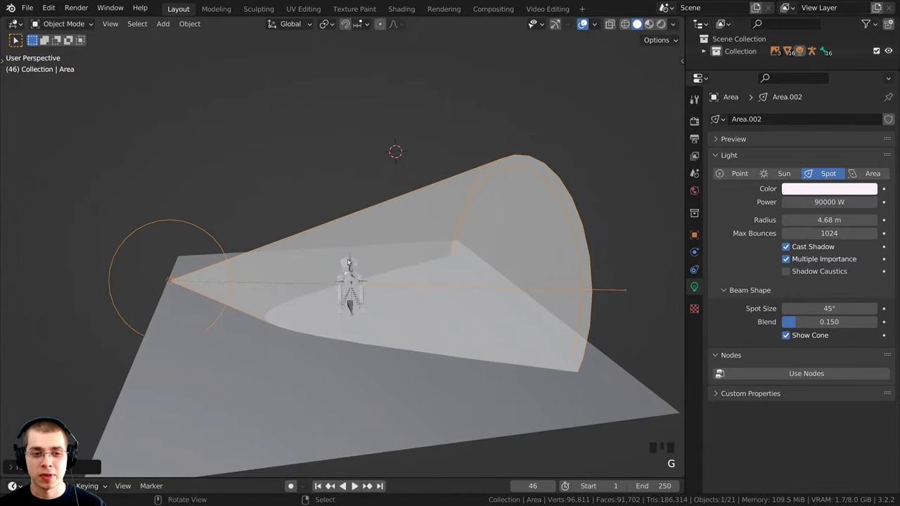
# - Try moving the robot's armature to see how the visible spot cone follows it
pyautogui.click(347, 263)
pyautogui.press('g')
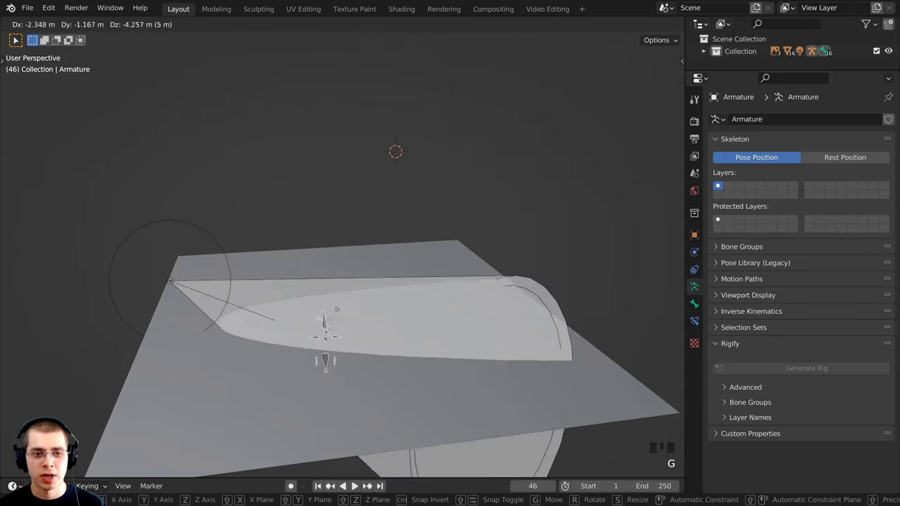
pyautogui.rightClick(344, 288)
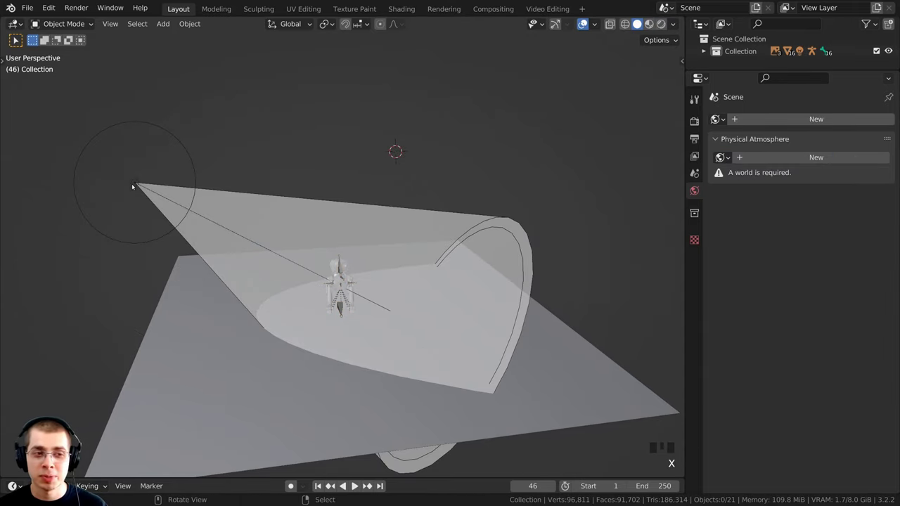
# - Duplicate the spot light and place the copy on another side of the robot
pyautogui.rightClick(132, 186)
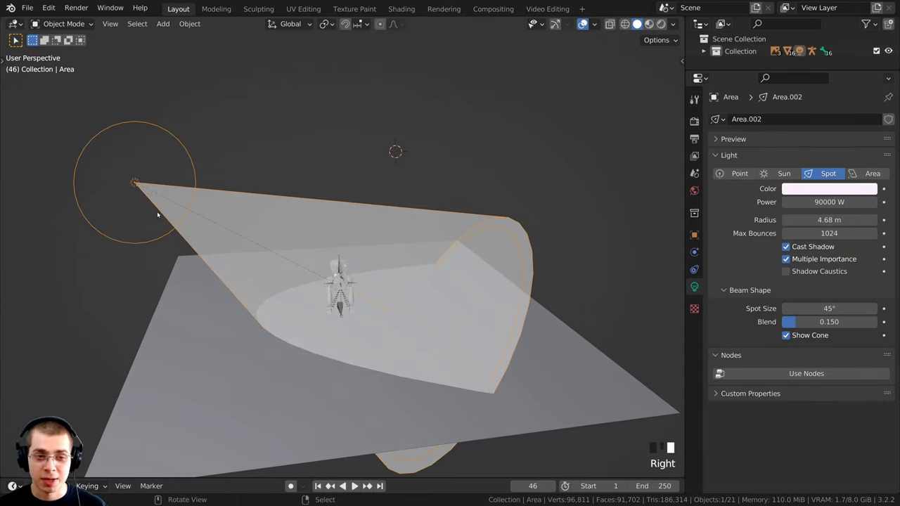
pyautogui.hotkey('shift', 'd')
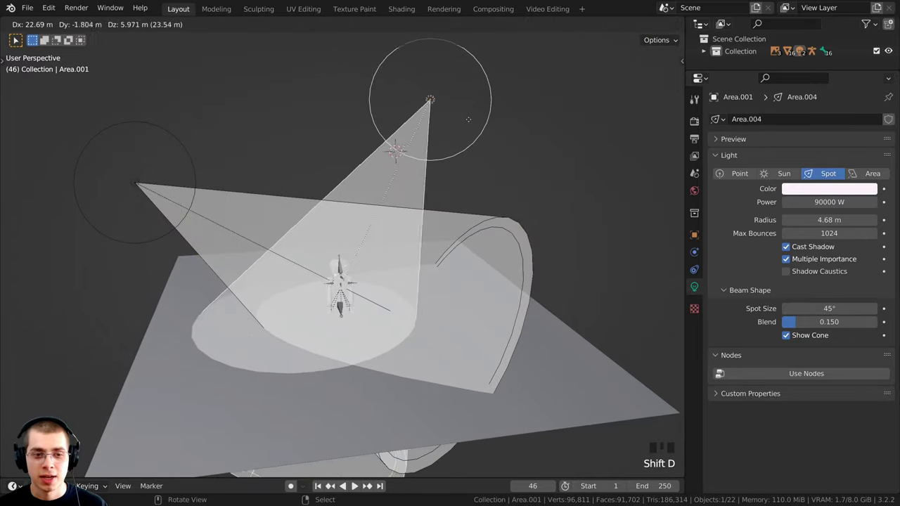
pyautogui.click(532, 149)
pyautogui.scroll(-3, 531, 151)
pyautogui.moveTo(526, 159); pyautogui.dragTo(486, 254, button='middle')
pyautogui.press('g')
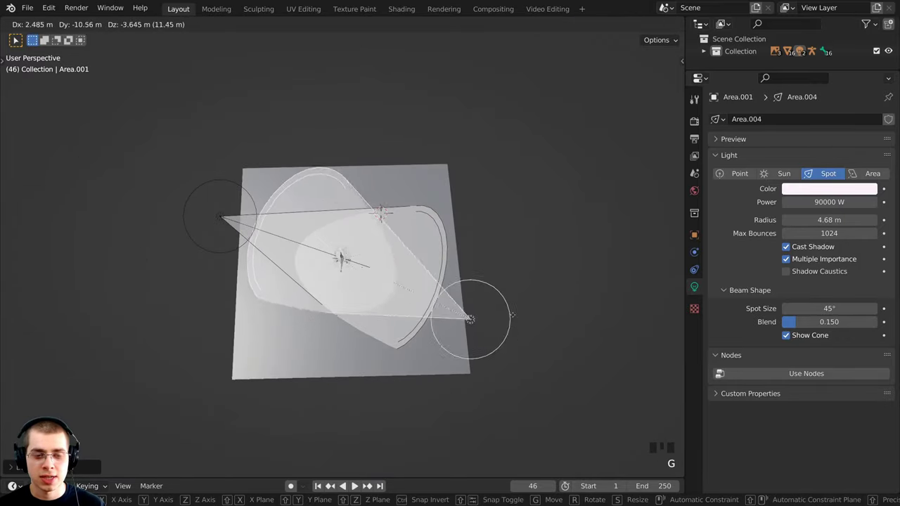
pyautogui.click(390, 100)
# - Show the duplicated spot light's constraint and try moving the armature freely and along Y to test both lights' tracking
pyautogui.moveTo(367, 242); pyautogui.dragTo(405, 249, button='middle')
pyautogui.scroll(3, 405, 249)
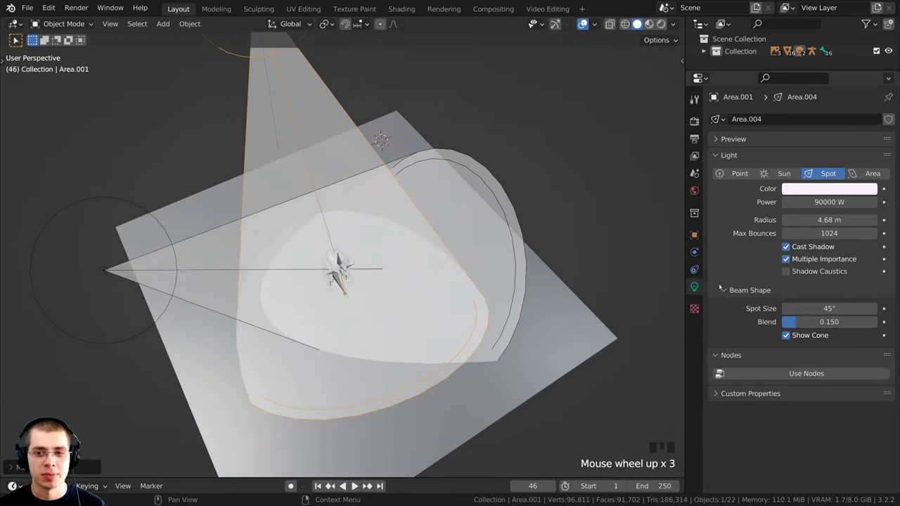
pyautogui.click(693, 269)
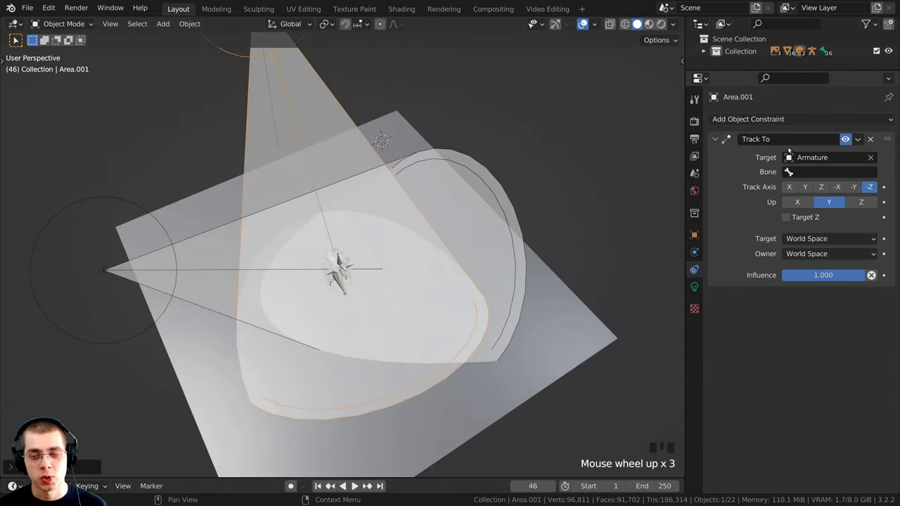
pyautogui.rightClick(335, 279)
pyautogui.press('g')
pyautogui.rightClick(418, 283)
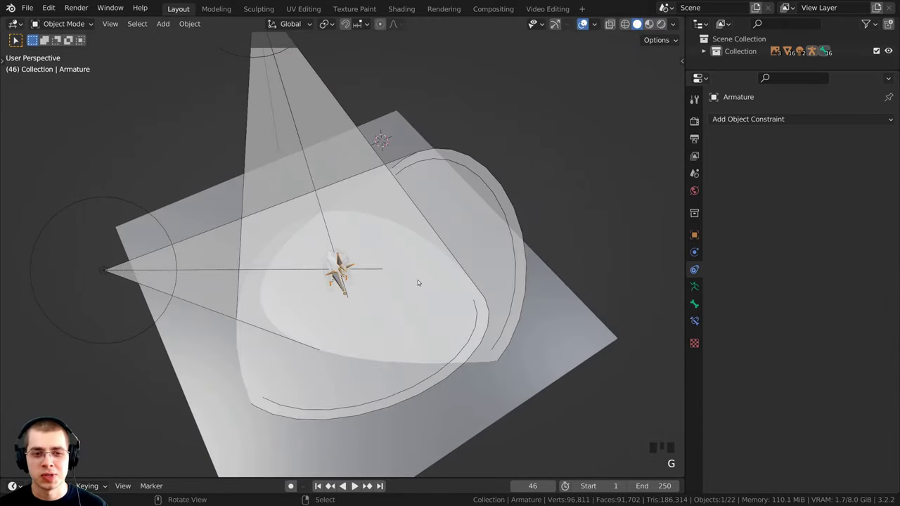
pyautogui.scroll(-1, 419, 283)
pyautogui.press('g')
pyautogui.press('y')
pyautogui.rightClick(484, 309)
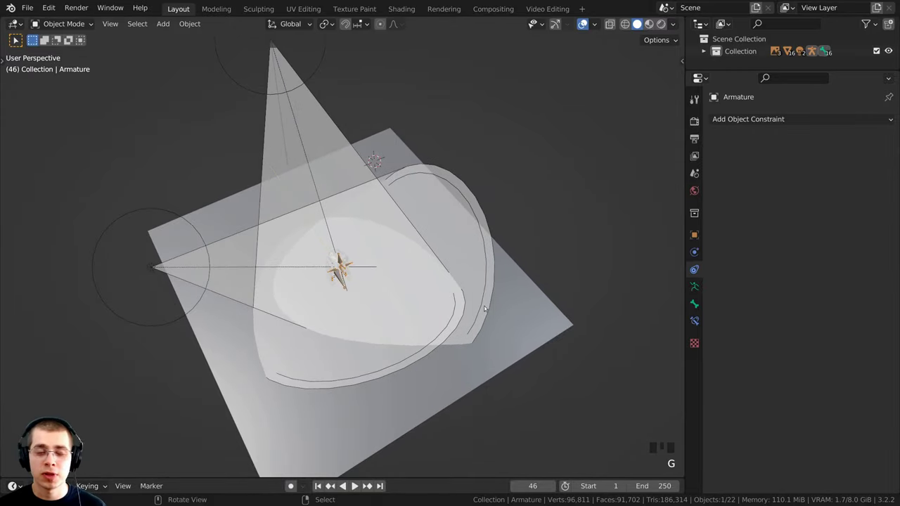
# - Move the original spot light to the other side of the robot and delete both spot lights
pyautogui.rightClick(154, 276)
pyautogui.press('g')
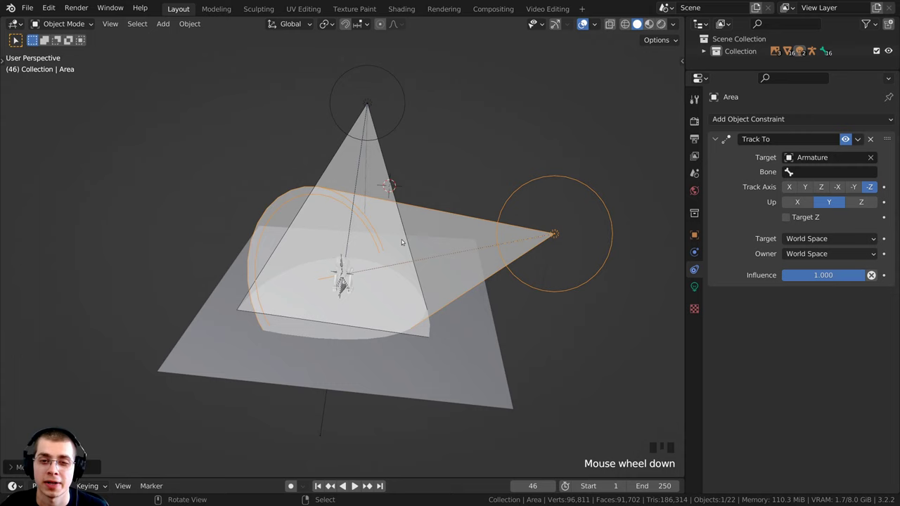
pyautogui.press('x')
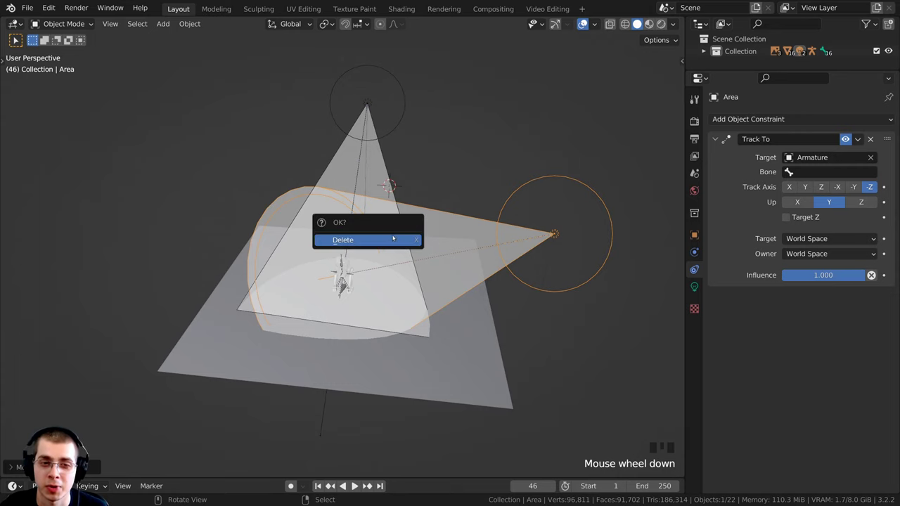
pyautogui.click(392, 240)
pyautogui.rightClick(365, 103)
pyautogui.press('x')
pyautogui.click(359, 104)
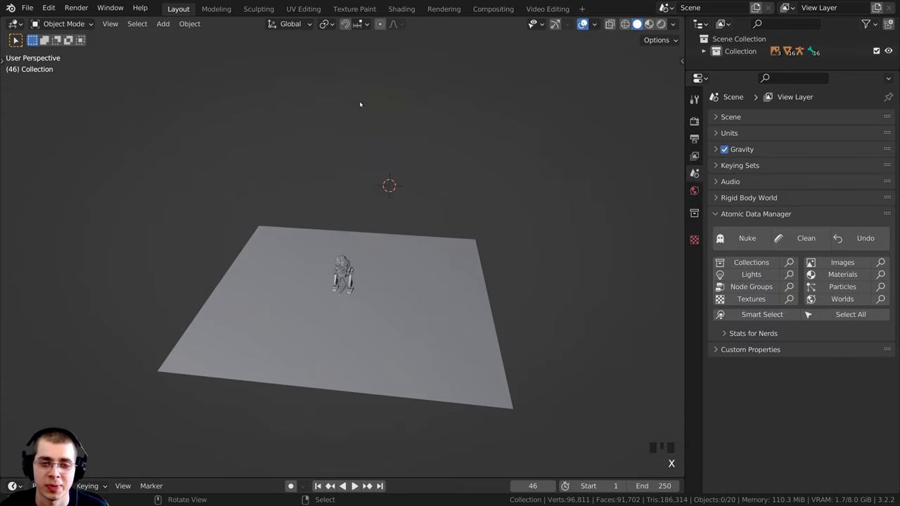
# - Hide the robot's armature and switch the viewport to Rendered shading
pyautogui.scroll(5, 359, 241)
pyautogui.rightClick(346, 333)
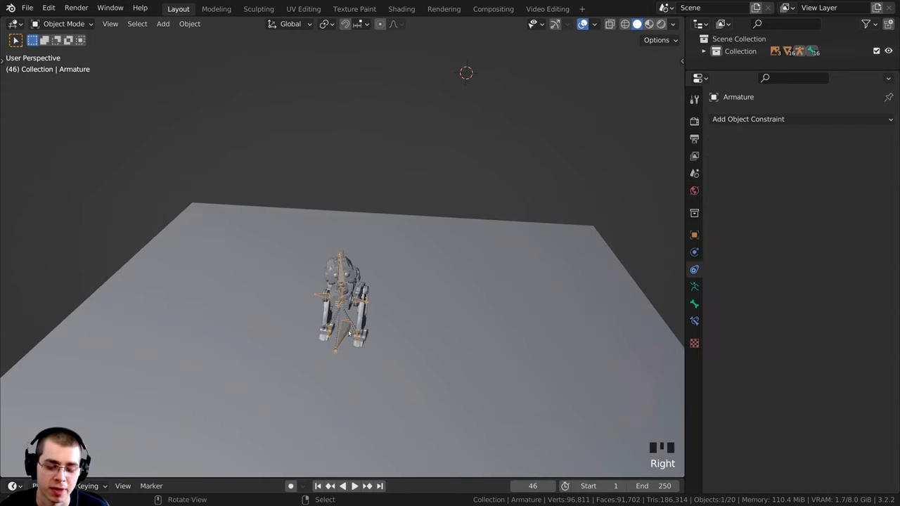
pyautogui.moveTo(347, 332); pyautogui.dragTo(412, 244, button='middle')
pyautogui.scroll(3, 419, 271)
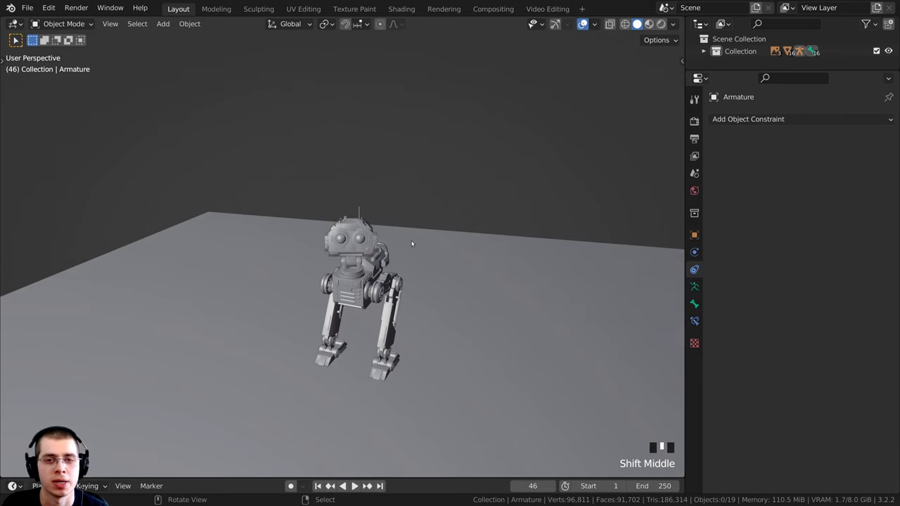
pyautogui.press('z')
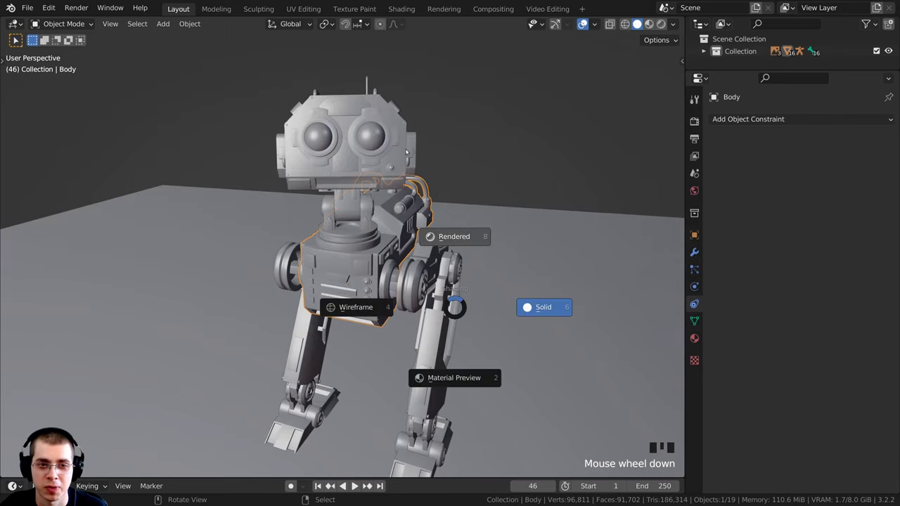
pyautogui.click(406, 151)
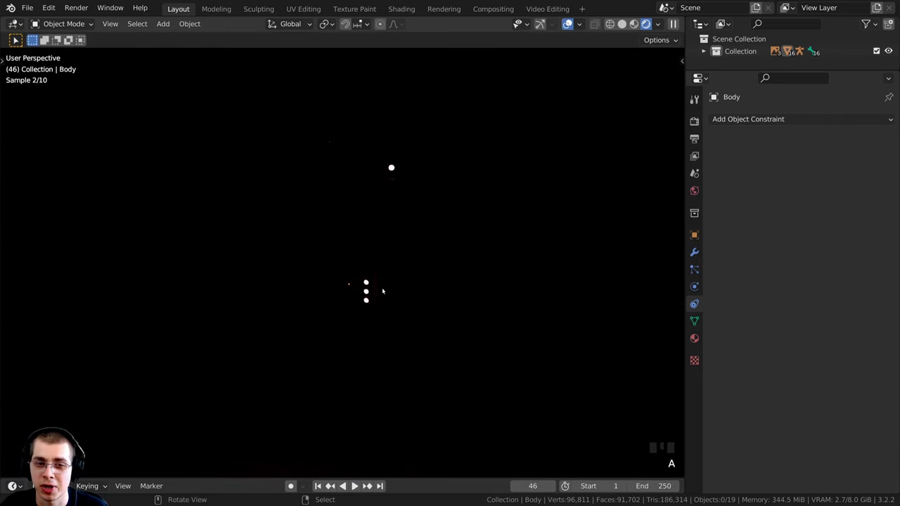
# - Show the Red Light emission material of the robot's head, enlarging the material slot list, and examine the glowing lights
pyautogui.rightClick(392, 168)
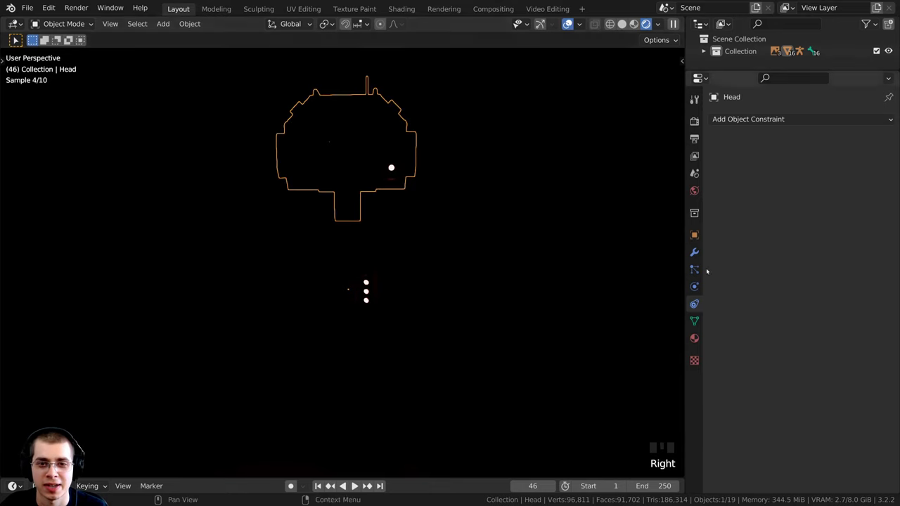
pyautogui.click(693, 339)
pyautogui.scroll(-7, 773, 166)
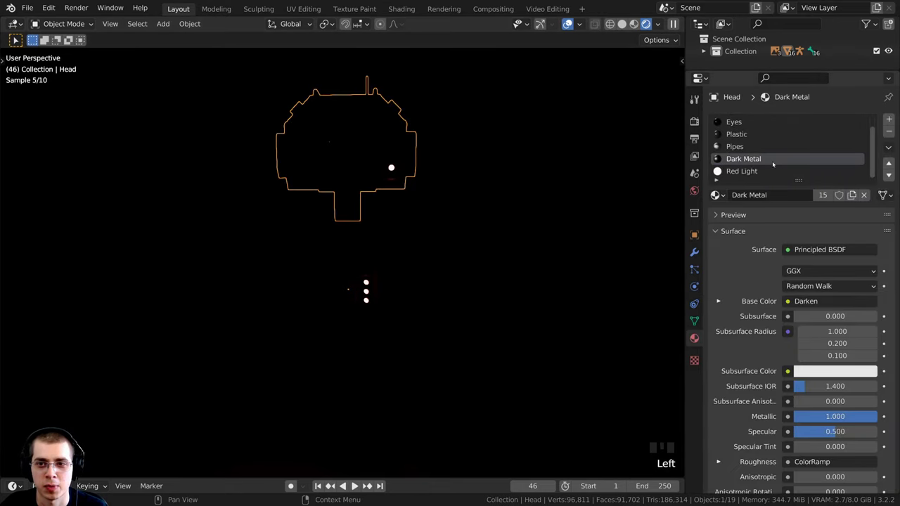
pyautogui.moveTo(799, 181); pyautogui.dragTo(799, 218)
pyautogui.moveTo(457, 211); pyautogui.dragTo(513, 223, button='middle')
pyautogui.keyDown('shift'); pyautogui.moveTo(514, 223); pyautogui.dragTo(401, 258, button='middle'); pyautogui.keyUp('shift')
pyautogui.click(738, 184)
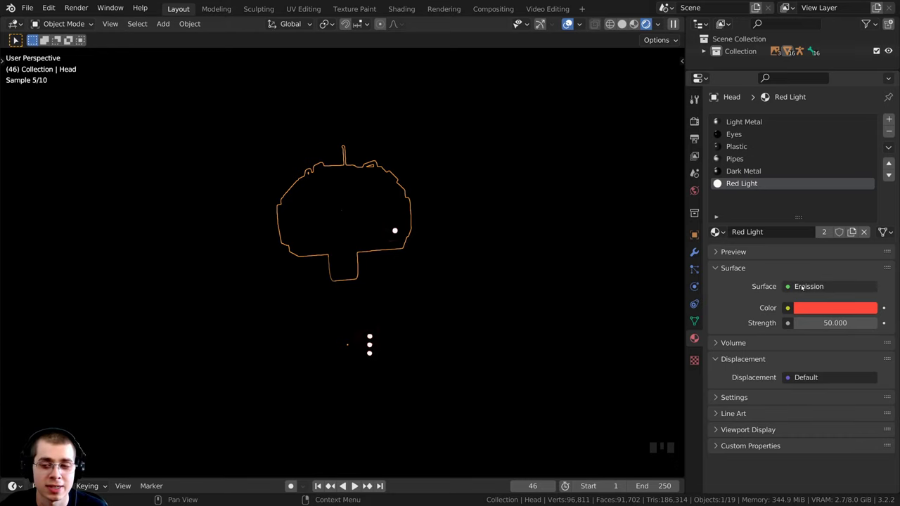
pyautogui.scroll(3, 404, 222)
pyautogui.keyDown('shift'); pyautogui.moveTo(408, 215); pyautogui.dragTo(397, 199, button='middle'); pyautogui.keyUp('shift')
pyautogui.scroll(-4, 417, 199)
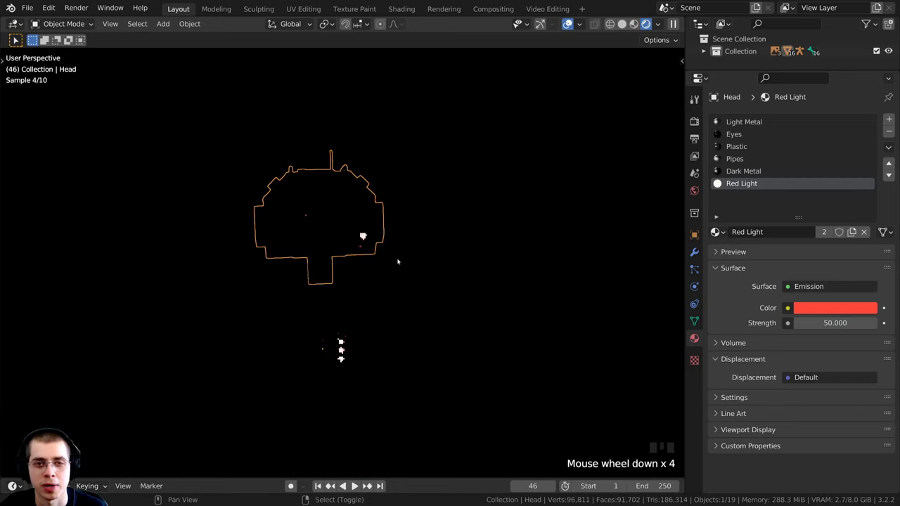
pyautogui.moveTo(395, 261); pyautogui.dragTo(417, 232, button='middle')
pyautogui.scroll(-2, 344, 224)
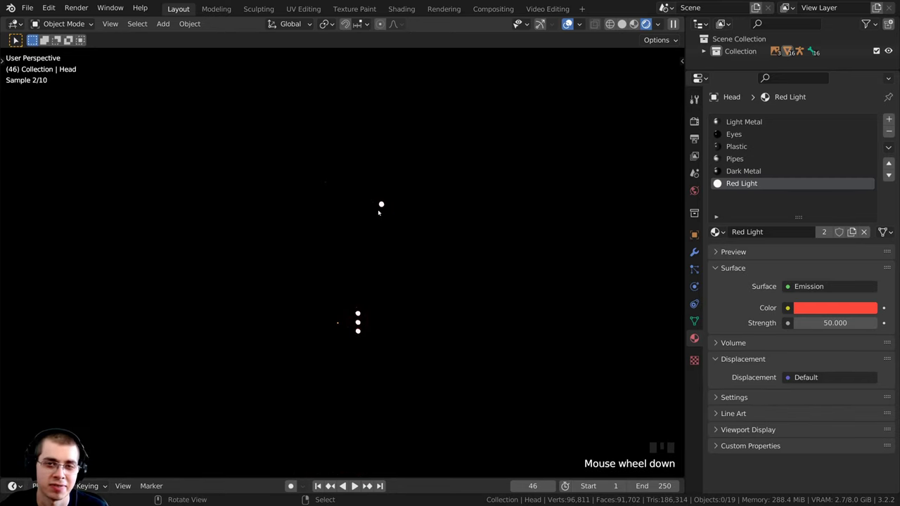
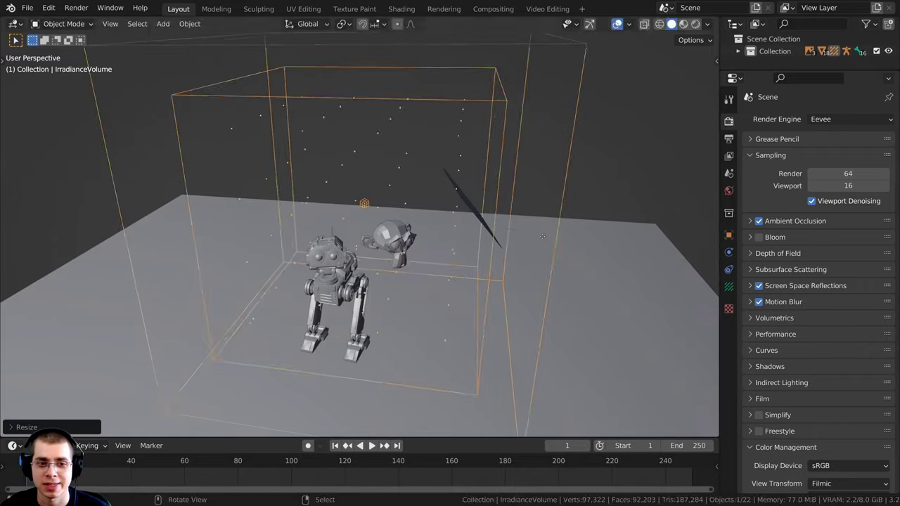
# - Move the irradiance volume vertically and scale it up uniformly so it surrounds the robot, monkey head and tilted plane
pyautogui.press('g')
pyautogui.press('z')
pyautogui.click(552, 249)
pyautogui.press('s')
pyautogui.click(572, 227)
pyautogui.moveTo(552, 249); pyautogui.dragTo(582, 272, button='middle')
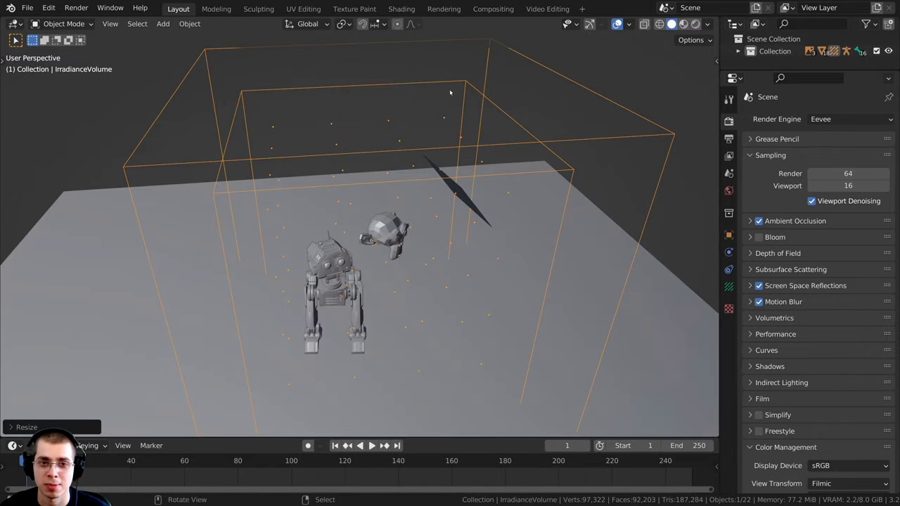
pyautogui.moveTo(497, 201); pyautogui.dragTo(278, 174, button='middle')
pyautogui.press('s')
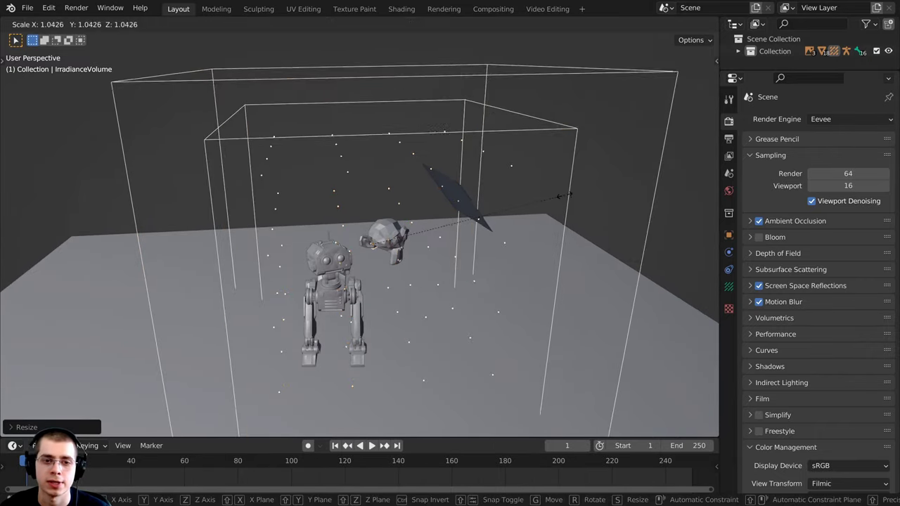
pyautogui.click(561, 194)
# - Adjust the irradiance volume's height along Z, reposition it and enlarge it uniformly around the objects
pyautogui.scroll(-3, 561, 194)
pyautogui.moveTo(560, 193); pyautogui.dragTo(541, 159, button='middle')
pyautogui.press('s')
pyautogui.press('z')
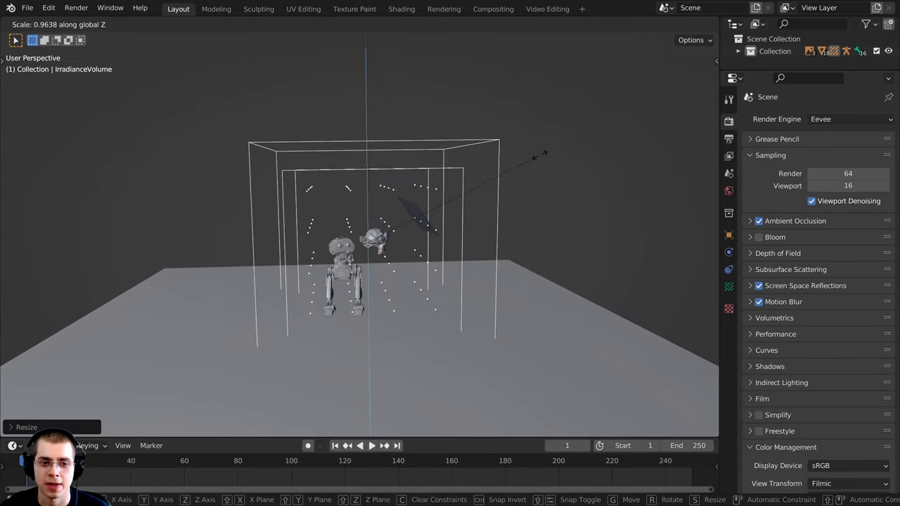
pyautogui.click(524, 162)
pyautogui.press('s')
pyautogui.press('g')
pyautogui.click(546, 180)
pyautogui.press('s')
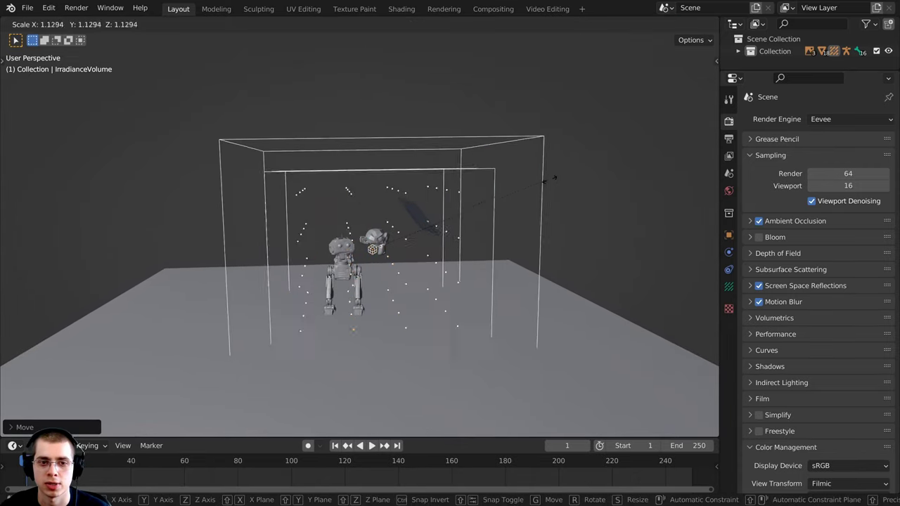
pyautogui.click(550, 179)
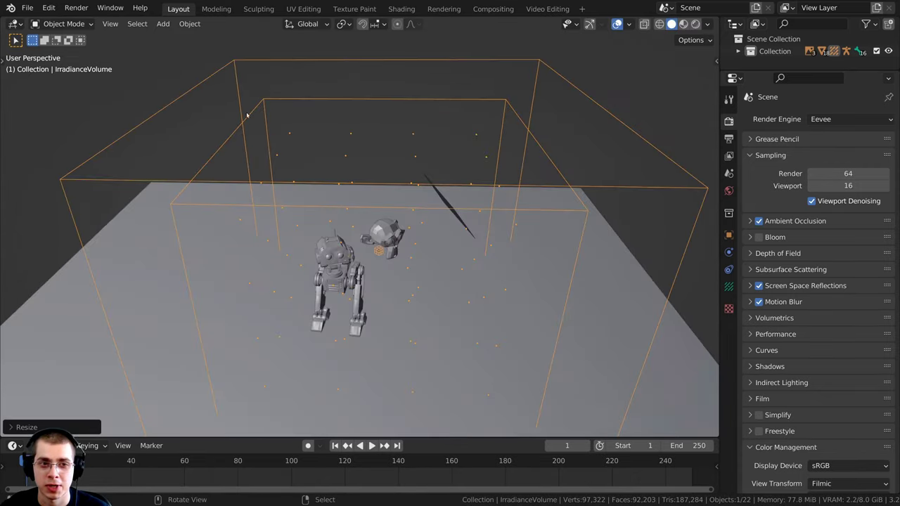
# - Reposition the irradiance volume over the floor so the robot, monkey head and tilted plane sit well inside it
pyautogui.moveTo(247, 115); pyautogui.dragTo(264, 134, button='middle')
pyautogui.press('g')
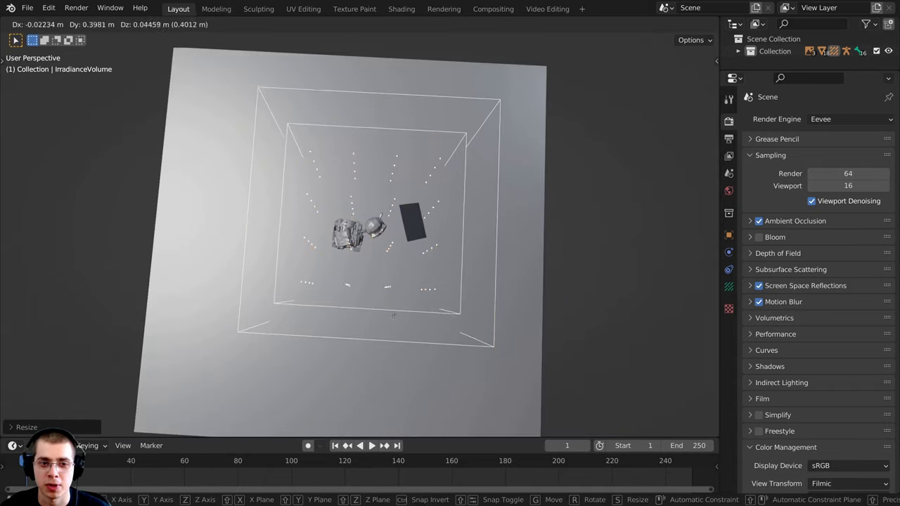
pyautogui.click(265, 135)
pyautogui.moveTo(416, 217); pyautogui.dragTo(446, 241, button='middle')
pyautogui.press('g')
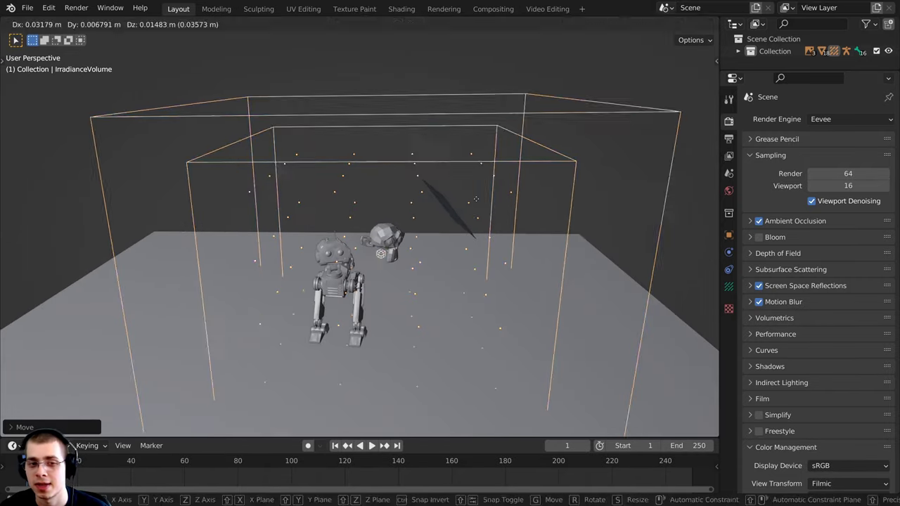
pyautogui.click(436, 208)
pyautogui.moveTo(436, 208); pyautogui.dragTo(390, 226, button='middle')
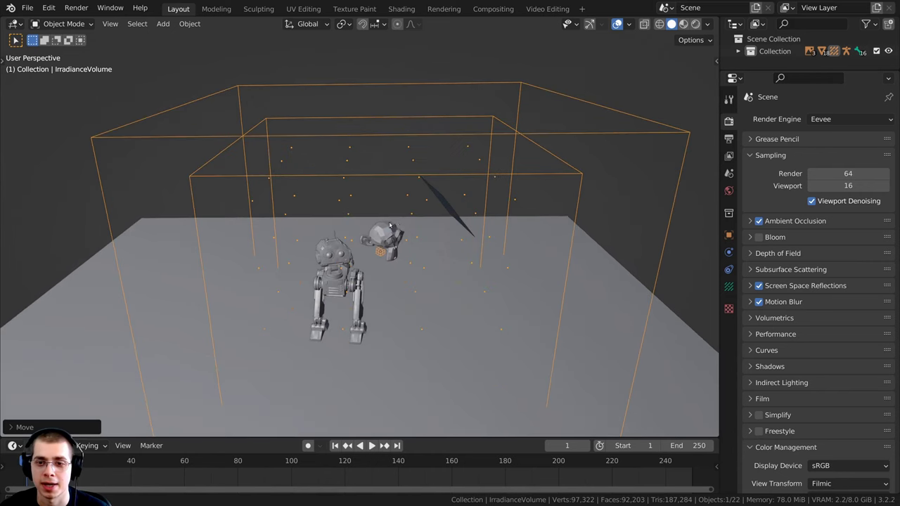
# - Show the irradiance volume's probe settings, widen the properties area and set the X, Y and Z resolution to 8
pyautogui.click(729, 286)
pyautogui.moveTo(717, 283); pyautogui.dragTo(679, 283)
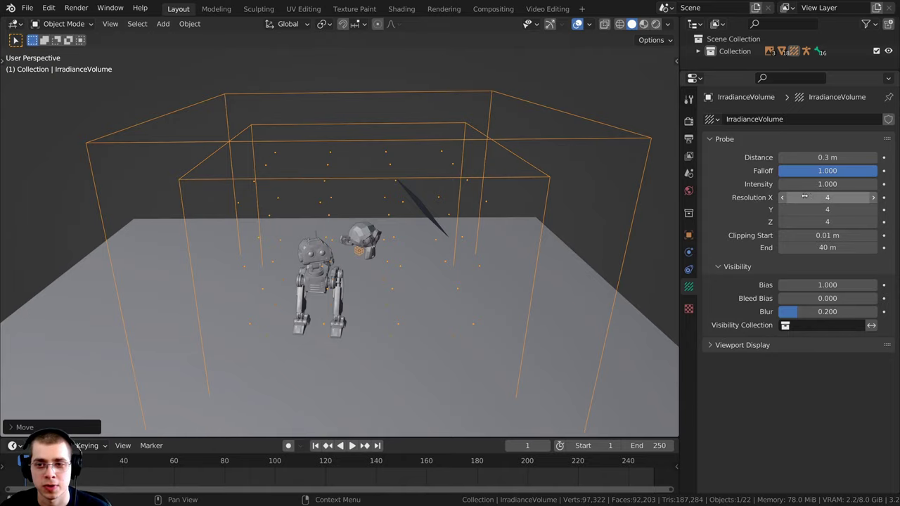
pyautogui.moveTo(359, 148); pyautogui.dragTo(400, 173, button='middle')
pyautogui.moveTo(450, 120); pyautogui.dragTo(438, 163, button='middle')
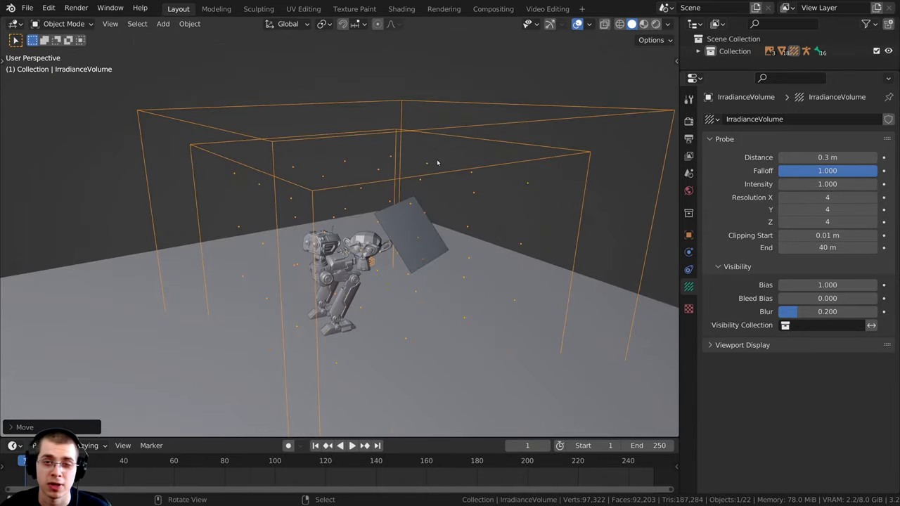
pyautogui.moveTo(500, 181); pyautogui.dragTo(553, 190, button='middle')
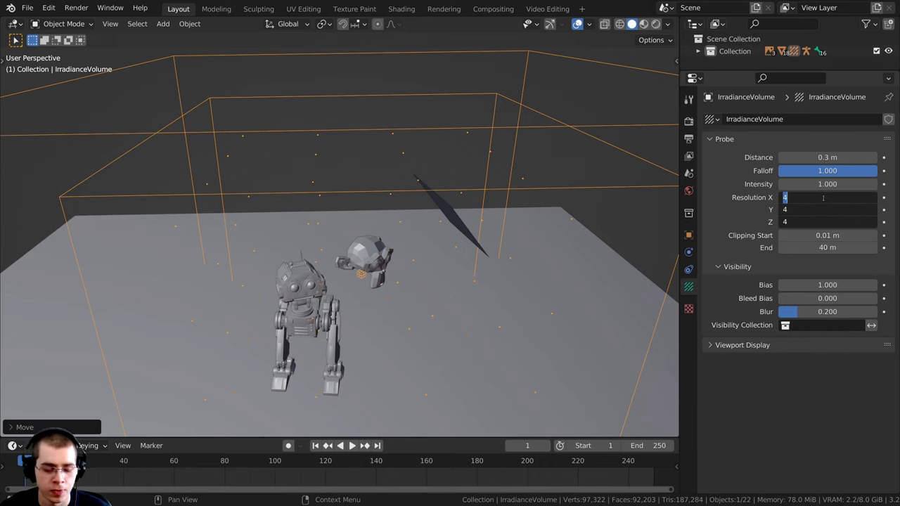
pyautogui.write('8')
pyautogui.press('Return')
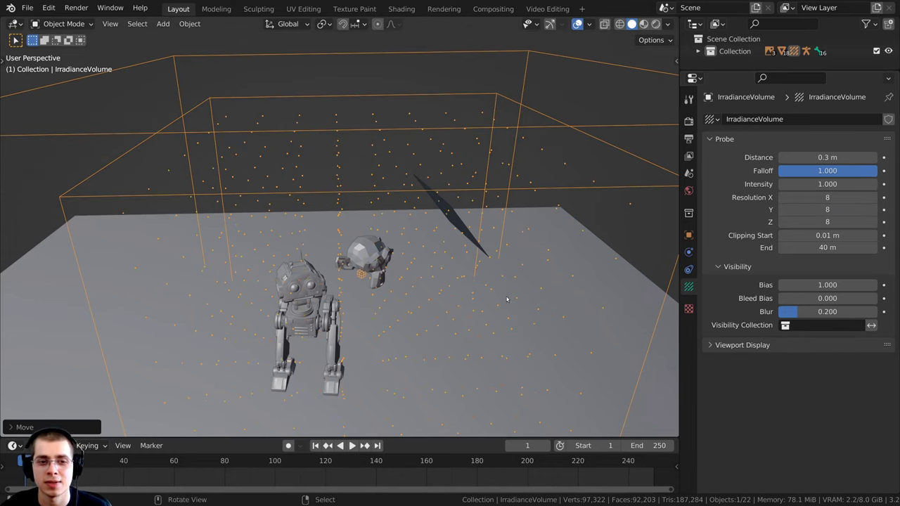
pyautogui.moveTo(506, 298); pyautogui.dragTo(464, 268, button='middle')
pyautogui.press('s')
pyautogui.rightClick(556, 257)
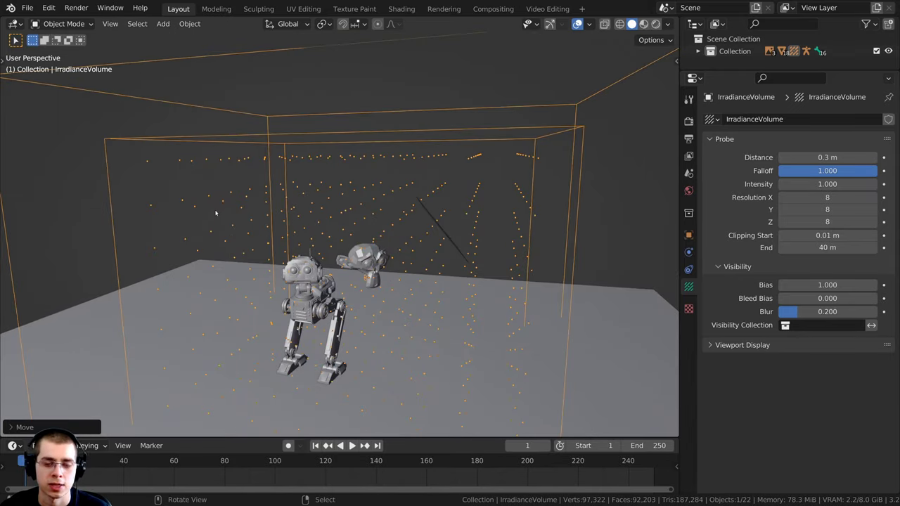
pyautogui.moveTo(305, 208); pyautogui.dragTo(387, 302, button='middle')
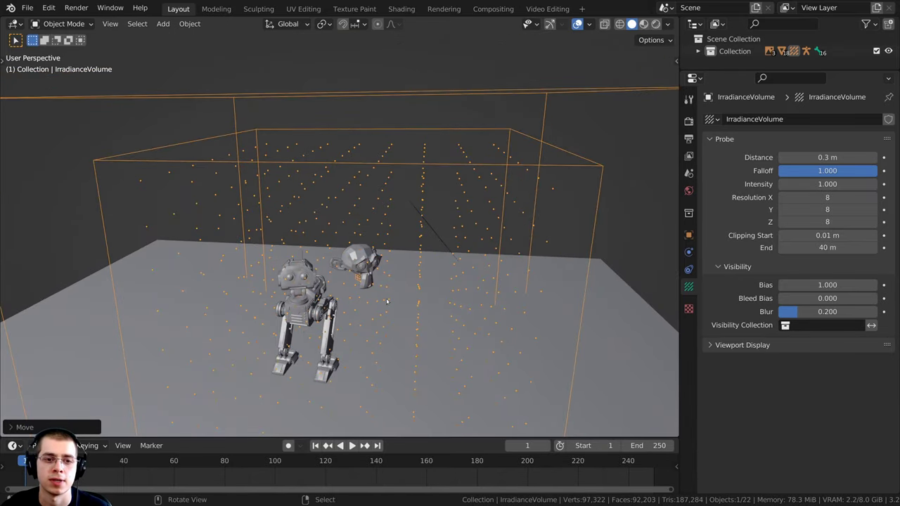
# - Switch the viewport to Rendered shading and move the glowing tilted plane slightly
pyautogui.press('z')
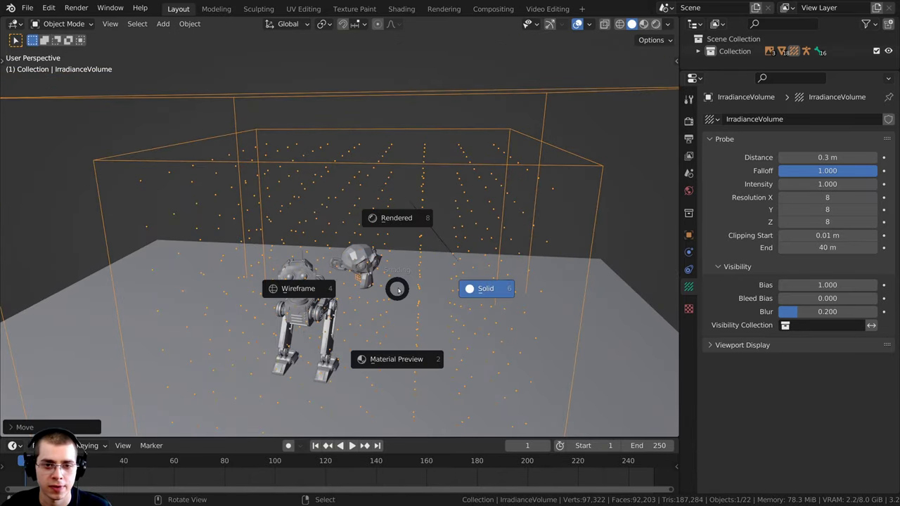
pyautogui.click(399, 211)
pyautogui.moveTo(394, 246)
pyautogui.mouseDown(button='middle')
pyautogui.moveTo(391, 233)
pyautogui.moveTo(333, 199)
pyautogui.moveTo(424, 202)
pyautogui.mouseUp(button='middle')
pyautogui.scroll(4, 392, 233)
pyautogui.click(506, 145)
pyautogui.press('g')
pyautogui.click(483, 147)
# - Show the scene's Eevee render settings while viewing the glowing plane and monkey head closely
pyautogui.moveTo(489, 170); pyautogui.dragTo(525, 166, button='middle')
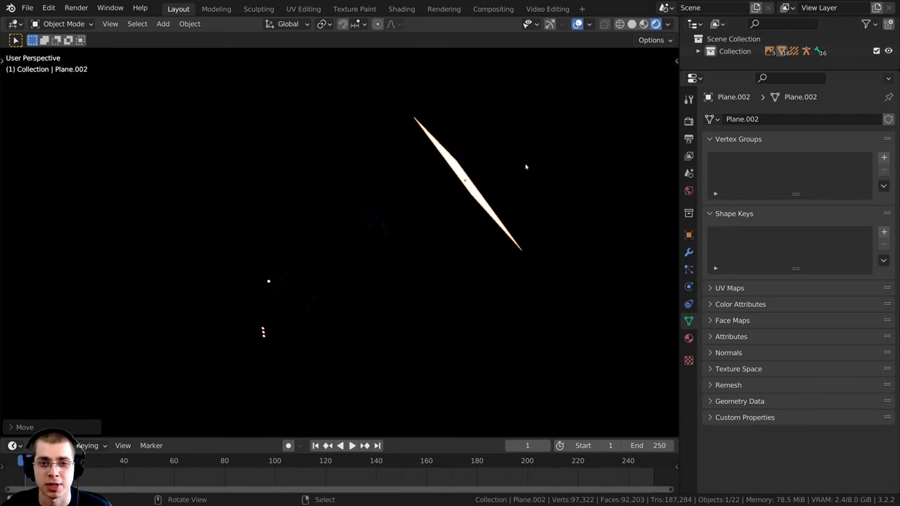
pyautogui.click(689, 138)
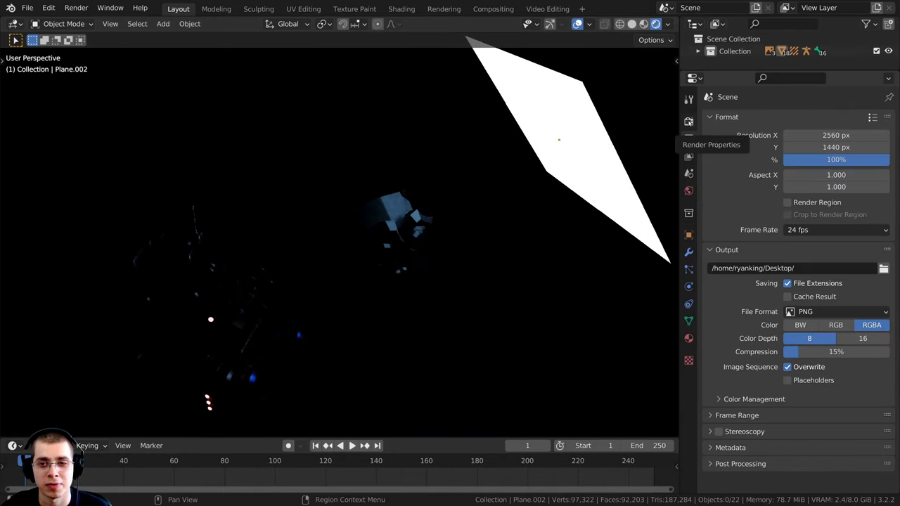
pyautogui.click(688, 121)
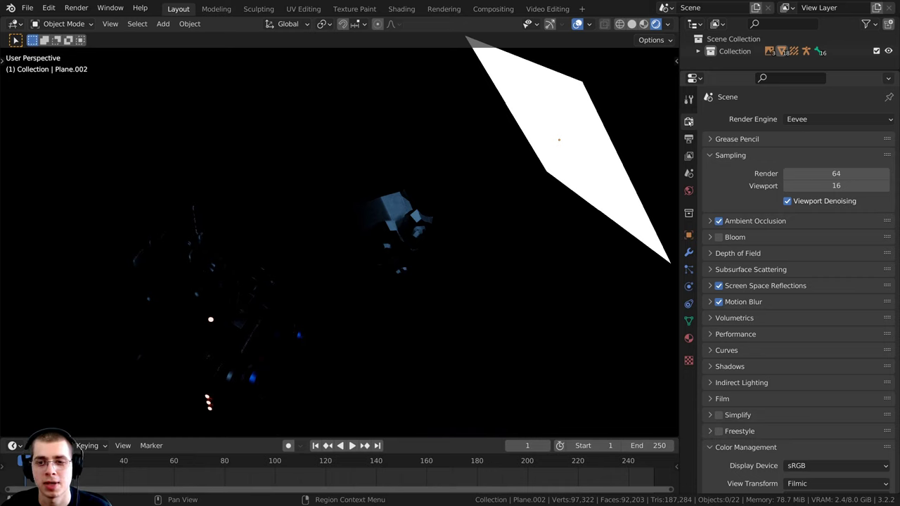
# - Bake the indirect lighting for the scene in Eevee
pyautogui.click(800, 121)
pyautogui.click(802, 122)
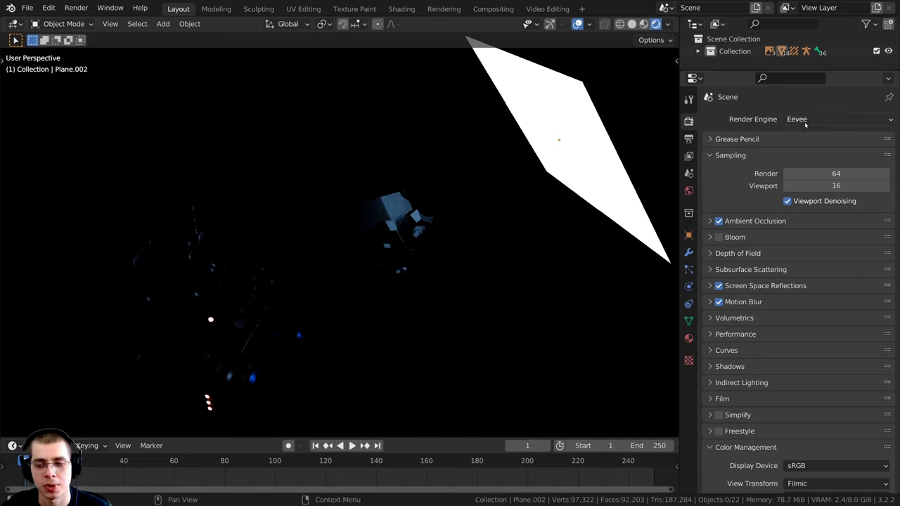
pyautogui.scroll(-1, 729, 191)
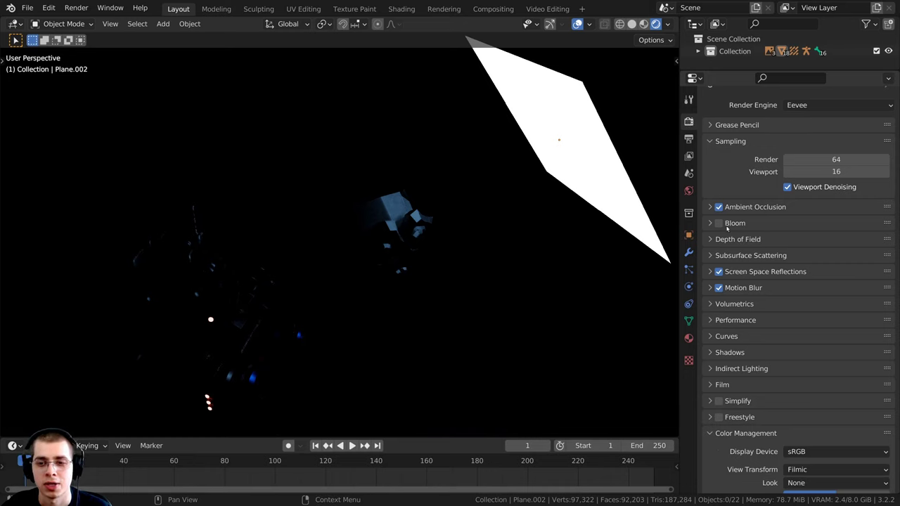
pyautogui.scroll(-1, 725, 296)
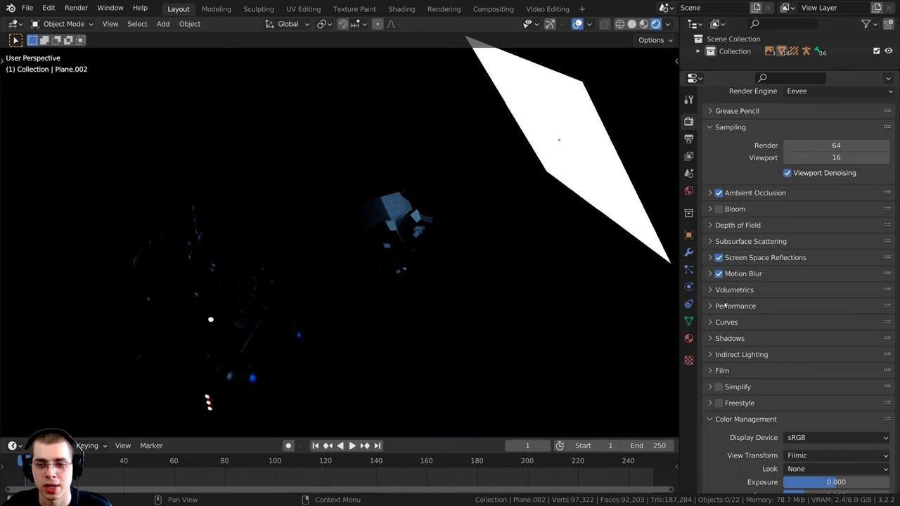
pyautogui.click(710, 355)
pyautogui.scroll(-3, 730, 345)
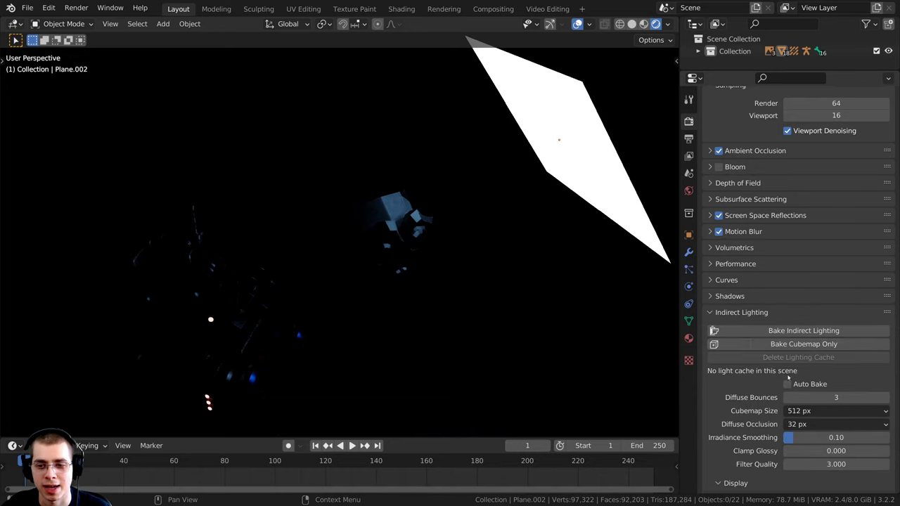
pyautogui.click(791, 332)
# - Reposition the emissive light plane beside the monkey head
pyautogui.moveTo(566, 280); pyautogui.dragTo(350, 144, button='middle')
pyautogui.scroll(10, 350, 145)
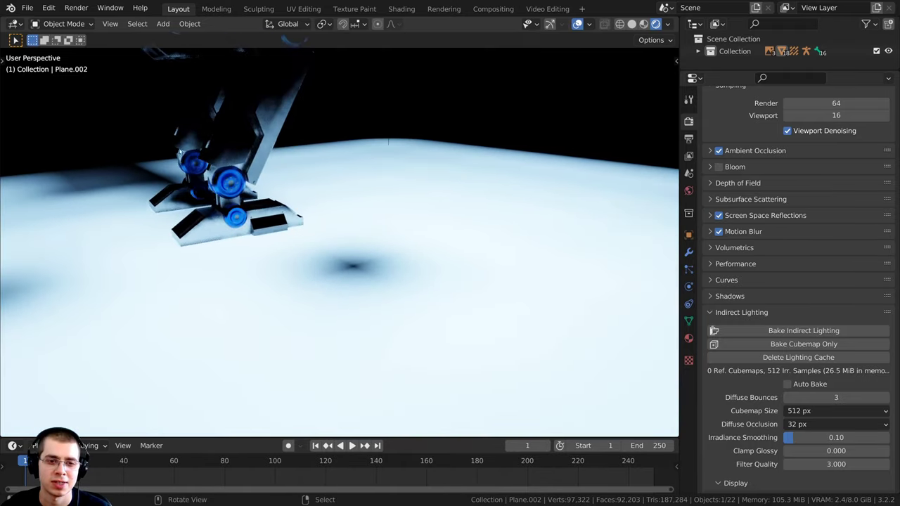
pyautogui.moveTo(180, 152); pyautogui.dragTo(185, 219, button='middle')
pyautogui.scroll(-3, 252, 242)
pyautogui.moveTo(252, 242); pyautogui.dragTo(439, 170, button='middle')
pyautogui.press('g')
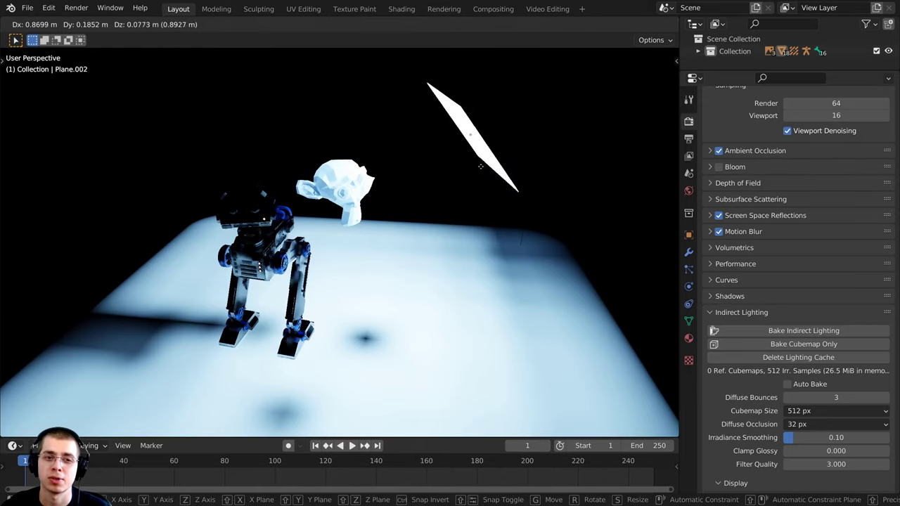
pyautogui.click(464, 176)
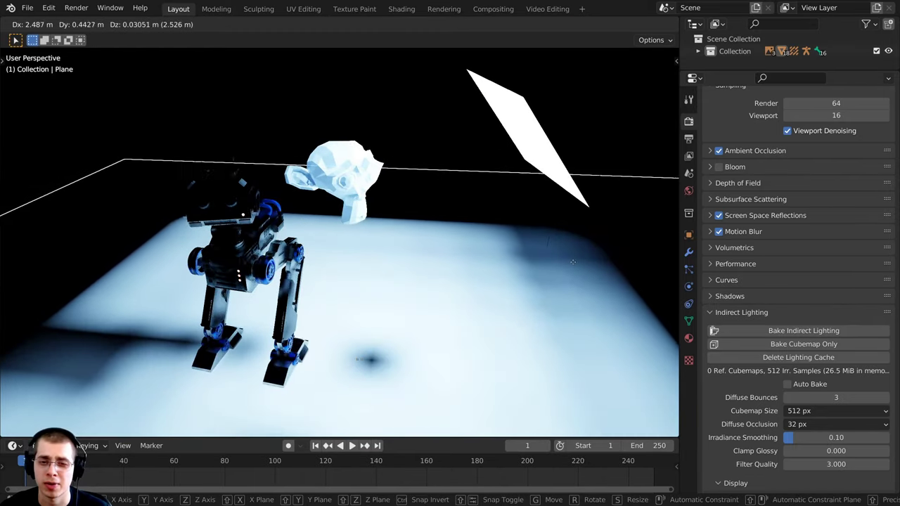
# - Move the large ground plane along the global Z axis
pyautogui.press('z')
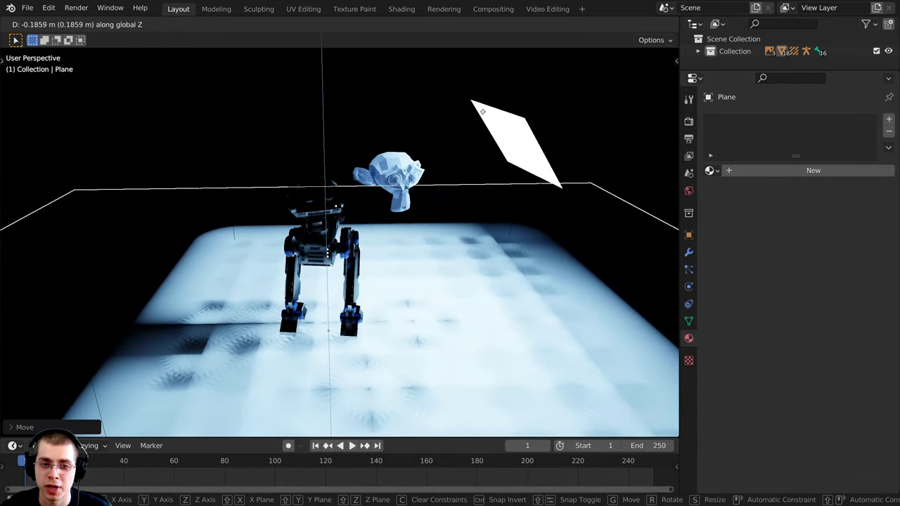
pyautogui.click(463, 121)
pyautogui.moveTo(464, 121); pyautogui.dragTo(503, 121, button='middle')
pyautogui.scroll(3, 366, 341)
pyautogui.scroll(-3, 418, 219)
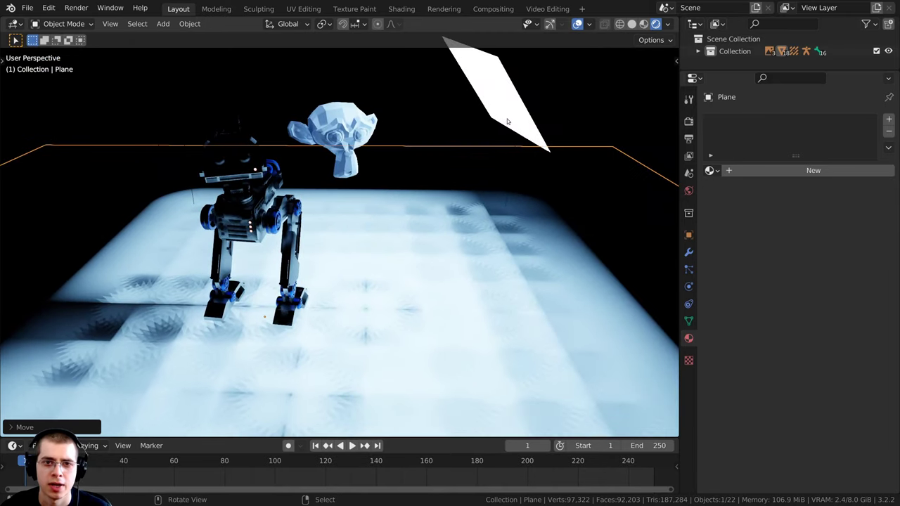
# - Move the emissive light plane freely around the scene and leave it high up beside the lit floor
pyautogui.rightClick(508, 122)
pyautogui.press('g')
pyautogui.click(137, 150)
pyautogui.scroll(-5, 390, 205)
pyautogui.press('g')
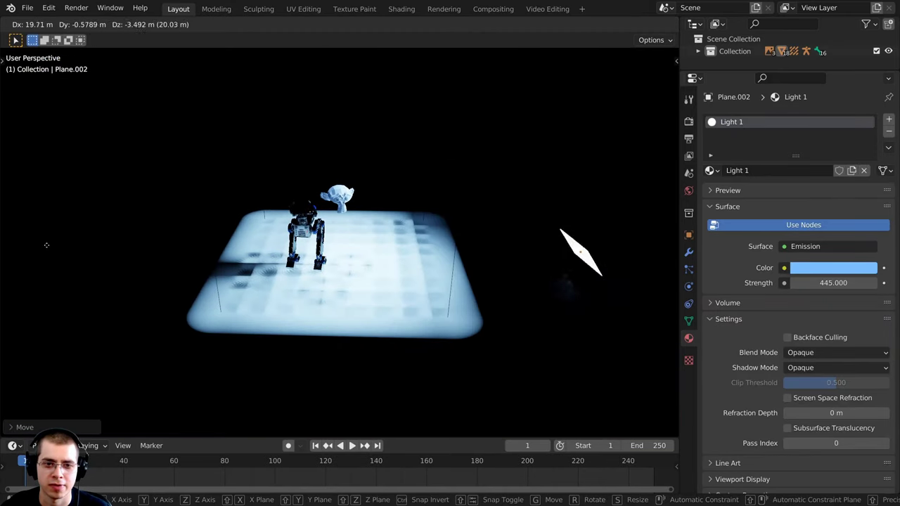
pyautogui.click(78, 164)
pyautogui.press('g')
pyautogui.click(288, 163)
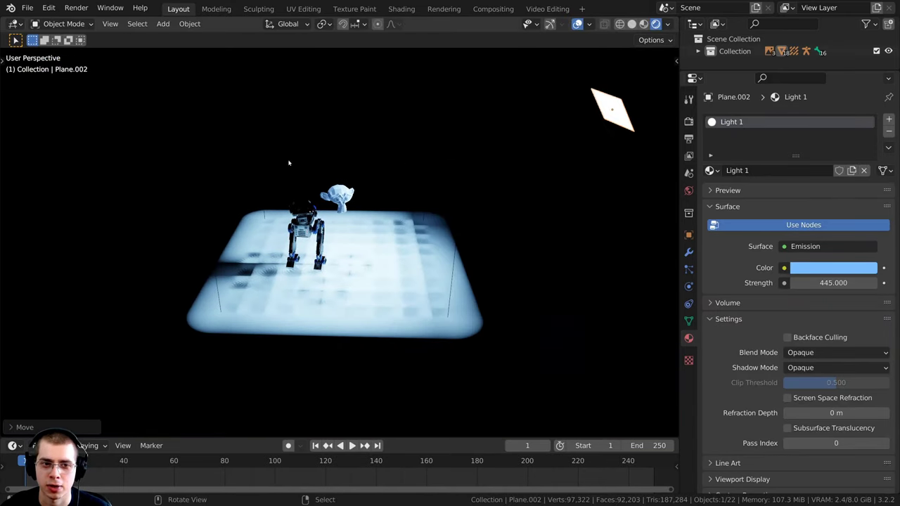
pyautogui.click(454, 253)
pyautogui.press('g')
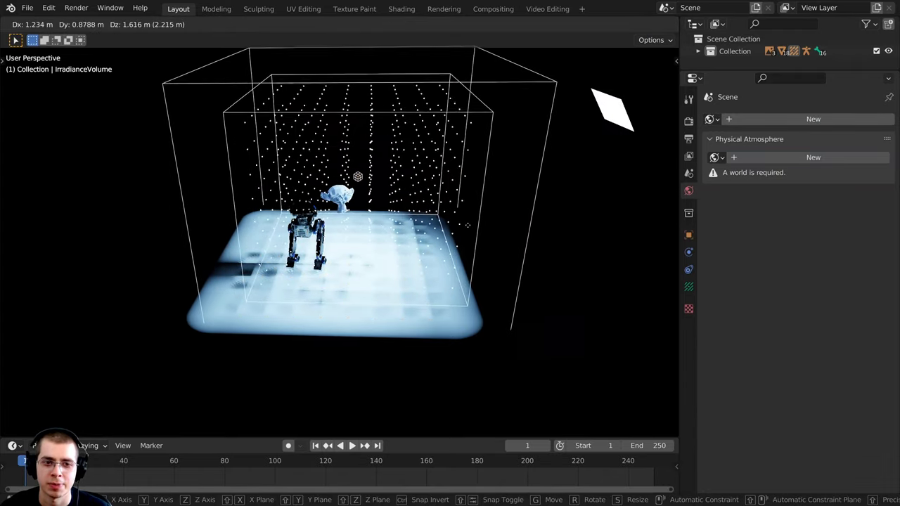
pyautogui.rightClick(463, 202)
# - Bring the emissive light plane in close above the monkey head
pyautogui.click(606, 113)
pyautogui.press('g')
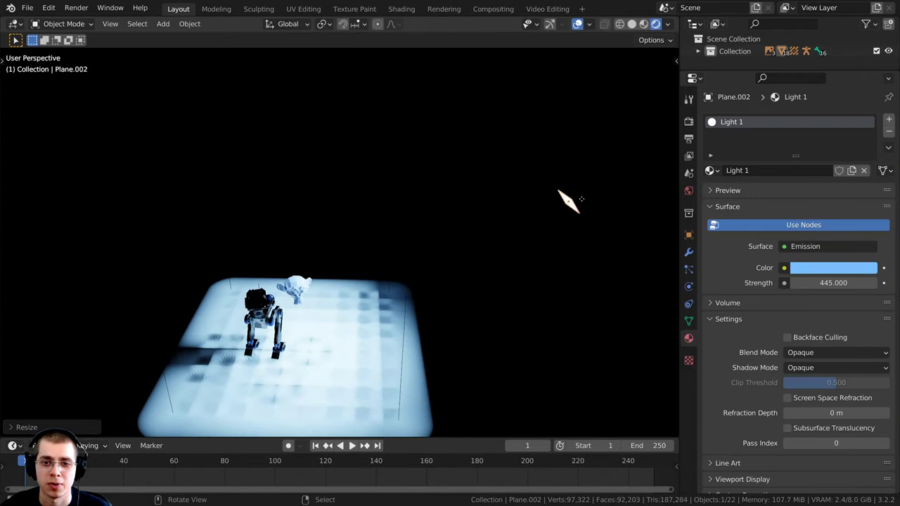
pyautogui.click(415, 194)
pyautogui.scroll(4, 415, 194)
# - Rotate the light plane to face downward and place it above the robot
pyautogui.press('r')
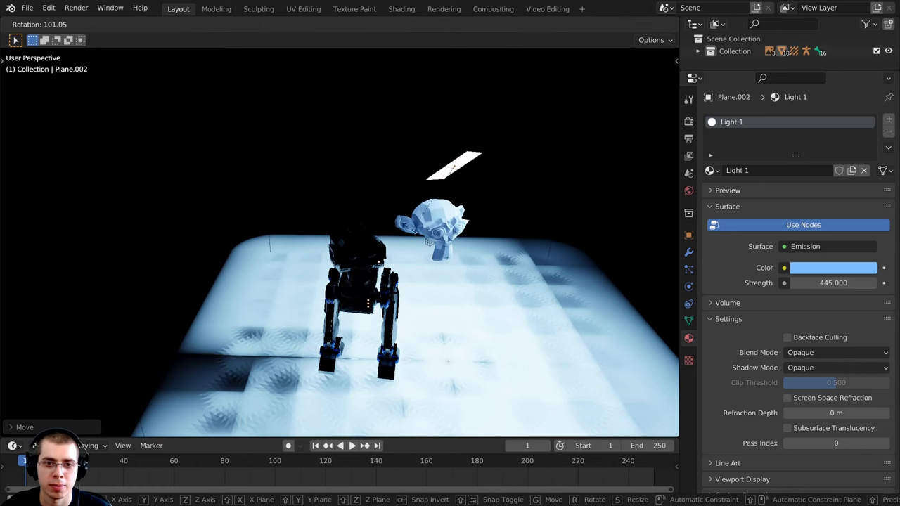
pyautogui.click(495, 169)
pyautogui.press('r')
pyautogui.press('r')
pyautogui.click(516, 203)
pyautogui.press('r')
pyautogui.press('Escape')
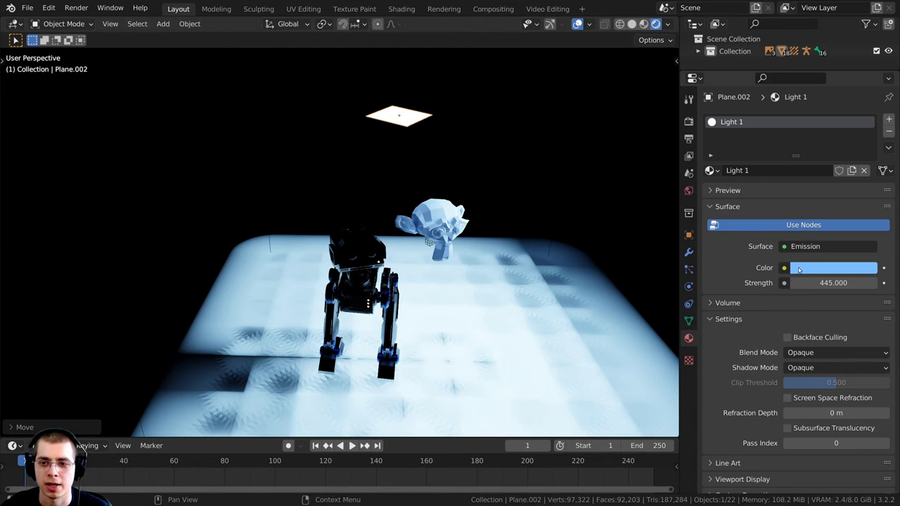
# - Change the Light 1 emission color to a pale salmon pink and resize the light plane
pyautogui.click(833, 268)
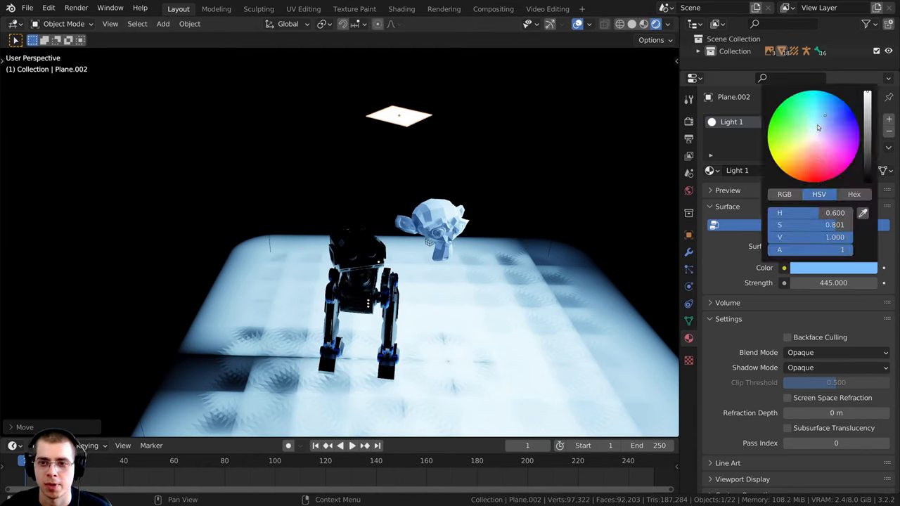
pyautogui.moveTo(818, 128); pyautogui.dragTo(809, 155)
pyautogui.moveTo(485, 272); pyautogui.dragTo(532, 256, button='middle')
pyautogui.press('s')
pyautogui.click(576, 240)
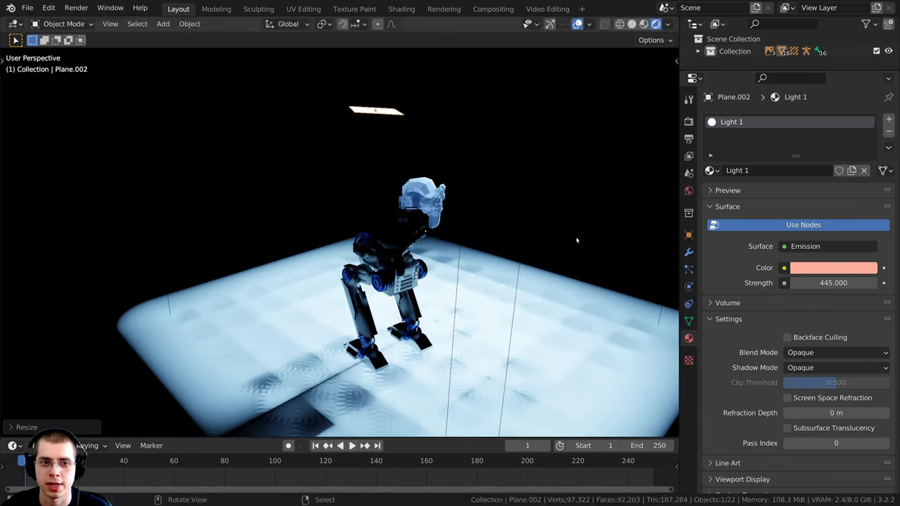
# - Enlarge the light plane above the monkey head and rotate it until it is nearly level
pyautogui.press('g')
pyautogui.click(623, 197)
pyautogui.press('s')
pyautogui.click(21, 213)
pyautogui.moveTo(99, 214); pyautogui.dragTo(521, 230, button='middle')
pyautogui.press('r')
pyautogui.click(672, 140)
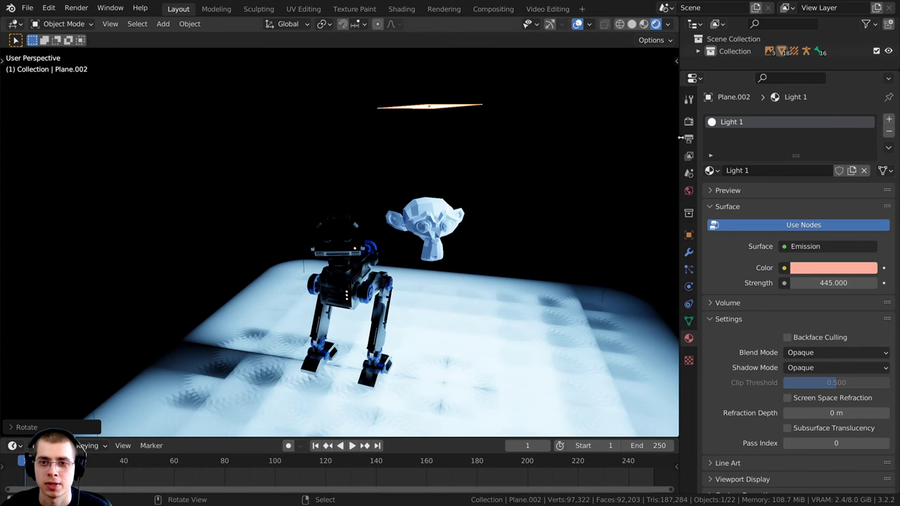
# - Rebake the indirect lighting with the salmon light and check the result on the monkey head, robot and floor
pyautogui.click(688, 123)
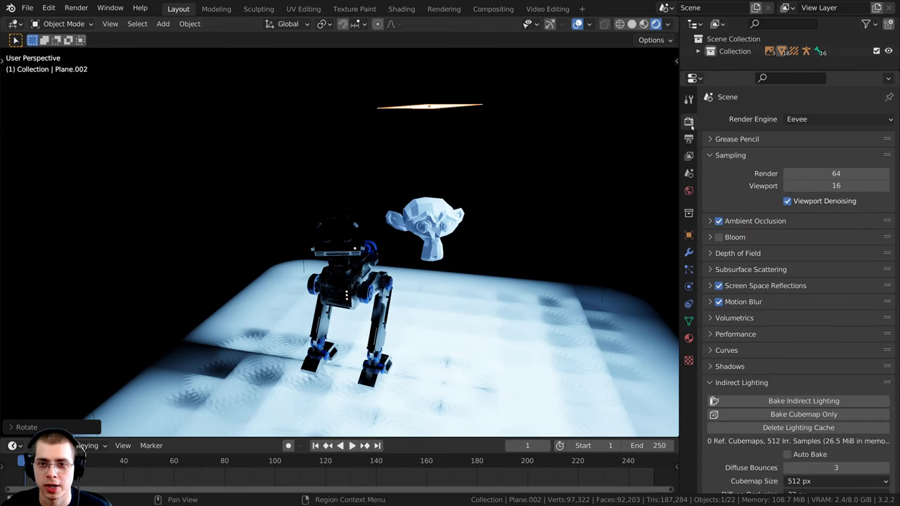
pyautogui.scroll(-1, 784, 354)
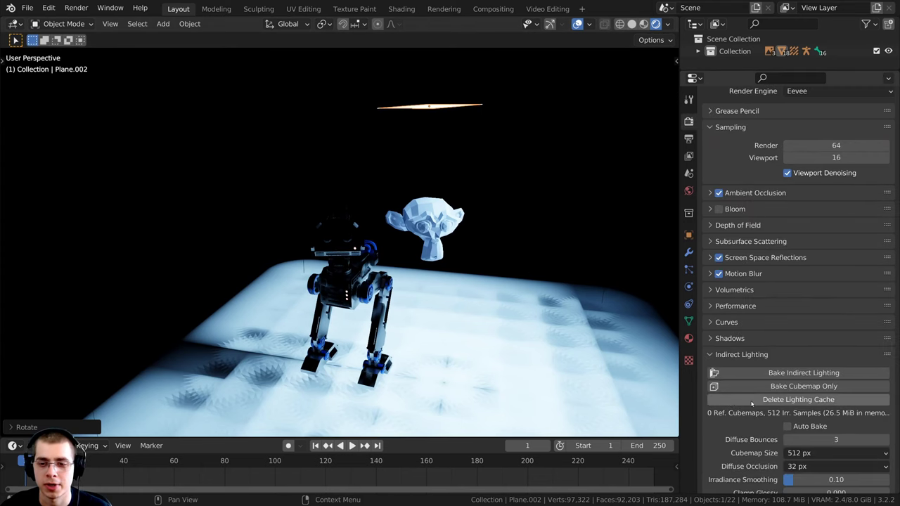
pyautogui.click(783, 374)
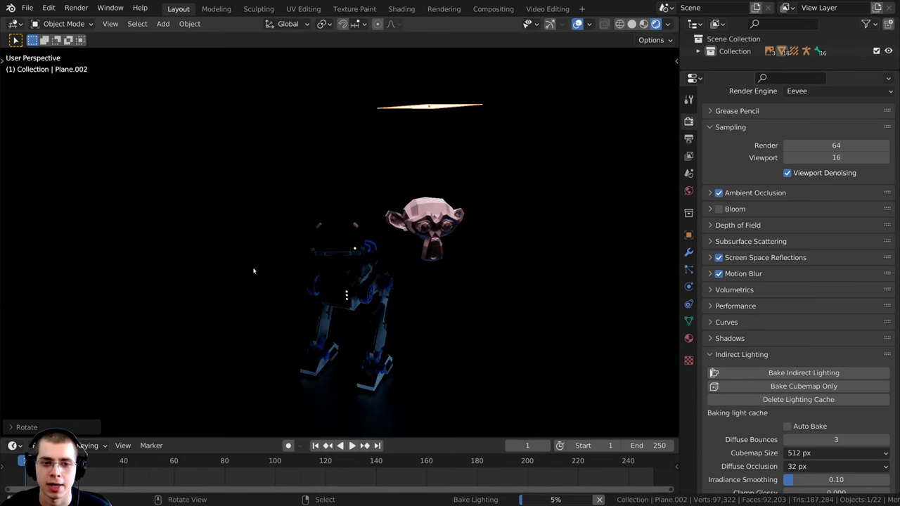
pyautogui.moveTo(506, 322); pyautogui.dragTo(461, 310, button='middle')
pyautogui.scroll(5, 464, 177)
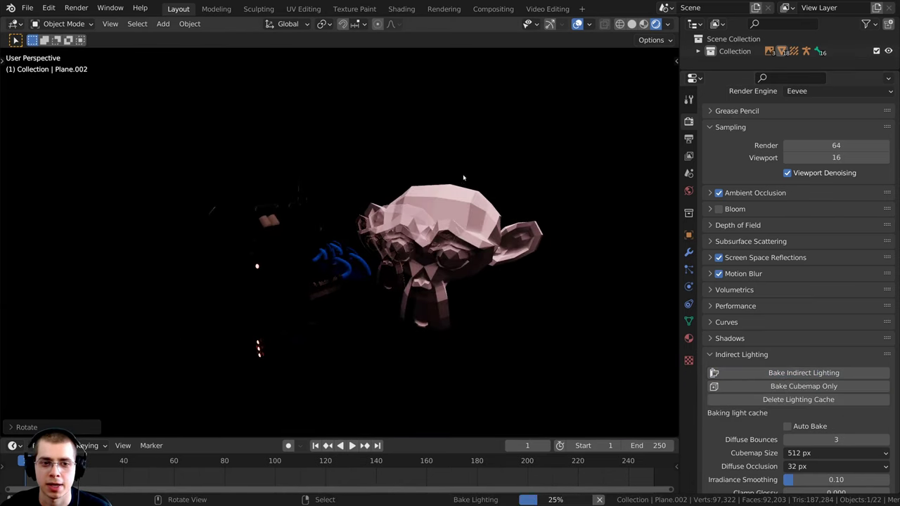
pyautogui.moveTo(464, 177); pyautogui.dragTo(421, 208, button='middle')
pyautogui.scroll(-3, 431, 136)
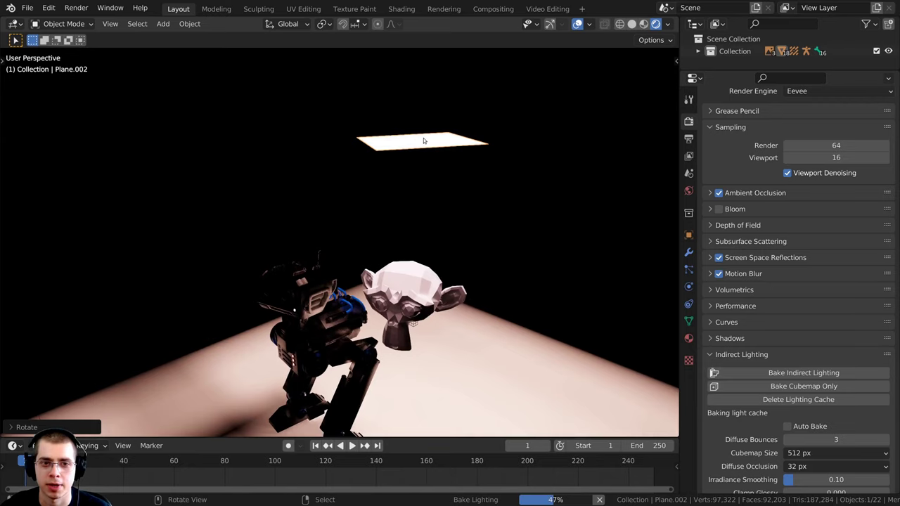
pyautogui.moveTo(423, 281); pyautogui.dragTo(376, 360, button='middle')
pyautogui.scroll(-4, 424, 340)
pyautogui.scroll(1, 377, 362)
# - Select the irradiance volume surrounding the robot and monkey head
pyautogui.click(440, 371)
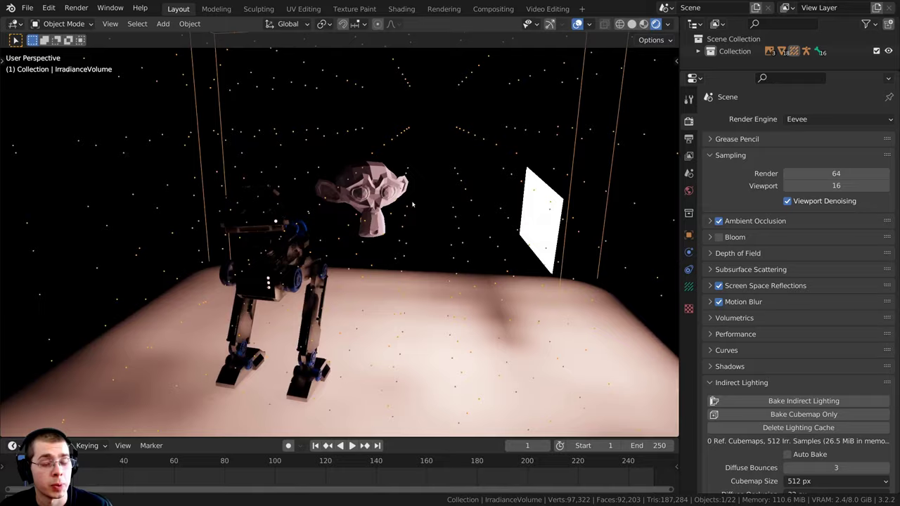
pyautogui.moveTo(409, 189); pyautogui.dragTo(428, 191, button='middle')
pyautogui.scroll(1, 416, 156)
pyautogui.press('g')
pyautogui.rightClick(480, 140)
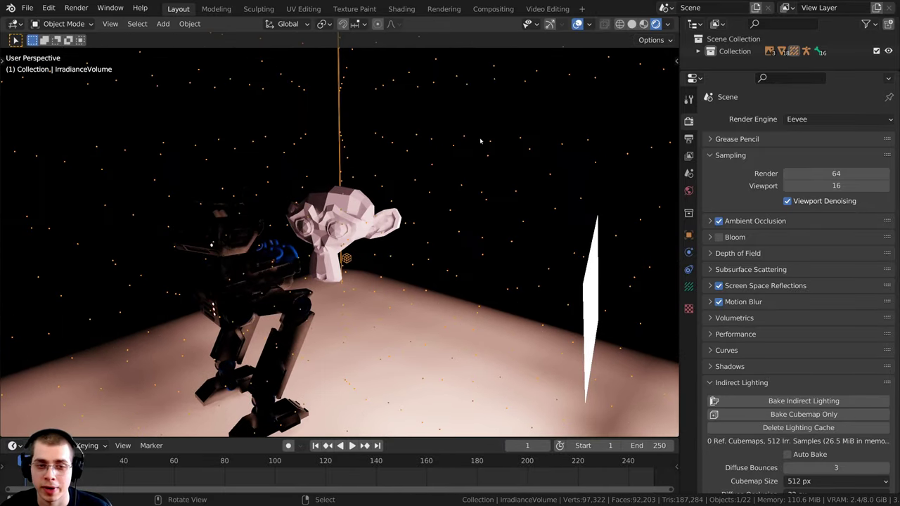
pyautogui.moveTo(434, 138); pyautogui.dragTo(464, 147, button='middle')
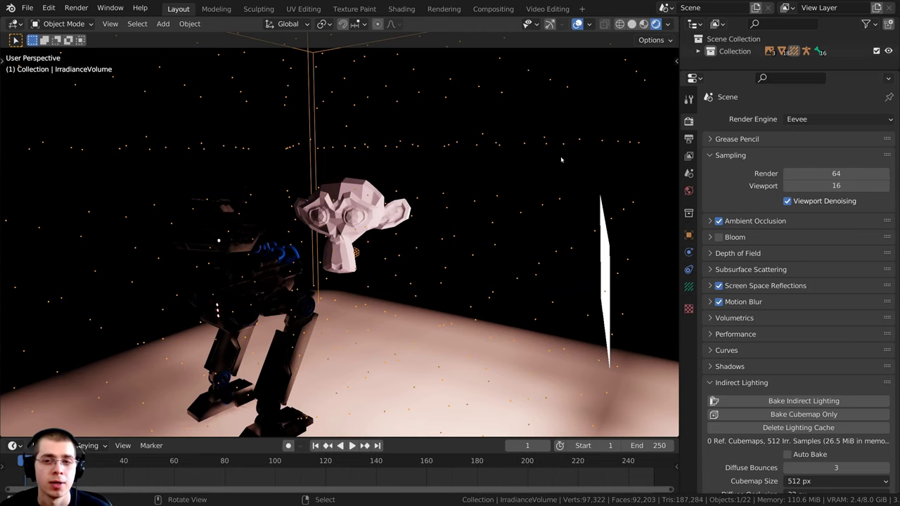
# - Switch the render engine to Cycles and delete the irradiance volume
pyautogui.click(796, 119)
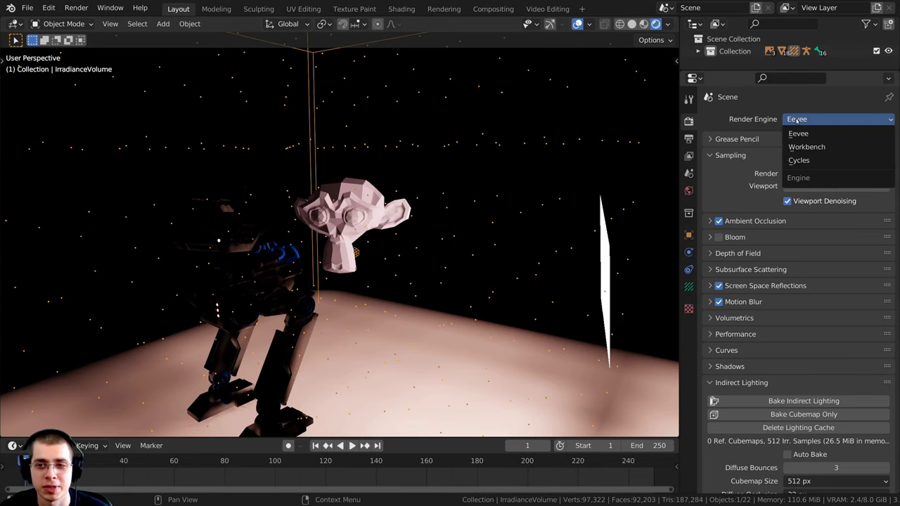
pyautogui.click(798, 160)
pyautogui.moveTo(432, 257); pyautogui.dragTo(393, 155, button='middle')
pyautogui.press('x')
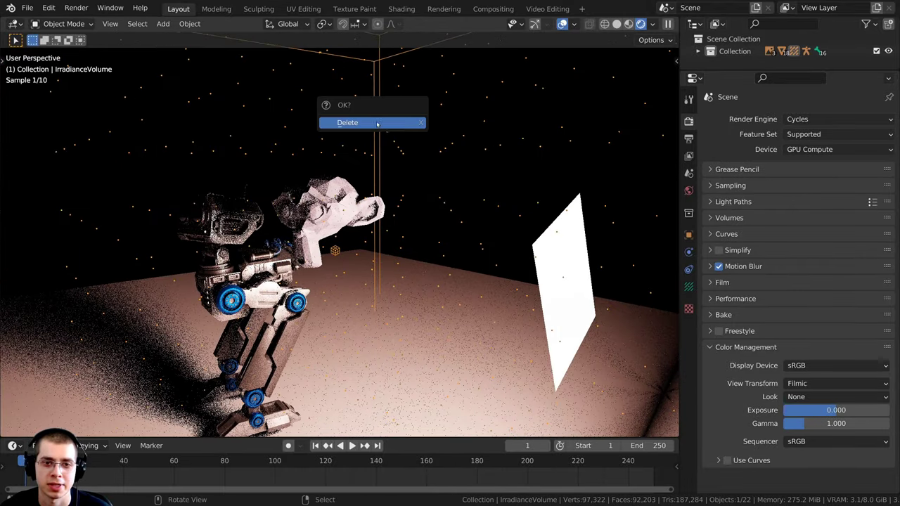
pyautogui.click(376, 122)
# - Move and rotate the emissive light plane around the robot and monkey head to change the lighting in Cycles
pyautogui.click(567, 301)
pyautogui.moveTo(563, 301); pyautogui.dragTo(650, 270, button='middle')
pyautogui.press('g')
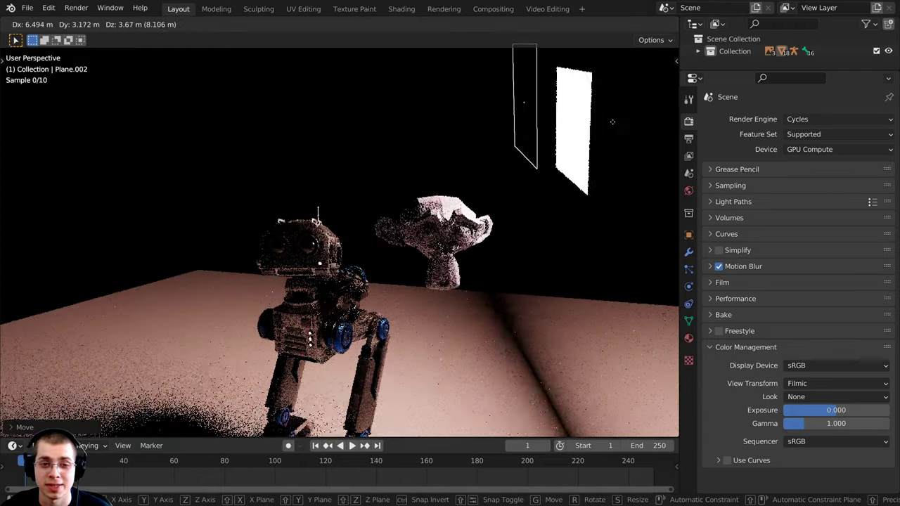
pyautogui.click(540, 116)
pyautogui.moveTo(540, 116); pyautogui.dragTo(560, 113, button='middle')
pyautogui.press('g')
pyautogui.click(548, 83)
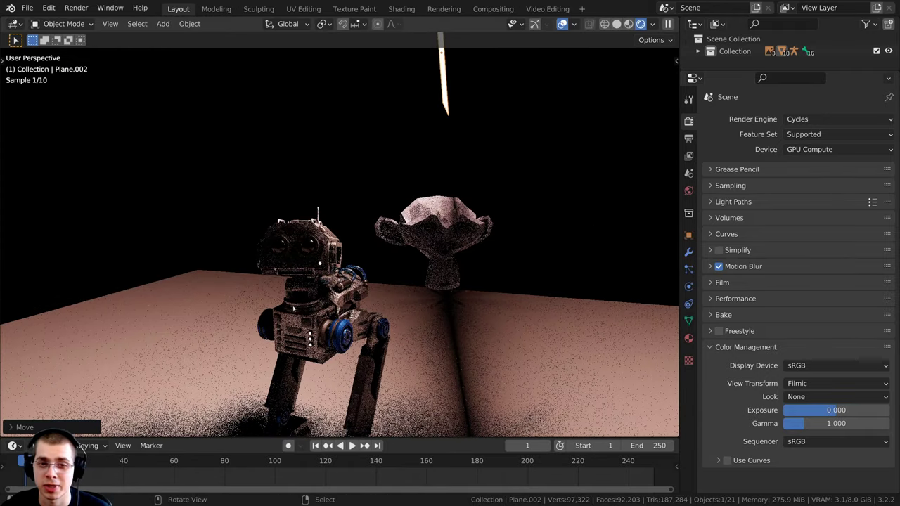
pyautogui.press('r')
pyautogui.press('g')
pyautogui.press('Return')
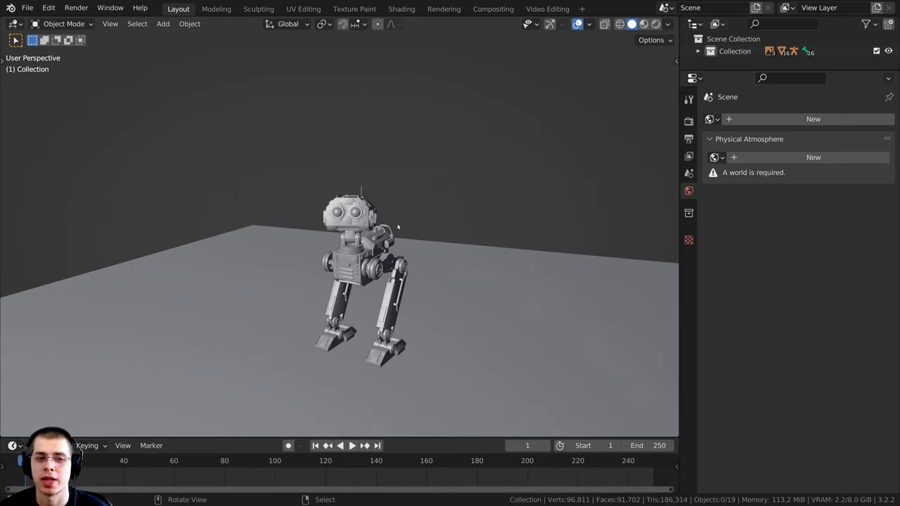
# - Switch the viewport to Rendered shading and view the robot with no lights or world in the scene
pyautogui.moveTo(398, 226); pyautogui.dragTo(534, 59, button='middle')
pyautogui.moveTo(296, 109); pyautogui.dragTo(639, 191, button='middle')
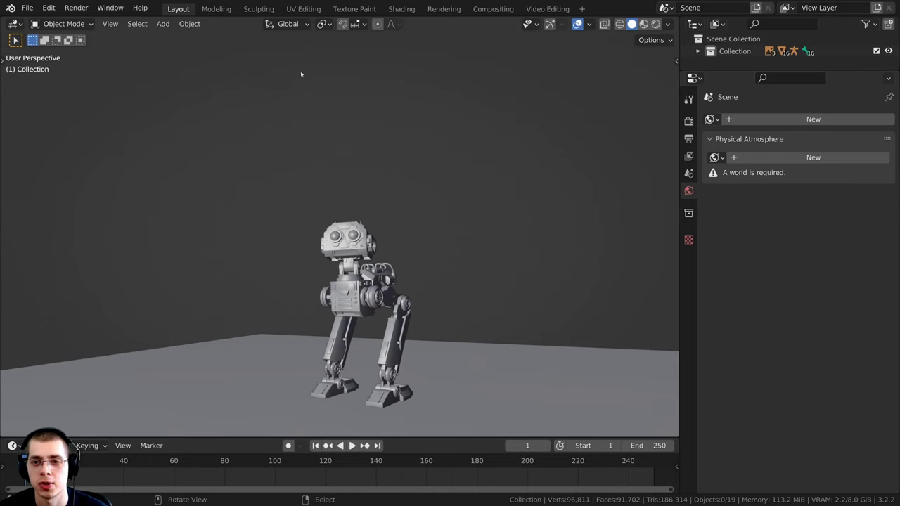
pyautogui.moveTo(301, 75); pyautogui.dragTo(211, 197, button='middle')
pyautogui.press('z')
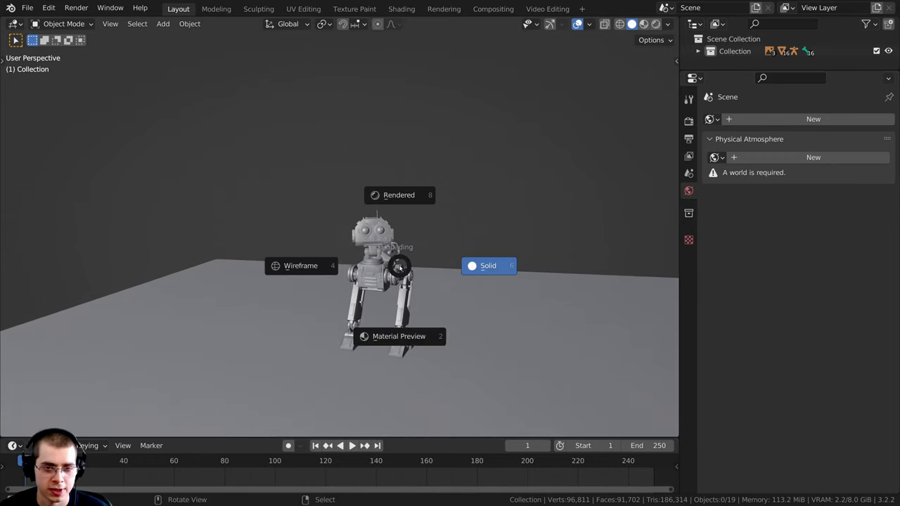
pyautogui.click(397, 194)
pyautogui.moveTo(480, 237); pyautogui.dragTo(647, 111, button='middle')
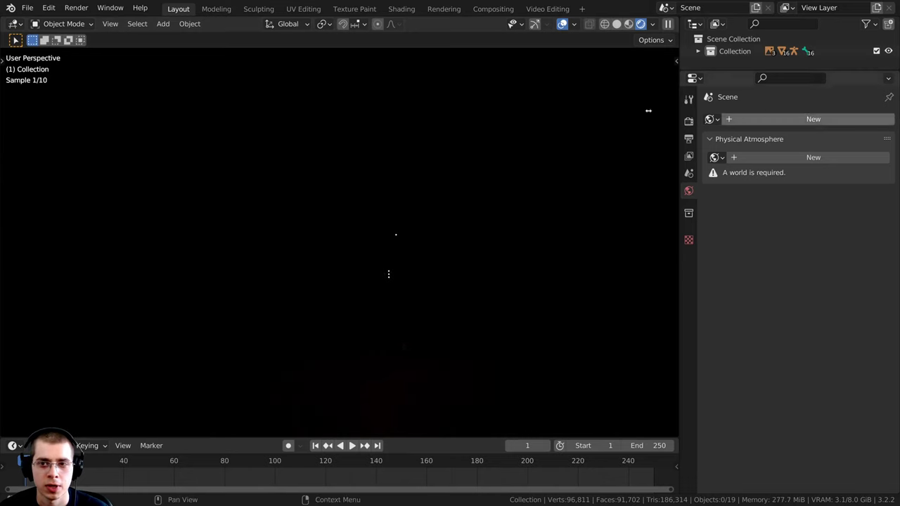
pyautogui.moveTo(464, 175); pyautogui.dragTo(529, 161, button='middle')
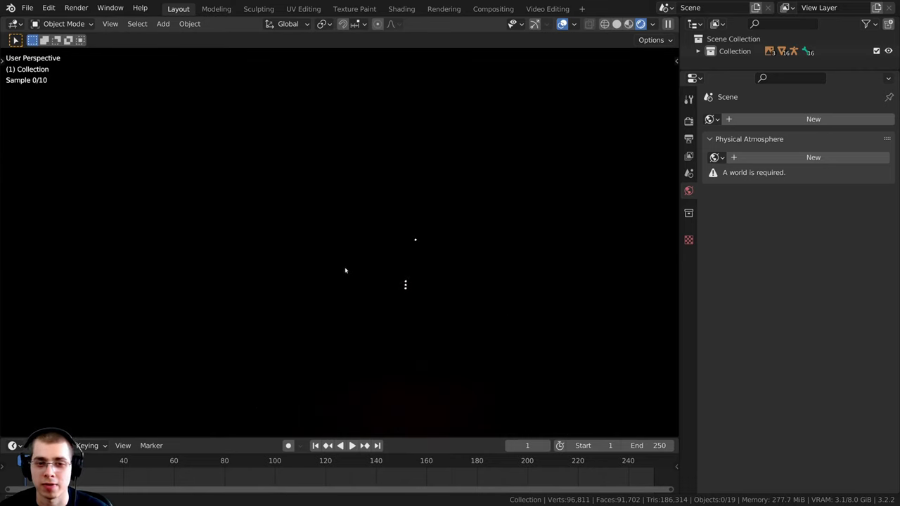
# - Create a new world for the scene and view the robot up close under its default dark background
pyautogui.click(778, 121)
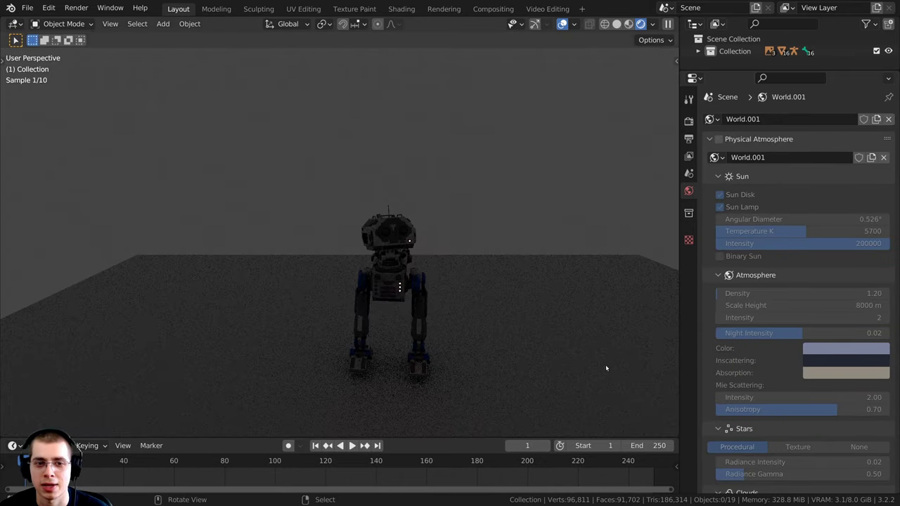
pyautogui.moveTo(452, 193); pyautogui.dragTo(452, 176, button='middle')
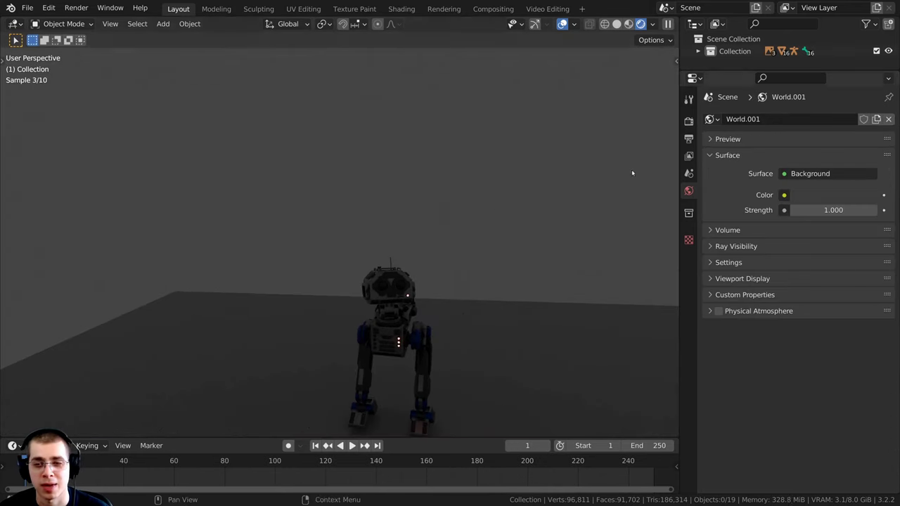
pyautogui.moveTo(352, 179); pyautogui.dragTo(339, 155, button='middle')
pyautogui.moveTo(507, 202); pyautogui.dragTo(394, 130, button='middle')
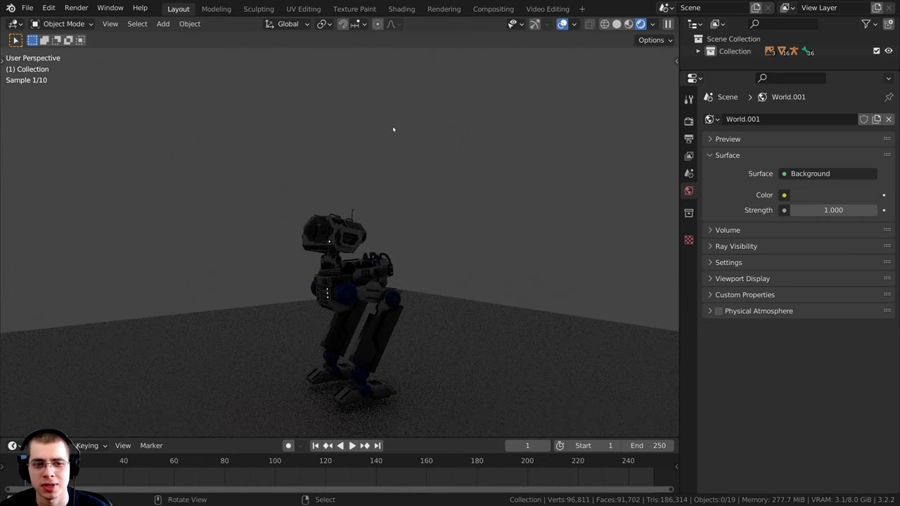
pyautogui.moveTo(365, 201); pyautogui.dragTo(514, 168, button='middle')
pyautogui.scroll(5, 511, 197)
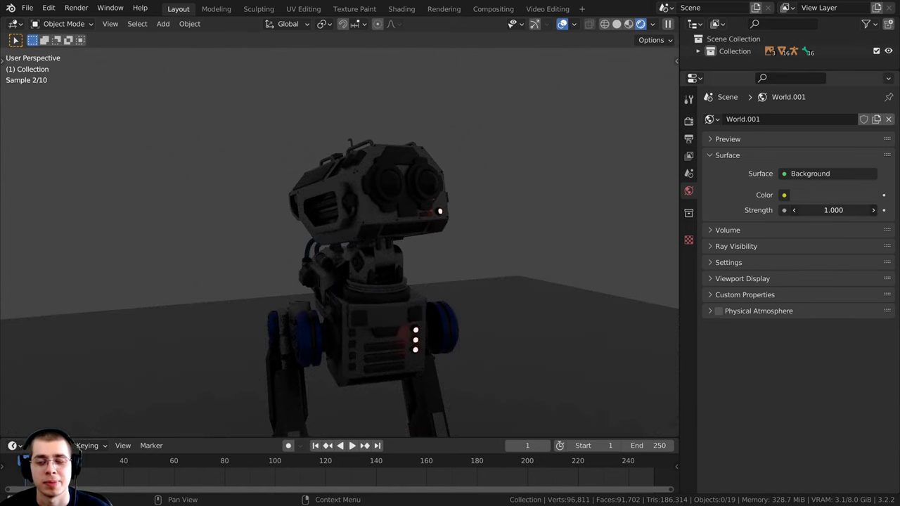
# - Raise the world background strength to 4.5
pyautogui.moveTo(833, 210); pyautogui.dragTo(858, 210)
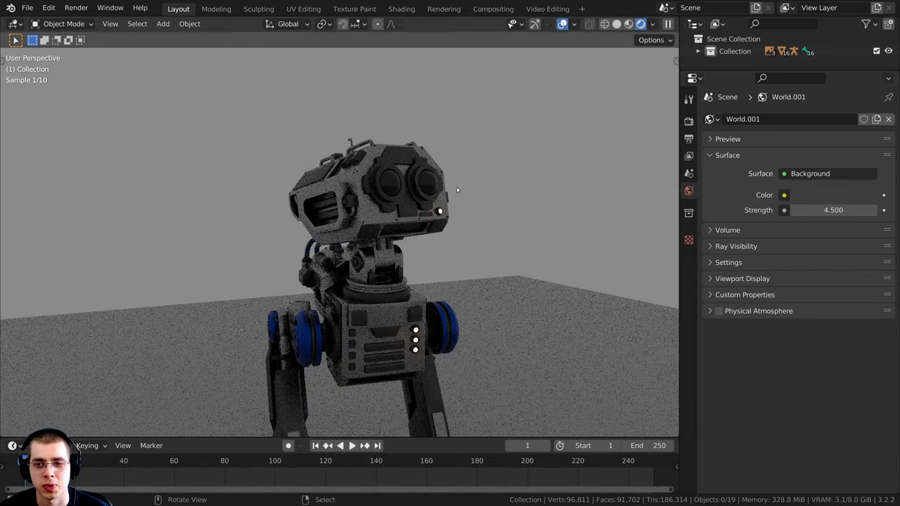
pyautogui.keyDown('shift'); pyautogui.moveTo(457, 190); pyautogui.dragTo(457, 223, button='middle'); pyautogui.keyUp('shift')
pyautogui.scroll(-2, 499, 234)
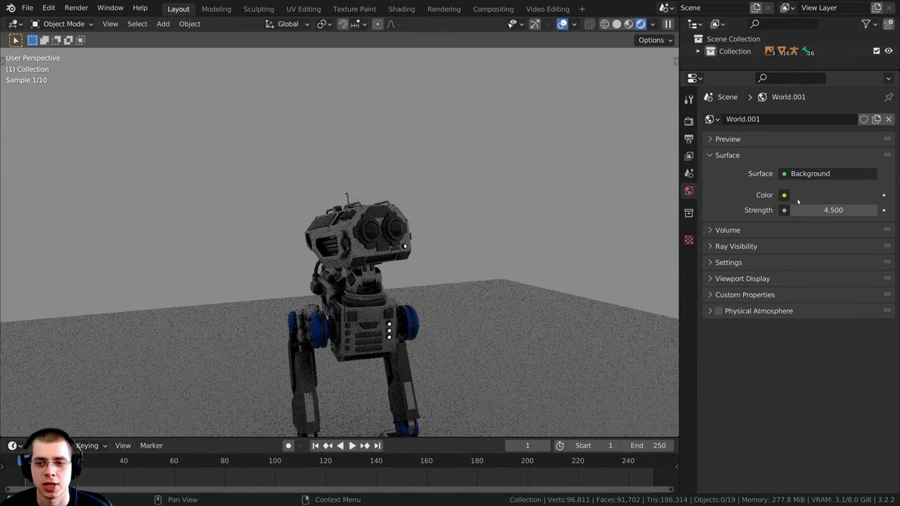
# - Set the world background color to light blue with hue 0.6, saturation about 0.7 and value 1
pyautogui.click(805, 199)
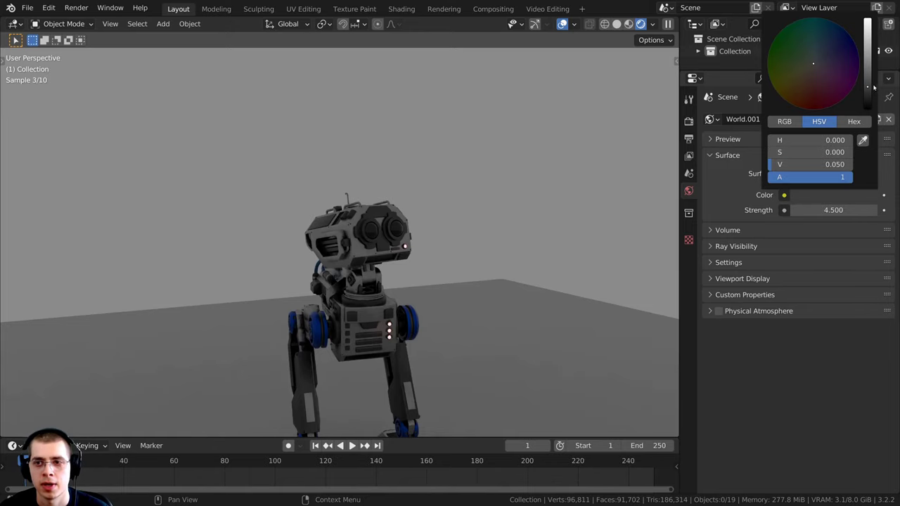
pyautogui.moveTo(867, 86); pyautogui.dragTo(868, 25)
pyautogui.click(822, 47)
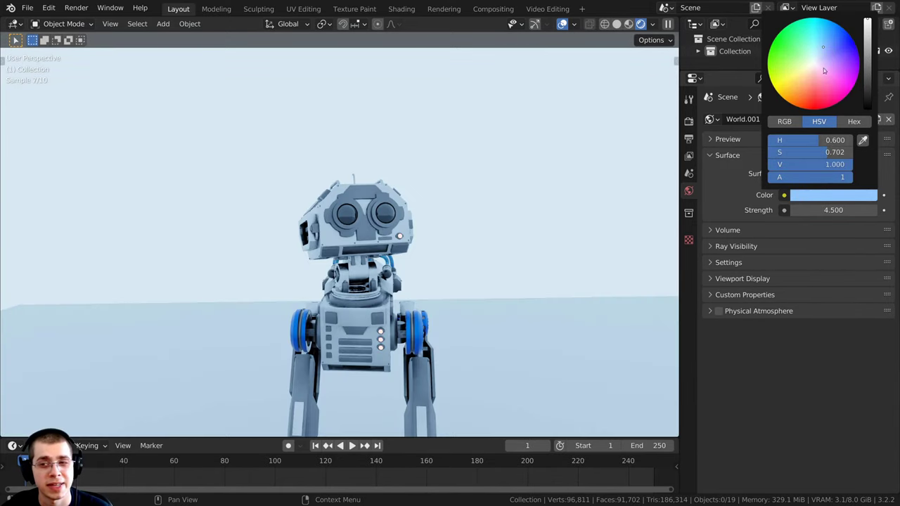
pyautogui.click(810, 37)
pyautogui.moveTo(790, 66)
pyautogui.mouseDown()
pyautogui.moveTo(833, 56)
pyautogui.moveTo(823, 47)
pyautogui.mouseUp()
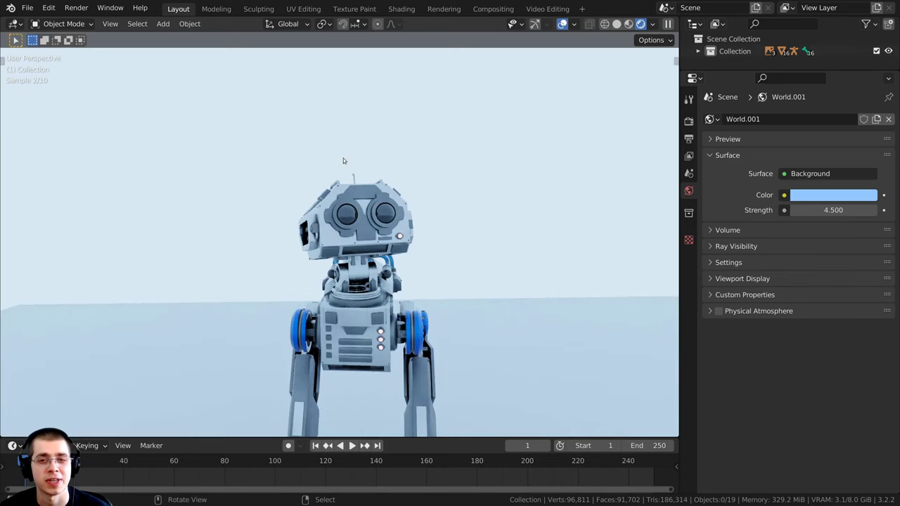
# - Try a Magic Texture and a Noise Texture as the world background color
pyautogui.click(784, 195)
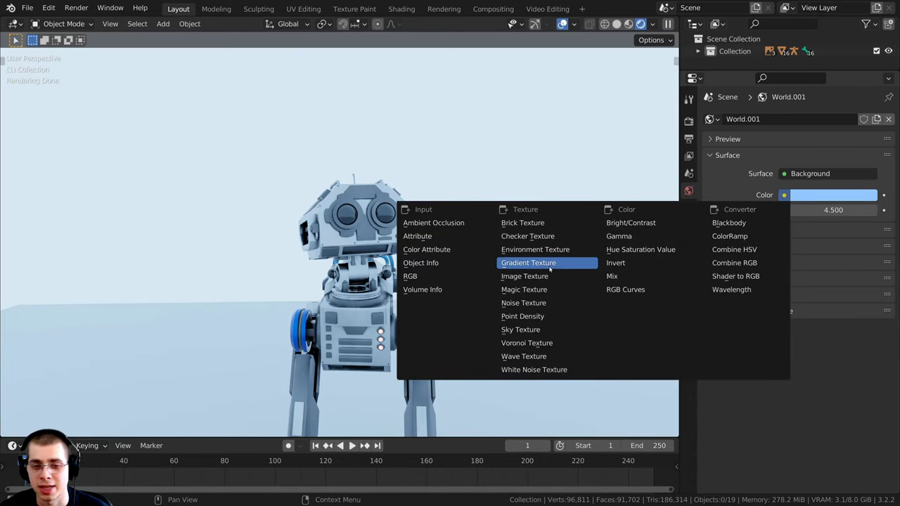
pyautogui.click(520, 289)
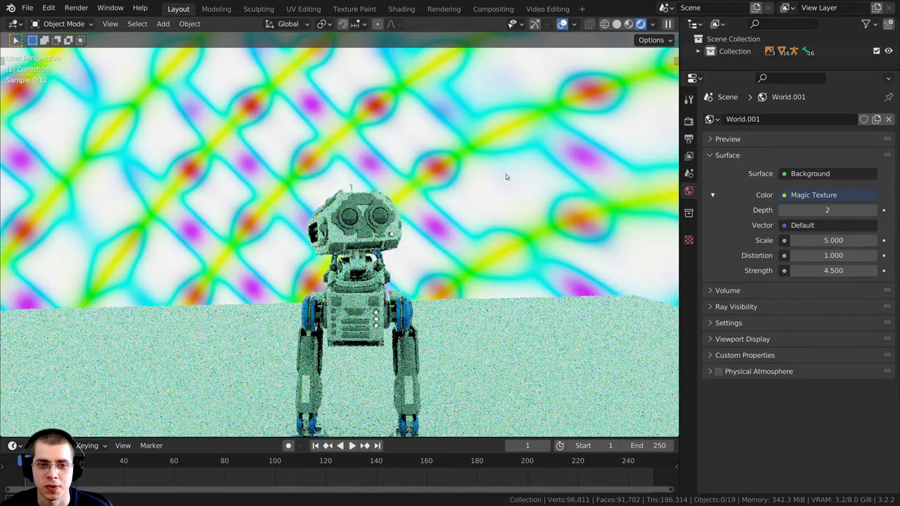
pyautogui.moveTo(505, 177); pyautogui.dragTo(618, 232, button='middle')
pyautogui.click(793, 196)
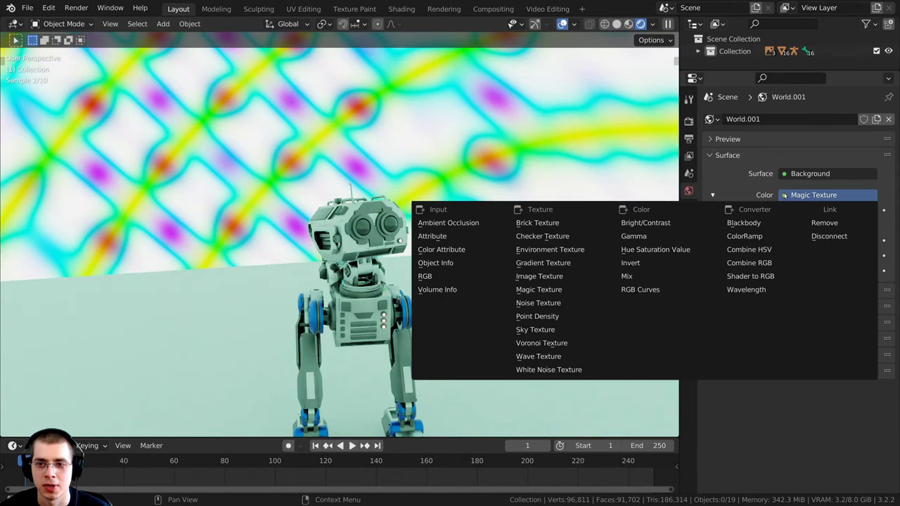
pyautogui.click(536, 303)
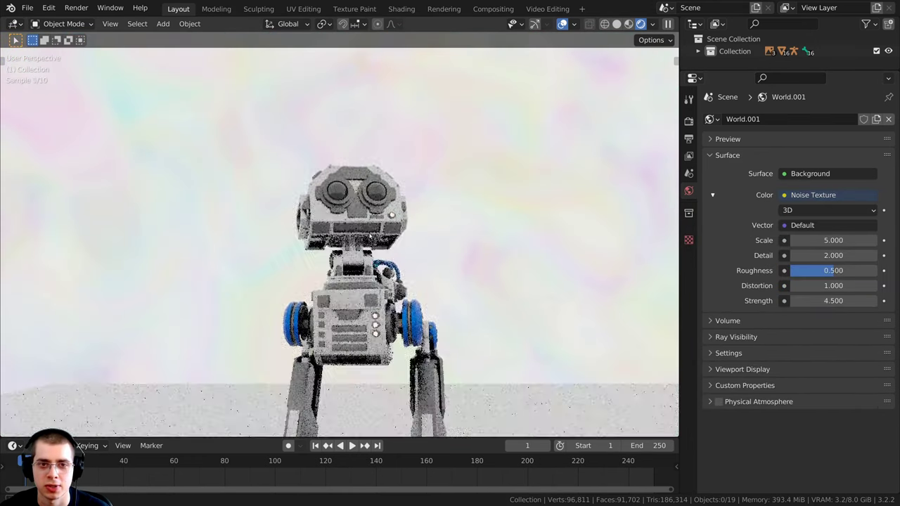
# - Use a Wave Texture as the world background color and view the robot against it
pyautogui.click(785, 195)
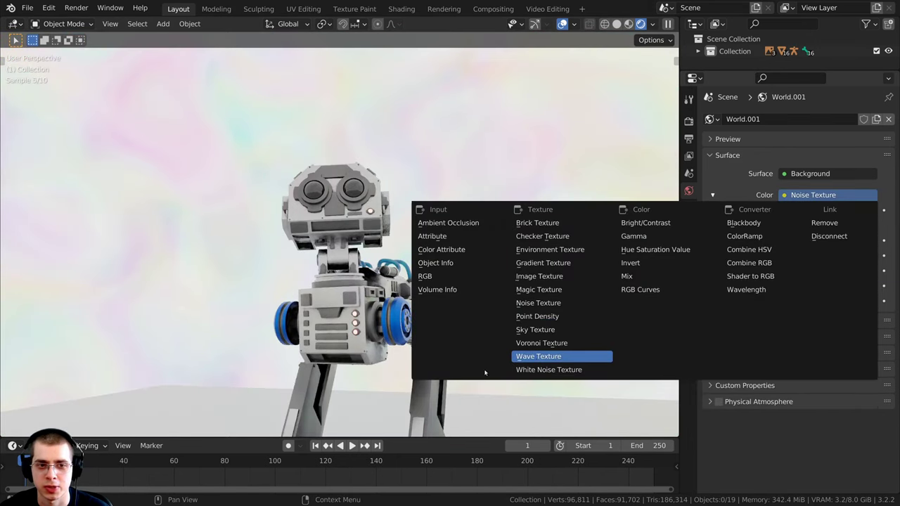
pyautogui.click(539, 357)
pyautogui.scroll(-2, 380, 211)
pyautogui.moveTo(372, 208); pyautogui.dragTo(507, 180, button='middle')
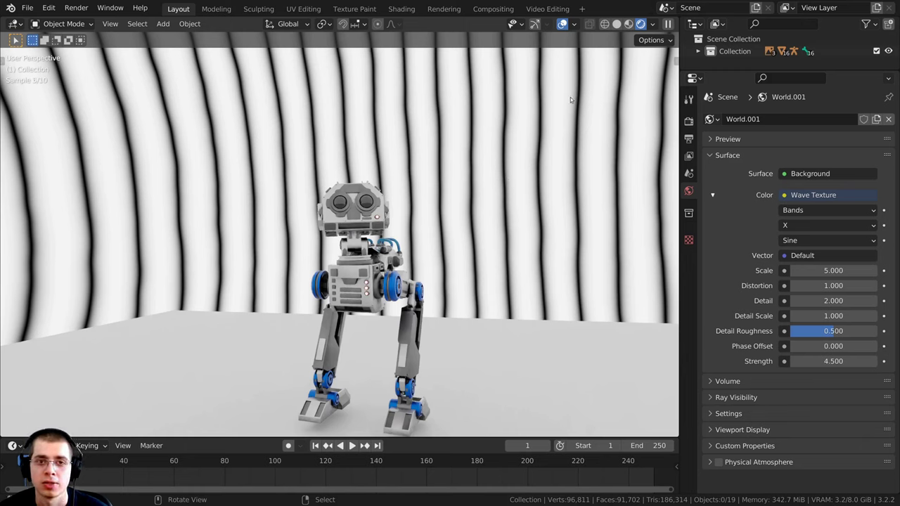
# - Switch to the Shading workspace and set its viewport to Rendered shading
pyautogui.click(399, 9)
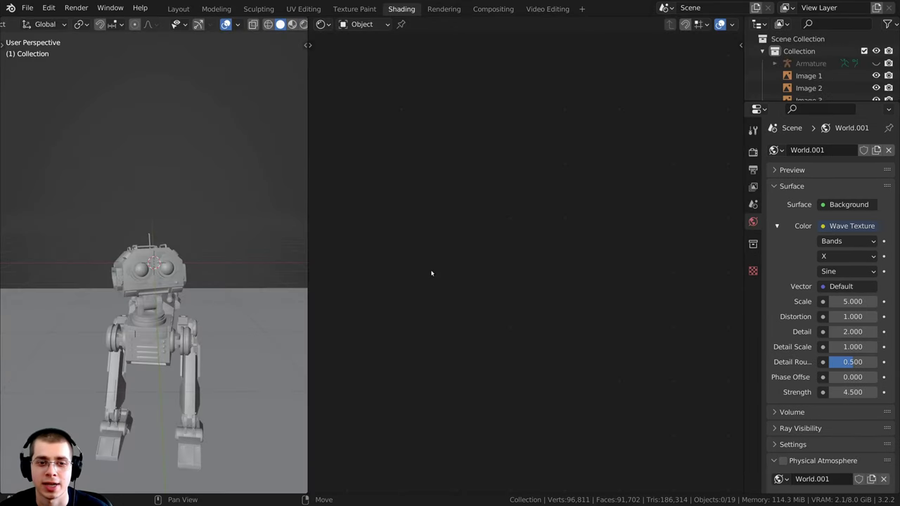
pyautogui.press('z')
pyautogui.click(198, 350)
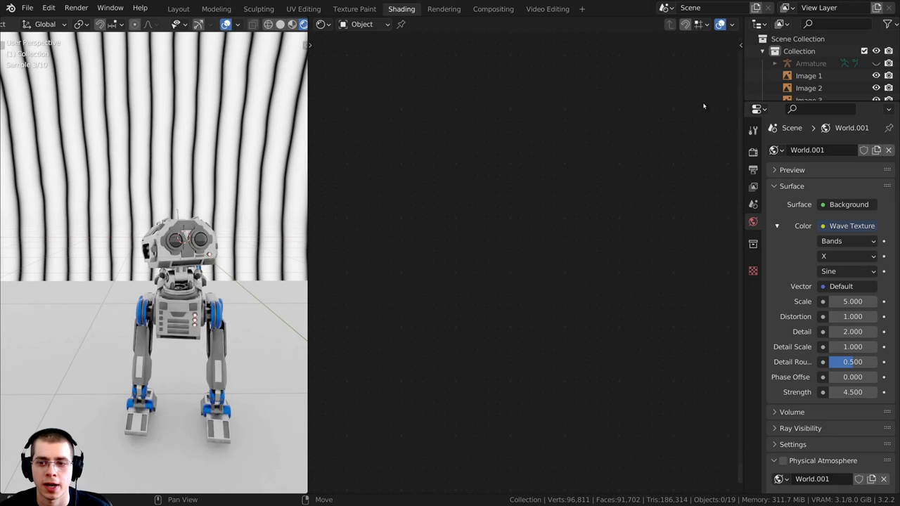
# - Collapse the Collection in the outliner and switch the shader editor from the head's material to the world nodes
pyautogui.click(762, 52)
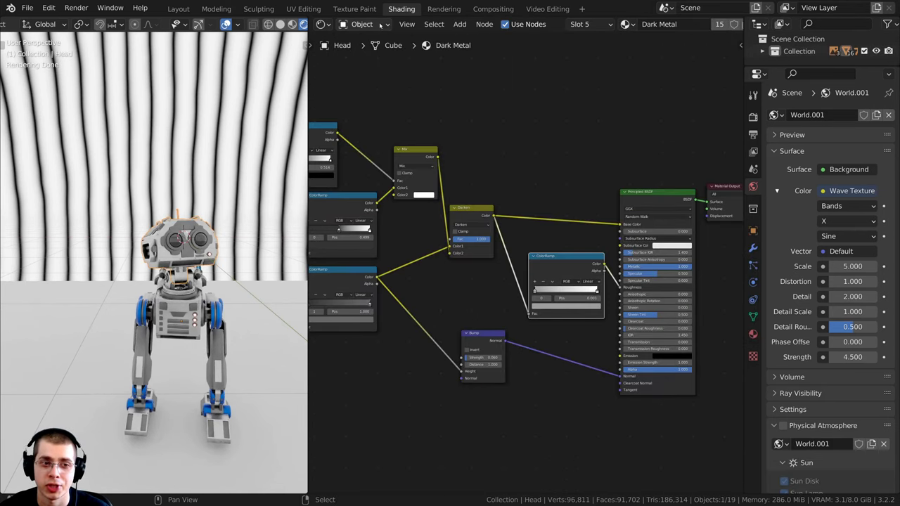
pyautogui.moveTo(560, 246); pyautogui.dragTo(591, 257, button='middle')
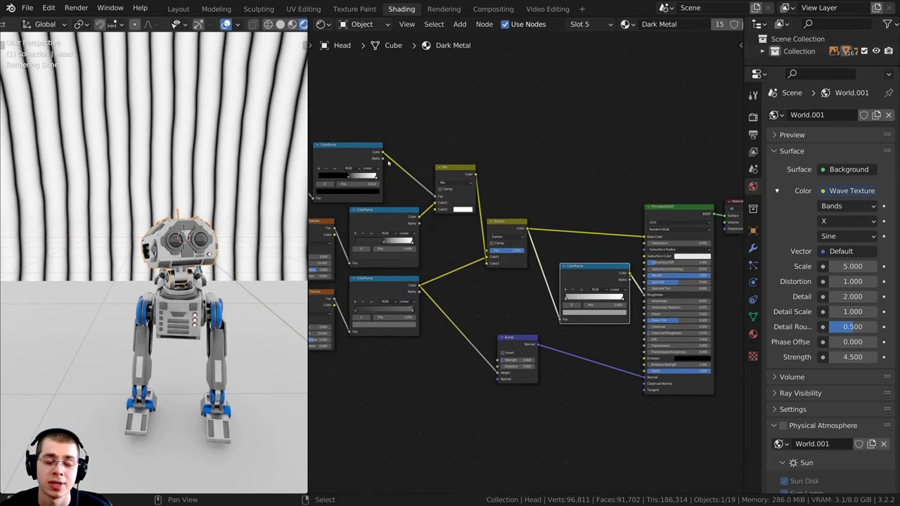
pyautogui.click(362, 25)
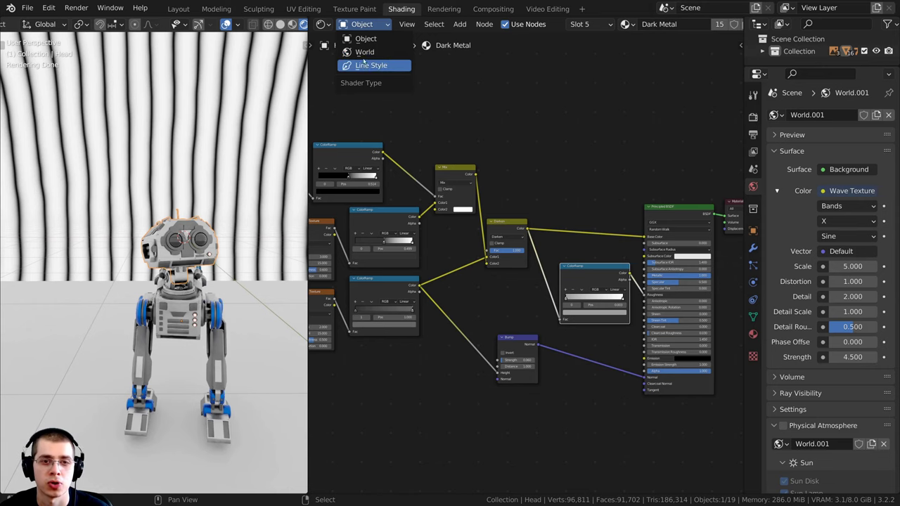
pyautogui.click(359, 53)
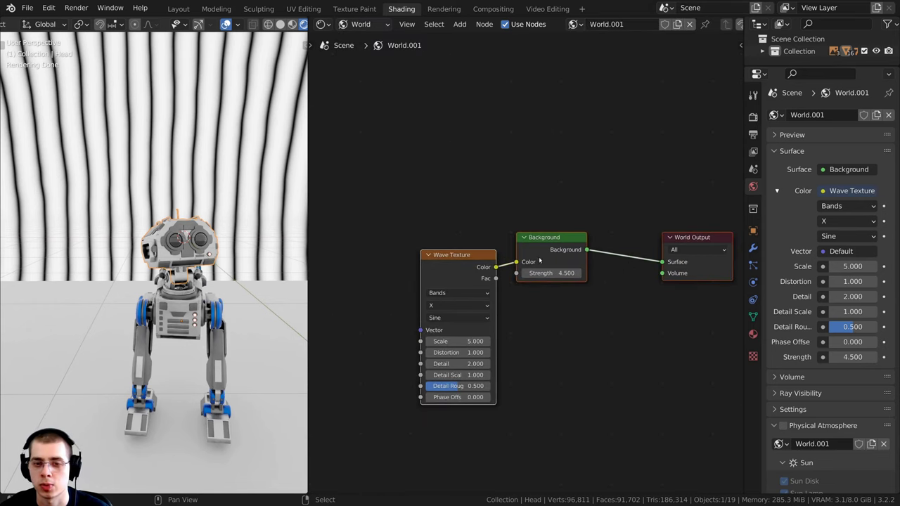
# - Rearrange the Background and Wave Texture nodes for readability and widen the properties editor
pyautogui.moveTo(541, 253); pyautogui.dragTo(593, 241)
pyautogui.scroll(6, 573, 273)
pyautogui.moveTo(562, 244); pyautogui.dragTo(500, 238, button='middle')
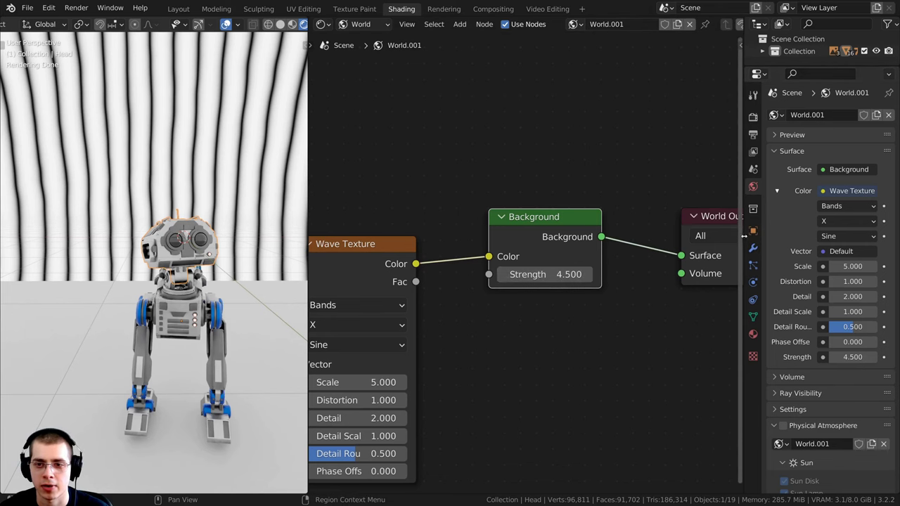
pyautogui.moveTo(742, 236); pyautogui.dragTo(718, 236)
pyautogui.moveTo(437, 236); pyautogui.dragTo(425, 217)
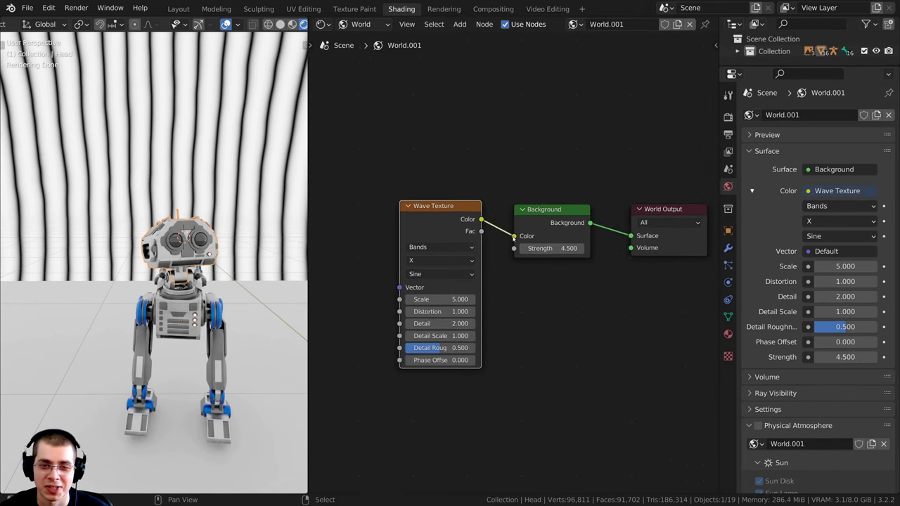
# - Disconnect the Wave Texture from the Background node and change the background color to light salmon pink
pyautogui.moveTo(514, 237); pyautogui.dragTo(489, 243)
pyautogui.moveTo(593, 246); pyautogui.dragTo(602, 316, button='middle')
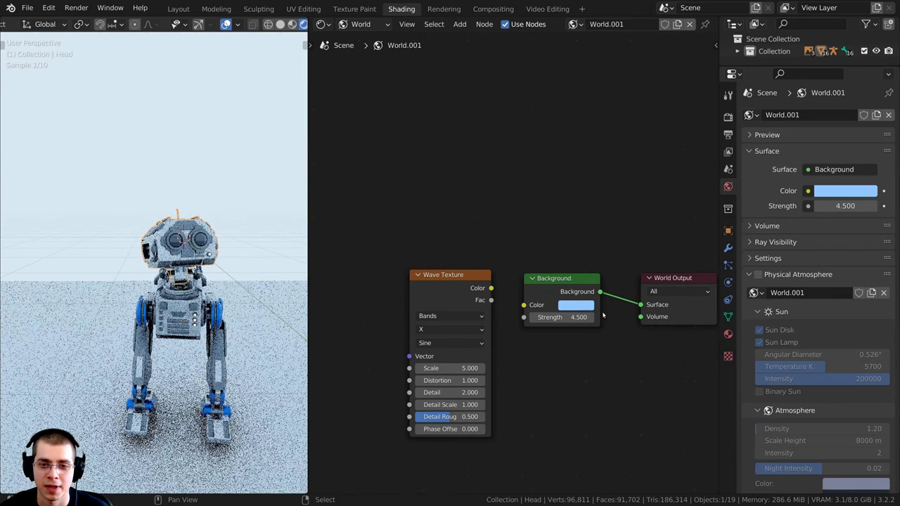
pyautogui.click(581, 307)
pyautogui.moveTo(602, 196); pyautogui.dragTo(599, 208)
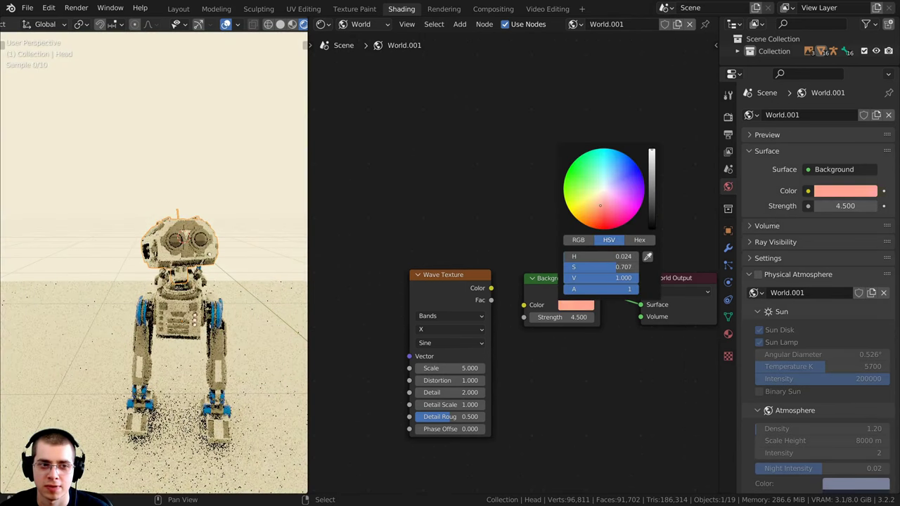
# - Reconnect the Wave Texture's color to the Background color, move the texture node closer and view the robot
pyautogui.moveTo(506, 334); pyautogui.dragTo(515, 310, button='middle')
pyautogui.scroll(3, 513, 309)
pyautogui.moveTo(446, 276); pyautogui.dragTo(409, 277)
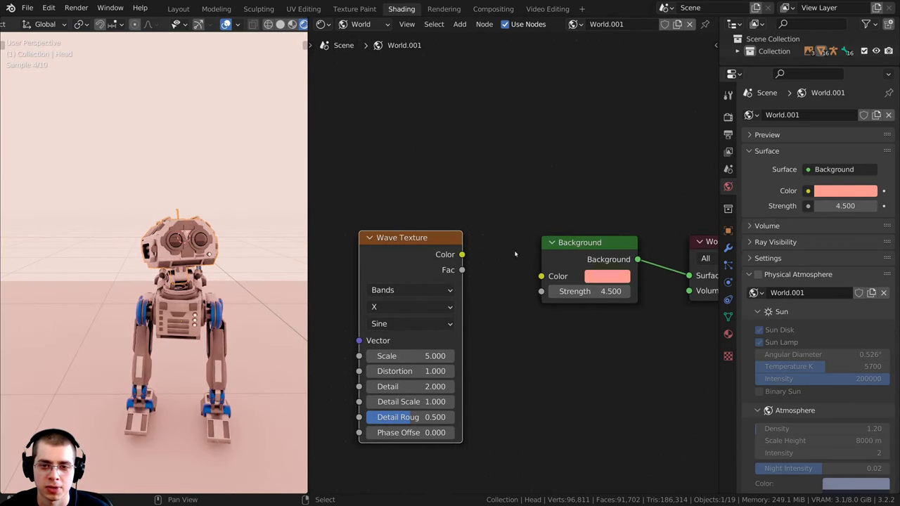
pyautogui.moveTo(461, 254); pyautogui.dragTo(540, 277)
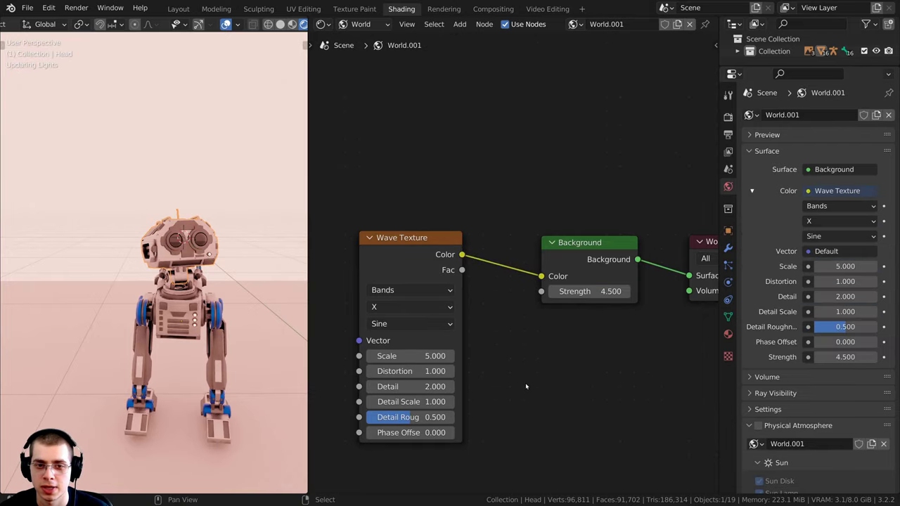
pyautogui.moveTo(413, 255); pyautogui.dragTo(444, 259)
pyautogui.scroll(-5, 173, 243)
pyautogui.moveTo(173, 242); pyautogui.dragTo(204, 232, button='middle')
pyautogui.moveTo(163, 258); pyautogui.dragTo(127, 259, button='middle')
pyautogui.scroll(3, 127, 259)
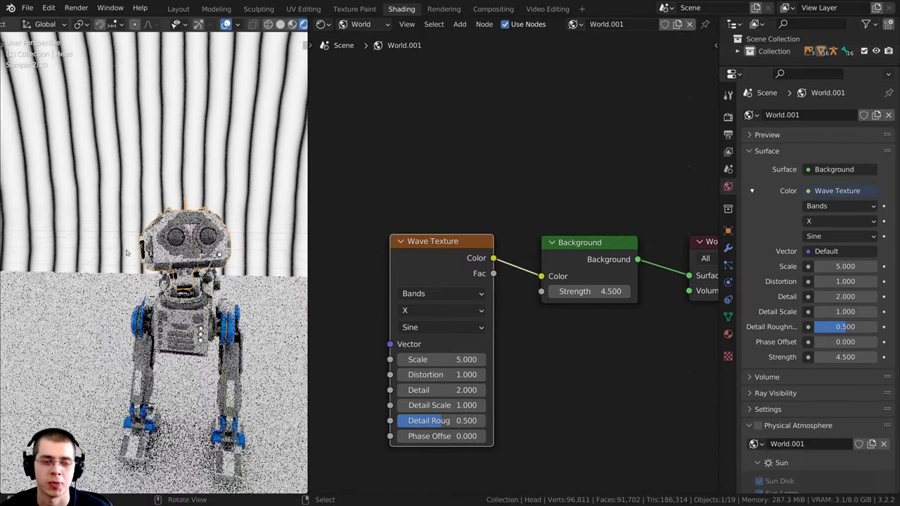
# - Replace the world's Wave Texture with a Sky Texture and reposition the new node beside the Background node
pyautogui.moveTo(529, 197); pyautogui.dragTo(521, 193, button='middle')
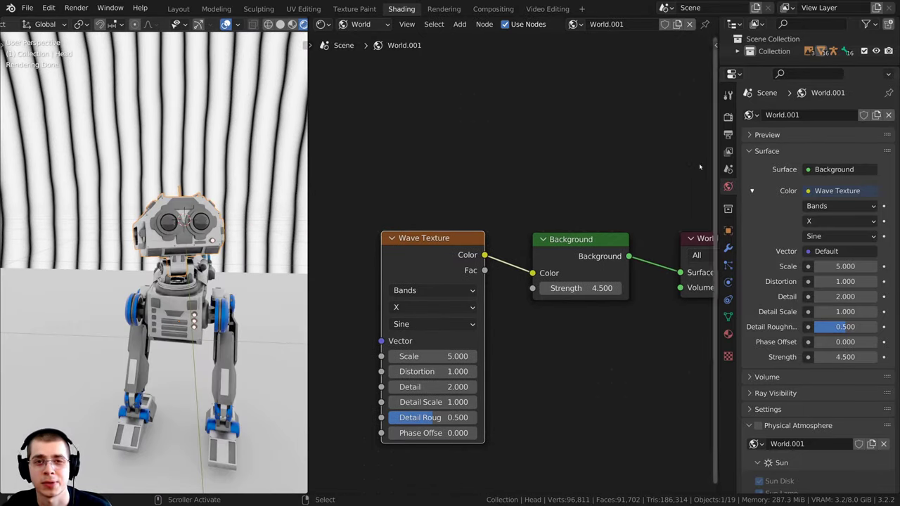
pyautogui.scroll(1, 668, 163)
pyautogui.scroll(-1, 634, 161)
pyautogui.scroll(-1, 635, 161)
pyautogui.moveTo(635, 161); pyautogui.dragTo(592, 172, button='middle')
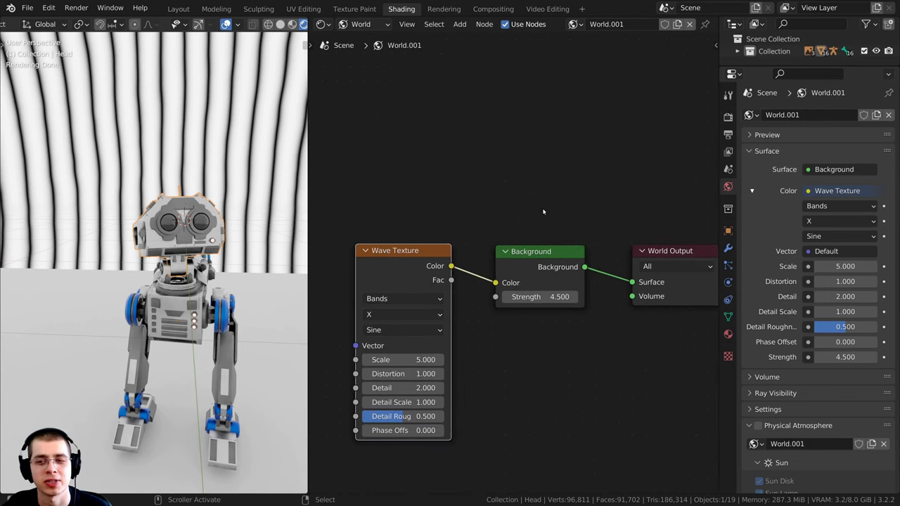
pyautogui.click(809, 191)
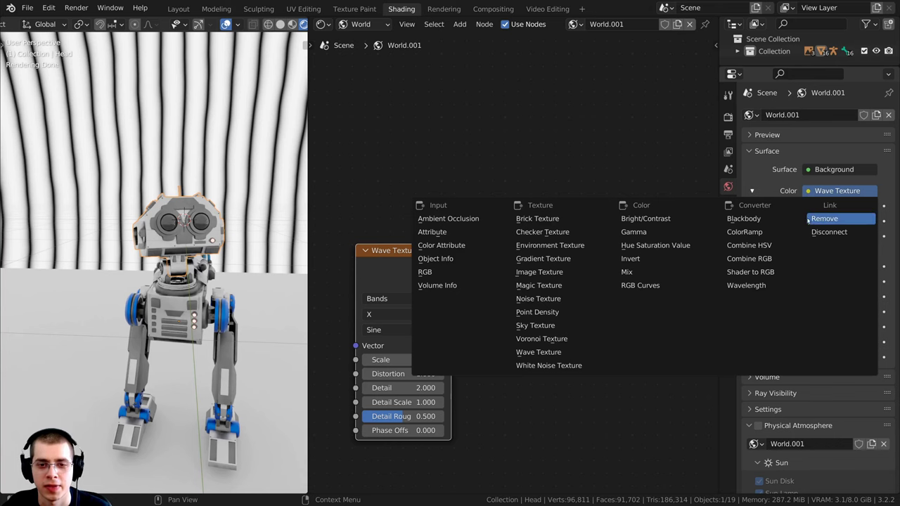
pyautogui.click(532, 331)
pyautogui.moveTo(389, 266); pyautogui.dragTo(417, 250)
pyautogui.moveTo(446, 206); pyautogui.dragTo(441, 226, button='middle')
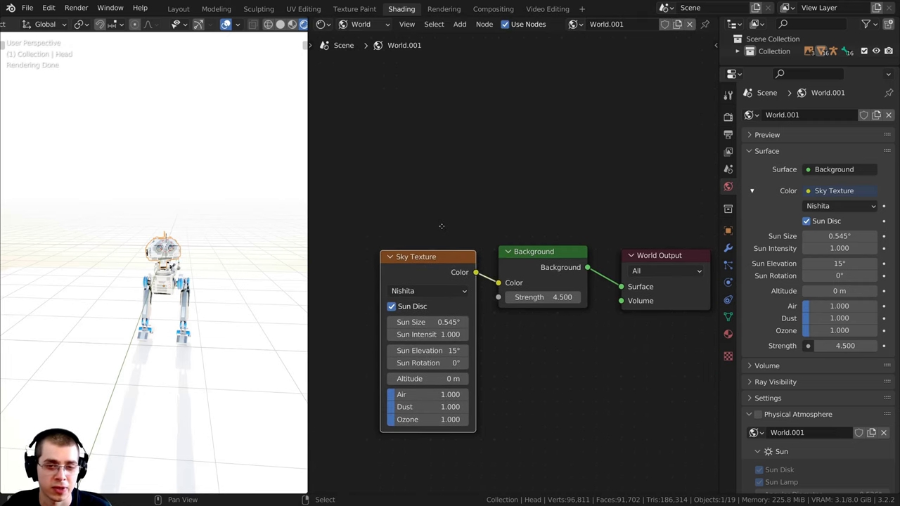
# - Add a second Sky Texture node by searching for "sky" in the world shader, and undo the addition
pyautogui.hotkey('shift', 'a')
pyautogui.click(444, 180)
pyautogui.write('sky')
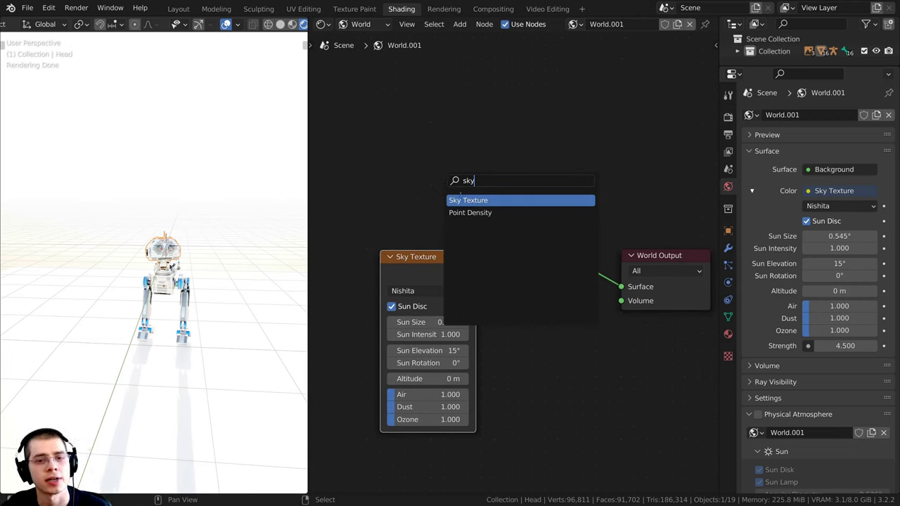
pyautogui.press('Return')
pyautogui.click(335, 206)
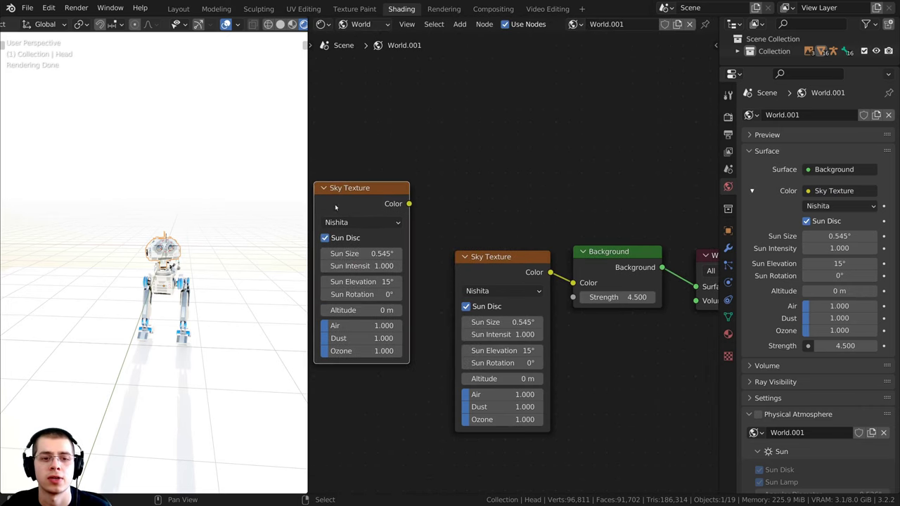
pyautogui.hotkey('ctrl', 'z')
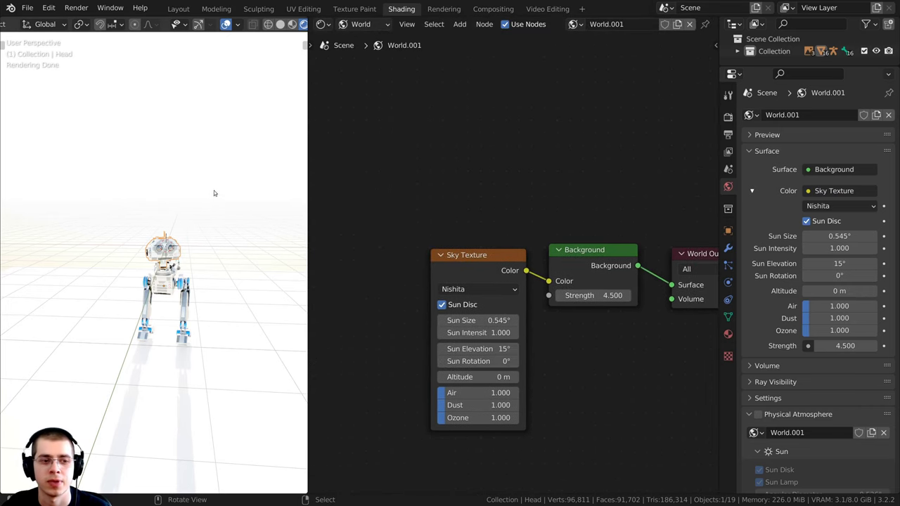
# - Set the world Background node's strength to 1 and view the robot and its shadow from another side
pyautogui.doubleClick(591, 296)
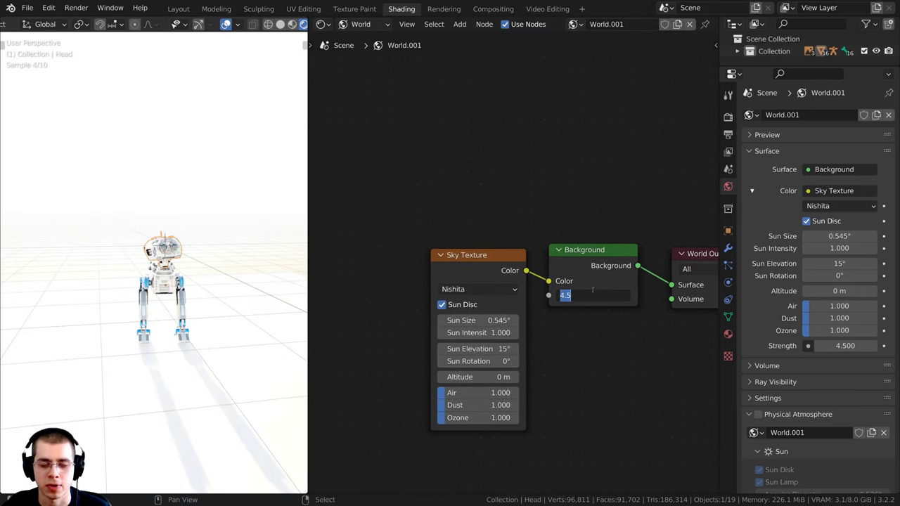
pyautogui.write('1')
pyautogui.press('Return')
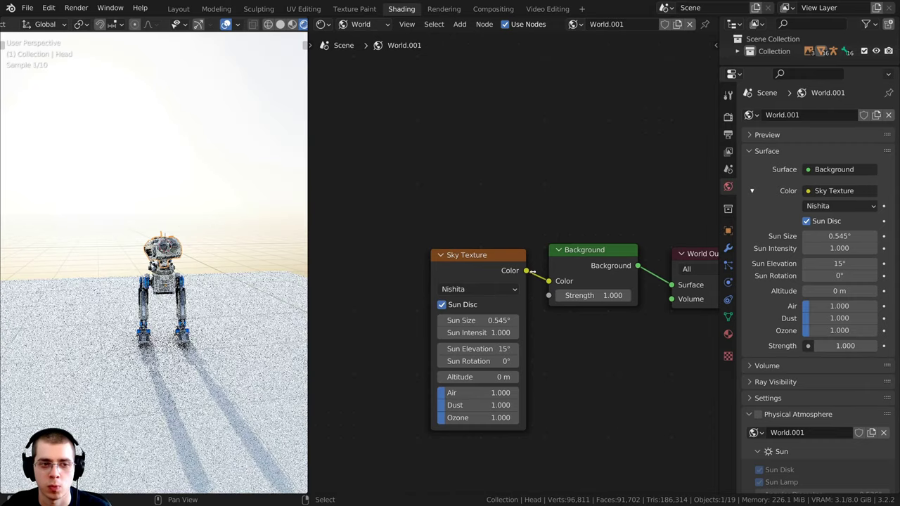
pyautogui.moveTo(169, 264); pyautogui.dragTo(295, 284, button='middle')
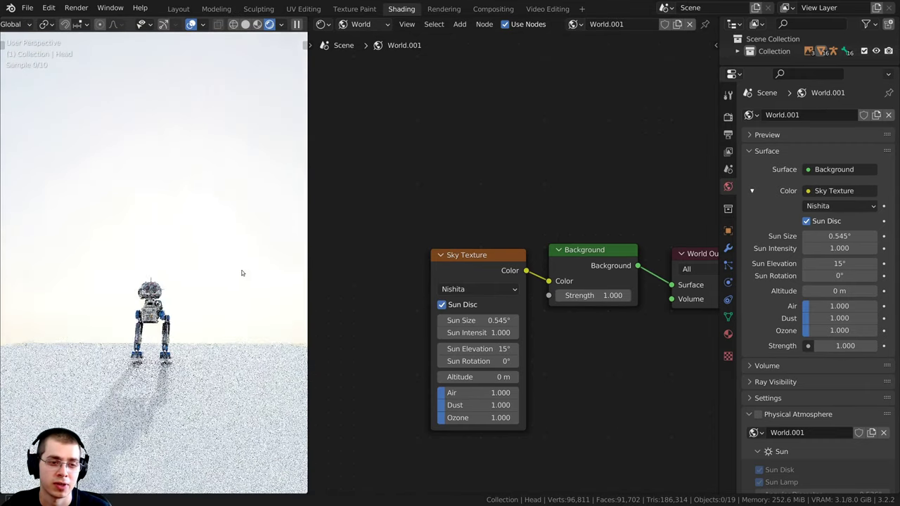
pyautogui.moveTo(242, 273); pyautogui.dragTo(231, 243, button='middle')
# - Select the Sky Texture node and reposition it slightly beside the Background node
pyautogui.scroll(3, 231, 244)
pyautogui.scroll(1, 488, 276)
pyautogui.moveTo(487, 277); pyautogui.dragTo(508, 257, button='middle')
pyautogui.scroll(1, 506, 257)
pyautogui.click(481, 236)
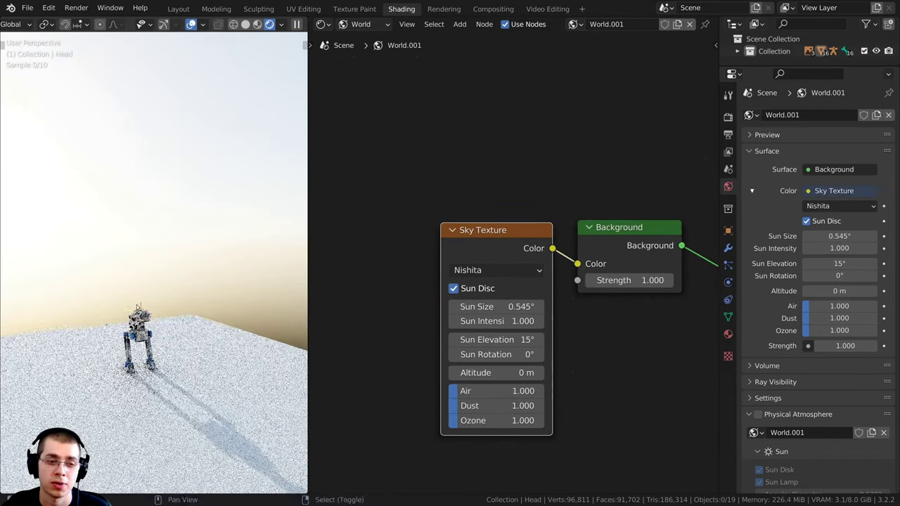
pyautogui.moveTo(470, 243); pyautogui.dragTo(458, 232)
pyautogui.moveTo(453, 295); pyautogui.dragTo(471, 267, button='middle')
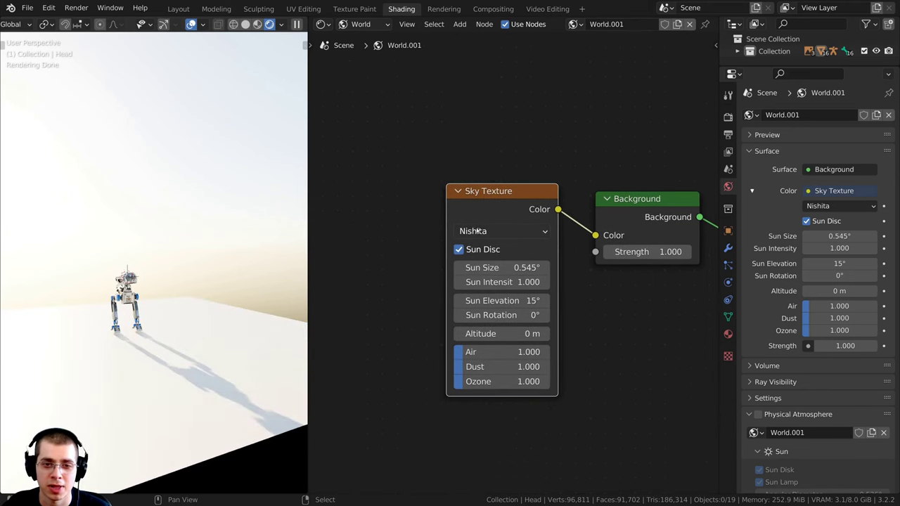
# - Switch the Sky Texture to the Preetham sky type and try out several sun directions on its sphere
pyautogui.click(472, 232)
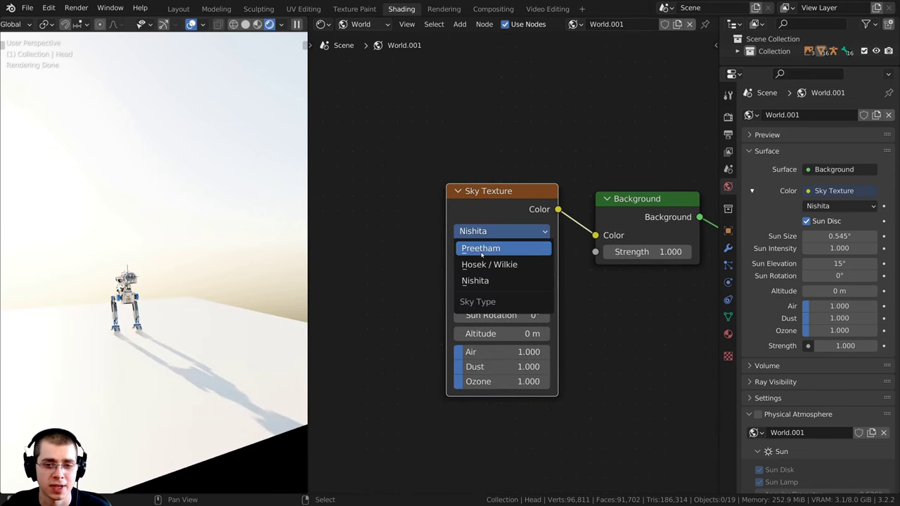
pyautogui.click(481, 248)
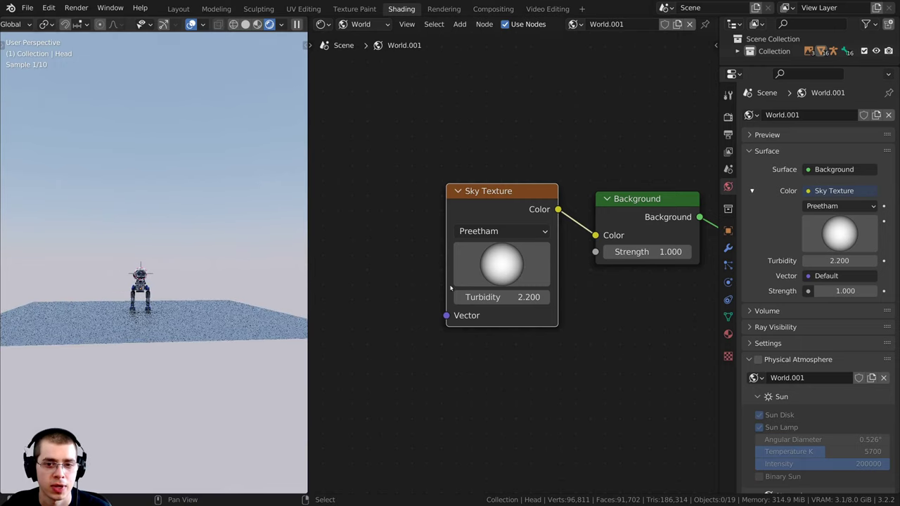
pyautogui.scroll(-5, 120, 253)
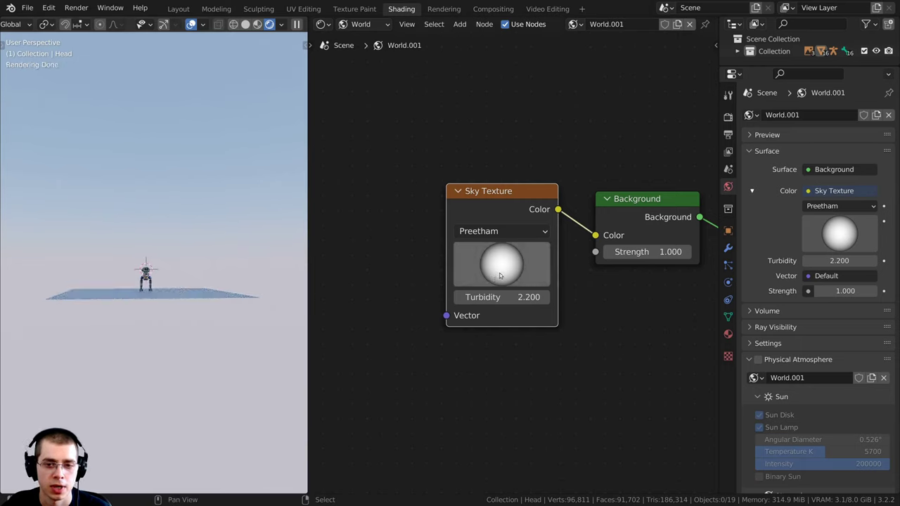
pyautogui.moveTo(506, 255); pyautogui.dragTo(480, 264)
pyautogui.moveTo(211, 277); pyautogui.dragTo(227, 273, button='middle')
pyautogui.moveTo(499, 275); pyautogui.dragTo(510, 265)
pyautogui.moveTo(257, 295); pyautogui.dragTo(265, 284, button='middle')
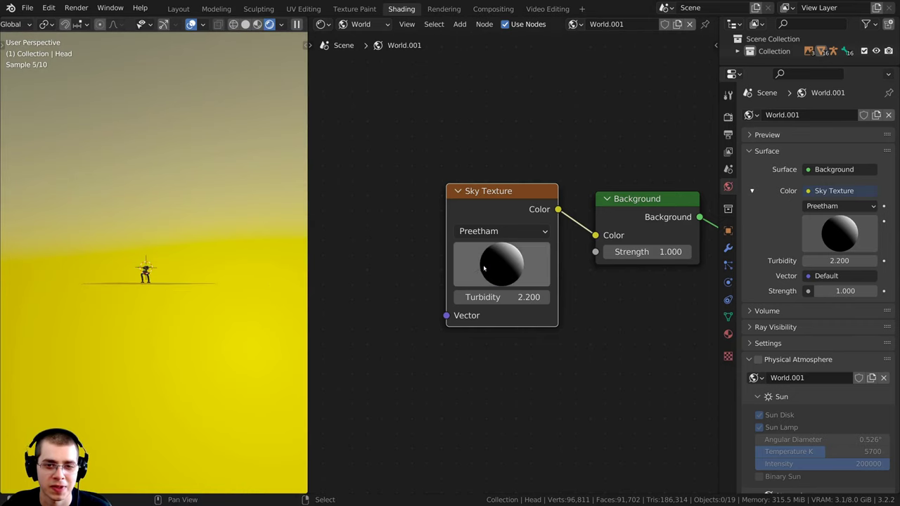
pyautogui.moveTo(484, 265); pyautogui.dragTo(500, 265)
pyautogui.moveTo(163, 304)
pyautogui.mouseDown(button='middle')
pyautogui.moveTo(231, 312)
pyautogui.moveTo(187, 337)
pyautogui.moveTo(175, 307)
pyautogui.mouseUp(button='middle')
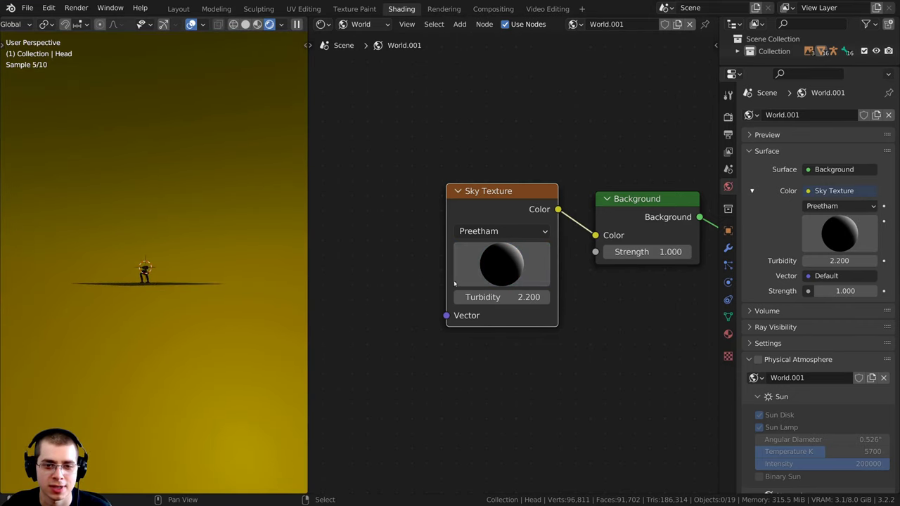
# - Change the sky type to Hosek / Wilkie and adjust the sun direction on its sphere
pyautogui.click(501, 230)
pyautogui.click(488, 263)
pyautogui.moveTo(186, 307); pyautogui.dragTo(230, 330, button='middle')
pyautogui.moveTo(520, 272); pyautogui.dragTo(503, 266)
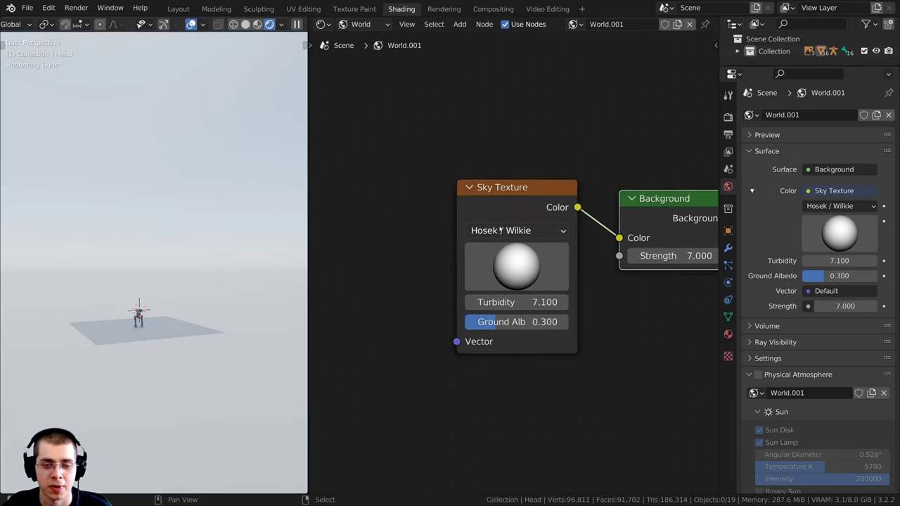
# - Switch the Sky Texture back to Nishita and set Air to 5.449, Dust to 7.432 and Ozone to 8.093
pyautogui.click(500, 230)
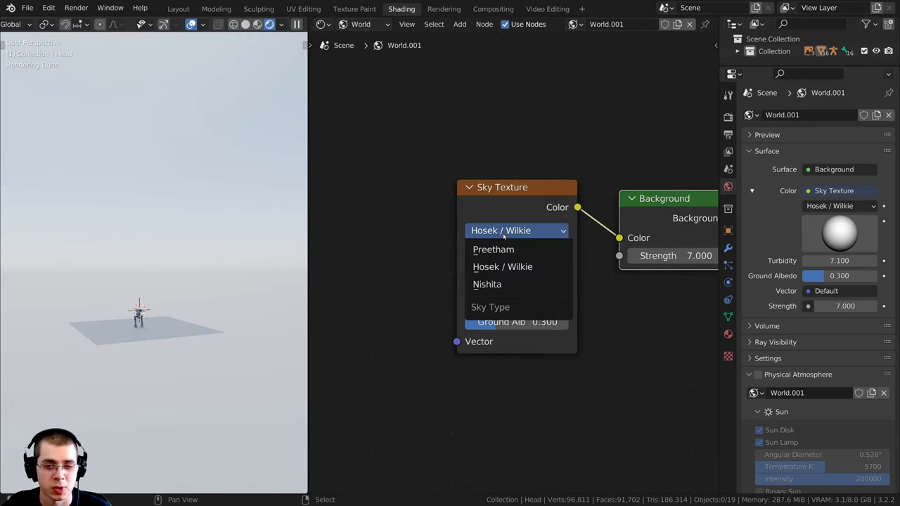
pyautogui.click(490, 288)
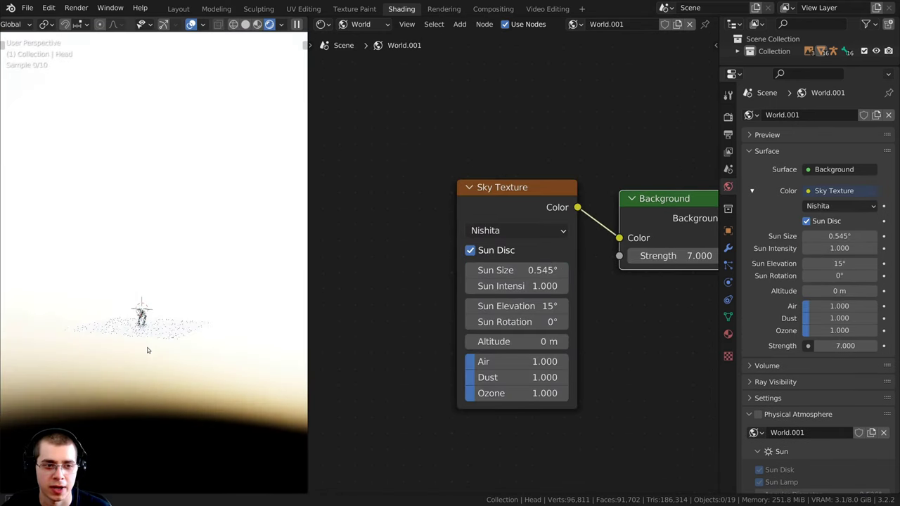
pyautogui.scroll(1, 519, 192)
pyautogui.moveTo(519, 191); pyautogui.dragTo(528, 133, button='middle')
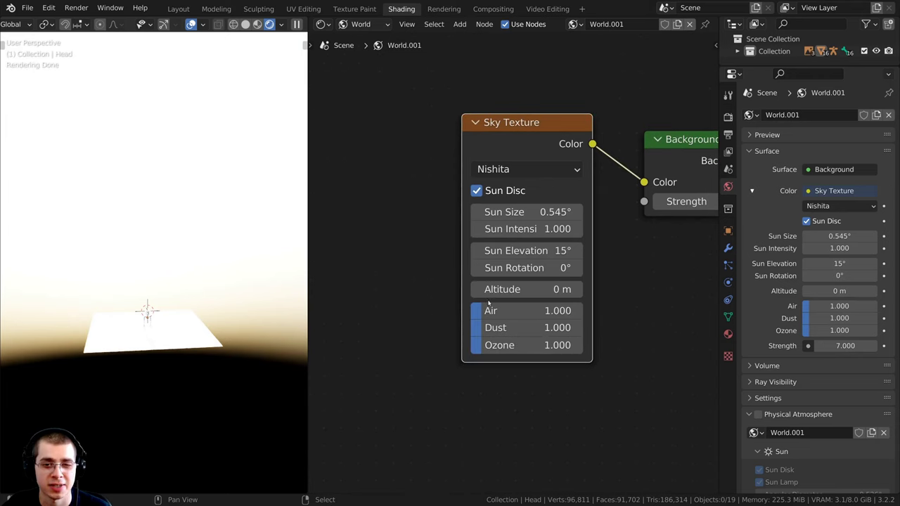
pyautogui.moveTo(510, 310); pyautogui.dragTo(565, 310)
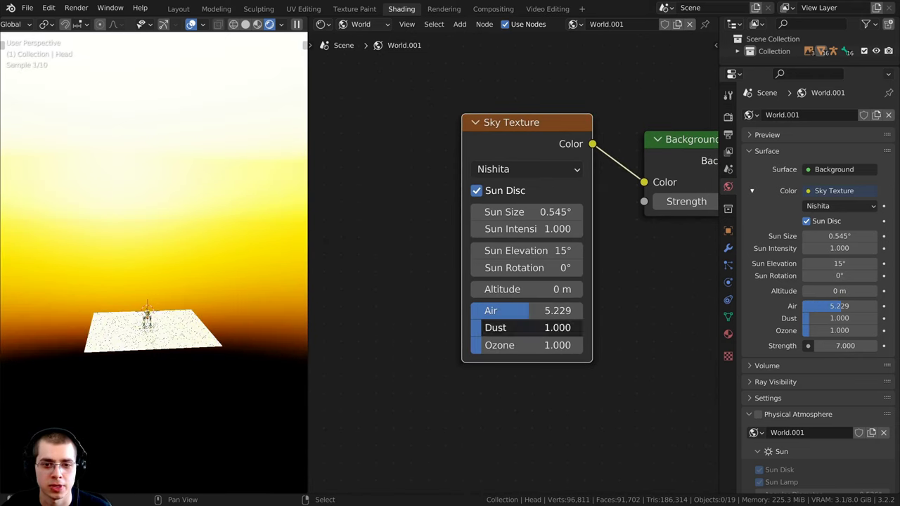
pyautogui.moveTo(520, 328); pyautogui.dragTo(572, 328)
pyautogui.moveTo(520, 345); pyautogui.dragTo(592, 345)
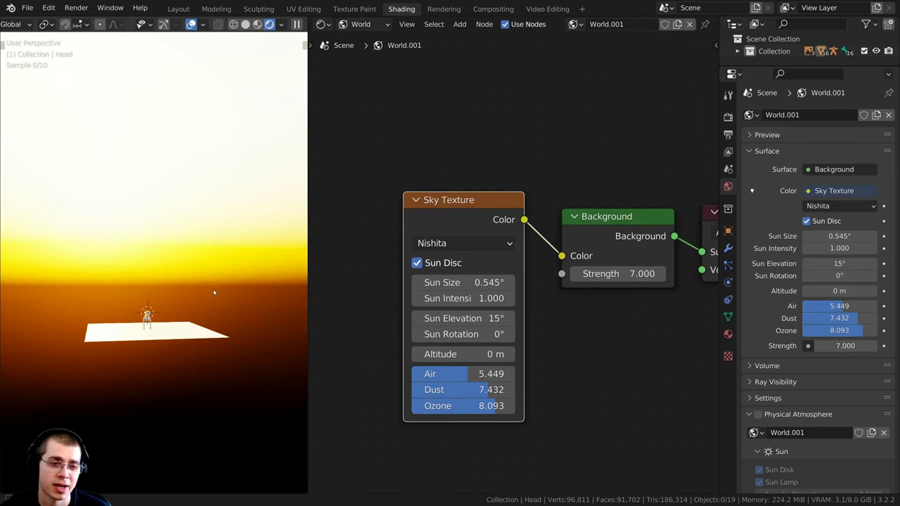
# - Examine the robot and ground plane under the Nishita sky from several angles, far away and close up
pyautogui.scroll(6, 208, 251)
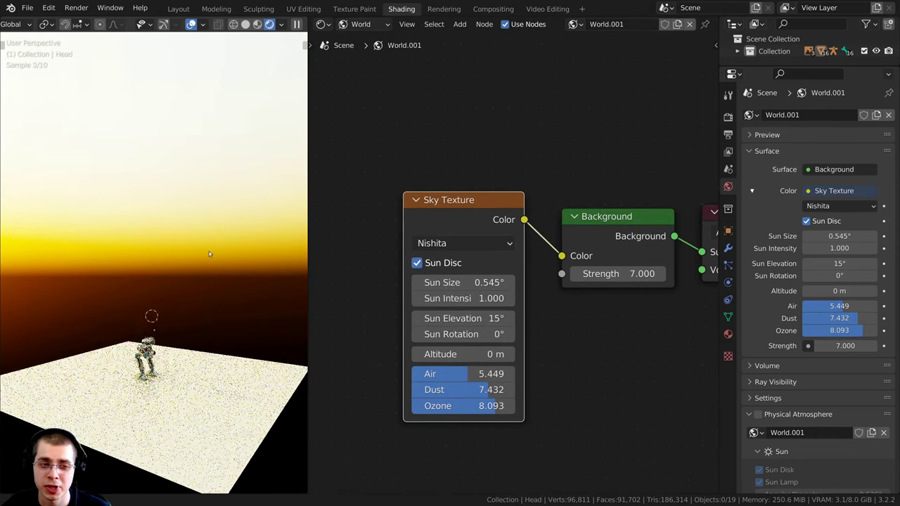
pyautogui.moveTo(469, 212); pyautogui.dragTo(479, 209)
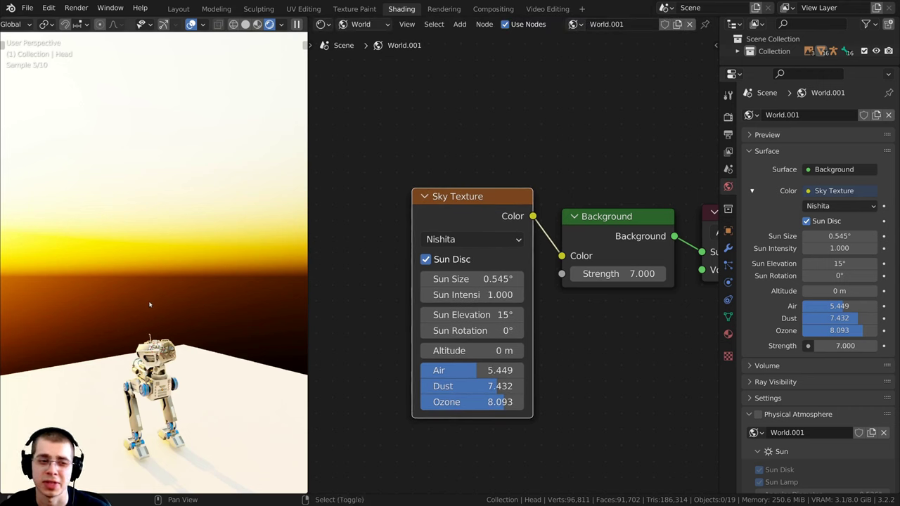
pyautogui.keyDown('shift'); pyautogui.moveTo(151, 305); pyautogui.dragTo(101, 167, button='middle'); pyautogui.keyUp('shift')
pyautogui.scroll(-2, 152, 260)
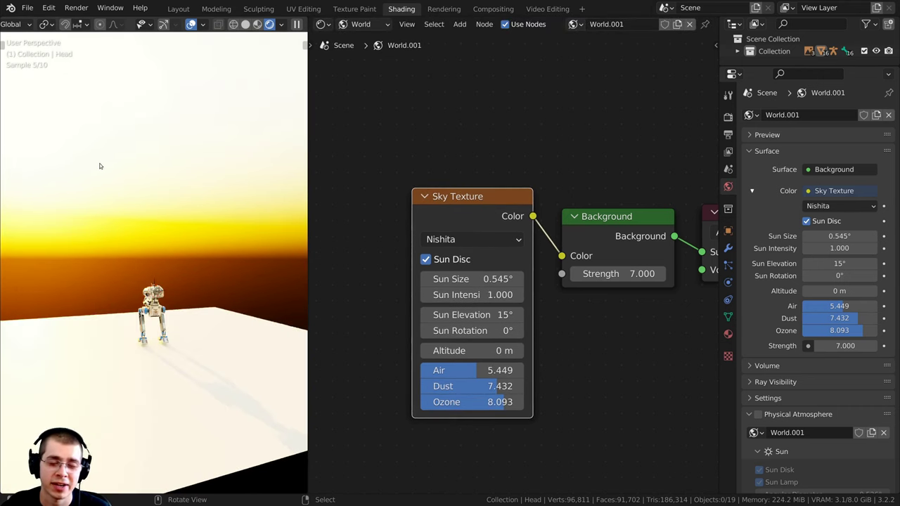
pyautogui.scroll(-5, 92, 214)
pyautogui.moveTo(91, 214); pyautogui.dragTo(254, 202, button='middle')
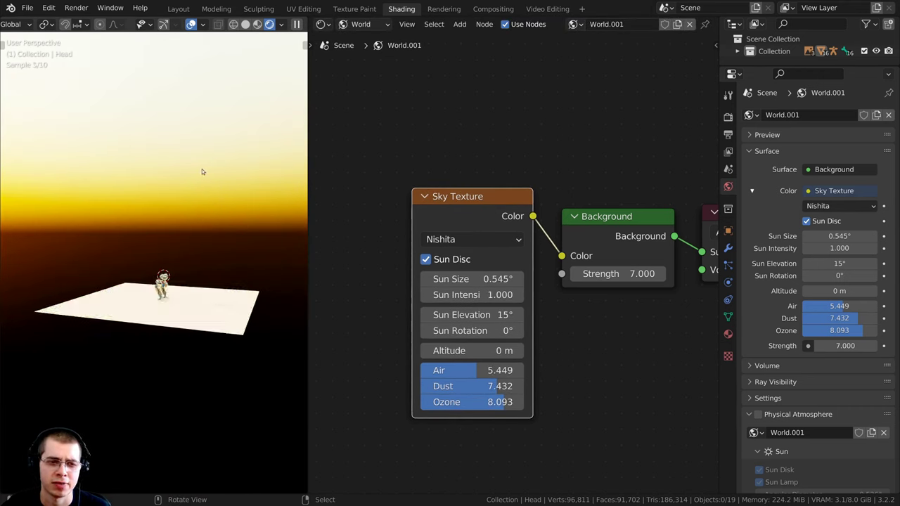
pyautogui.scroll(4, 116, 241)
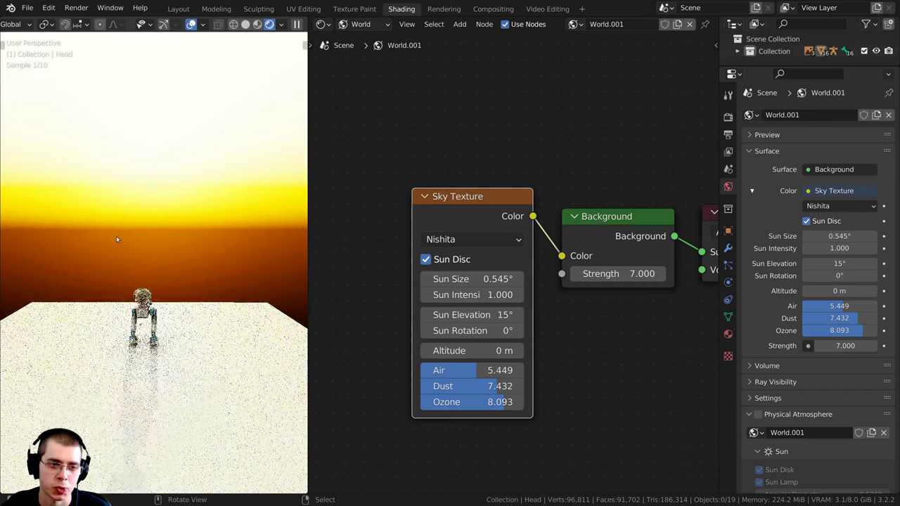
pyautogui.moveTo(159, 183); pyautogui.dragTo(189, 145, button='middle')
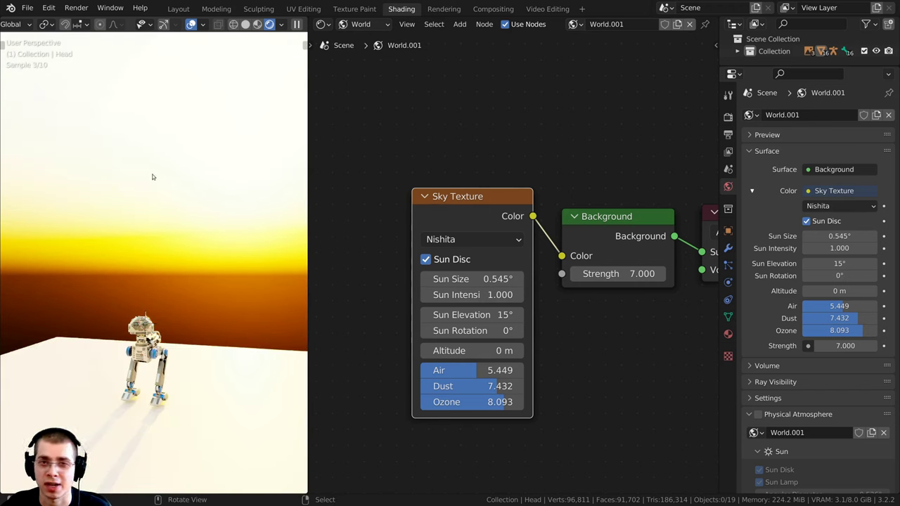
pyautogui.moveTo(195, 180); pyautogui.dragTo(226, 153, button='middle')
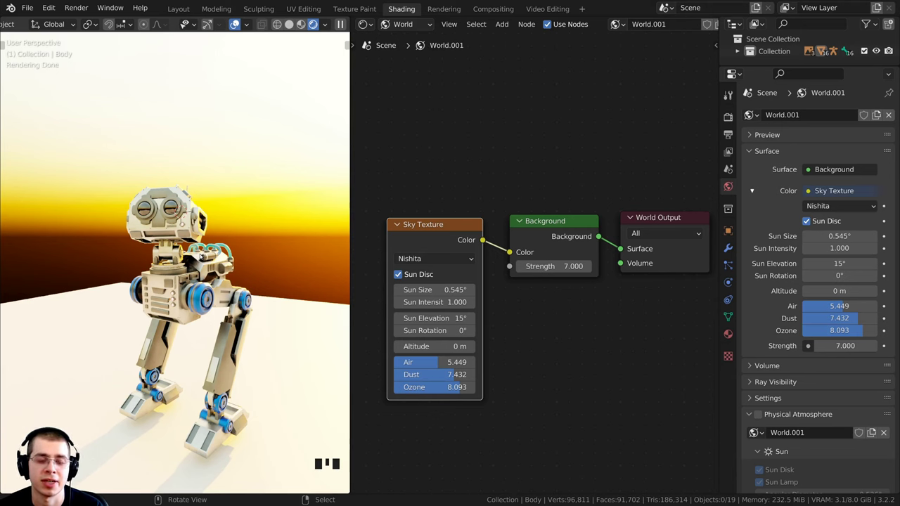
pyautogui.scroll(4, 175, 216)
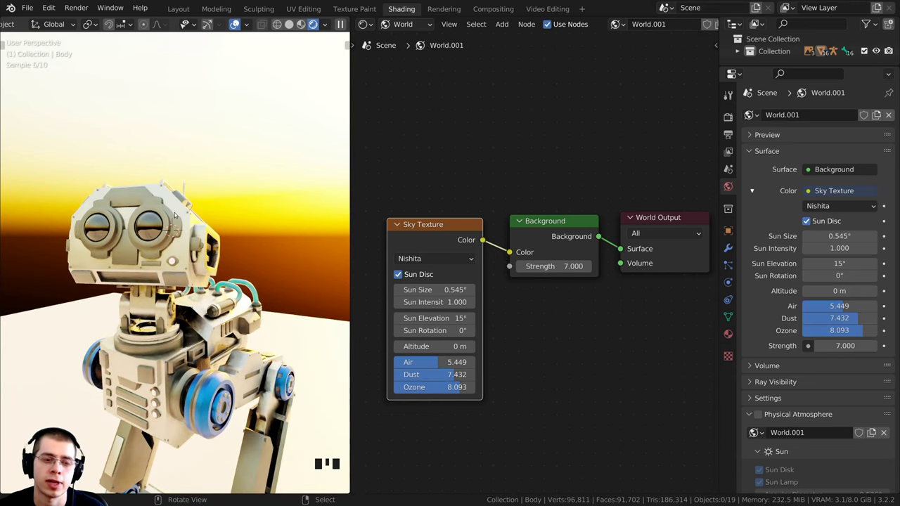
pyautogui.moveTo(436, 229); pyautogui.dragTo(439, 227)
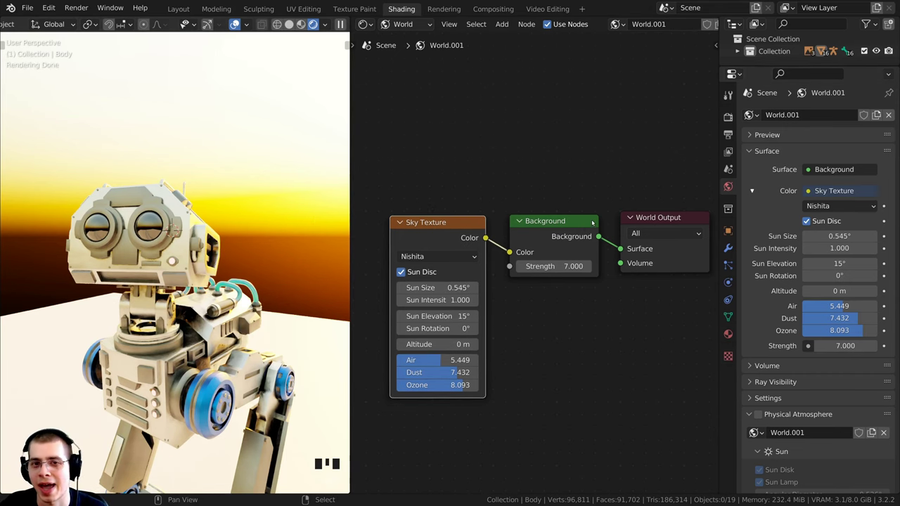
pyautogui.moveTo(667, 224); pyautogui.dragTo(657, 229, button='middle')
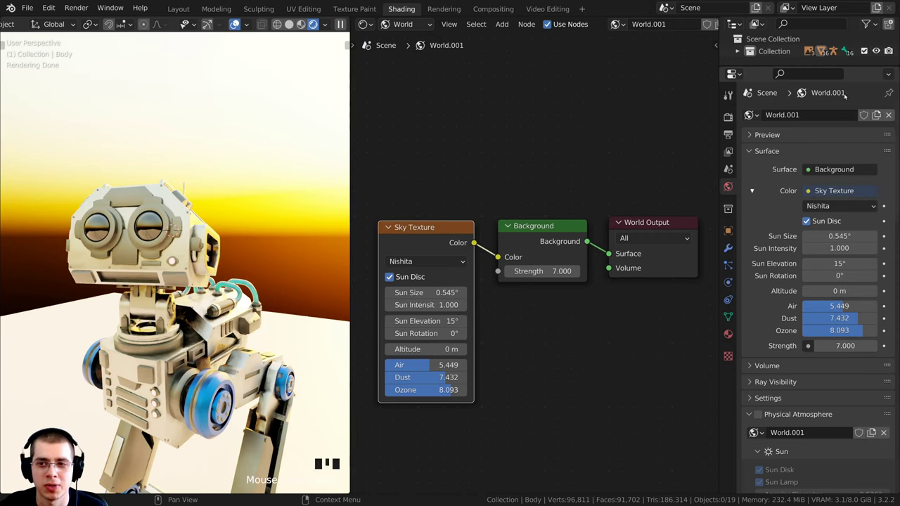
# - Unlink the World.001 world, create a new world and collapse its Physical Atmosphere settings
pyautogui.click(888, 115)
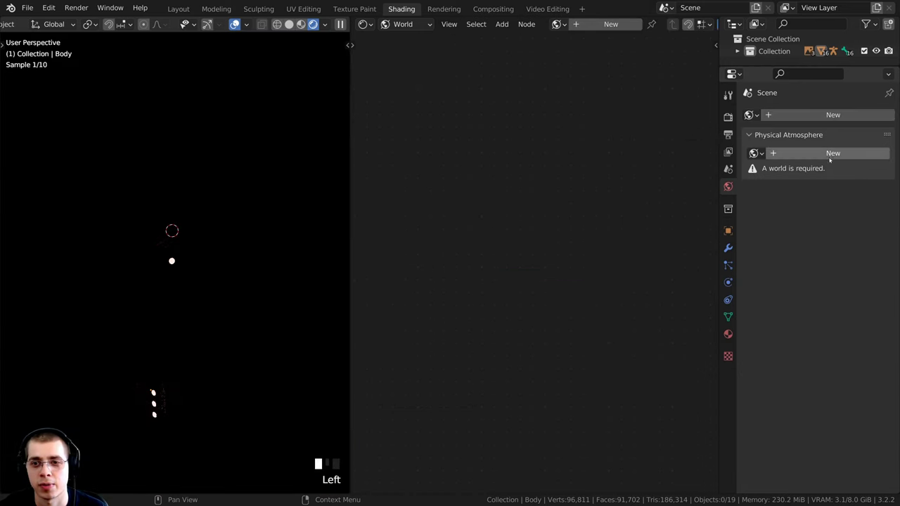
pyautogui.click(797, 115)
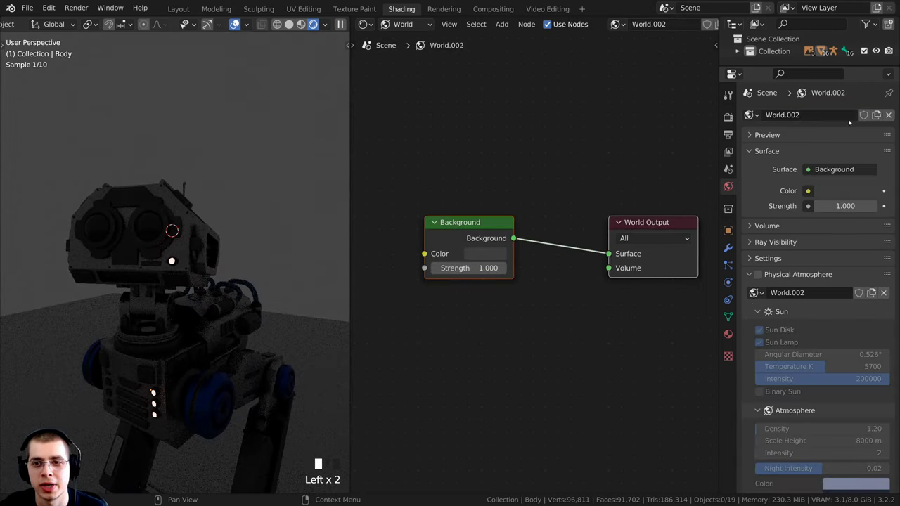
pyautogui.click(748, 274)
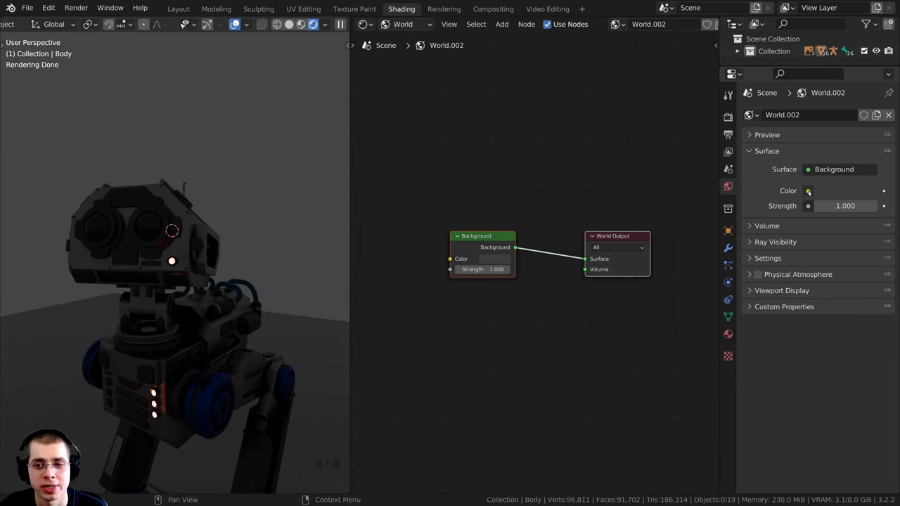
# - Feed the world's background color from an Environment Texture and browse the Poly Haven HDRI/1K folder for an image
pyautogui.click(809, 191)
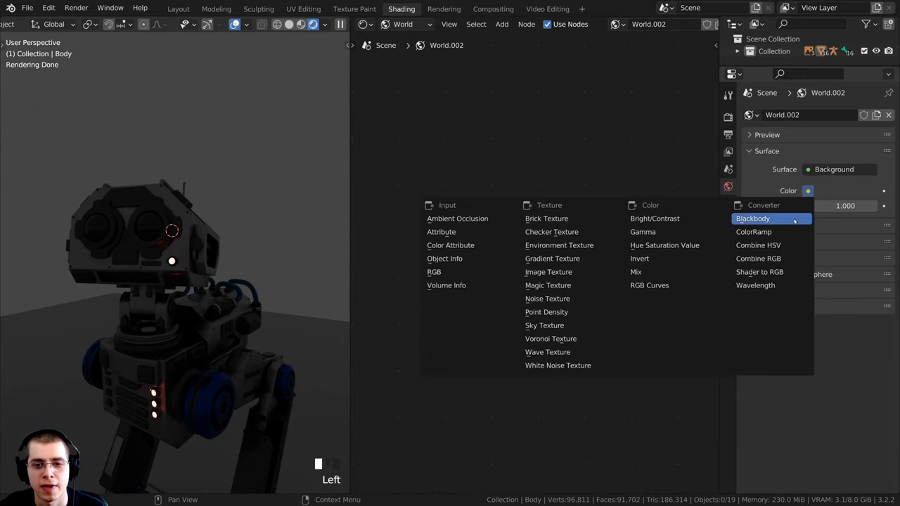
pyautogui.click(546, 247)
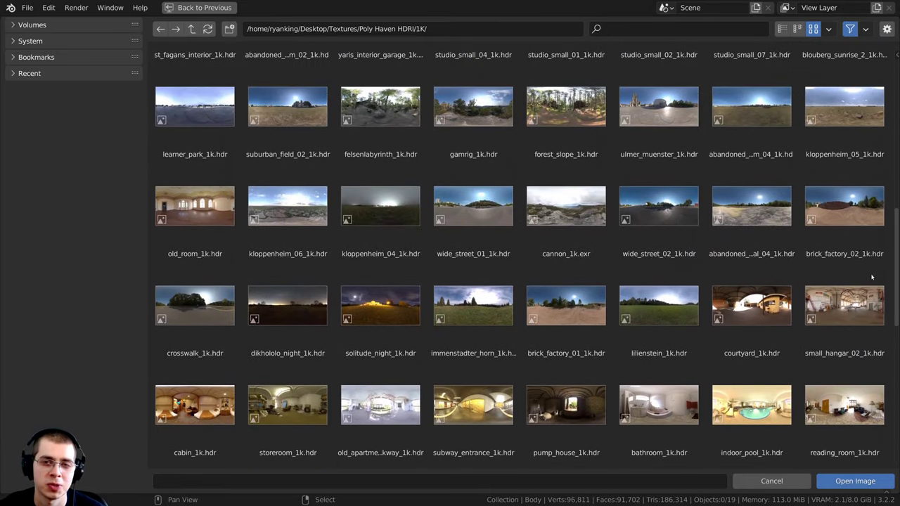
pyautogui.scroll(10, 865, 239)
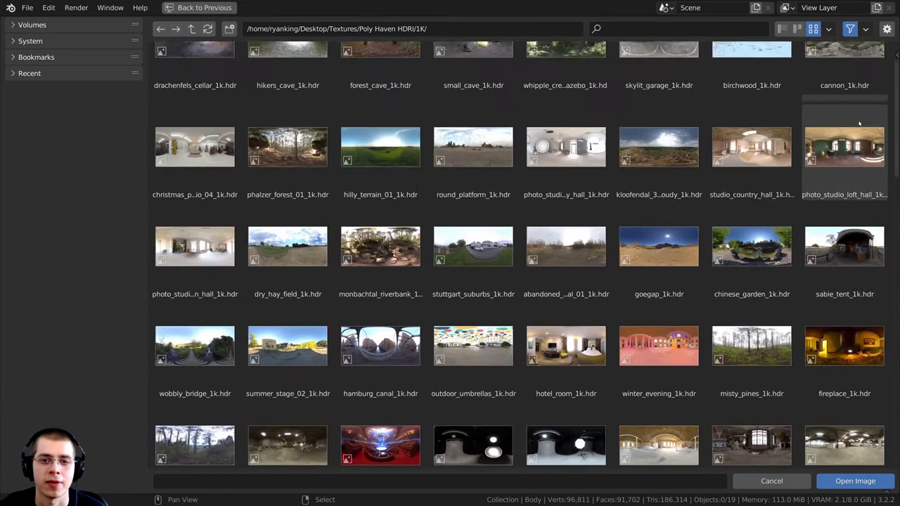
pyautogui.scroll(-6, 896, 143)
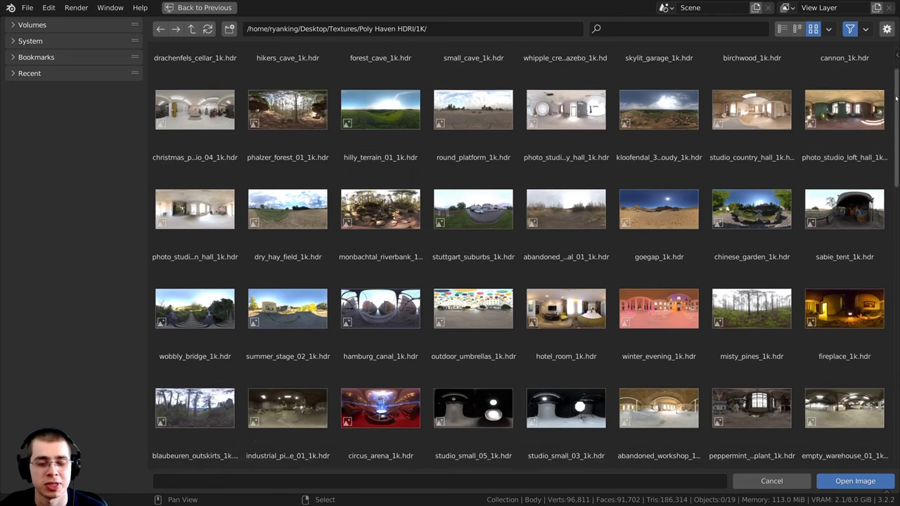
pyautogui.scroll(-1, 896, 143)
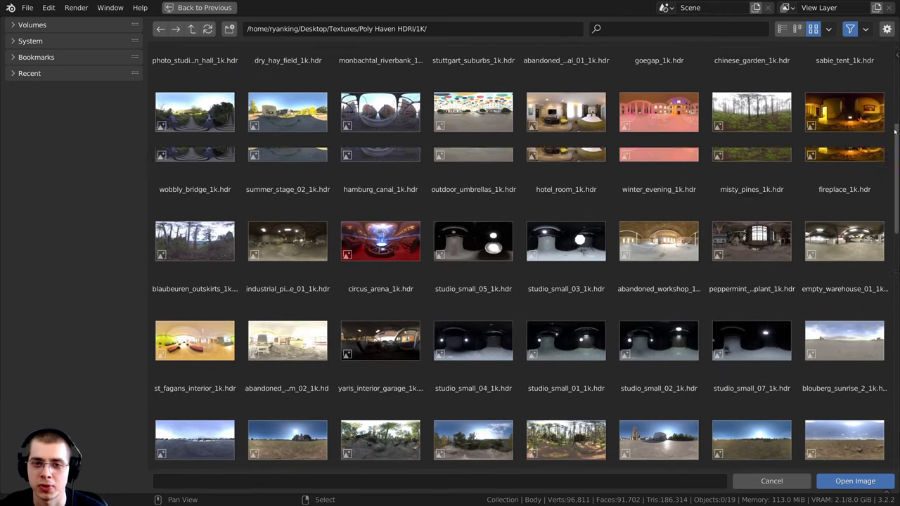
pyautogui.scroll(7, 808, 106)
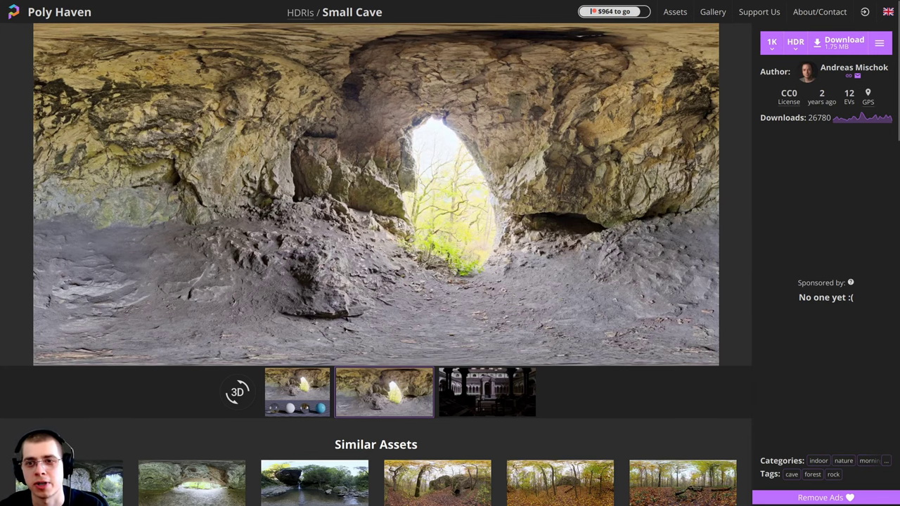
# - Examine the Small Cave HDRI page on Poly Haven in the browser, including its download resolution and format options
pyautogui.scroll(-2, 442, 382)
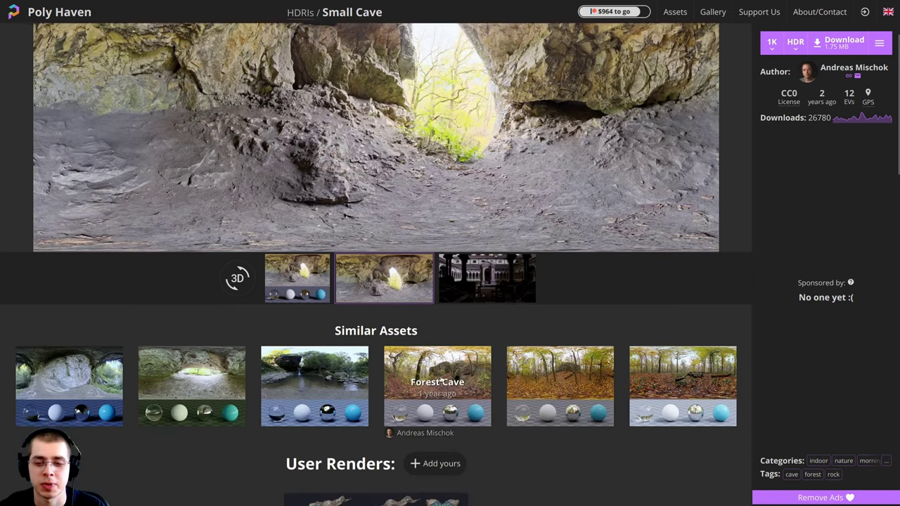
pyautogui.scroll(2, 441, 381)
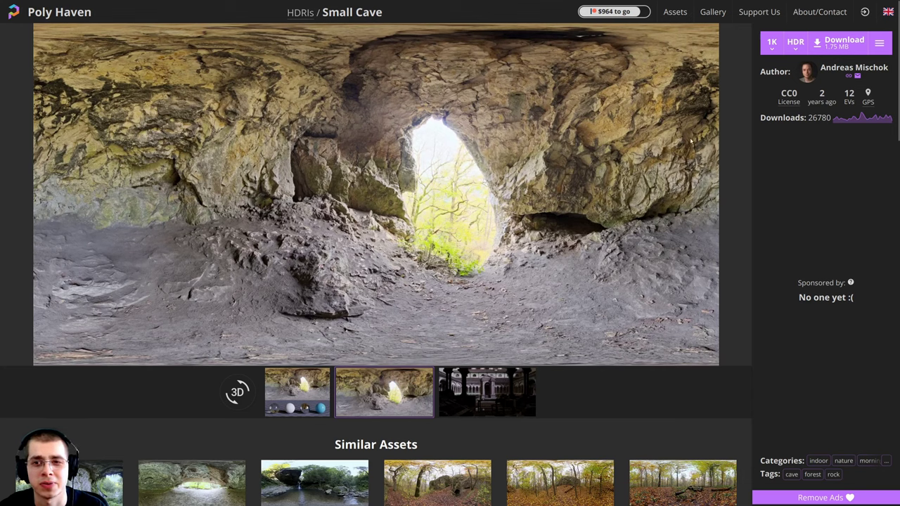
pyautogui.click(772, 44)
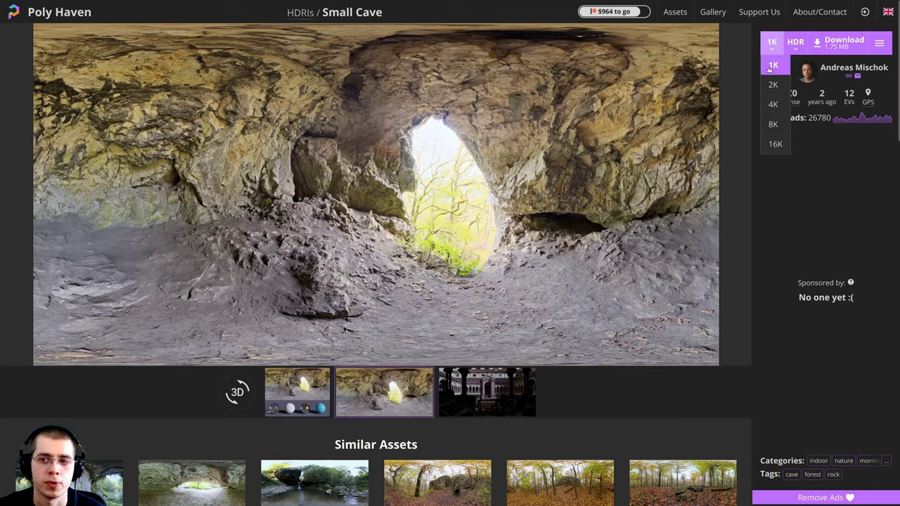
pyautogui.moveTo(795, 46)
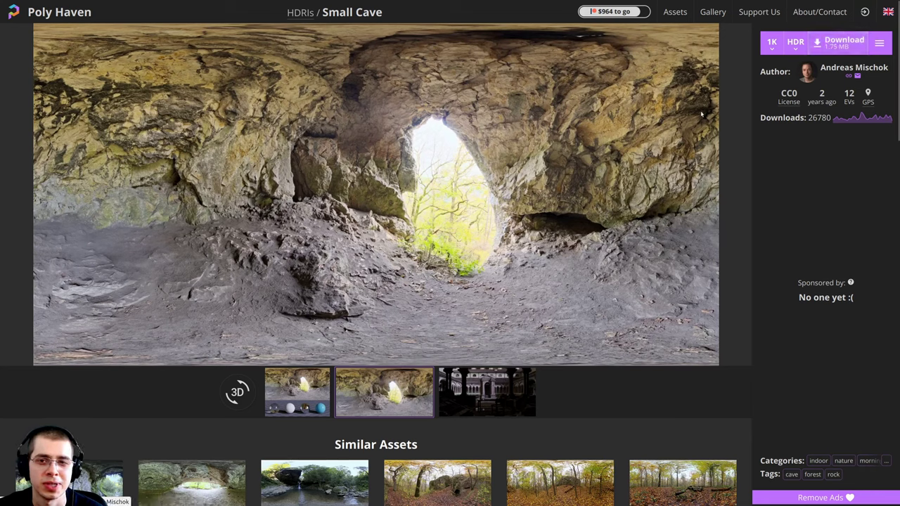
# - Switch back to Blender and load small_cave_1k.hdr as the world's environment image
pyautogui.hotkey('alt', 'Tab')
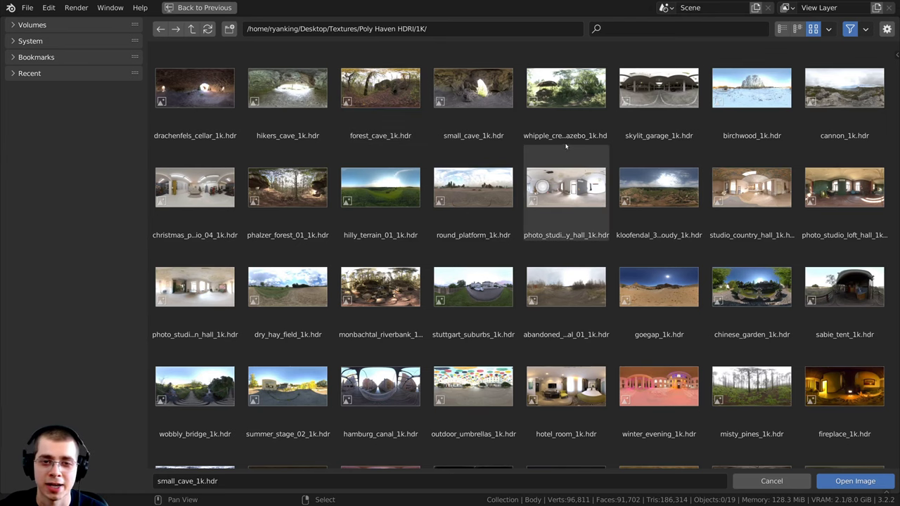
pyautogui.click(466, 91)
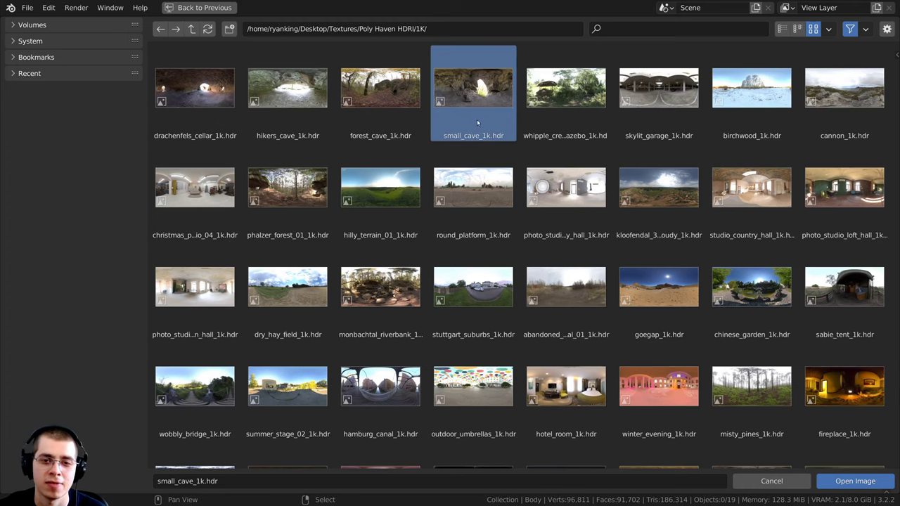
pyautogui.click(854, 481)
# - Examine how the cave environment surrounds the robot, including the view towards the bright cave opening
pyautogui.keyDown('shift'); pyautogui.moveTo(176, 211); pyautogui.dragTo(302, 281, button='middle'); pyautogui.keyUp('shift')
pyautogui.keyDown('shift'); pyautogui.moveTo(261, 120); pyautogui.dragTo(296, 299, button='middle'); pyautogui.keyUp('shift')
pyautogui.scroll(-5, 269, 230)
pyautogui.scroll(-2, 269, 231)
pyautogui.moveTo(317, 225); pyautogui.dragTo(127, 99, button='middle')
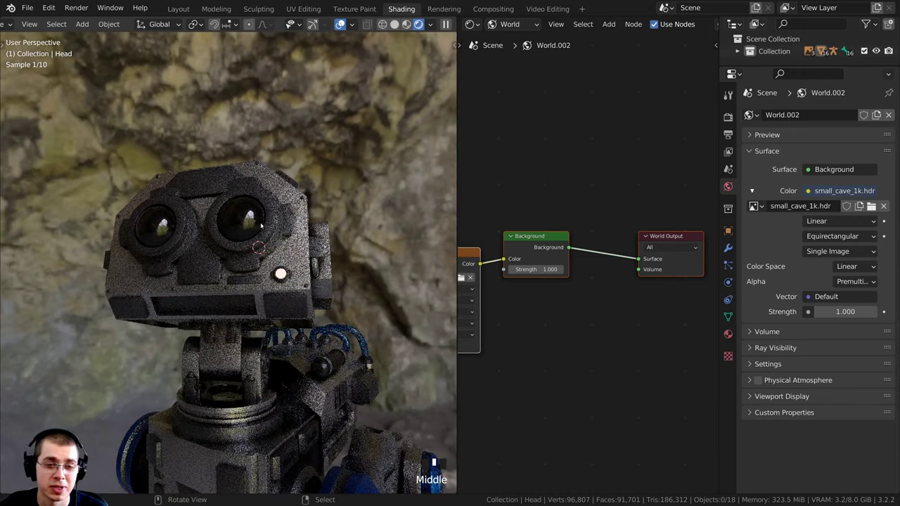
pyautogui.scroll(1, 260, 264)
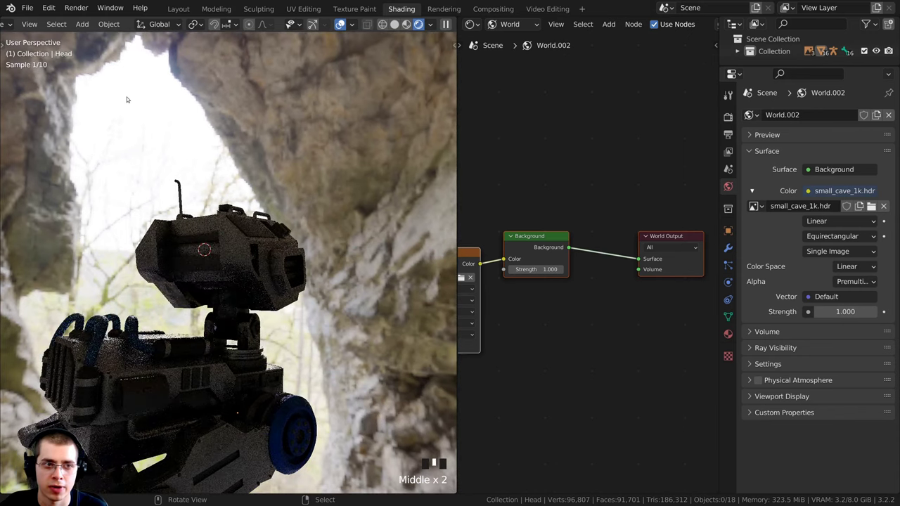
pyautogui.scroll(-2, 257, 194)
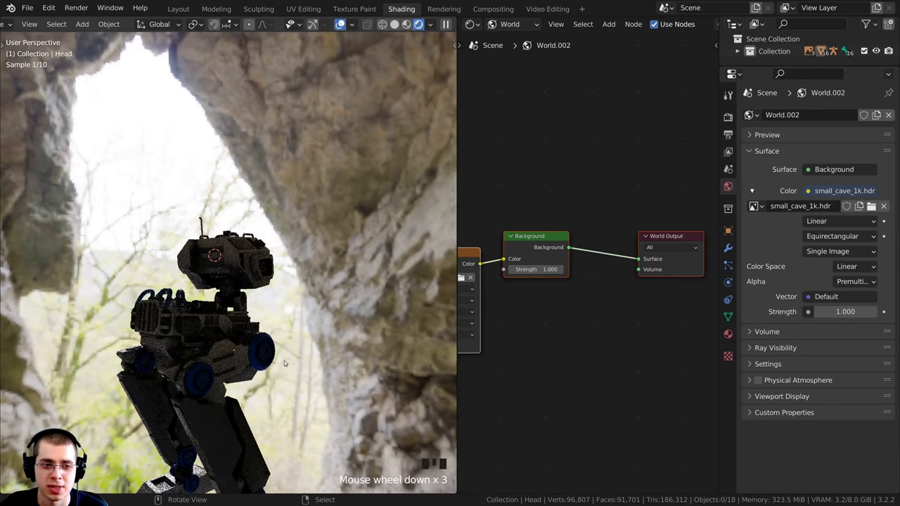
pyautogui.moveTo(257, 194); pyautogui.dragTo(240, 117, button='middle')
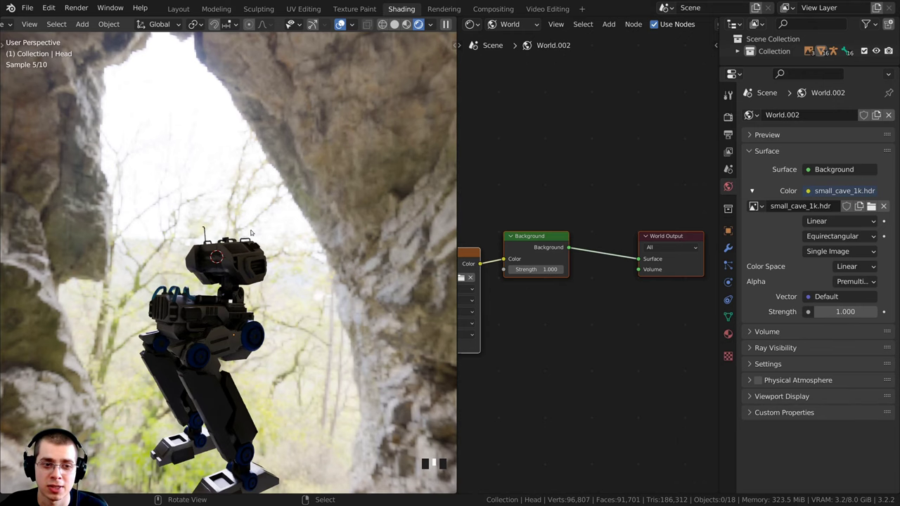
pyautogui.moveTo(253, 232); pyautogui.dragTo(176, 304, button='middle')
pyautogui.scroll(-1, 222, 325)
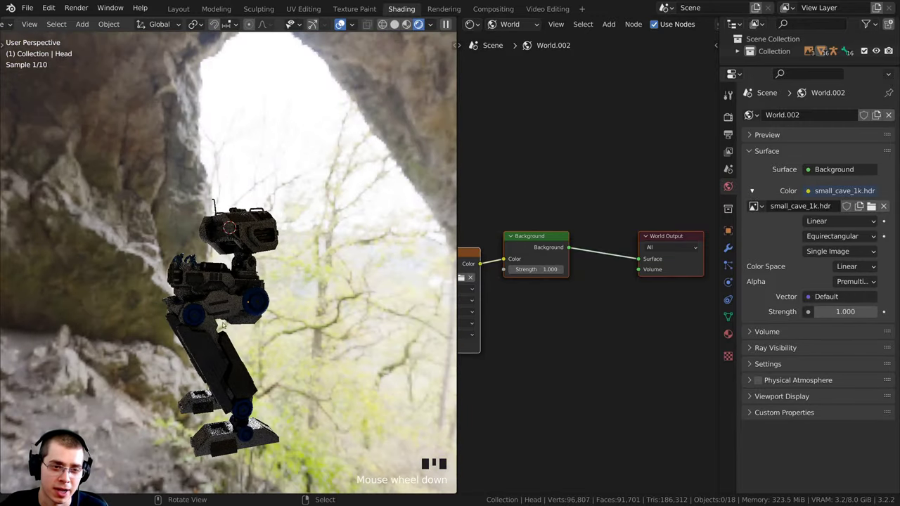
# - Inspect the environment lighting and reflections on the robot's head and body from the front, close up and farther away
pyautogui.moveTo(236, 333); pyautogui.dragTo(271, 302, button='middle')
pyautogui.scroll(7, 284, 283)
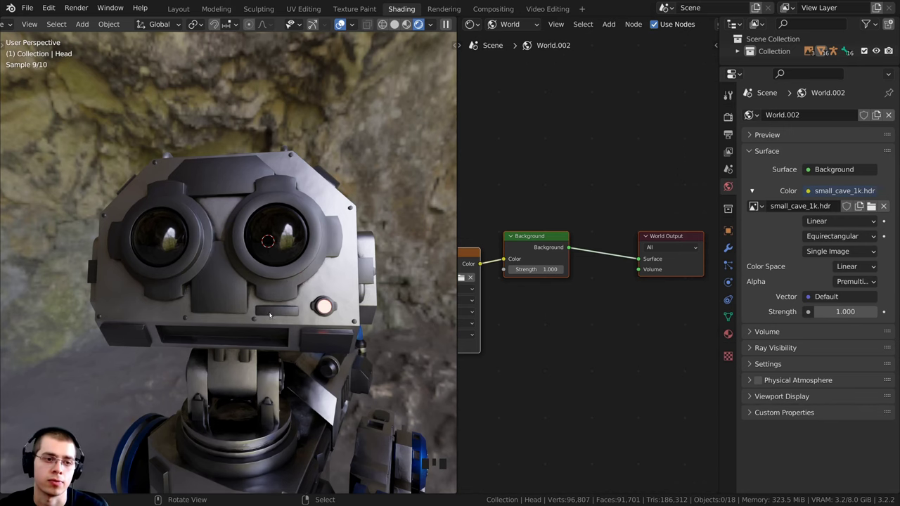
pyautogui.moveTo(294, 204); pyautogui.dragTo(322, 189, button='middle')
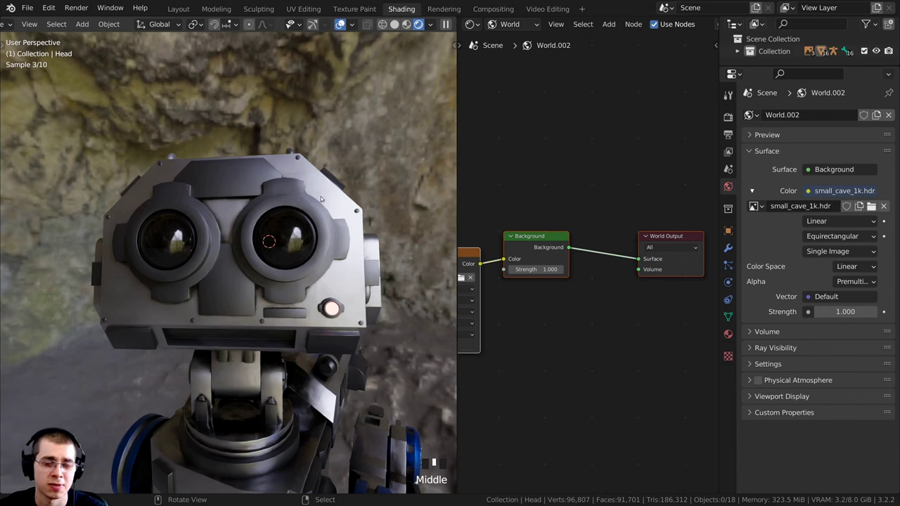
pyautogui.scroll(-2, 356, 307)
pyautogui.keyDown('shift'); pyautogui.moveTo(317, 344); pyautogui.dragTo(312, 236, button='middle'); pyautogui.keyUp('shift')
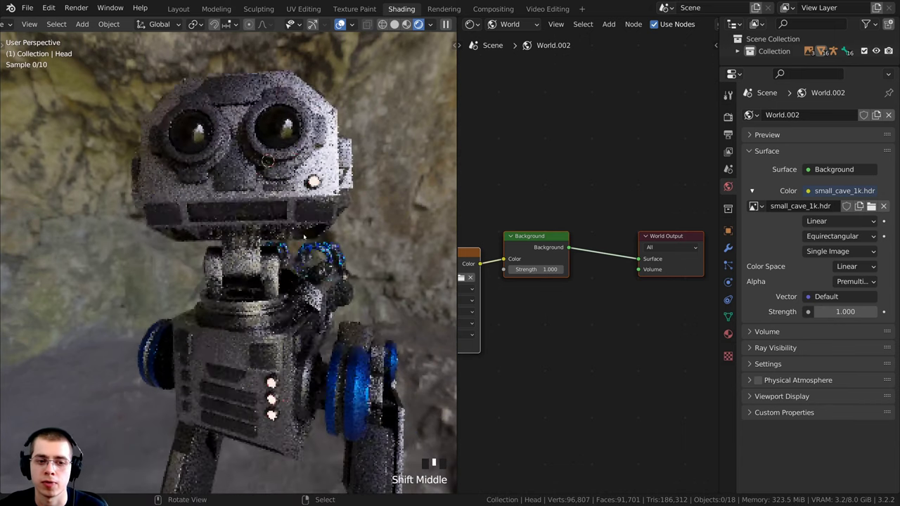
pyautogui.scroll(-1, 312, 236)
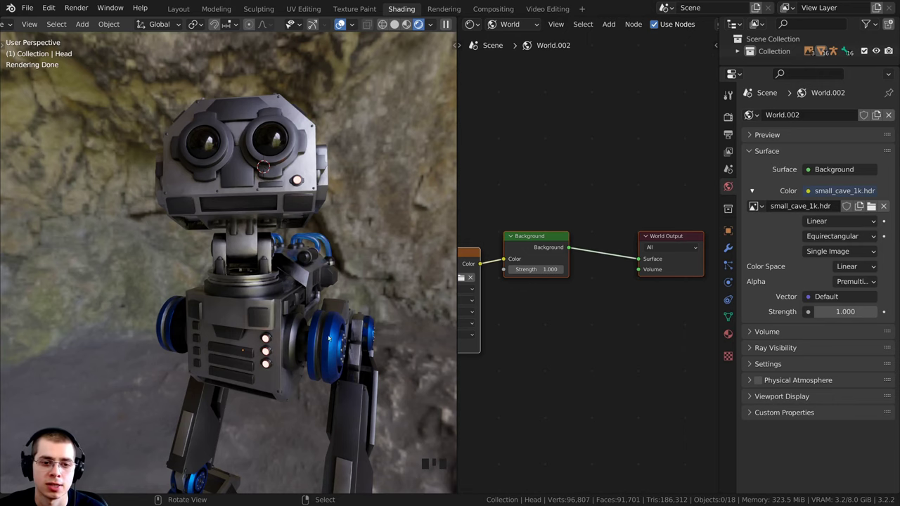
pyautogui.keyDown('shift'); pyautogui.moveTo(300, 164); pyautogui.dragTo(345, 226, button='middle'); pyautogui.keyUp('shift')
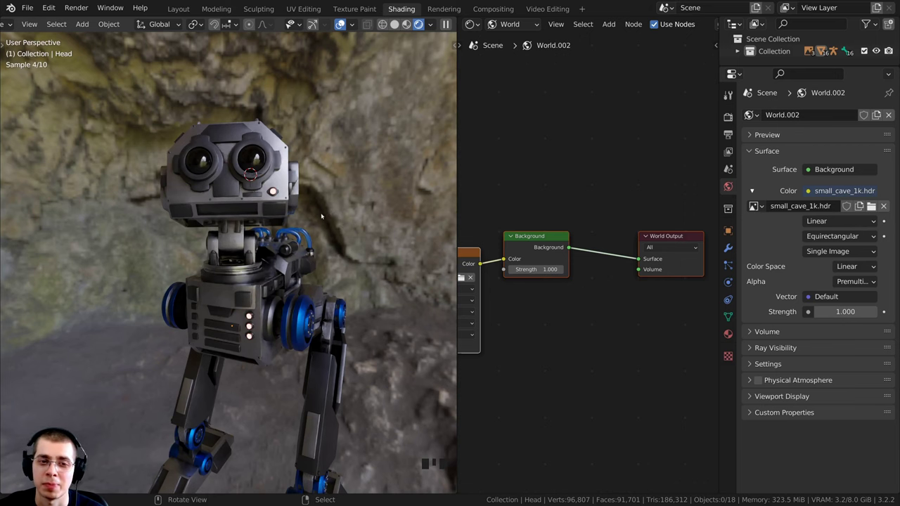
pyautogui.moveTo(333, 215); pyautogui.dragTo(332, 217, button='middle')
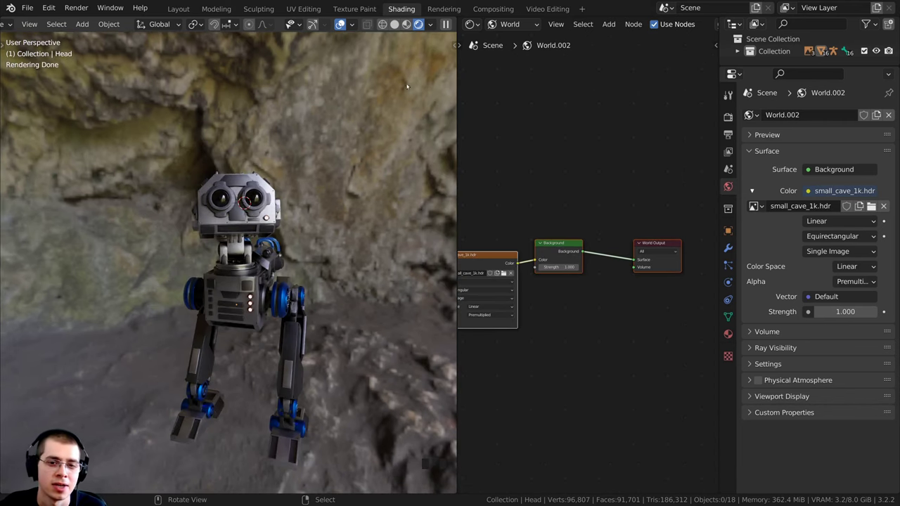
# - Add an area light, place it above and beside the robot and rotate it to shine towards the robot
pyautogui.moveTo(313, 104); pyautogui.dragTo(248, 94, button='middle')
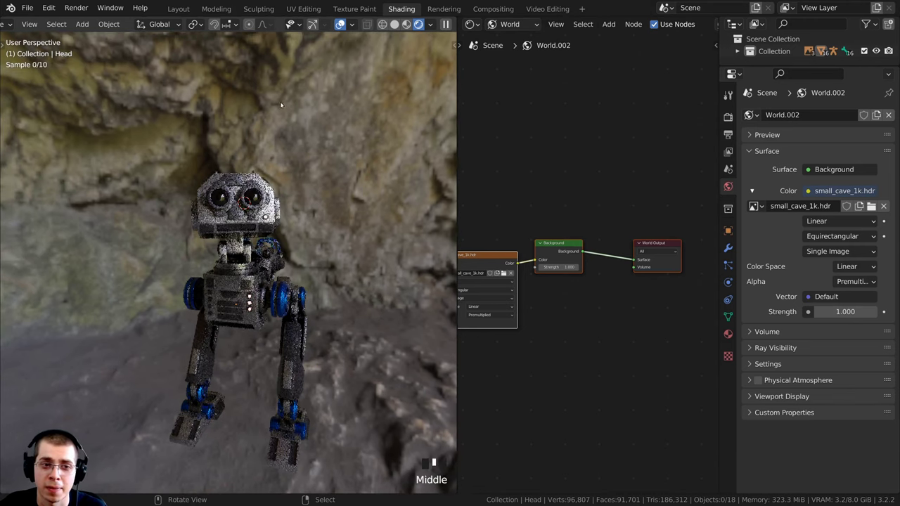
pyautogui.hotkey('shift', 'a')
pyautogui.moveTo(249, 96)
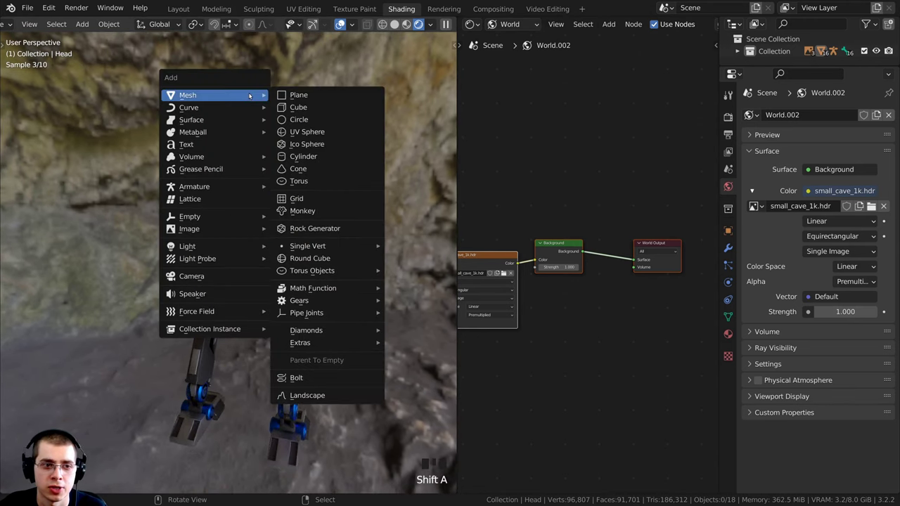
pyautogui.moveTo(203, 253)
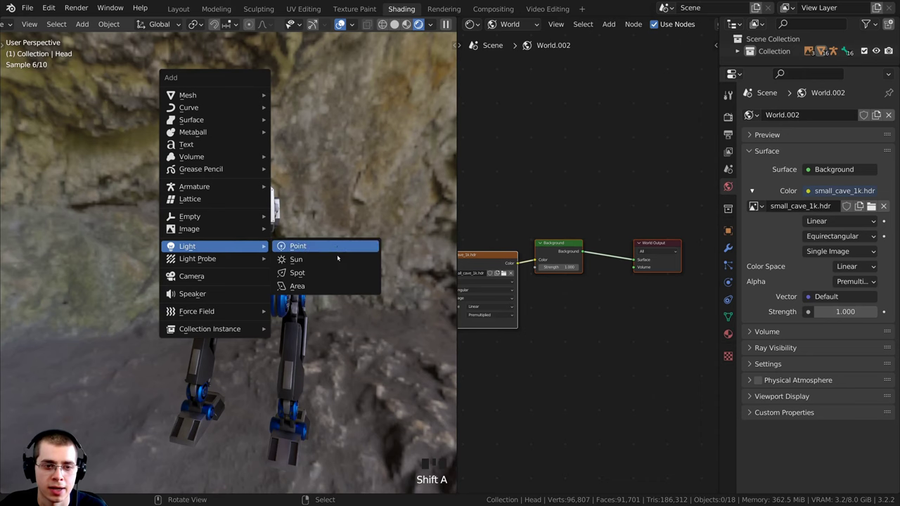
pyautogui.click(297, 286)
pyautogui.press('g')
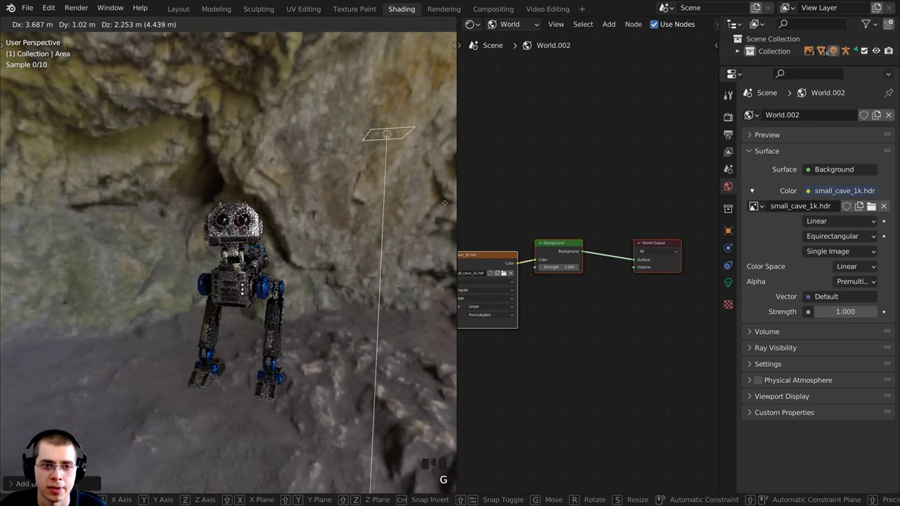
pyautogui.click(471, 189)
pyautogui.press('r')
pyautogui.click(473, 278)
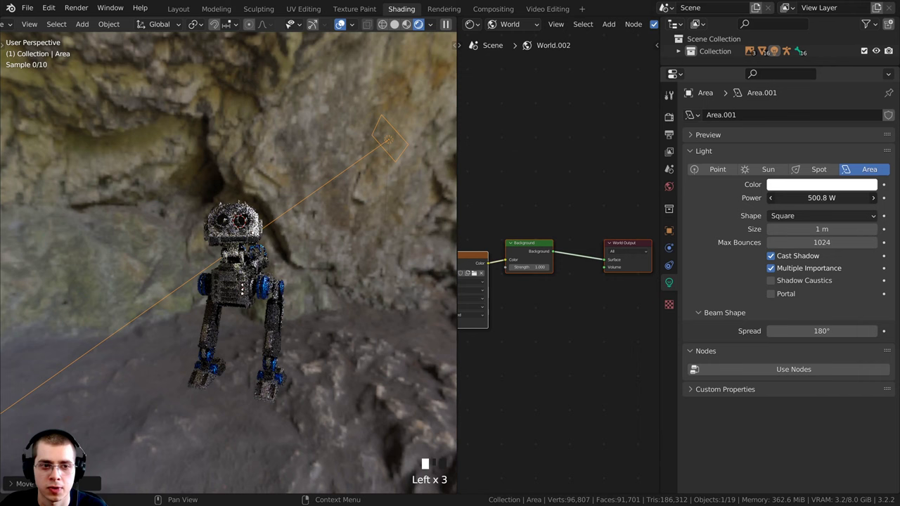
# - Set the area light's power to 1340.6 W, scale the light up and tint its color pale yellow
pyautogui.moveTo(812, 195); pyautogui.dragTo(871, 195)
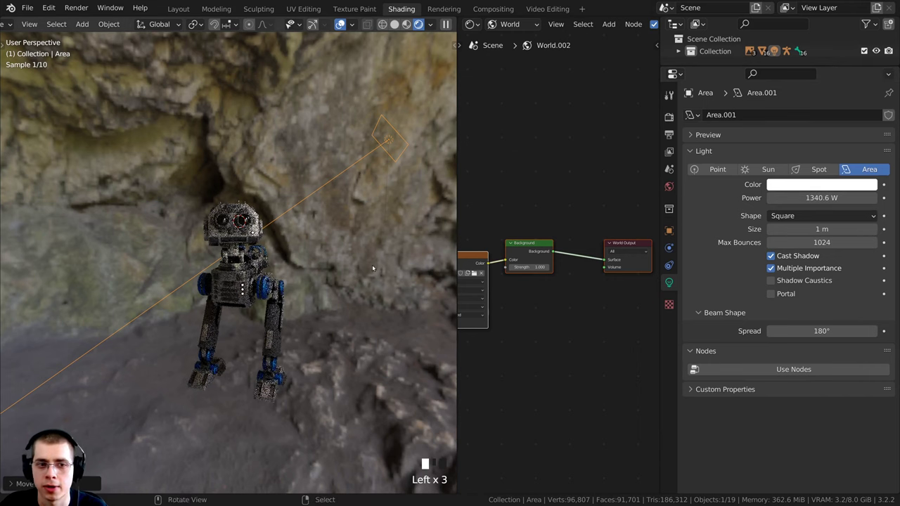
pyautogui.press('s')
pyautogui.click(446, 475)
pyautogui.click(805, 185)
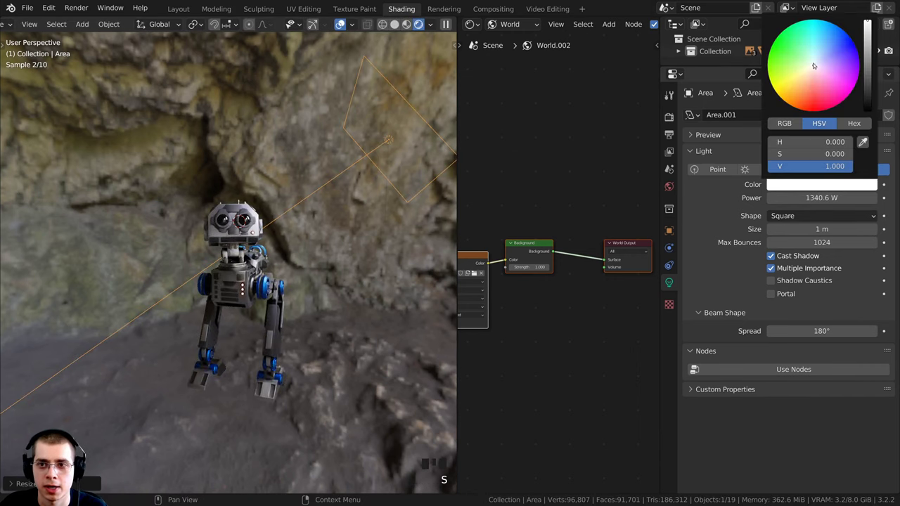
pyautogui.moveTo(815, 65); pyautogui.dragTo(804, 72)
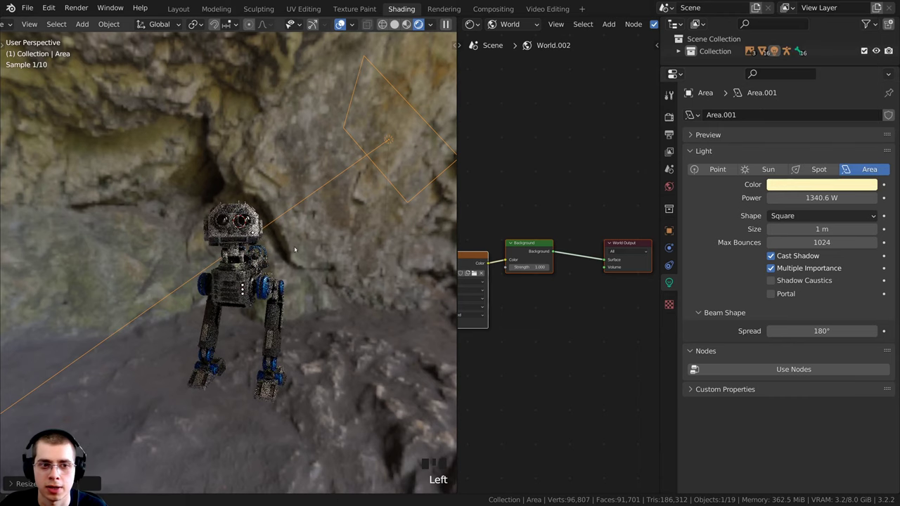
# - Reposition the area light higher above the robot
pyautogui.moveTo(267, 239); pyautogui.dragTo(305, 235, button='middle')
pyautogui.press('g')
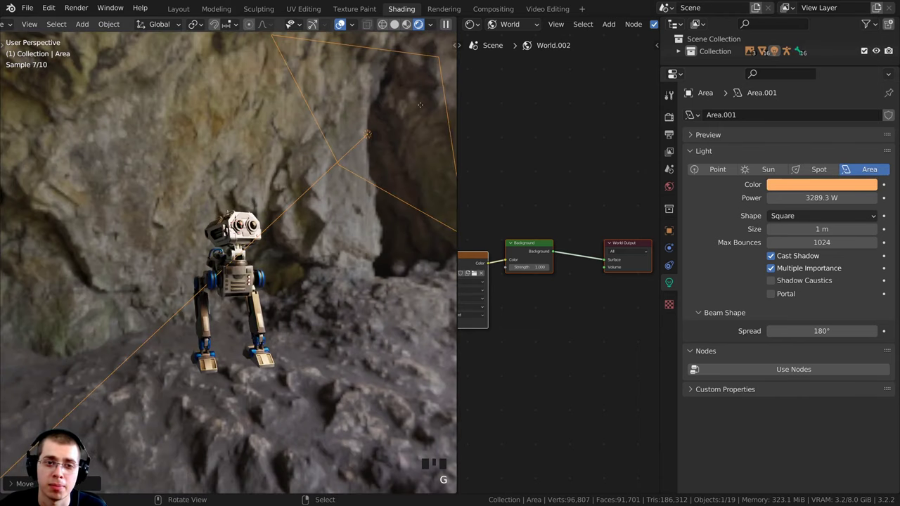
pyautogui.press('g')
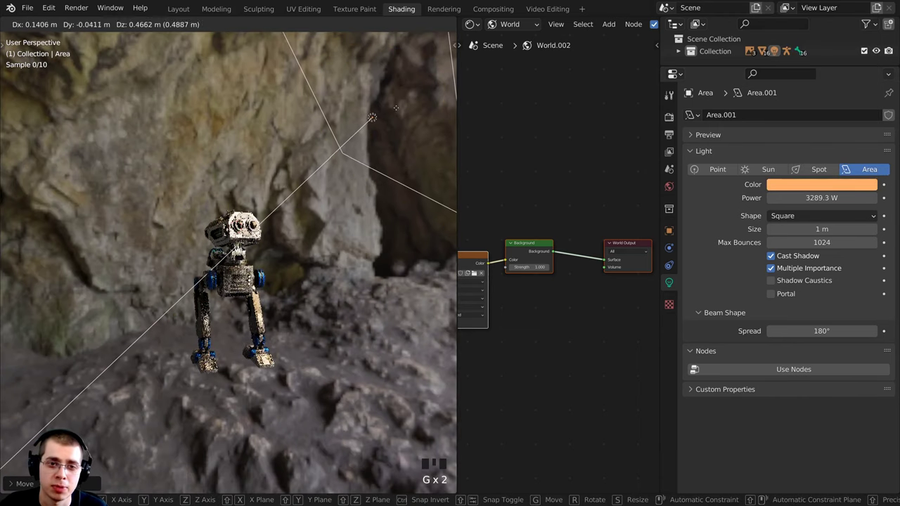
pyautogui.click(395, 91)
pyautogui.scroll(3, 180, 264)
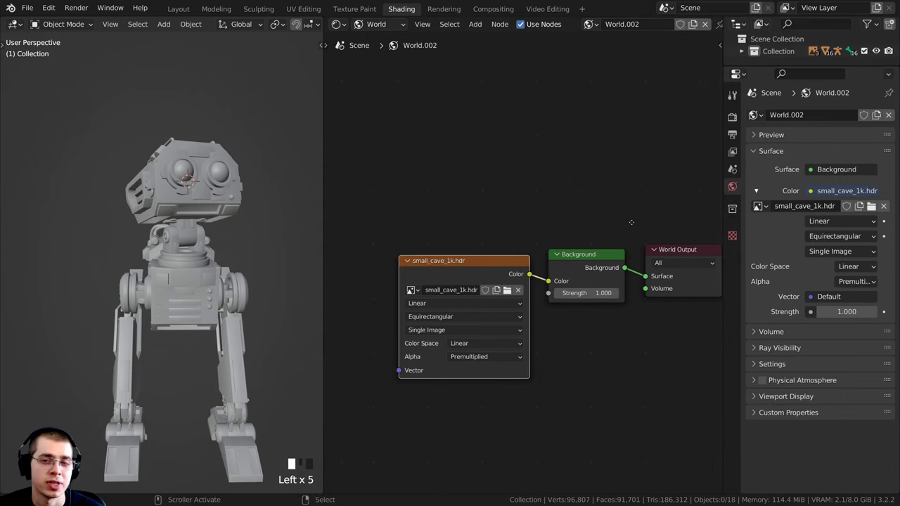
pyautogui.moveTo(631, 222); pyautogui.dragTo(628, 213, button='middle')
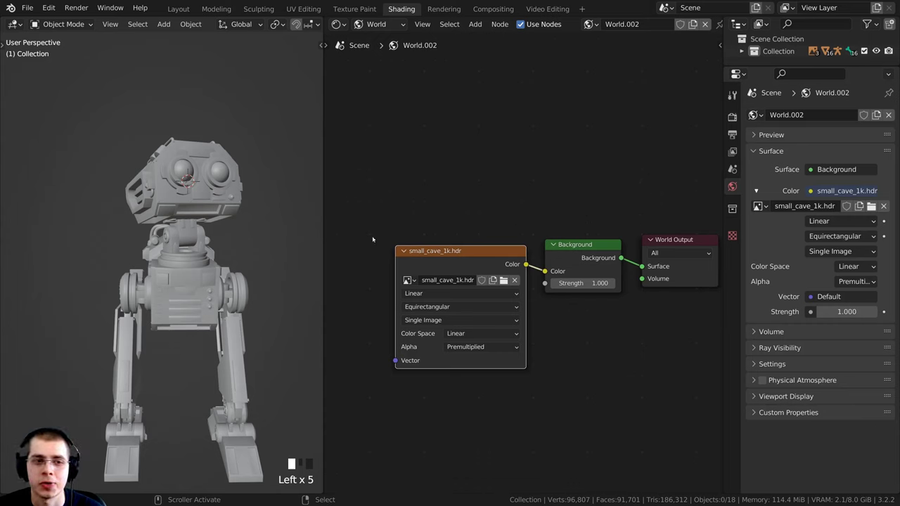
# - Nudge the small_cave_1k.hdr node in the world shader graph and widen the properties editor
pyautogui.moveTo(249, 273); pyautogui.dragTo(258, 281, button='middle')
pyautogui.moveTo(488, 251); pyautogui.dragTo(486, 251)
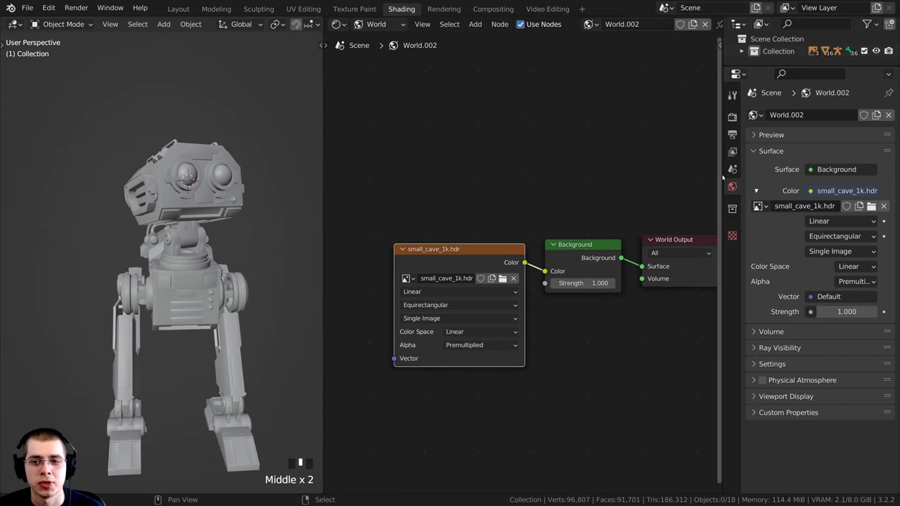
pyautogui.moveTo(720, 177); pyautogui.dragTo(676, 177)
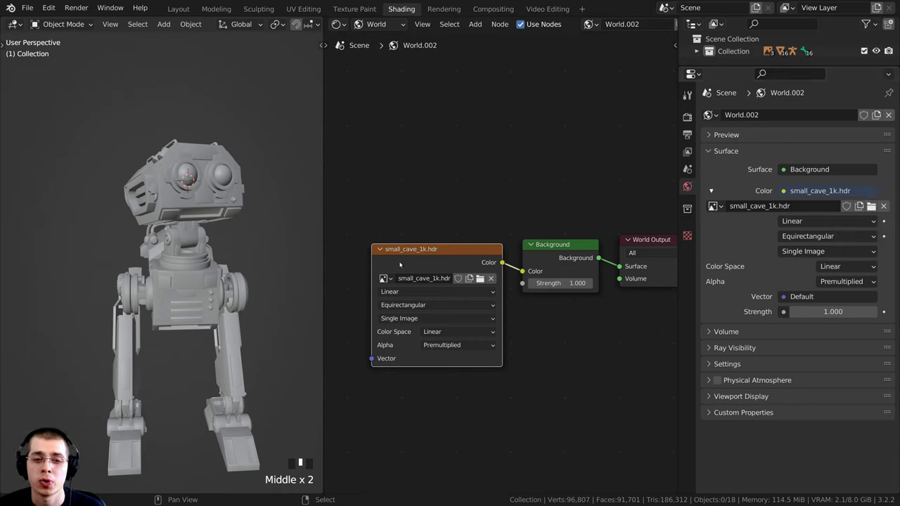
pyautogui.moveTo(400, 264); pyautogui.dragTo(387, 218, button='middle')
pyautogui.click(364, 28)
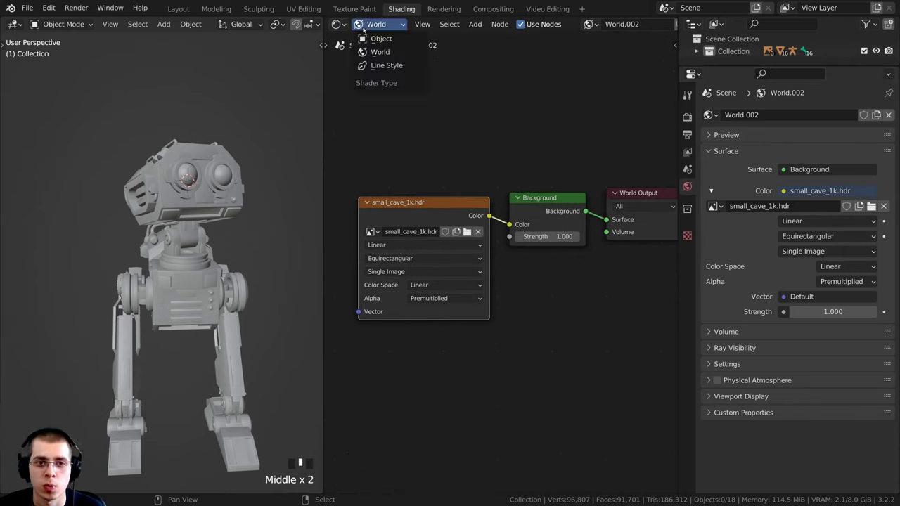
pyautogui.scroll(1, 376, 215)
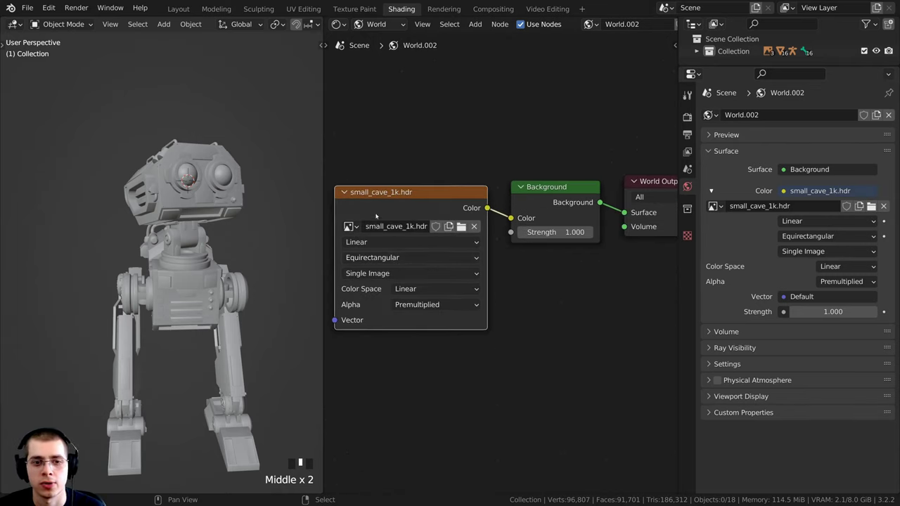
# - Replace the environment texture's image with Daylight.hdr and switch the viewport to rendered shading
pyautogui.click(461, 227)
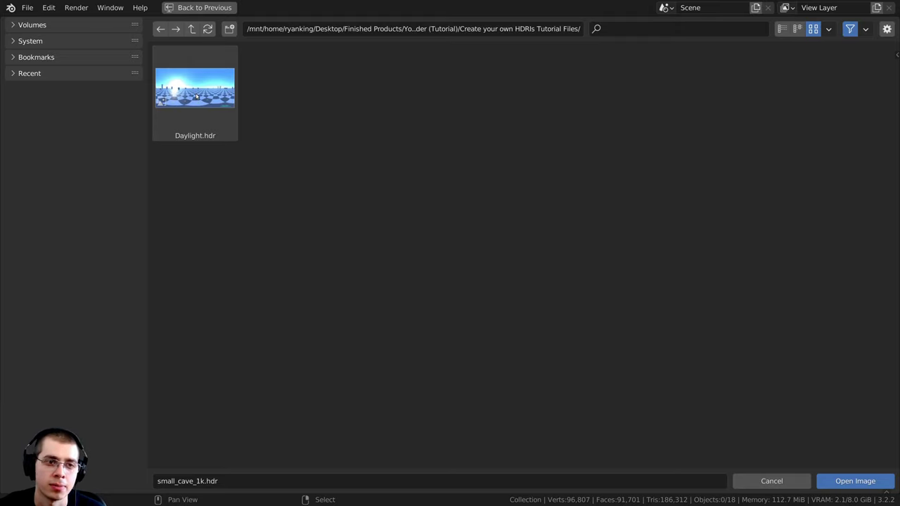
pyautogui.click(197, 96)
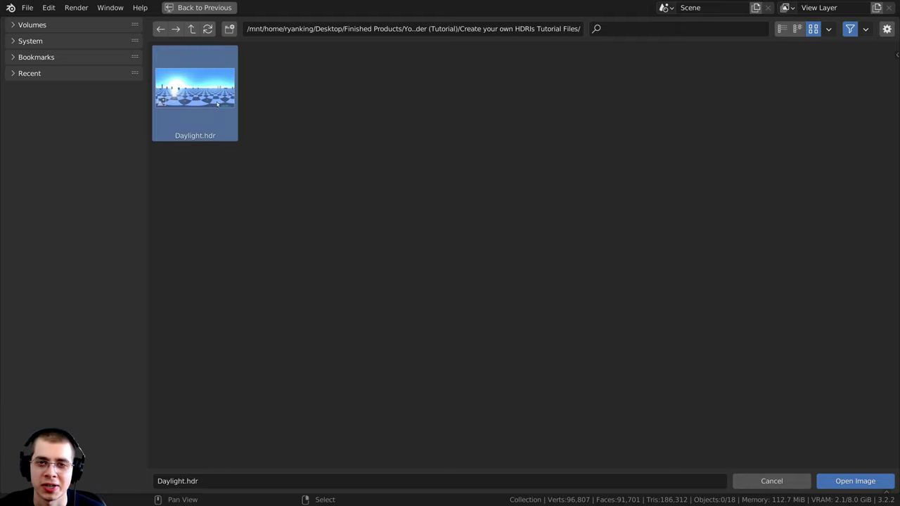
pyautogui.click(855, 482)
pyautogui.moveTo(256, 267); pyautogui.dragTo(254, 314, button='middle')
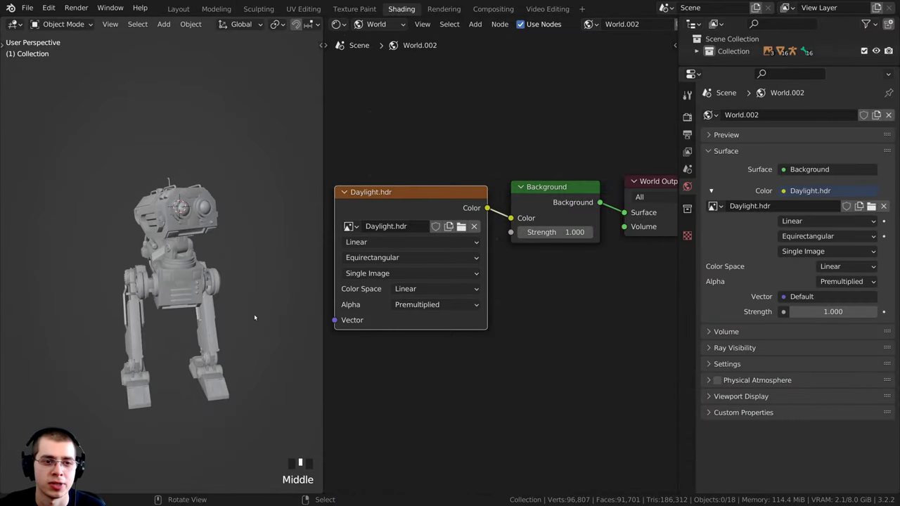
pyautogui.press('z')
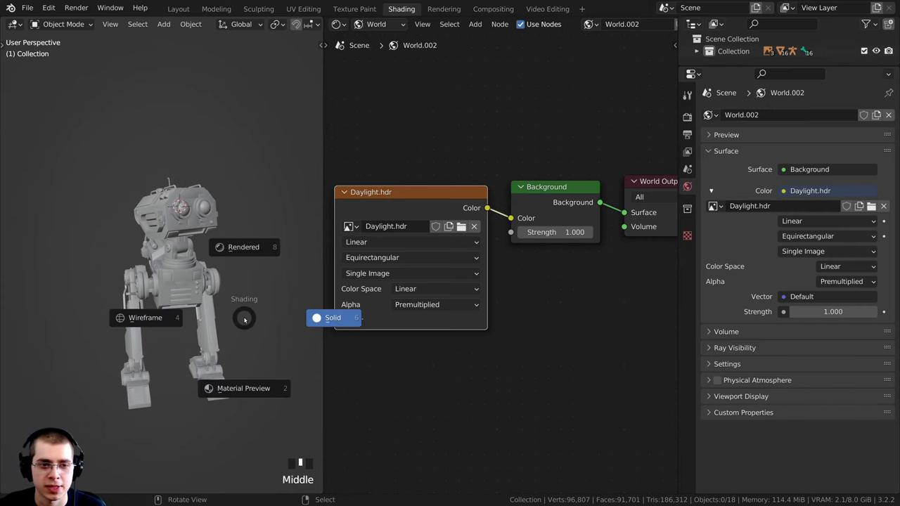
pyautogui.click(235, 216)
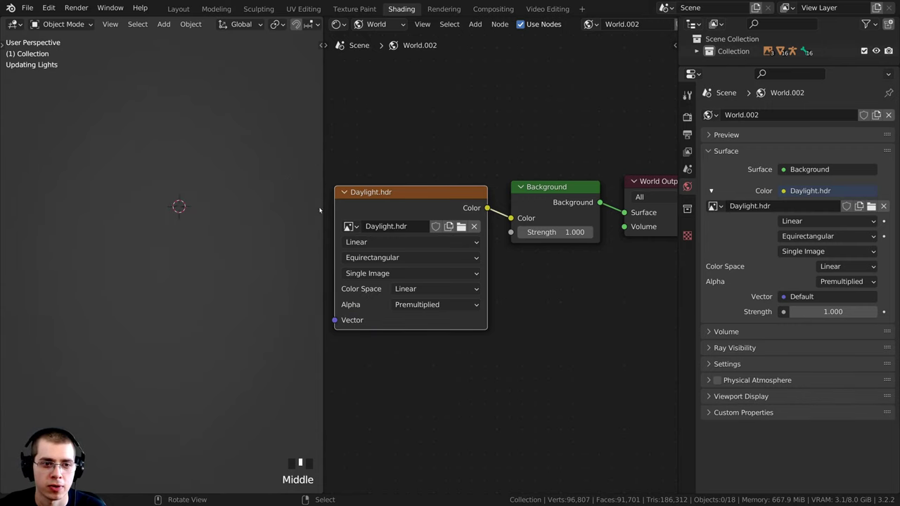
# - Maximize the viewport and examine the Daylight.hdr surroundings and the robot's lighting from several sides
pyautogui.moveTo(320, 210); pyautogui.dragTo(310, 212, button='middle')
pyautogui.hotkey('ctrl', 'space')
pyautogui.moveTo(394, 225); pyautogui.dragTo(424, 110, button='middle')
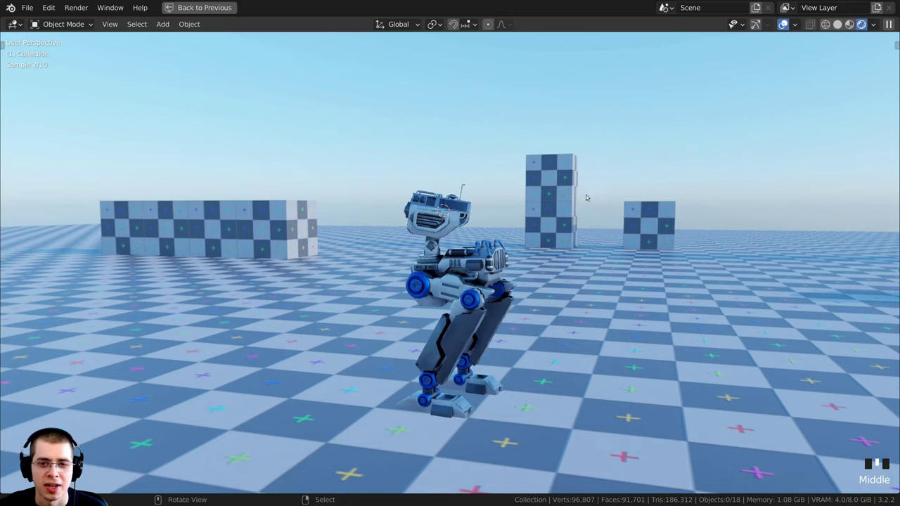
pyautogui.moveTo(706, 252); pyautogui.dragTo(582, 114, button='middle')
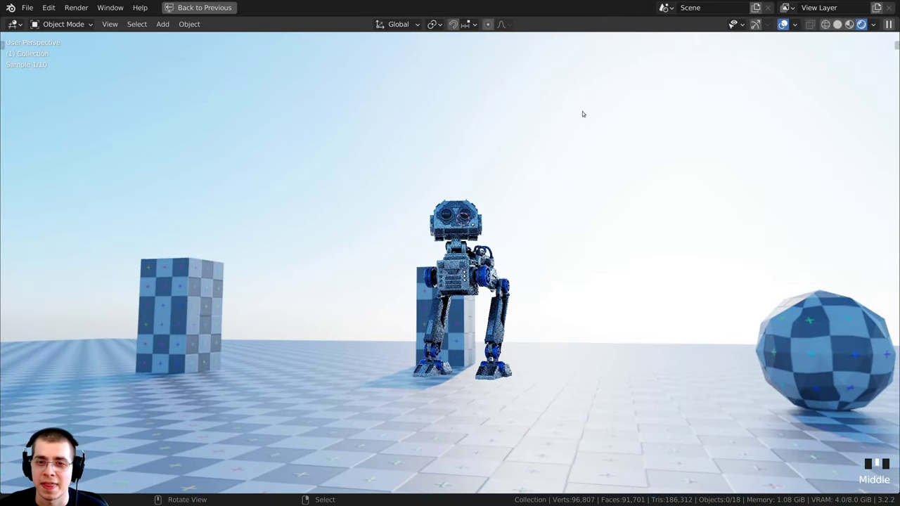
pyautogui.moveTo(528, 224); pyautogui.dragTo(507, 267, button='middle')
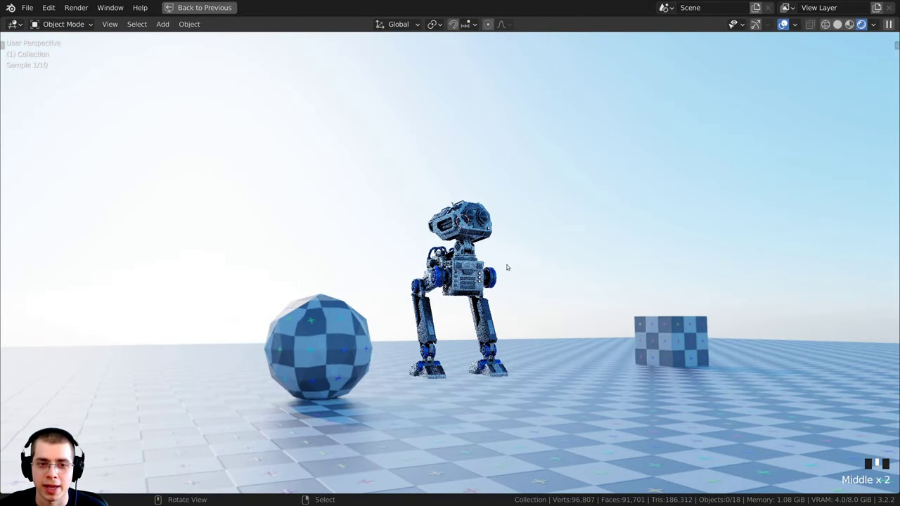
pyautogui.moveTo(320, 220); pyautogui.dragTo(388, 307, button='middle')
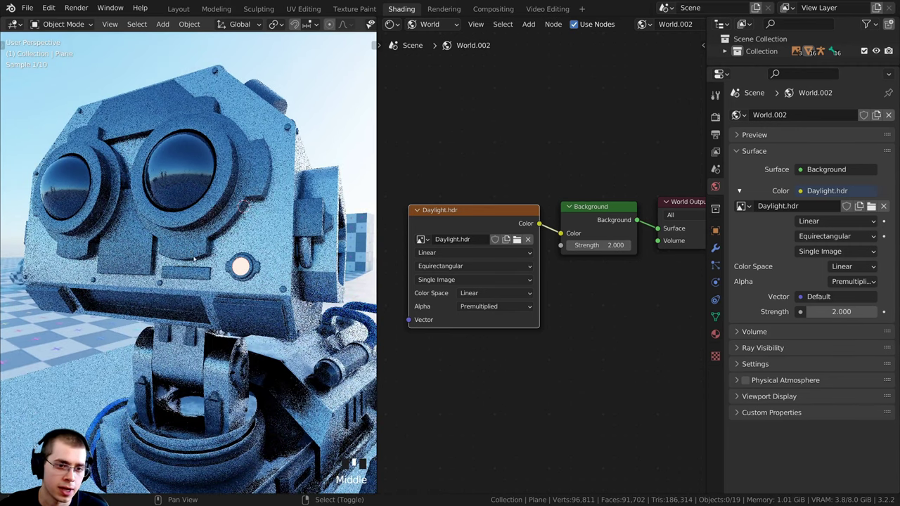
# - Inspect the environment's reflections in the robot's eyes up close, and the lighting on the side of its head and body
pyautogui.moveTo(140, 246)
pyautogui.keyDown('shift'); pyautogui.mouseDown(button='middle')
pyautogui.moveTo(188, 246)
pyautogui.moveTo(197, 278)
pyautogui.mouseUp(button='middle'); pyautogui.keyUp('shift')
pyautogui.scroll(3, 197, 225)
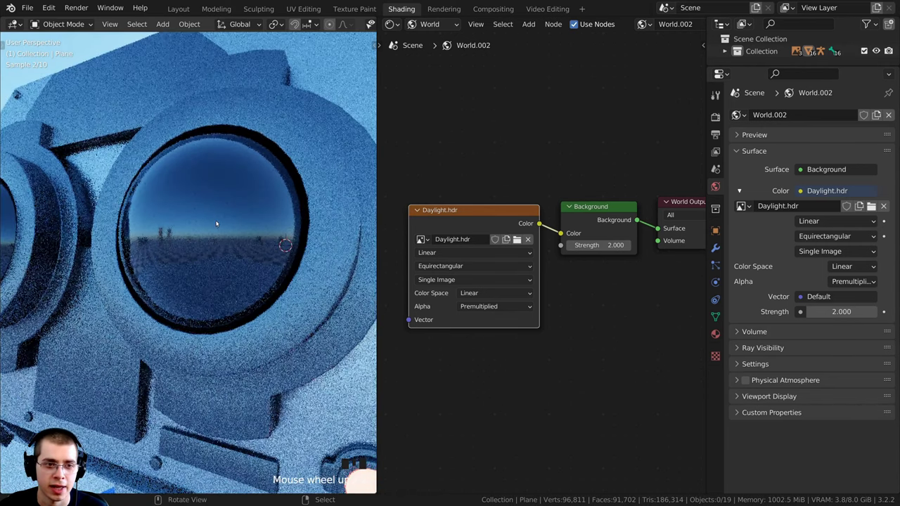
pyautogui.moveTo(197, 218); pyautogui.dragTo(198, 173, button='middle')
pyautogui.scroll(1, 198, 172)
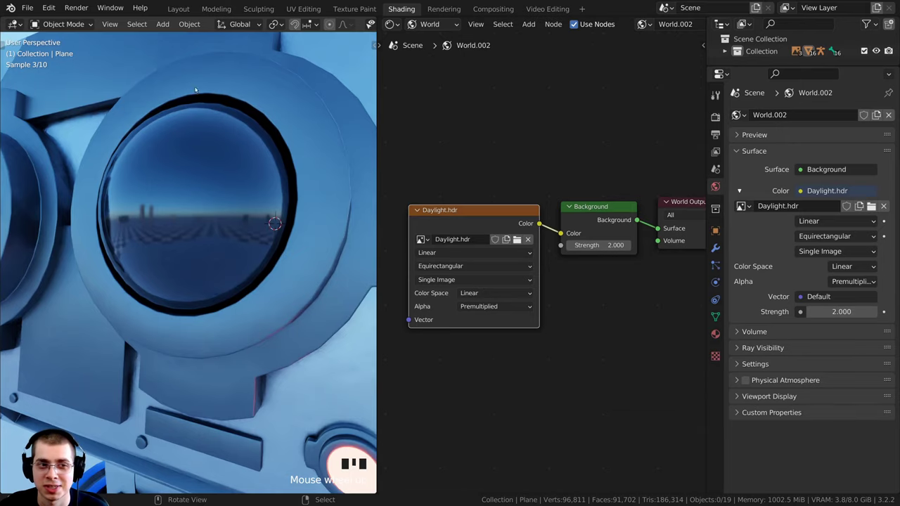
pyautogui.scroll(-6, 312, 249)
pyautogui.moveTo(312, 249); pyautogui.dragTo(183, 239, button='middle')
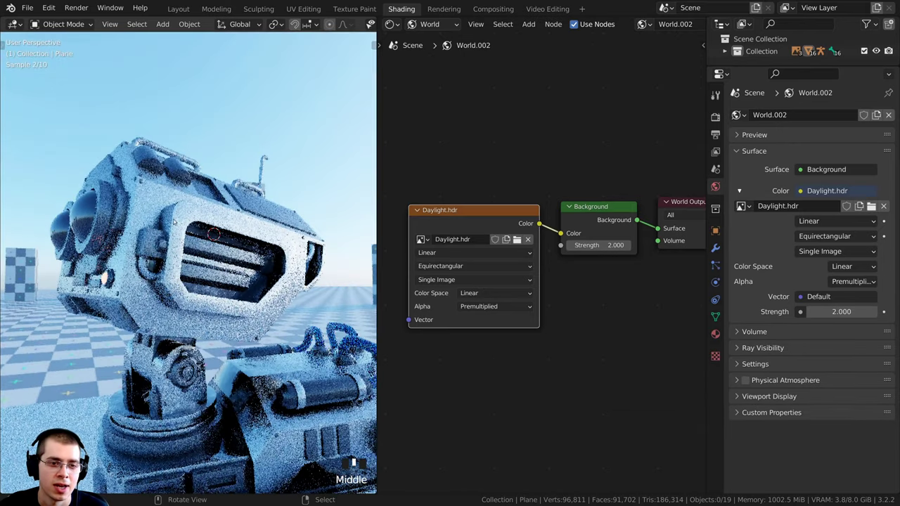
pyautogui.keyDown('shift'); pyautogui.moveTo(169, 422); pyautogui.dragTo(204, 388, button='middle'); pyautogui.keyUp('shift')
pyautogui.keyDown('shift'); pyautogui.scroll(-1, 204, 388); pyautogui.keyUp('shift')
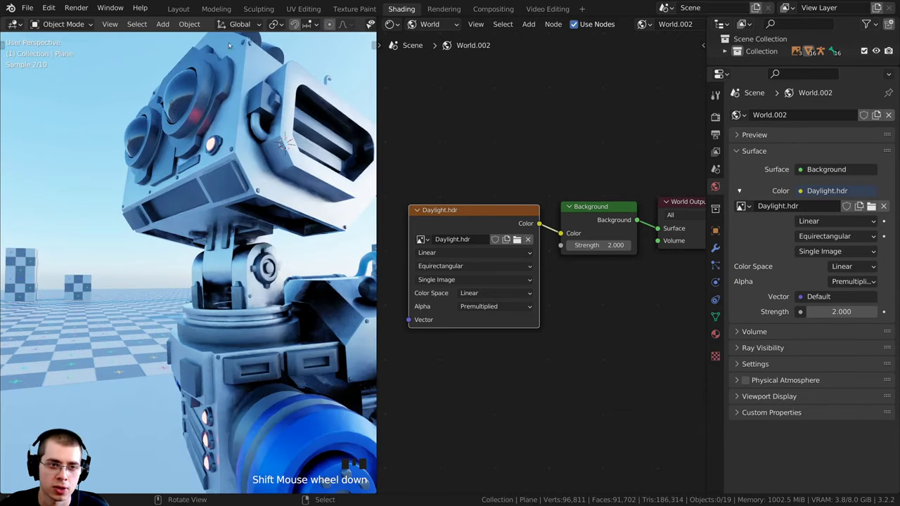
pyautogui.moveTo(176, 276); pyautogui.dragTo(260, 288, button='middle')
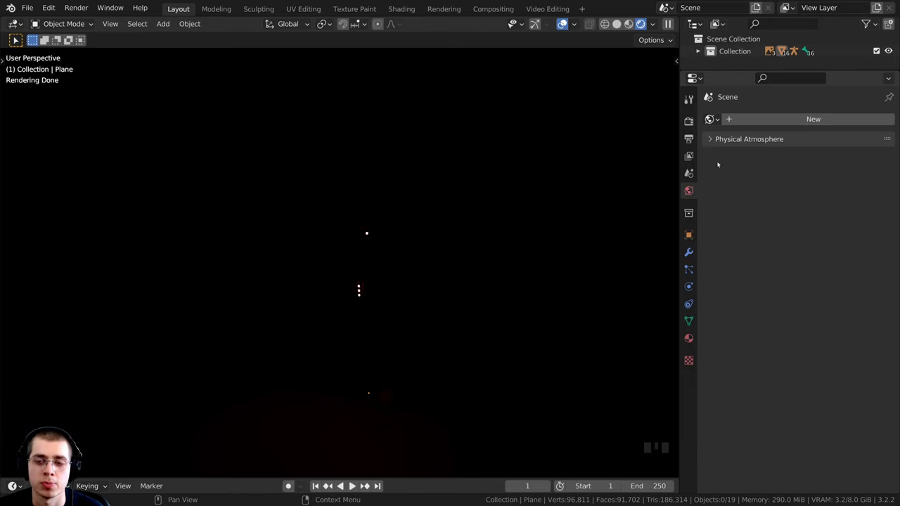
# - Create a new world for the scene and enable Physical Atmosphere on it
pyautogui.click(715, 140)
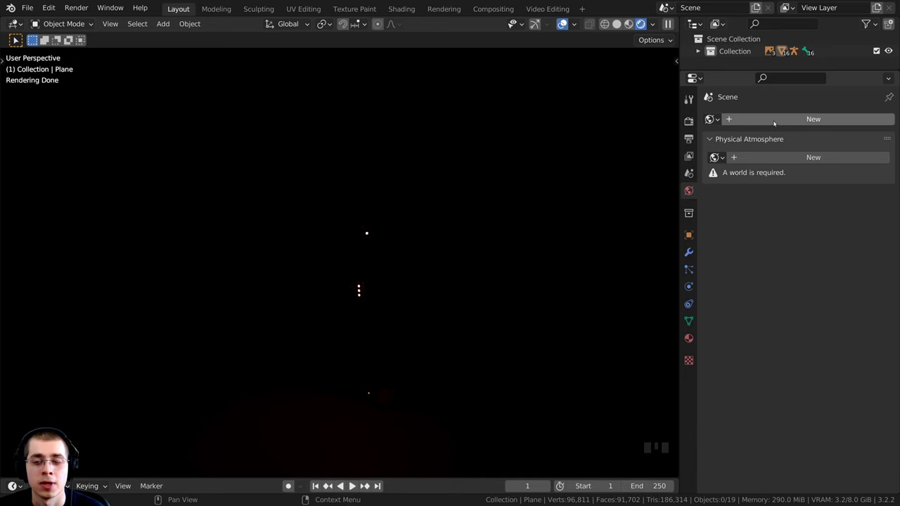
pyautogui.click(769, 122)
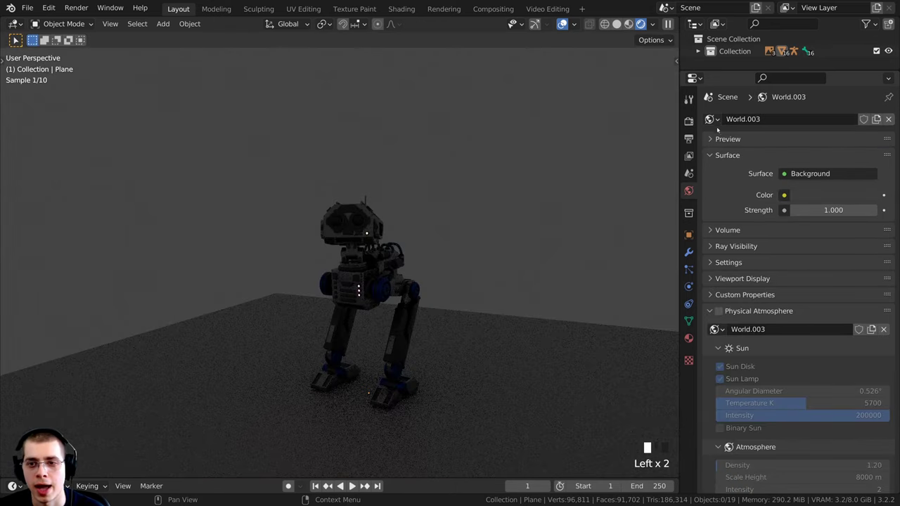
pyautogui.click(718, 311)
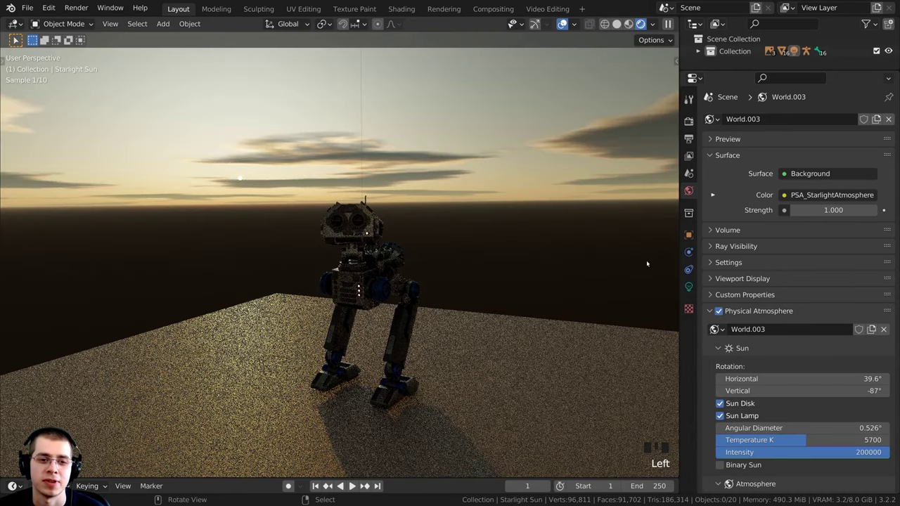
# - Narrow the properties editor and review the Physical Atmosphere settings for sun, atmosphere, stars, clouds and fog
pyautogui.middleClick(601, 261)
pyautogui.scroll(-8, 772, 226)
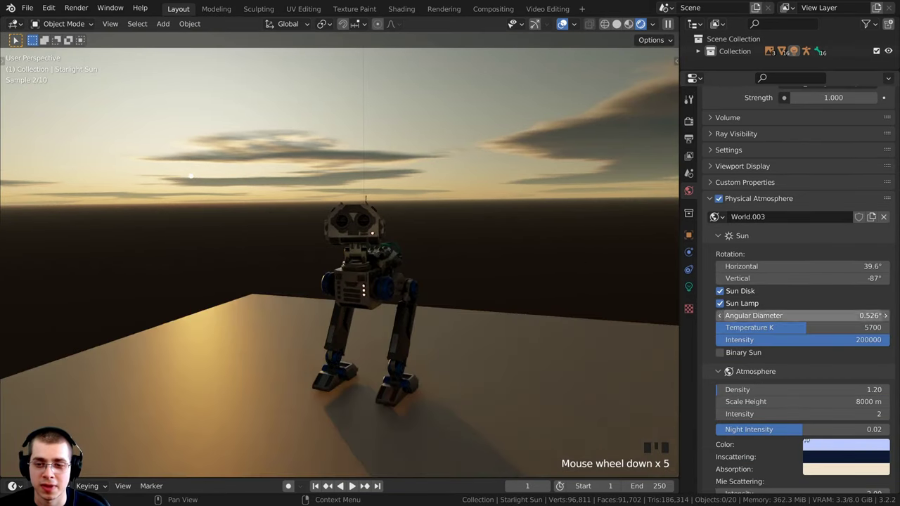
pyautogui.moveTo(679, 203); pyautogui.dragTo(709, 204)
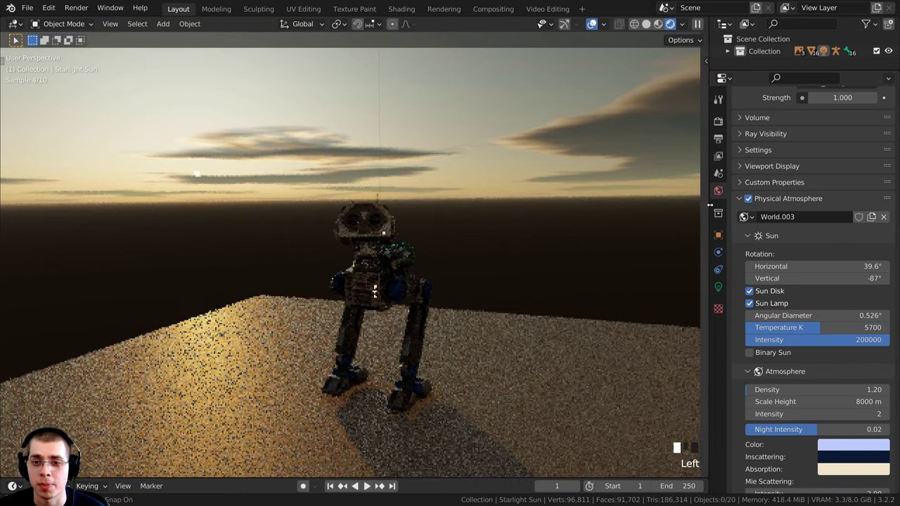
pyautogui.middleClick(592, 120)
pyautogui.press('n')
pyautogui.press('n')
pyautogui.press('n')
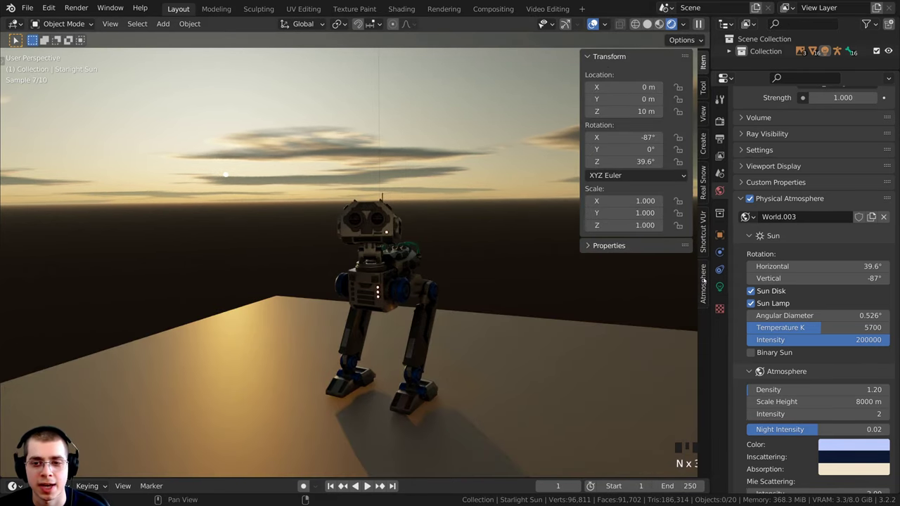
pyautogui.click(704, 273)
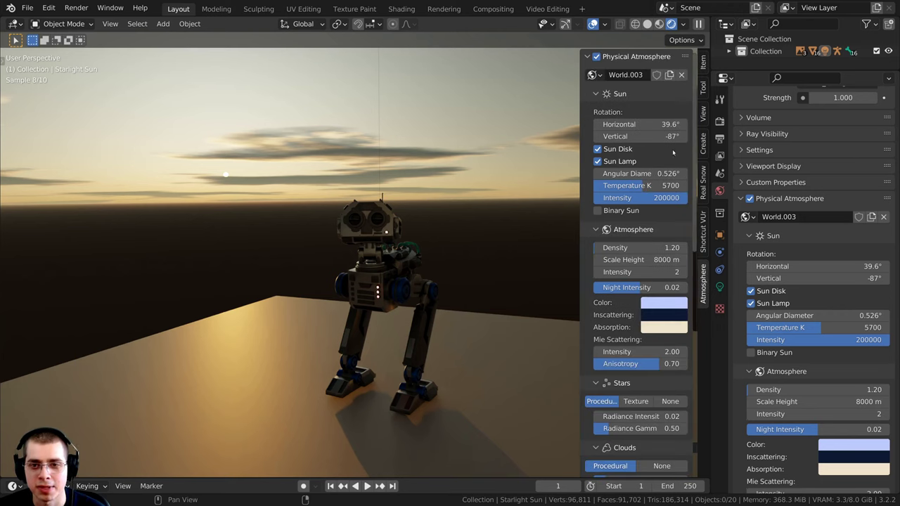
pyautogui.scroll(-10, 673, 153)
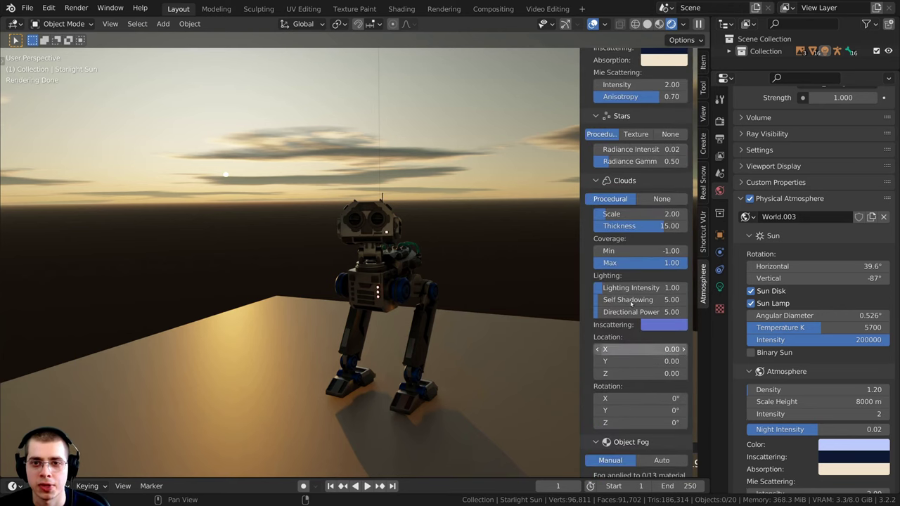
pyautogui.scroll(10, 631, 304)
pyautogui.press('n')
# - Rotate the Starlight Sun higher into the sky, to about 44.6° horizontal and -63.6° vertical
pyautogui.moveTo(414, 176); pyautogui.dragTo(532, 191, button='middle')
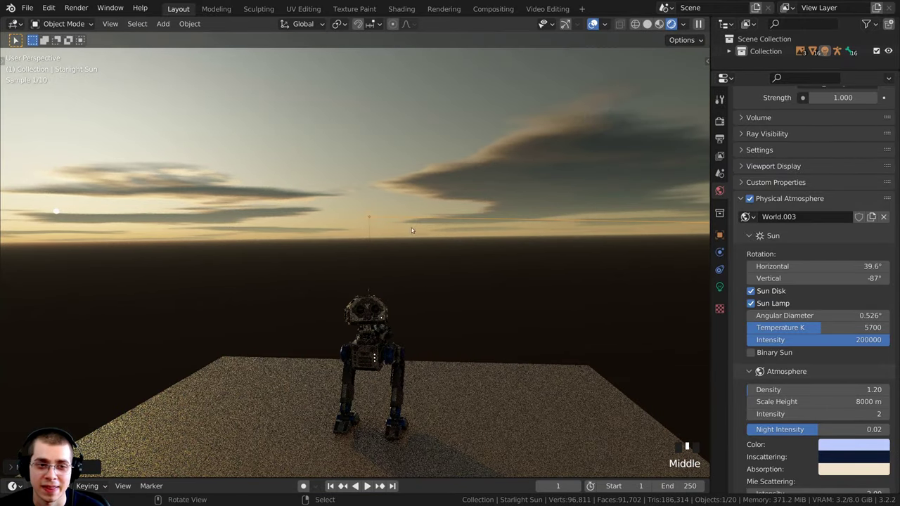
pyautogui.press('r')
pyautogui.click(527, 249)
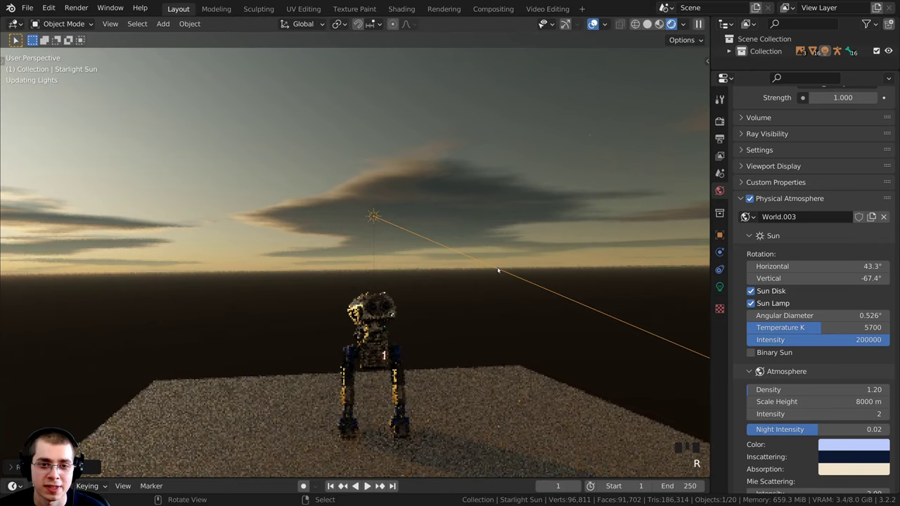
pyautogui.moveTo(536, 248); pyautogui.dragTo(416, 178, button='middle')
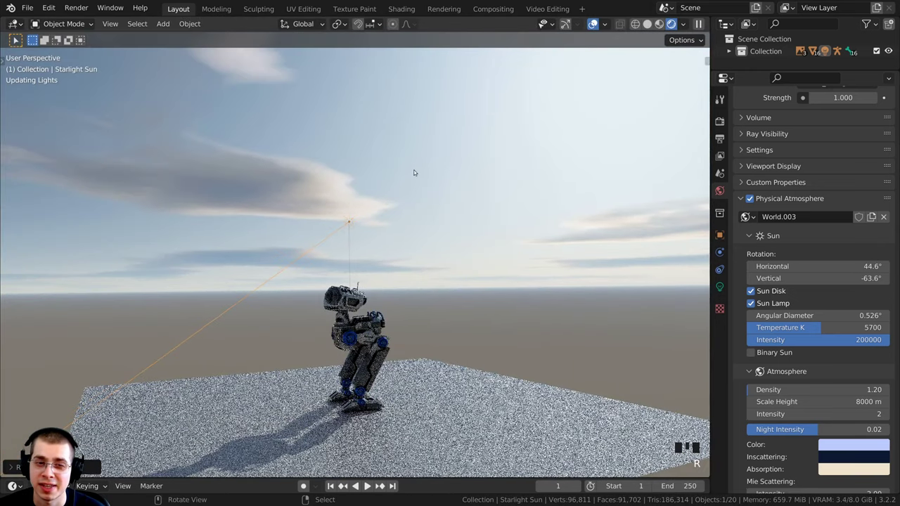
# - Rotate the Starlight Sun across the sky towards the opposite horizon, to about 63.9° horizontal and 86.4° vertical
pyautogui.scroll(-3, 383, 166)
pyautogui.moveTo(362, 185); pyautogui.dragTo(389, 177, button='middle')
pyautogui.scroll(5, 543, 252)
pyautogui.press('r')
pyautogui.click(478, 284)
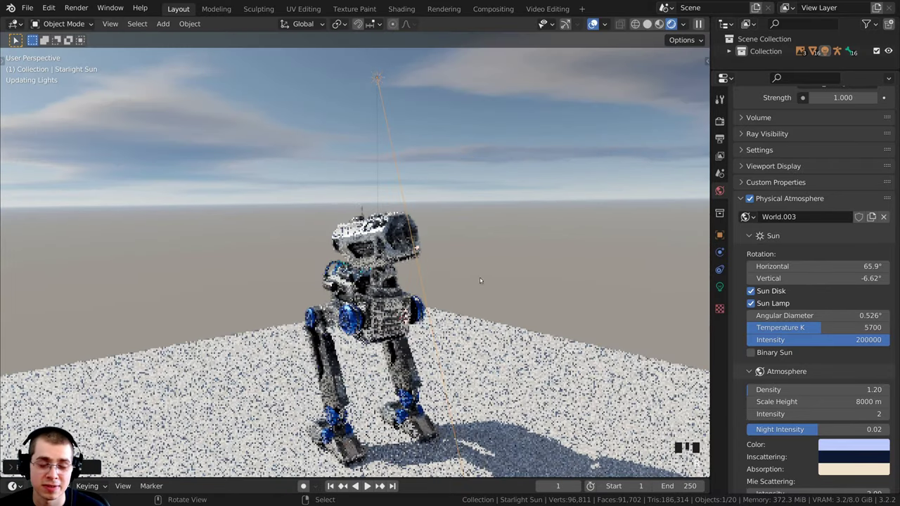
pyautogui.moveTo(597, 302); pyautogui.dragTo(616, 275, button='middle')
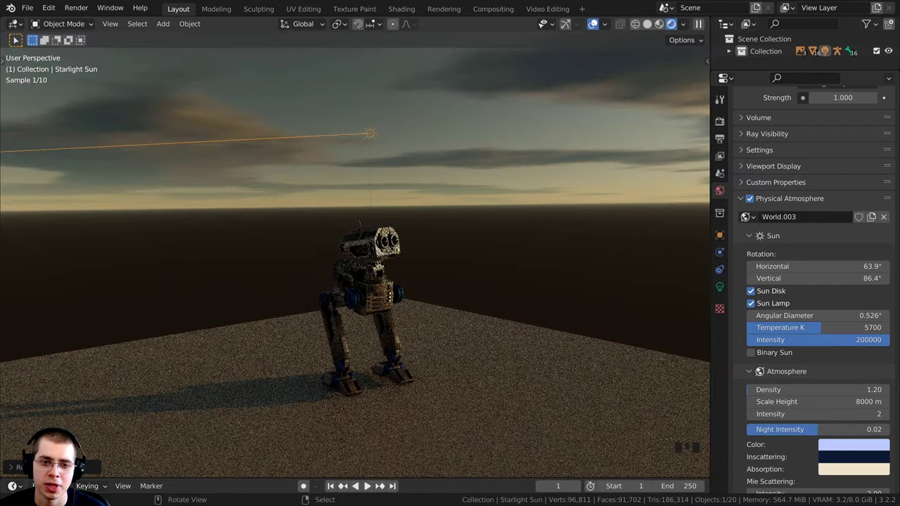
# - Raise the Starlight Sun slightly above the horizon by rotating it to about 64.8° horizontal and 82.9° vertical
pyautogui.press('r')
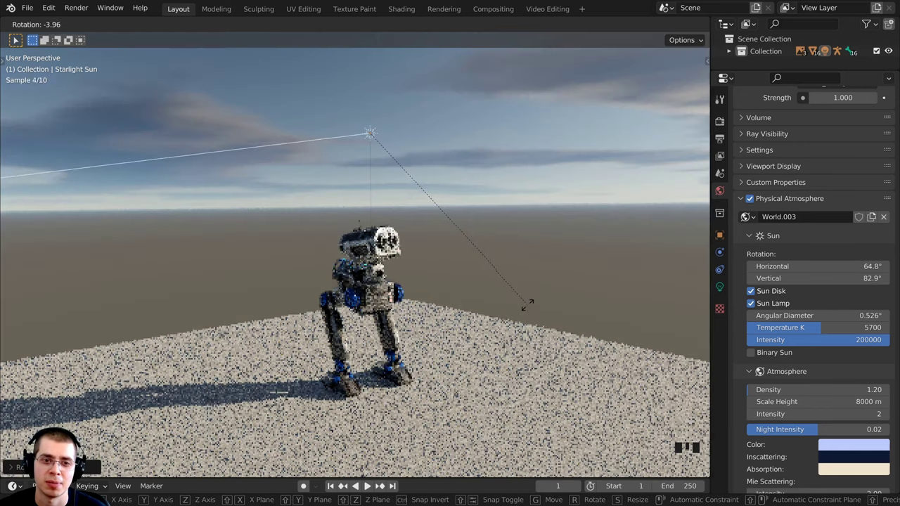
pyautogui.click(526, 305)
pyautogui.moveTo(428, 264); pyautogui.dragTo(435, 267, button='middle')
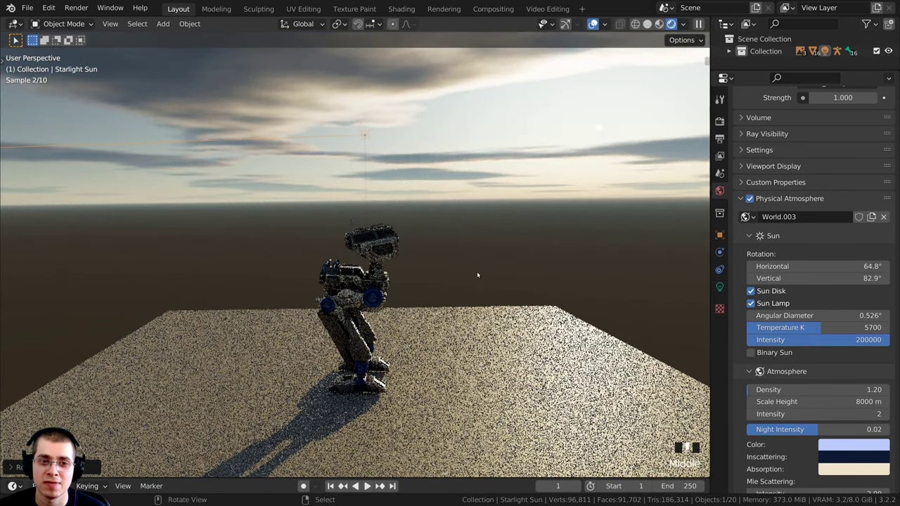
# - Lower the Starlight Sun to a sunset position, about 62.5° horizontal and 87.7° vertical, and check the robot's lighting
pyautogui.press('r')
pyautogui.click(466, 289)
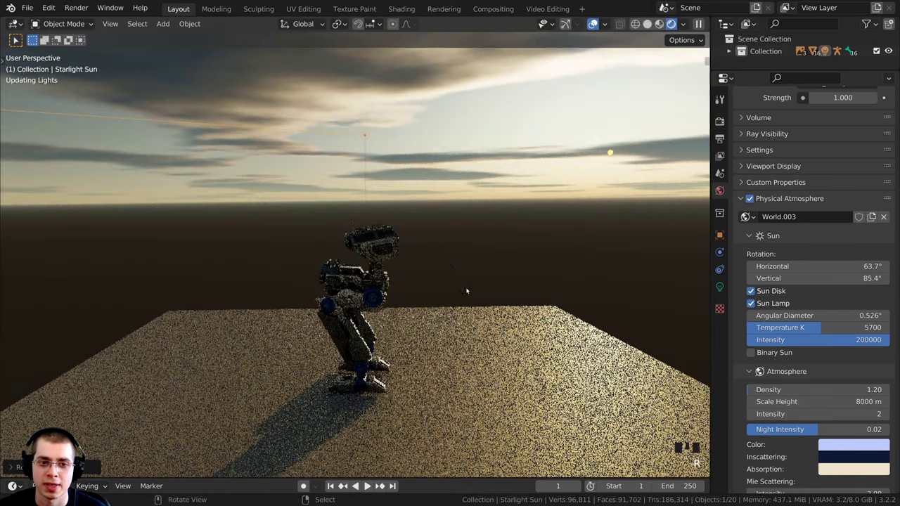
pyautogui.moveTo(464, 289)
pyautogui.mouseDown(button='middle')
pyautogui.moveTo(452, 284)
pyautogui.moveTo(467, 280)
pyautogui.mouseUp(button='middle')
pyautogui.moveTo(461, 127); pyautogui.dragTo(548, 135, button='middle')
pyautogui.moveTo(548, 197); pyautogui.dragTo(294, 363, button='middle')
pyautogui.scroll(3, 387, 333)
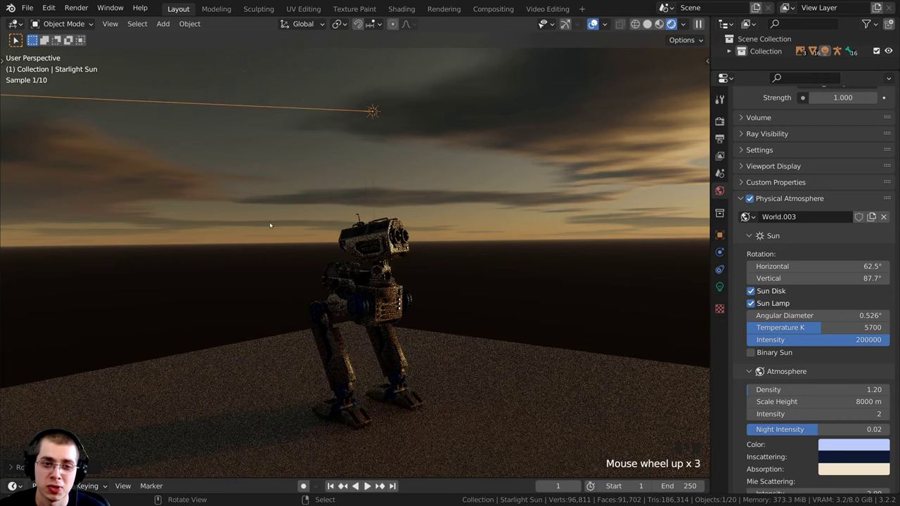
# - Rotate the Starlight Sun high into a daytime sky, about 63.9° horizontal and 8.8° vertical, and switch the render engine to Eevee
pyautogui.press('r')
pyautogui.click(492, 243)
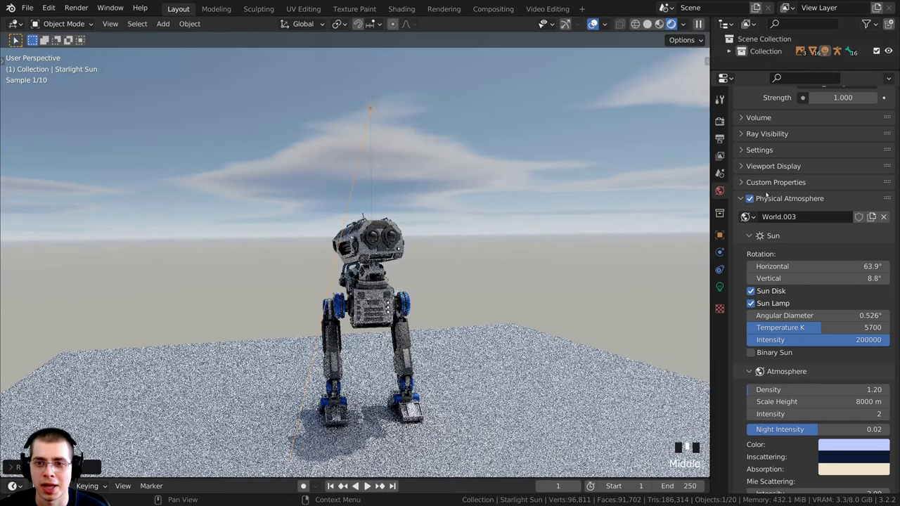
pyautogui.scroll(2, 809, 211)
pyautogui.click(719, 121)
# - Rotate the Starlight Sun just below the horizon for a dusk sky, about -34.7° horizontal and 90.2° vertical
pyautogui.press('r')
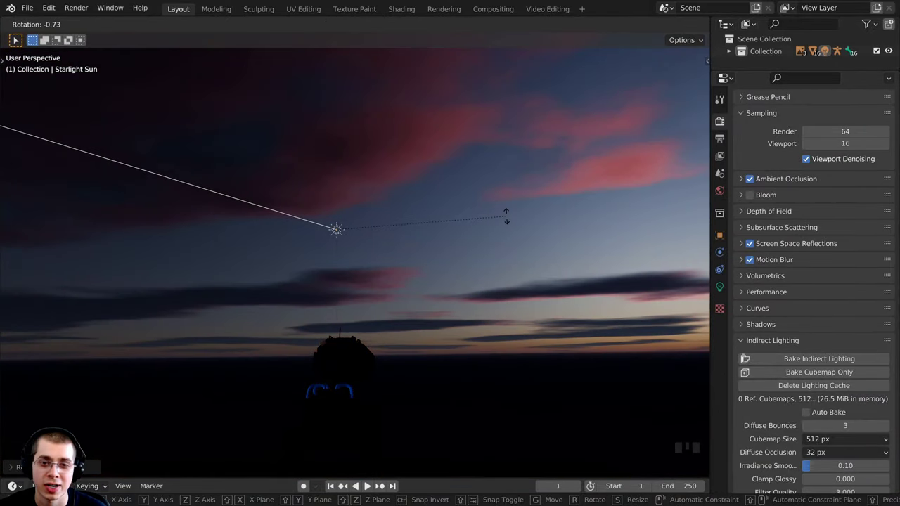
pyautogui.click(505, 218)
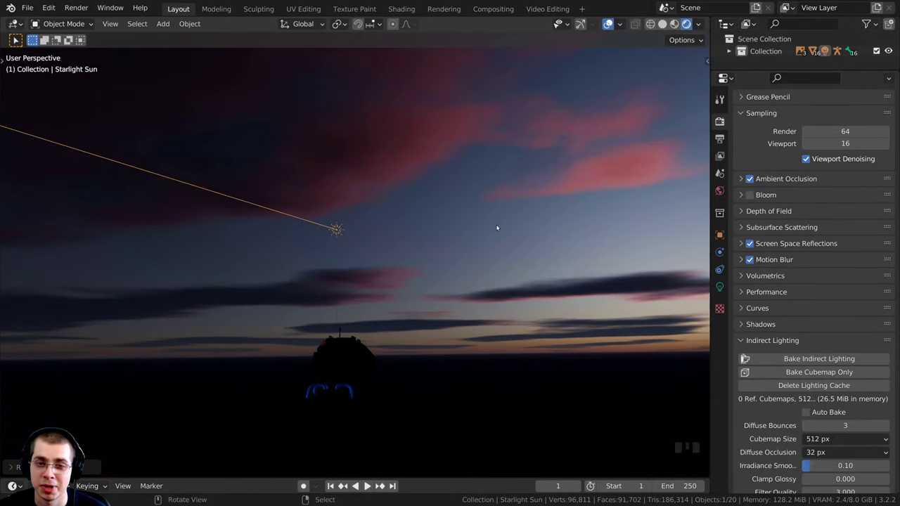
pyautogui.click(743, 340)
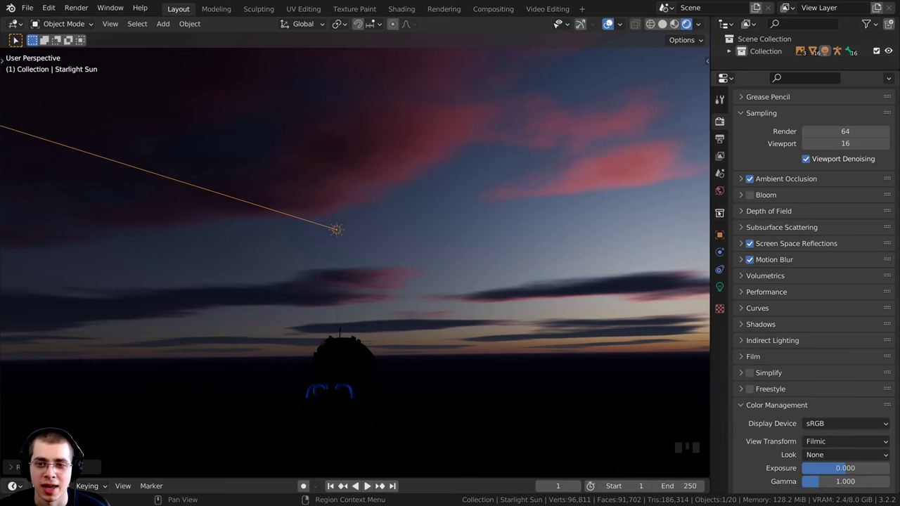
# - Raise the Physical Atmosphere's procedural stars Radiance Intensity to about 0.68 and check the stars in the night sky
pyautogui.click(720, 190)
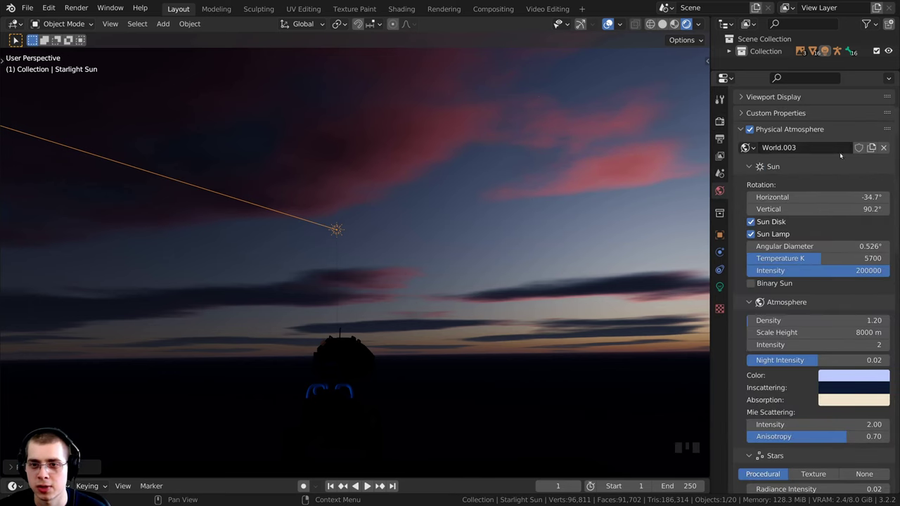
pyautogui.scroll(-5, 832, 279)
pyautogui.scroll(3, 842, 289)
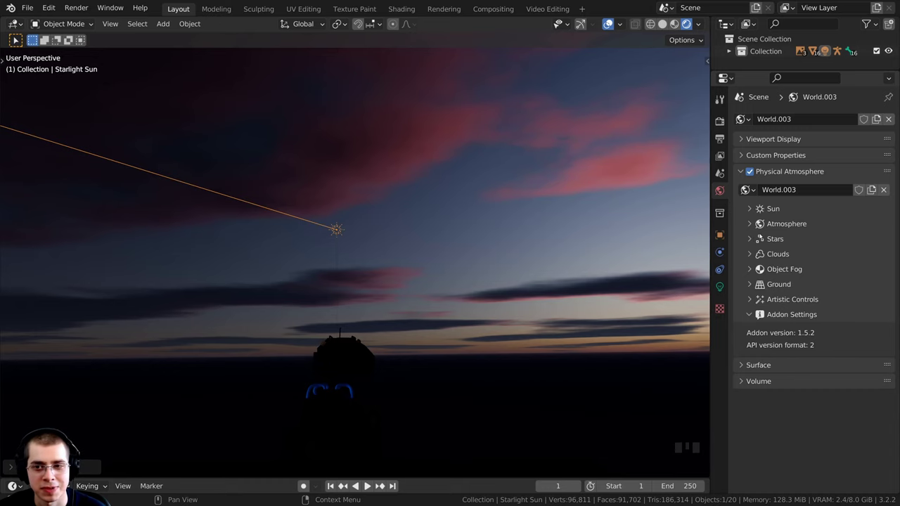
pyautogui.click(774, 238)
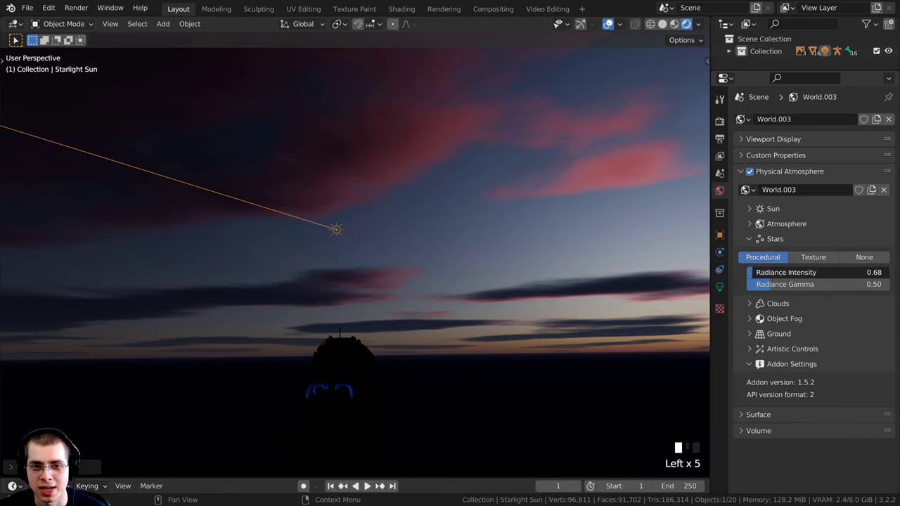
pyautogui.moveTo(766, 272); pyautogui.dragTo(783, 272)
pyautogui.moveTo(441, 282); pyautogui.dragTo(516, 302, button='middle')
pyautogui.scroll(1, 509, 342)
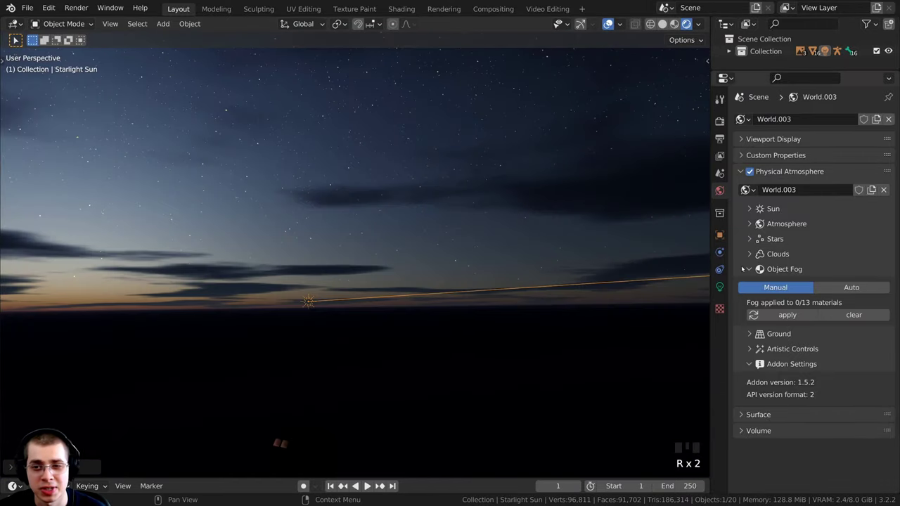
# - Look through the Object Fog, Ground and Artistic Controls settings of the Physical Atmosphere
pyautogui.click(748, 269)
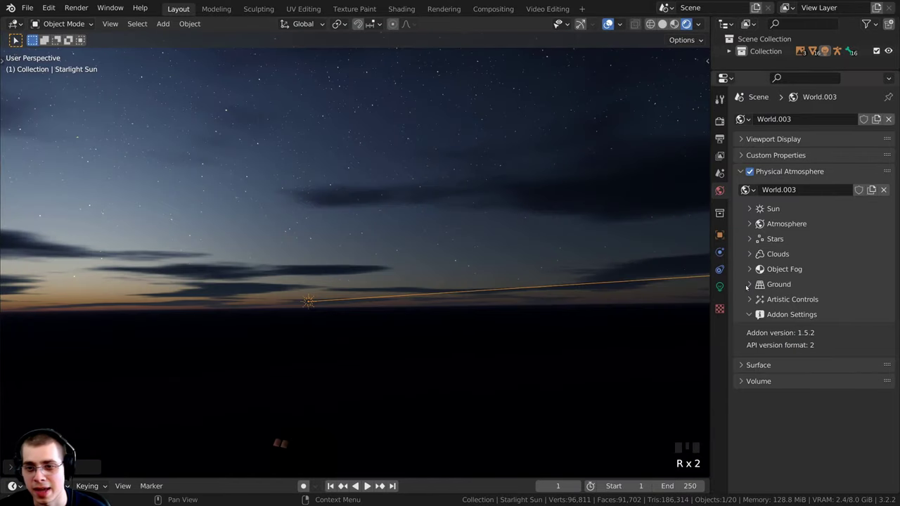
pyautogui.click(749, 284)
pyautogui.click(750, 284)
pyautogui.click(749, 299)
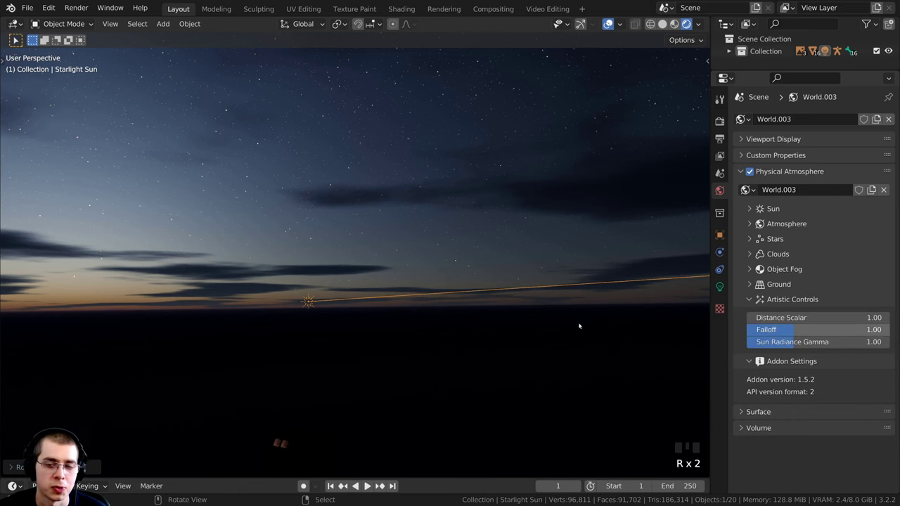
# - Rotate the Starlight Sun slightly to darken the dusk sky and view the robot beneath the stars
pyautogui.press('r')
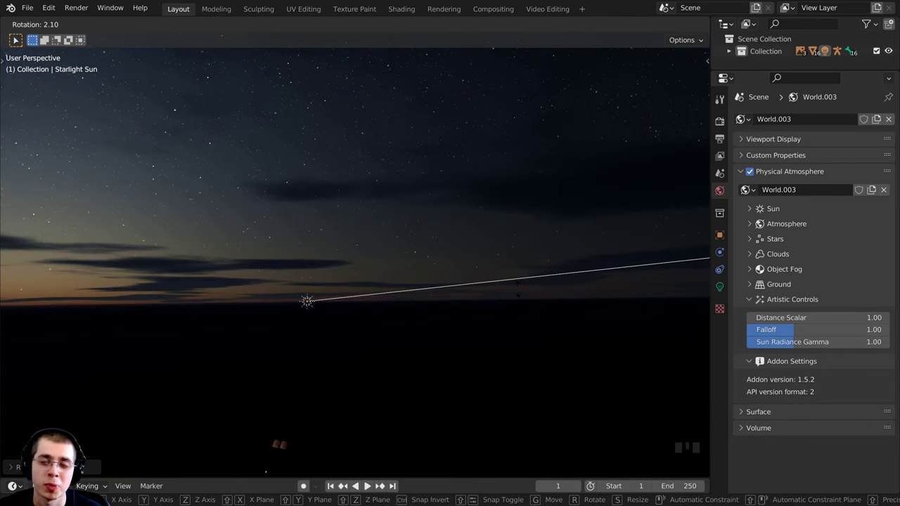
pyautogui.click(521, 296)
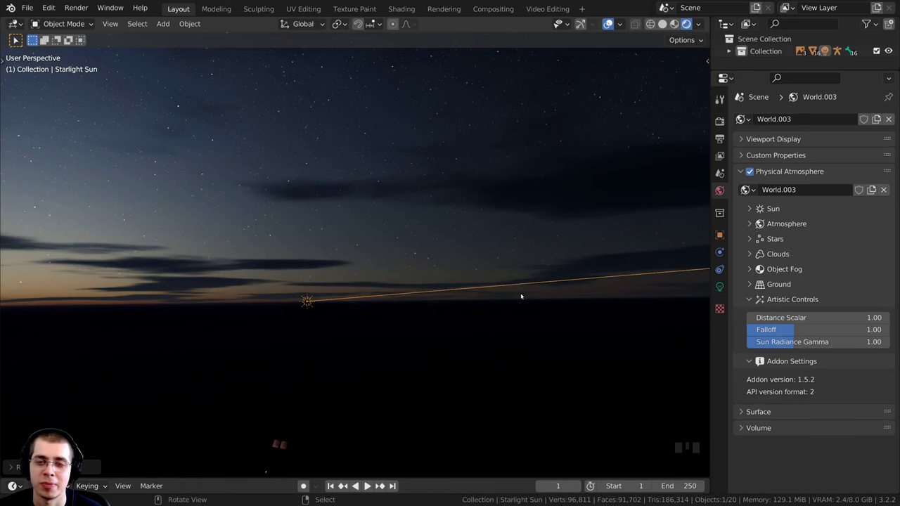
pyautogui.scroll(-1, 523, 299)
pyautogui.moveTo(528, 305)
pyautogui.mouseDown(button='middle')
pyautogui.moveTo(603, 311)
pyautogui.moveTo(589, 305)
pyautogui.moveTo(605, 315)
pyautogui.mouseUp(button='middle')
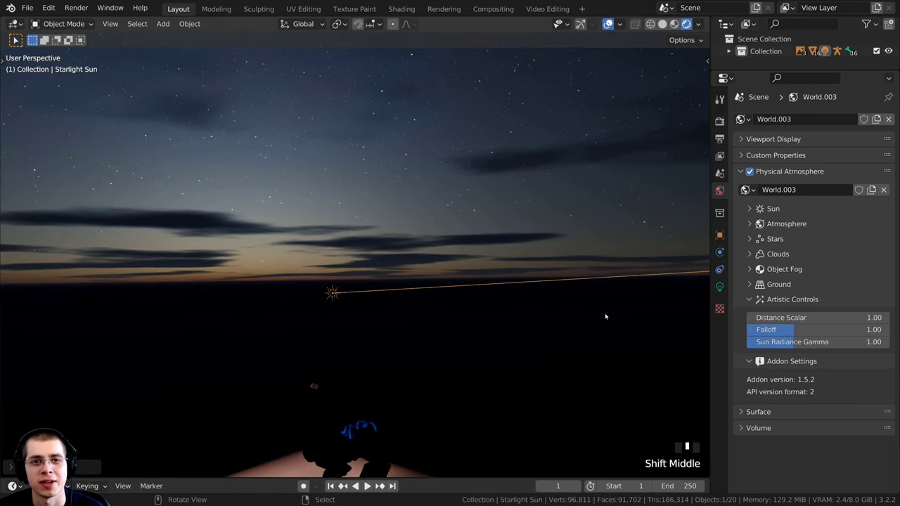
pyautogui.hotkey('ctrl', 'w')
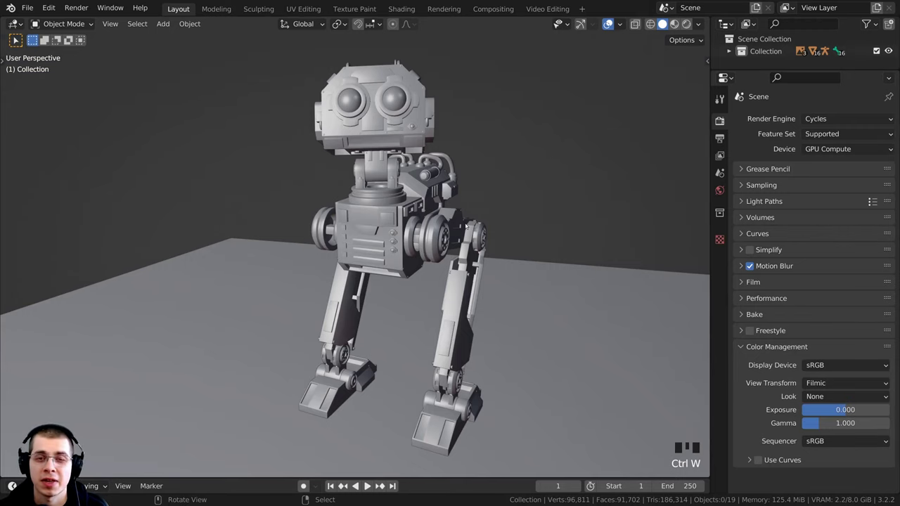
pyautogui.moveTo(449, 253); pyautogui.dragTo(541, 240, button='middle')
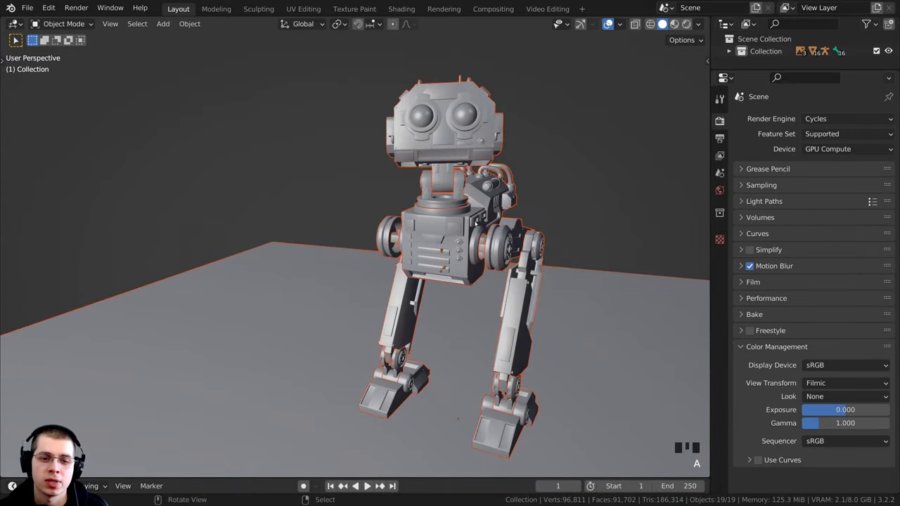
pyautogui.moveTo(543, 243); pyautogui.dragTo(436, 212, button='middle')
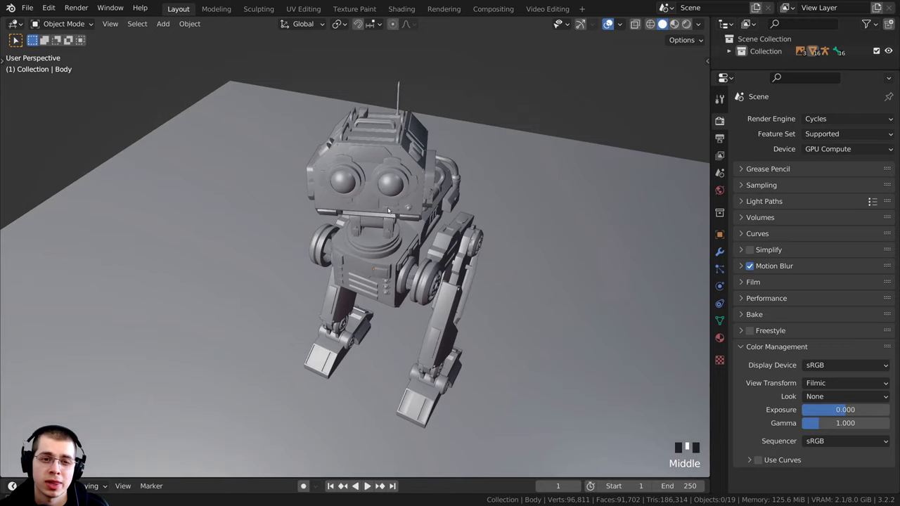
pyautogui.moveTo(388, 209); pyautogui.dragTo(456, 223, button='middle')
pyautogui.scroll(-2, 445, 190)
pyautogui.scroll(-2, 427, 222)
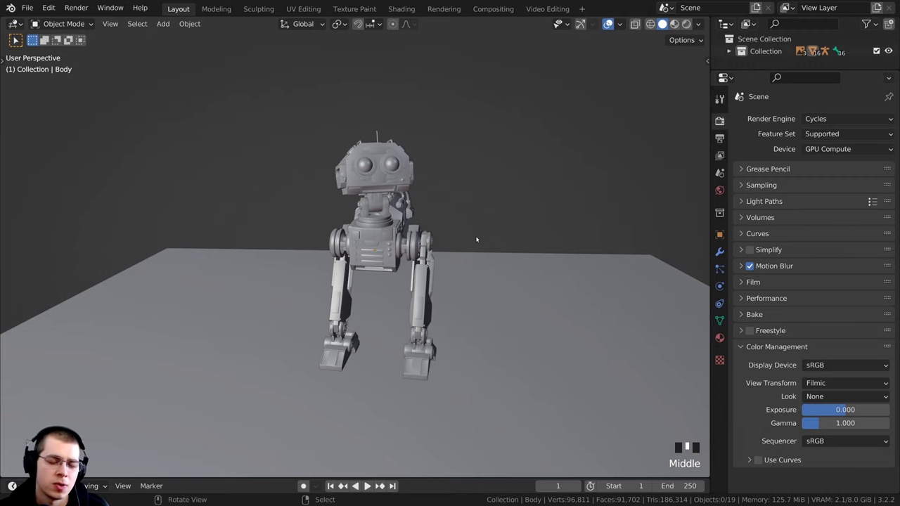
pyautogui.moveTo(476, 239); pyautogui.dragTo(497, 250, button='middle')
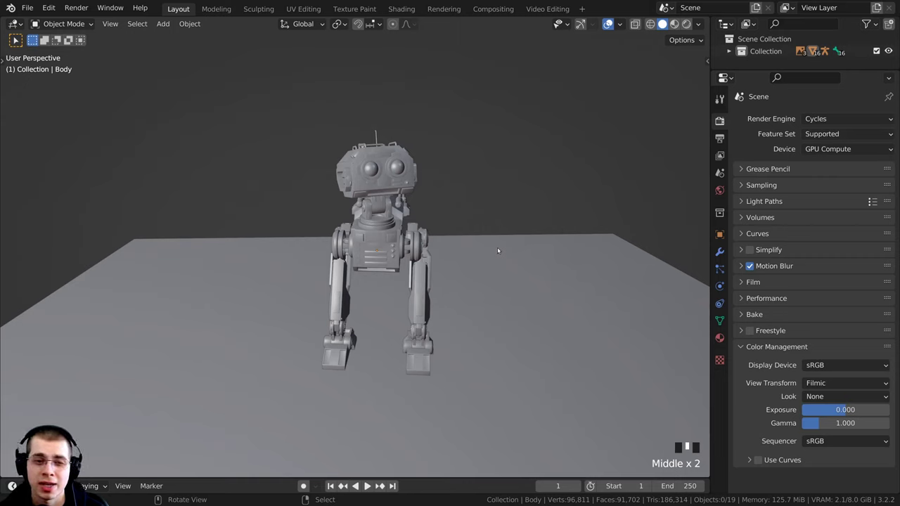
pyautogui.scroll(1, 497, 251)
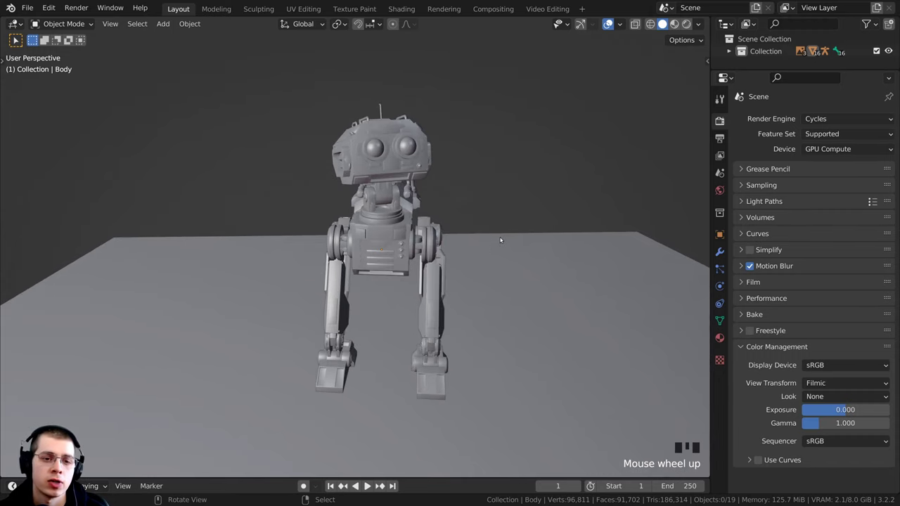
pyautogui.press('a')
pyautogui.press('a')
pyautogui.press('a')
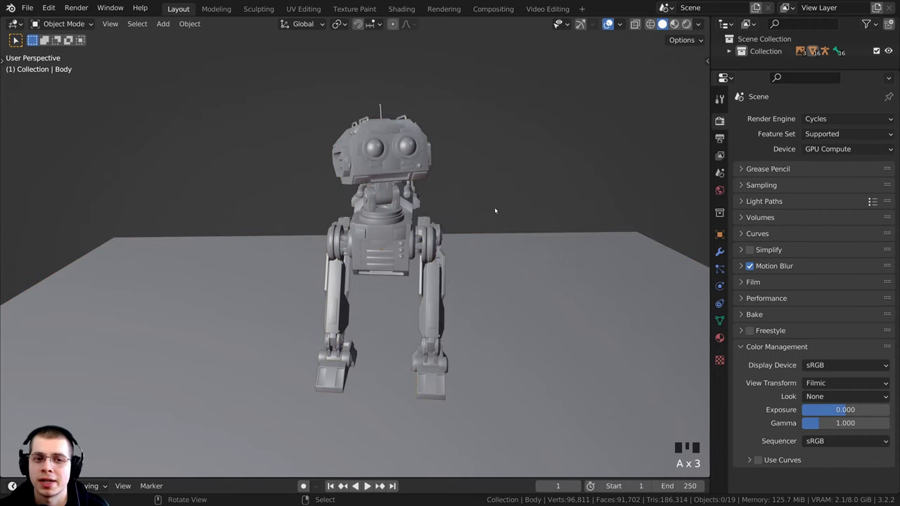
pyautogui.moveTo(494, 206); pyautogui.dragTo(422, 131, button='middle')
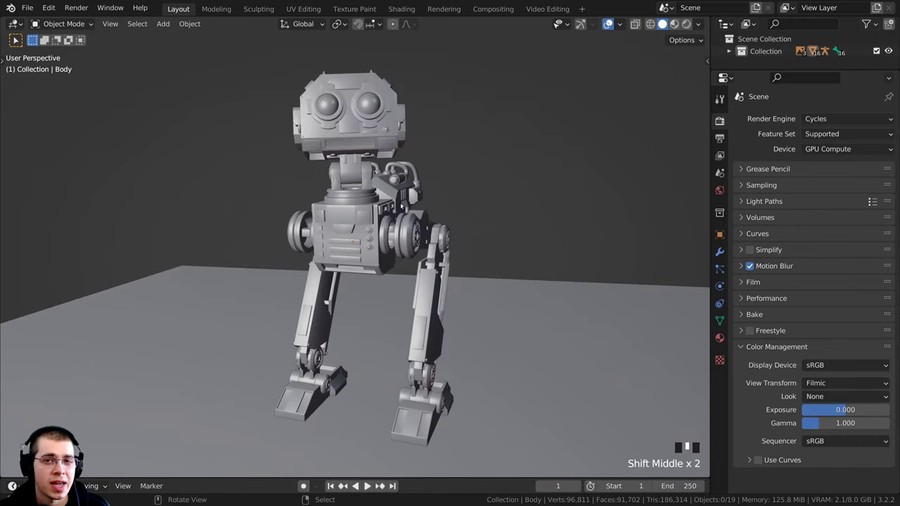
pyautogui.rightClick(570, 327)
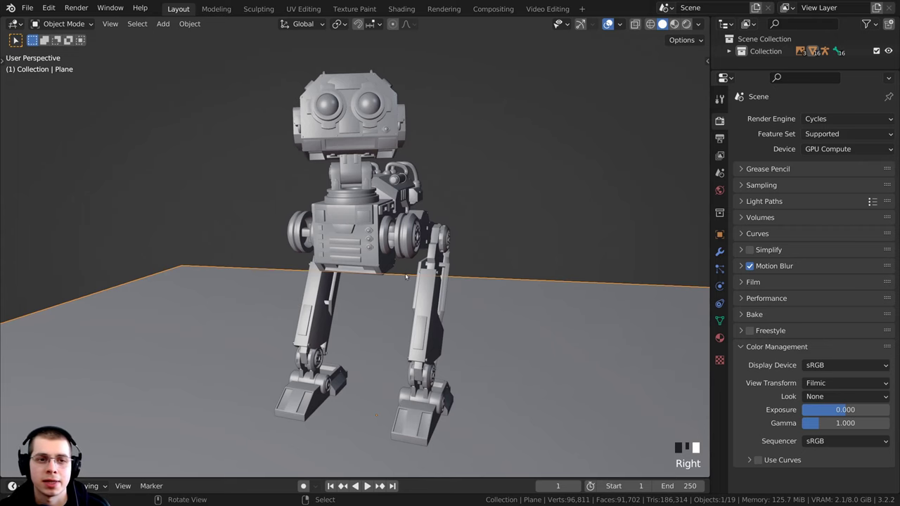
pyautogui.moveTo(407, 278); pyautogui.dragTo(398, 270, button='middle')
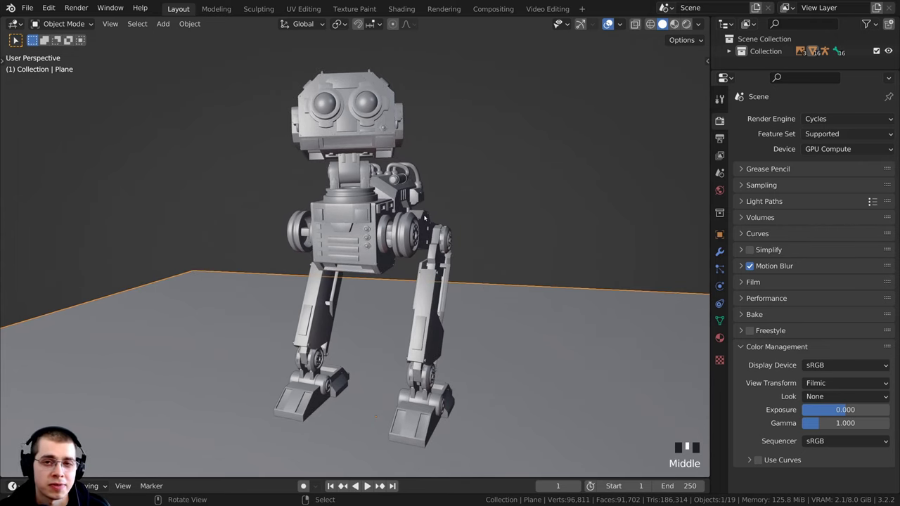
# - Create a new world for the scene and assign an Environment Texture to its background color
pyautogui.click(716, 191)
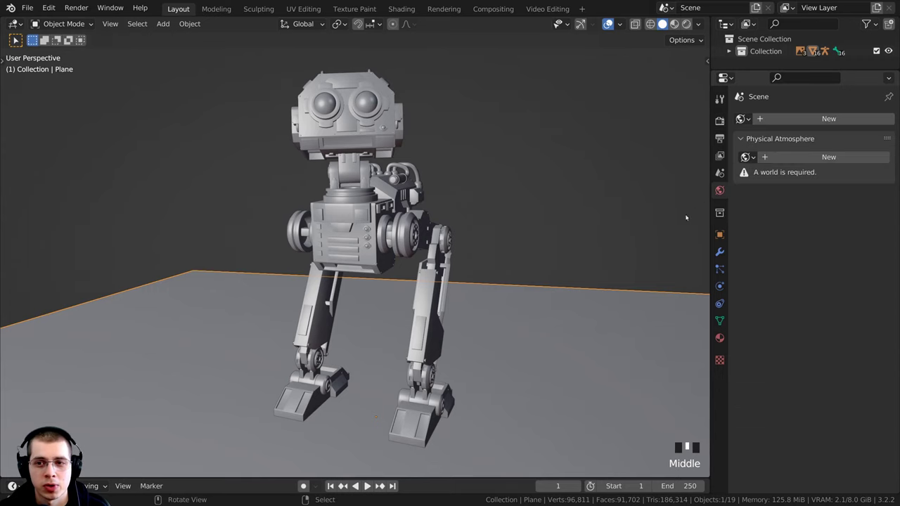
pyautogui.moveTo(626, 250); pyautogui.dragTo(631, 257, button='middle')
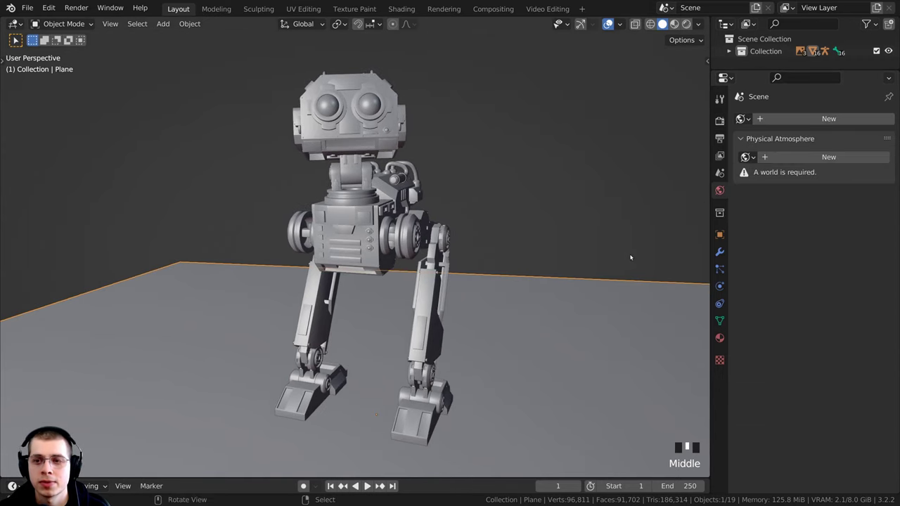
pyautogui.click(802, 119)
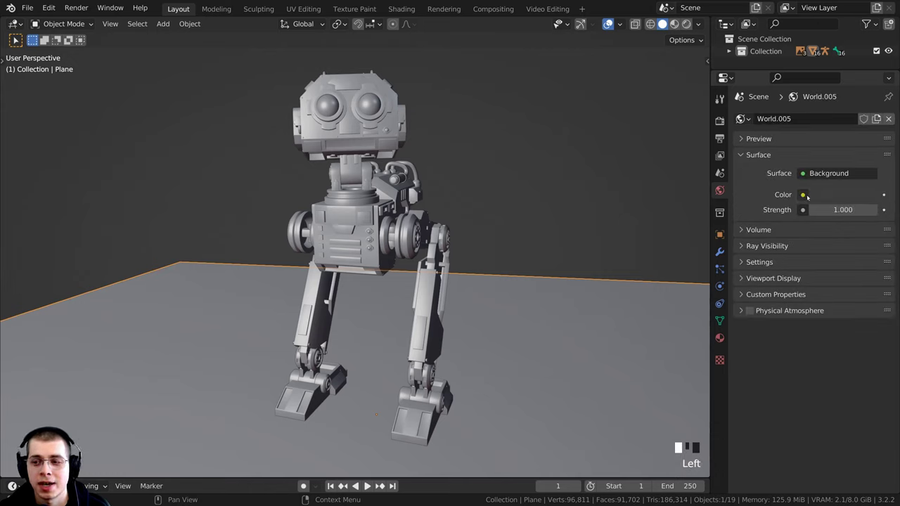
pyautogui.click(803, 195)
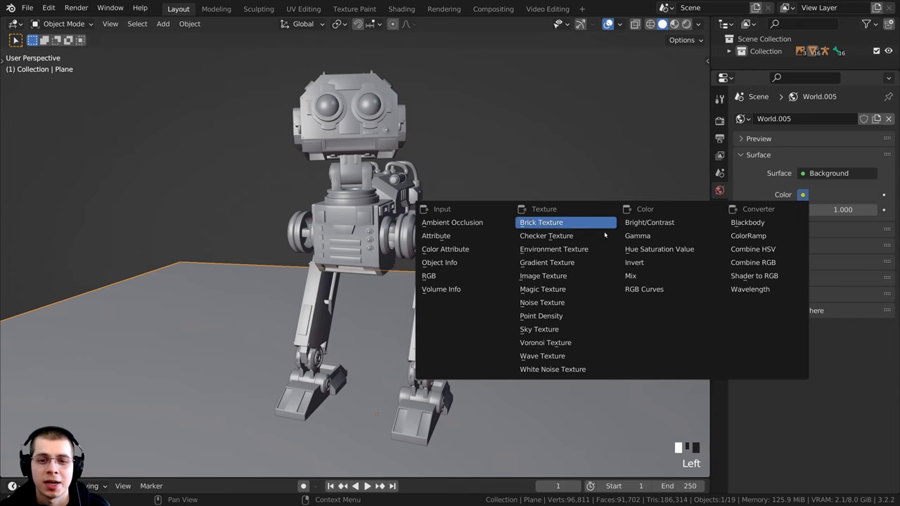
pyautogui.click(556, 250)
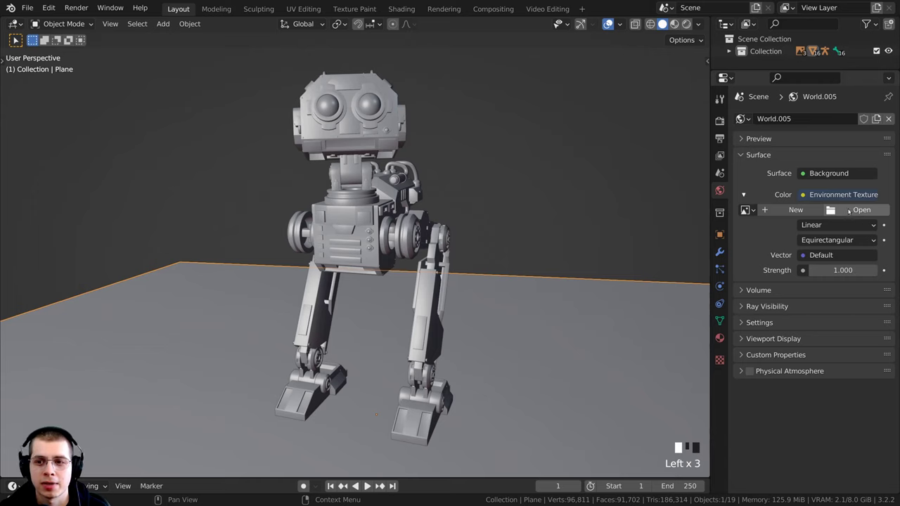
# - Load small_cave_1k.hdr from the Poly Haven HDRI 1K folder as the environment texture's image
pyautogui.click(856, 210)
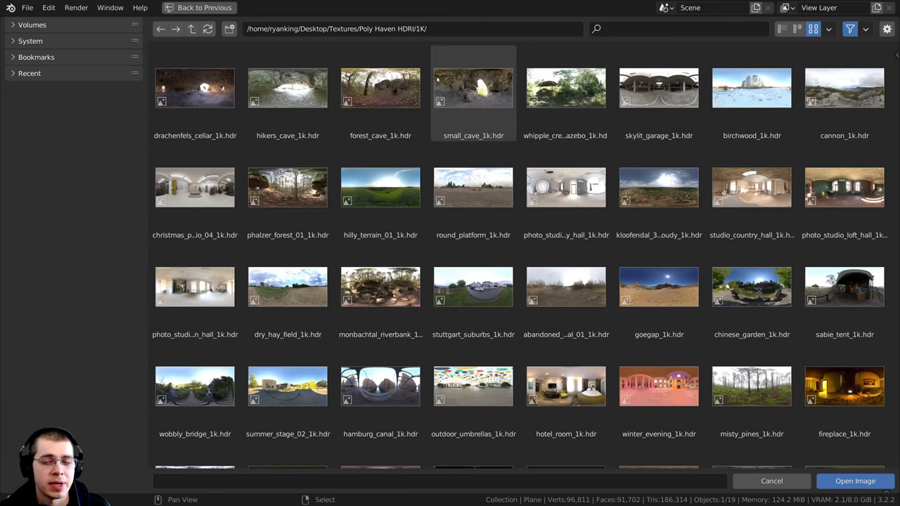
pyautogui.click(457, 91)
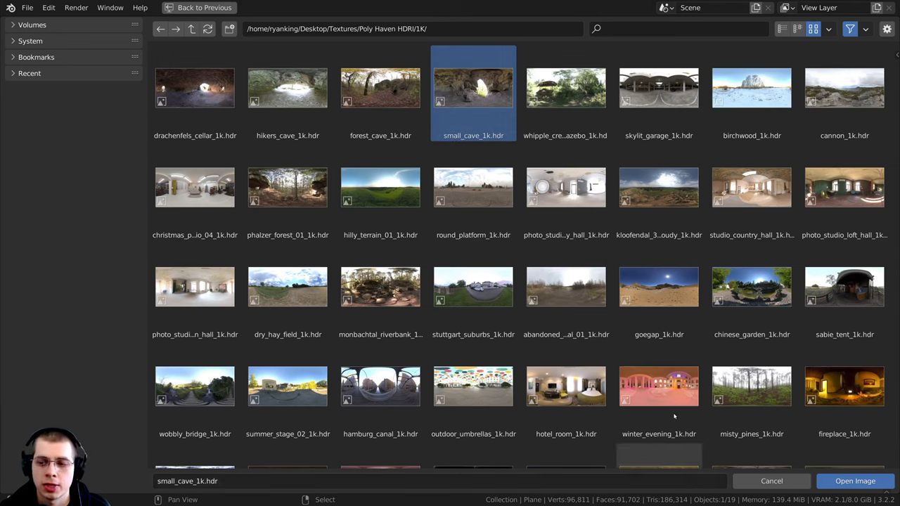
pyautogui.click(843, 485)
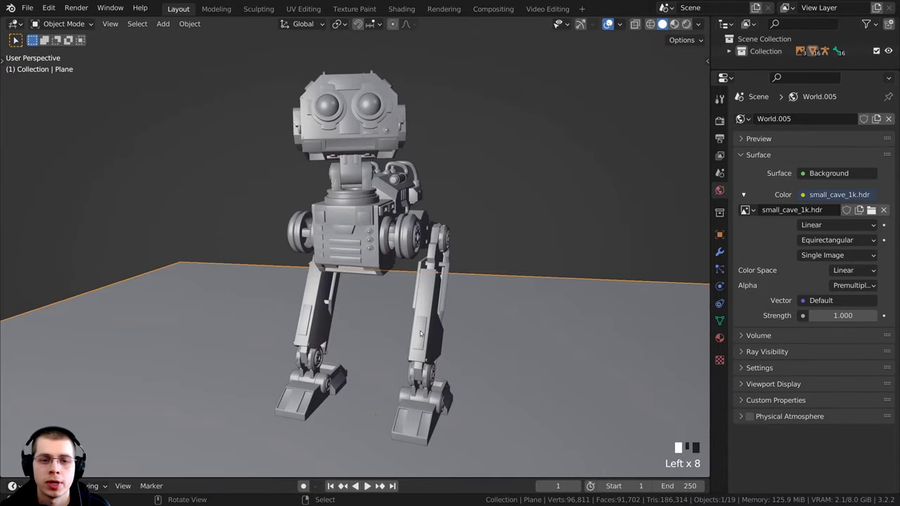
# - Switch the viewport to rendered shading and view the robot lit by the cave HDRI
pyautogui.moveTo(422, 333); pyautogui.dragTo(425, 330, button='middle')
pyautogui.press('z')
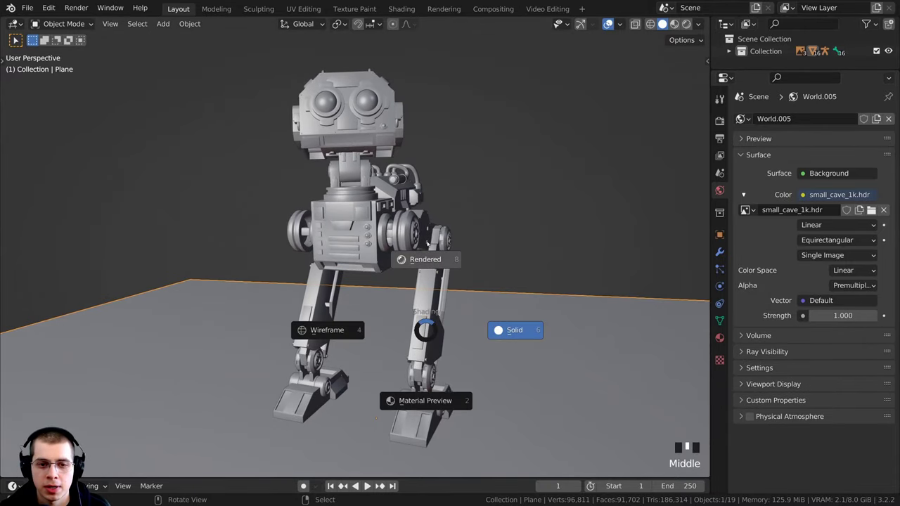
pyautogui.click(427, 243)
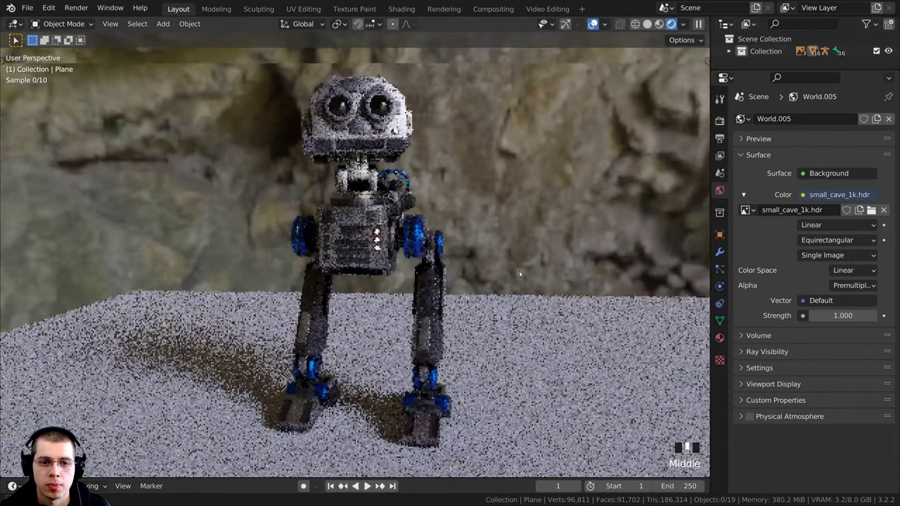
pyautogui.moveTo(504, 267); pyautogui.dragTo(455, 181, button='middle')
pyautogui.scroll(2, 456, 182)
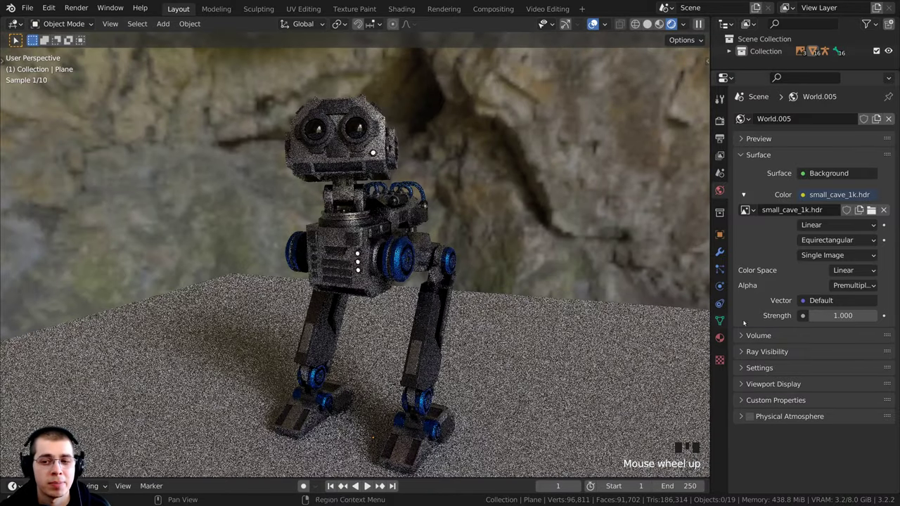
# - Lower the cave HDRI world strength to 0.5 and view the dimmer lighting on the robot
pyautogui.click(828, 315)
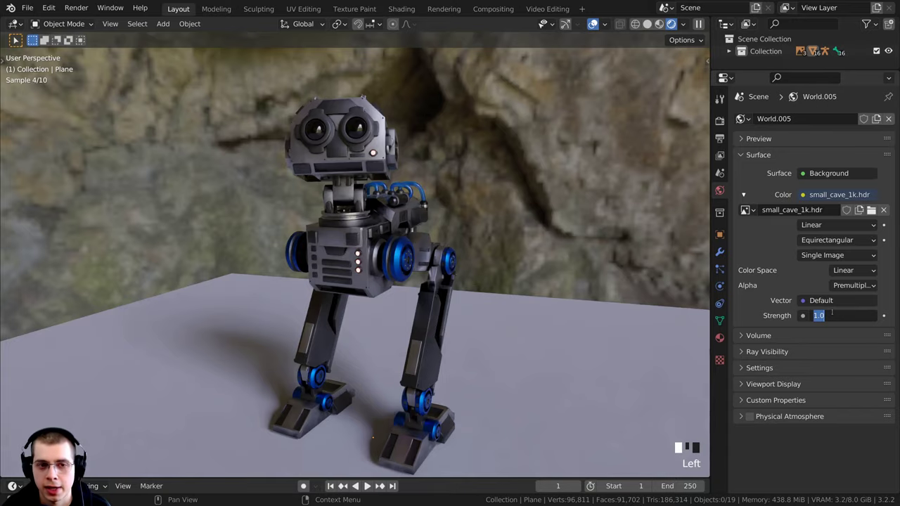
pyautogui.write('0.5')
pyautogui.press('Return')
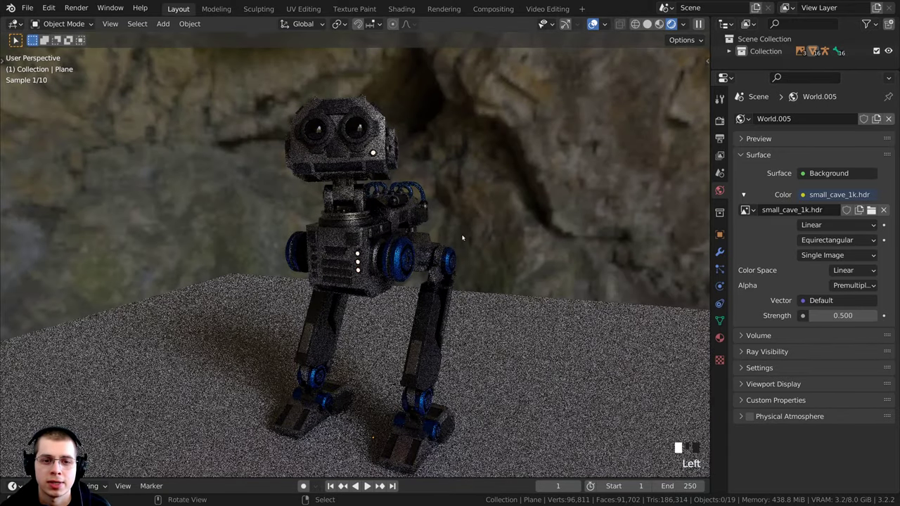
pyautogui.moveTo(462, 237); pyautogui.dragTo(534, 192, button='middle')
pyautogui.scroll(2, 510, 218)
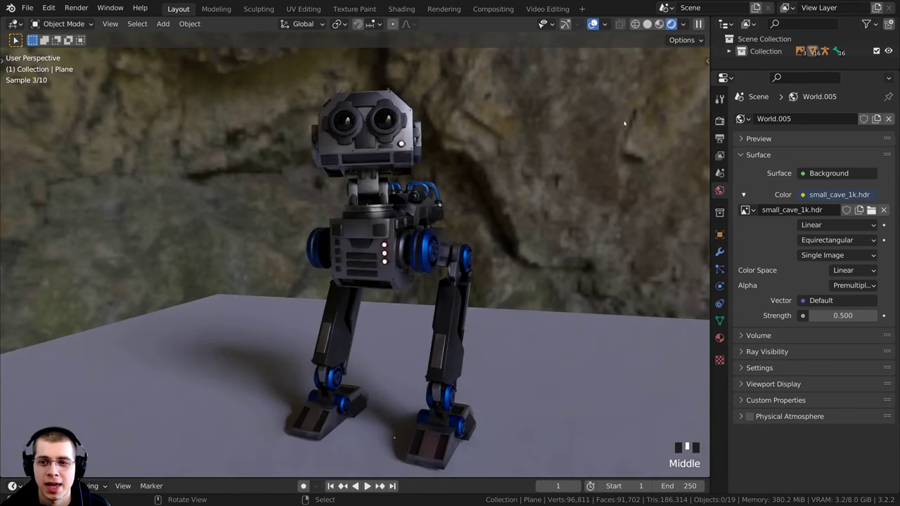
# - Enable the Transparent film option in the render settings to hide the HDRI background
pyautogui.click(720, 121)
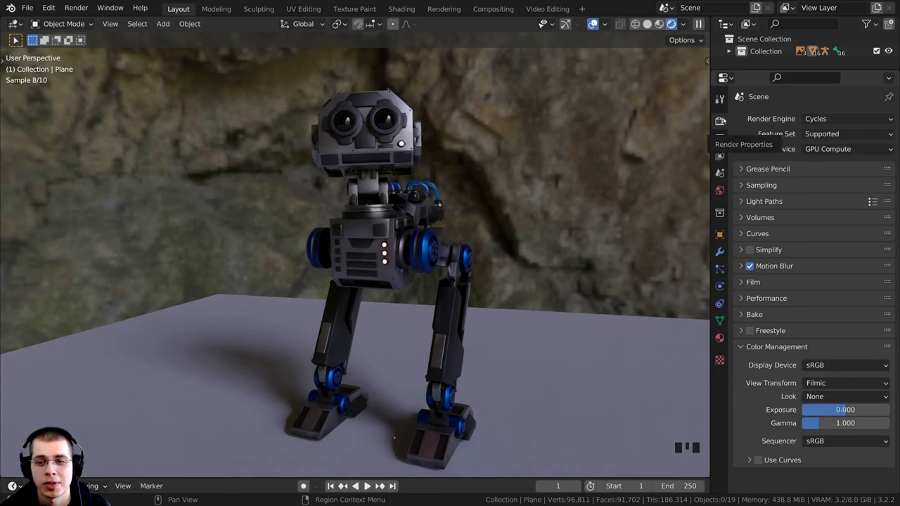
pyautogui.click(740, 283)
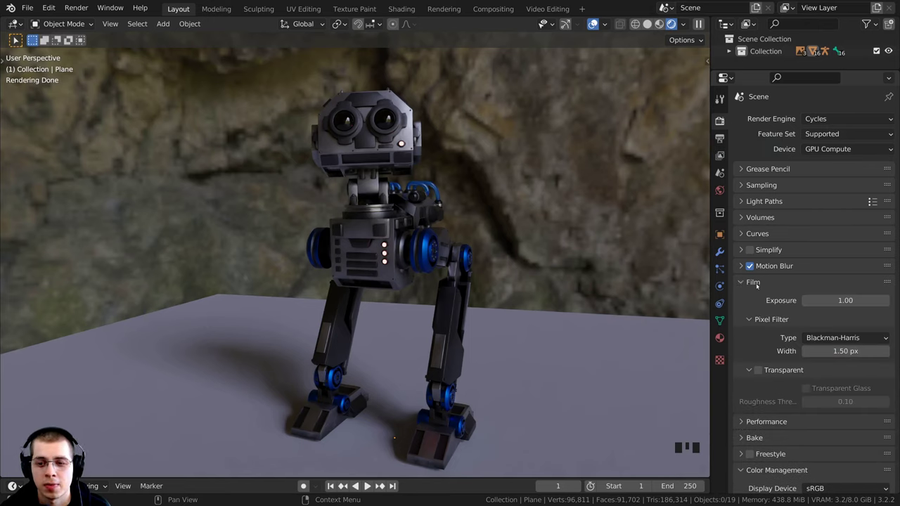
pyautogui.click(758, 370)
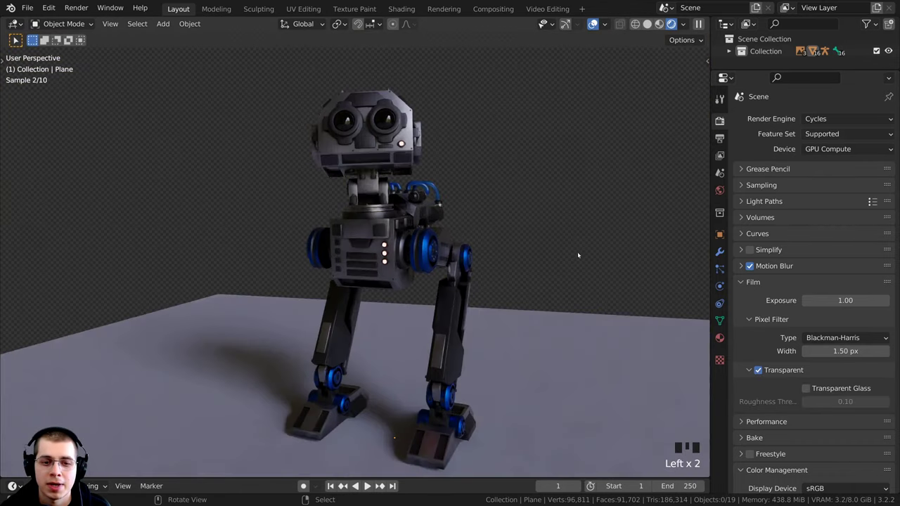
# - Examine the cave HDRI's lighting on the robot against the transparent background from several angles
pyautogui.scroll(-2, 603, 184)
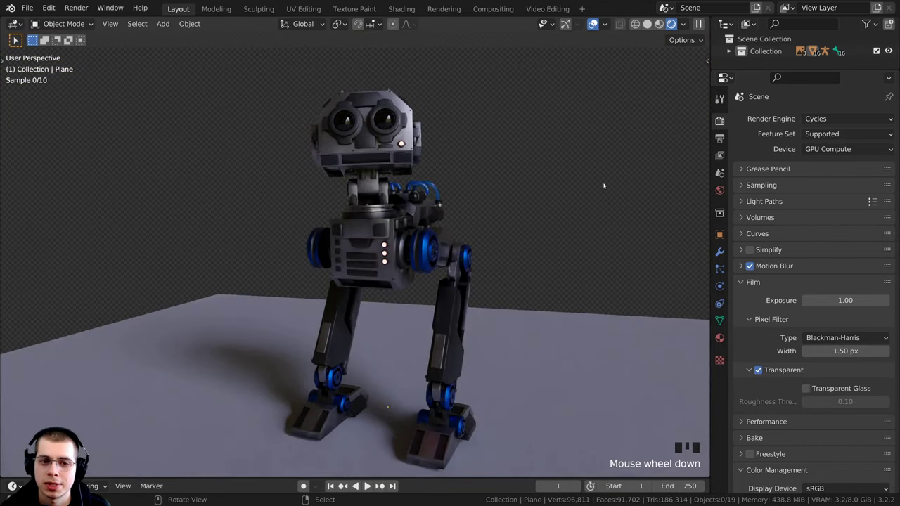
pyautogui.moveTo(603, 185); pyautogui.dragTo(497, 124, button='middle')
pyautogui.scroll(2, 600, 193)
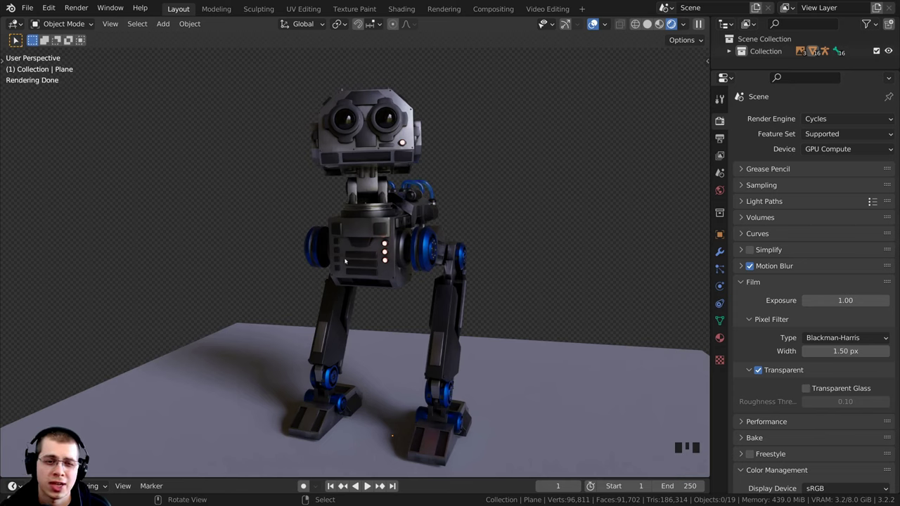
pyautogui.moveTo(355, 276); pyautogui.dragTo(348, 270, button='middle')
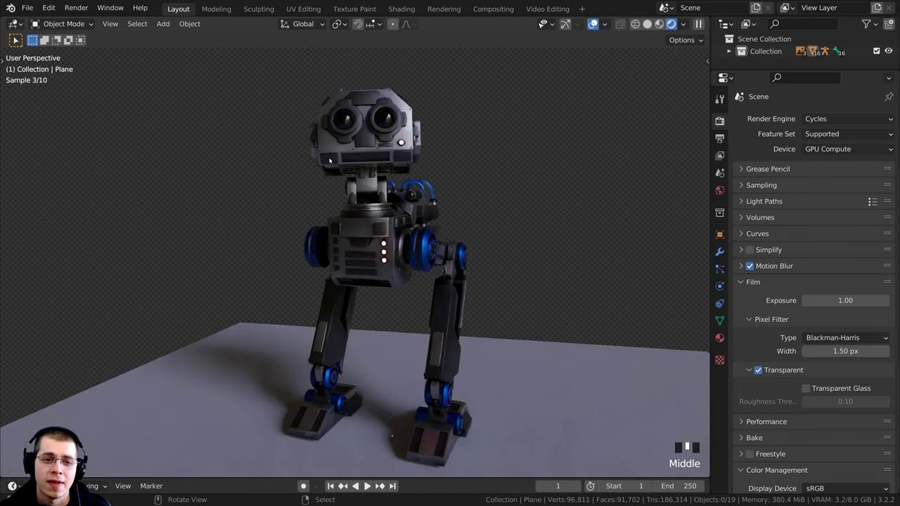
pyautogui.moveTo(331, 161); pyautogui.dragTo(317, 95, button='middle')
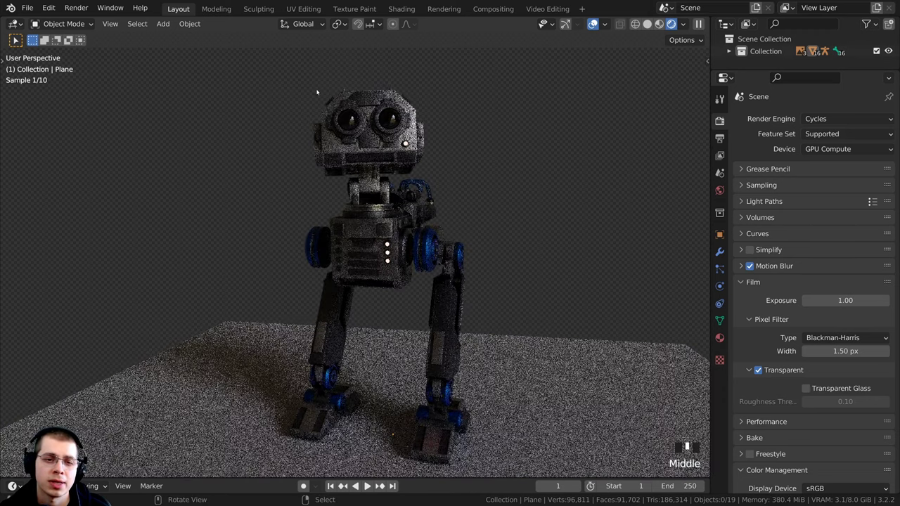
pyautogui.scroll(-2, 311, 99)
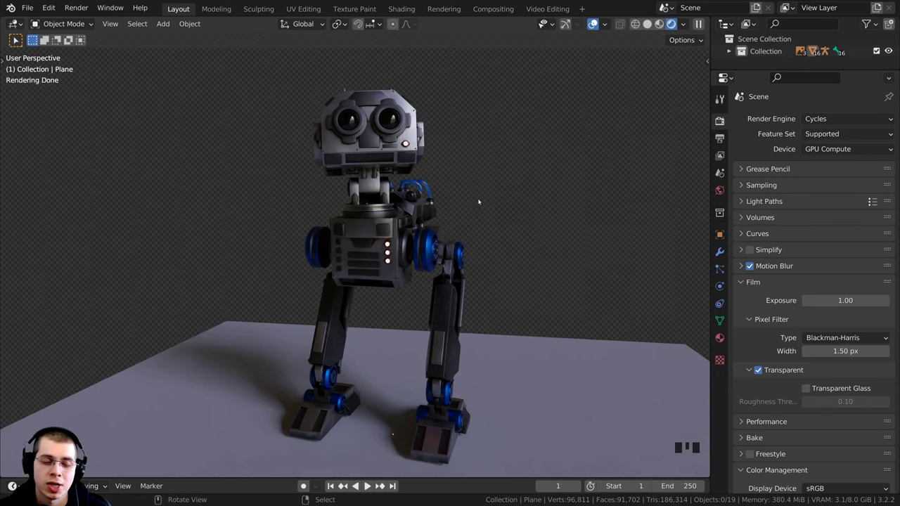
pyautogui.moveTo(468, 175); pyautogui.dragTo(440, 157, button='middle')
pyautogui.scroll(-1, 439, 156)
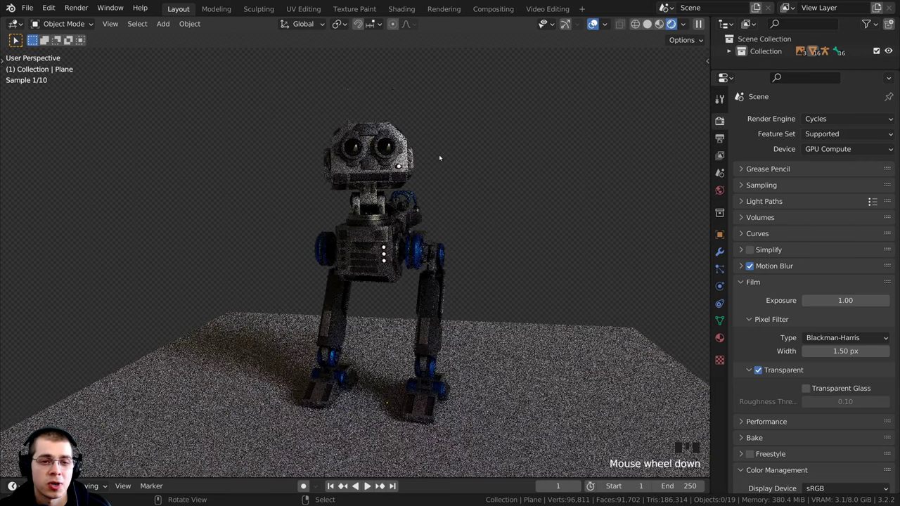
# - Add an area light and move it above the ground plane to one side of the robot
pyautogui.hotkey('shift', 'a')
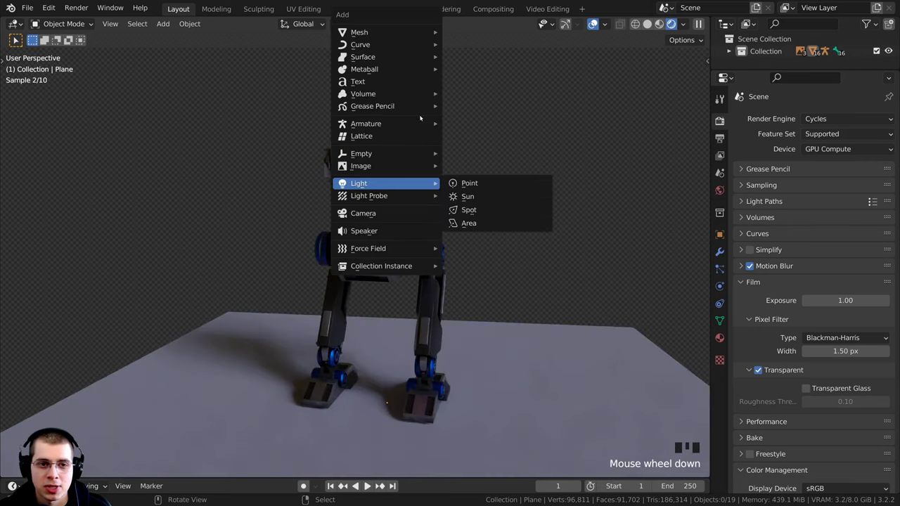
pyautogui.moveTo(363, 184)
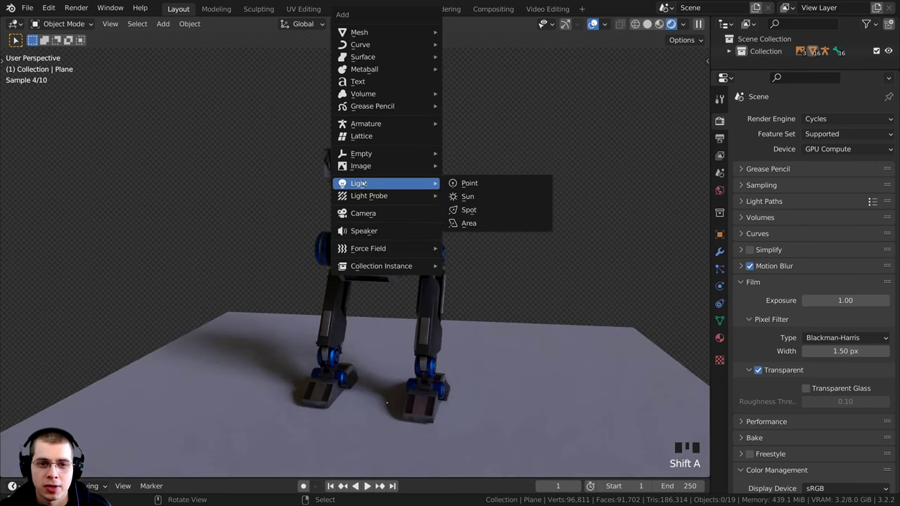
pyautogui.click(468, 224)
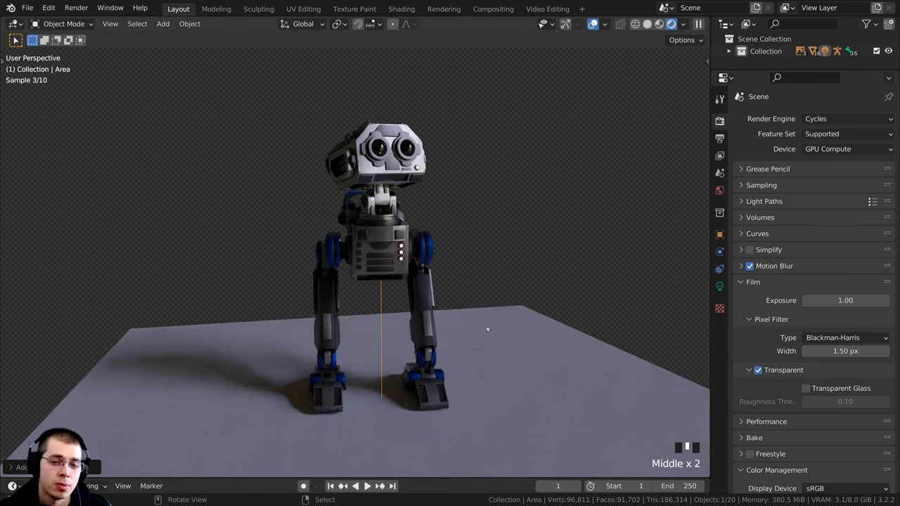
pyautogui.press('g')
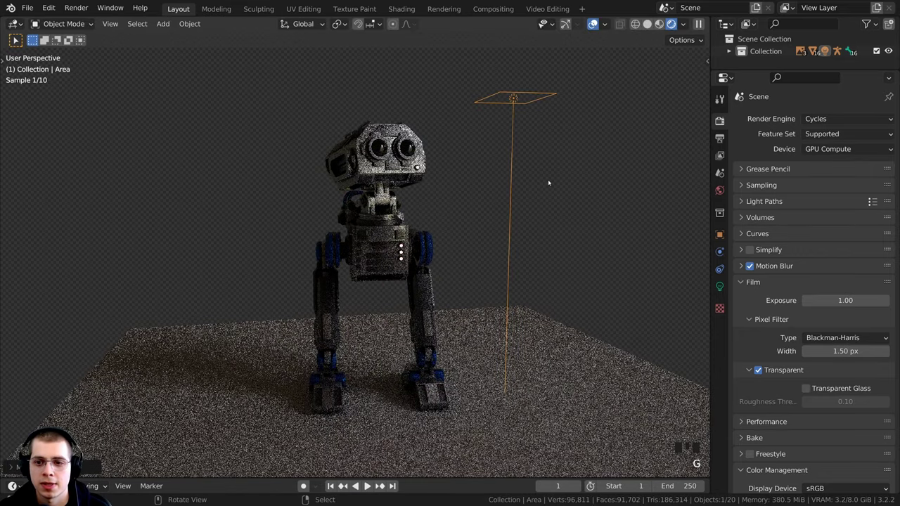
pyautogui.press('g')
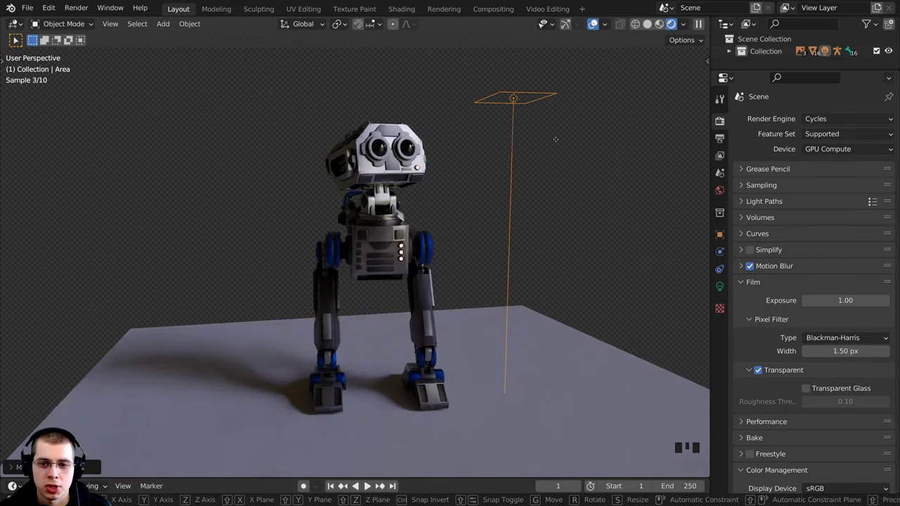
pyautogui.click(645, 211)
# - Rotate the area light so that it aims sideways at the robot
pyautogui.press('r')
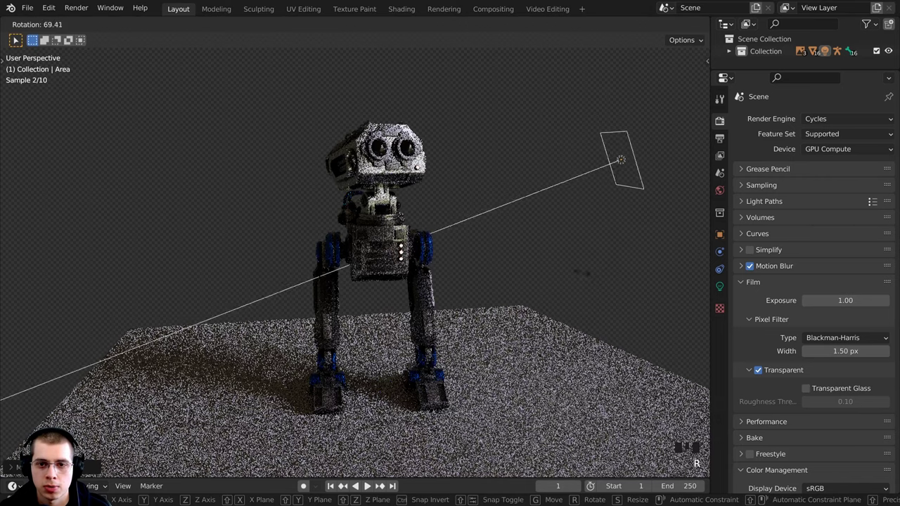
pyautogui.click(536, 269)
pyautogui.scroll(-4, 524, 256)
pyautogui.moveTo(488, 210); pyautogui.dragTo(598, 297, button='middle')
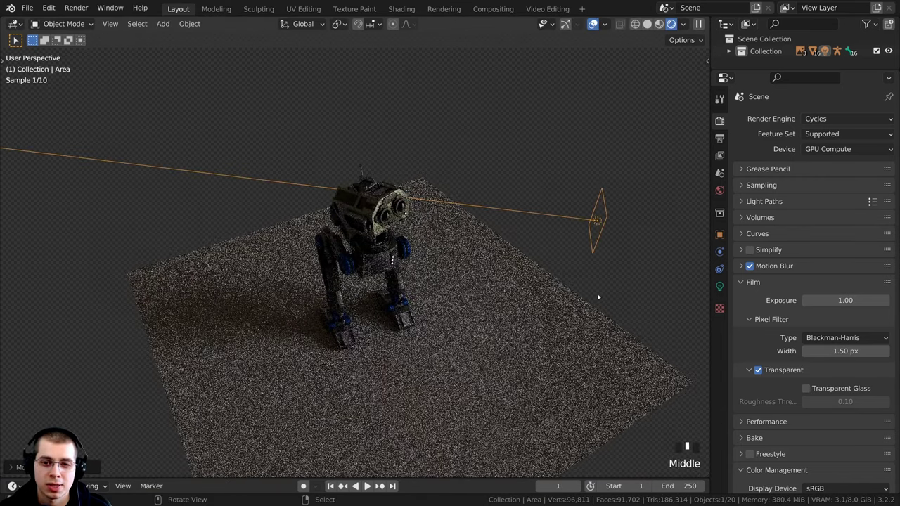
pyautogui.moveTo(595, 207); pyautogui.dragTo(526, 165, button='middle')
pyautogui.press('r')
pyautogui.click(595, 157)
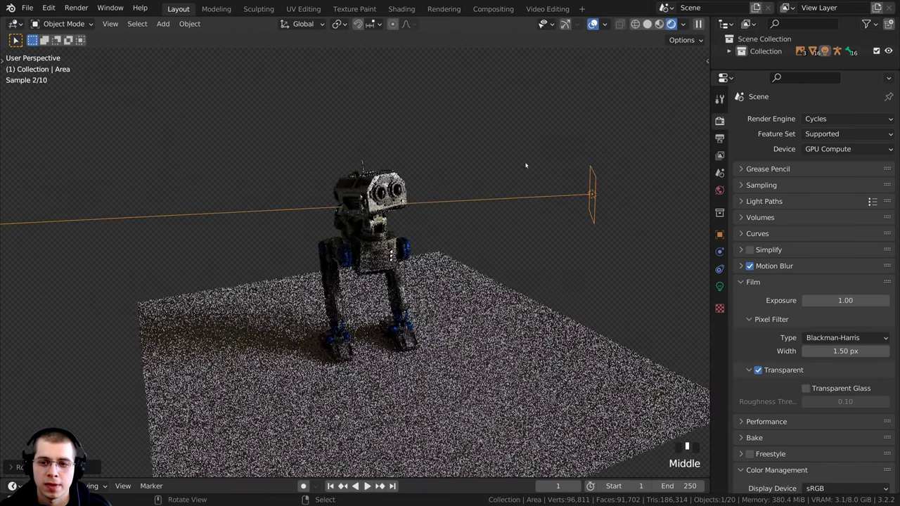
# - Enlarge the area light to about 3.3 times its size and adjust its tilt and position to face the robot
pyautogui.scroll(2, 526, 165)
pyautogui.press('s')
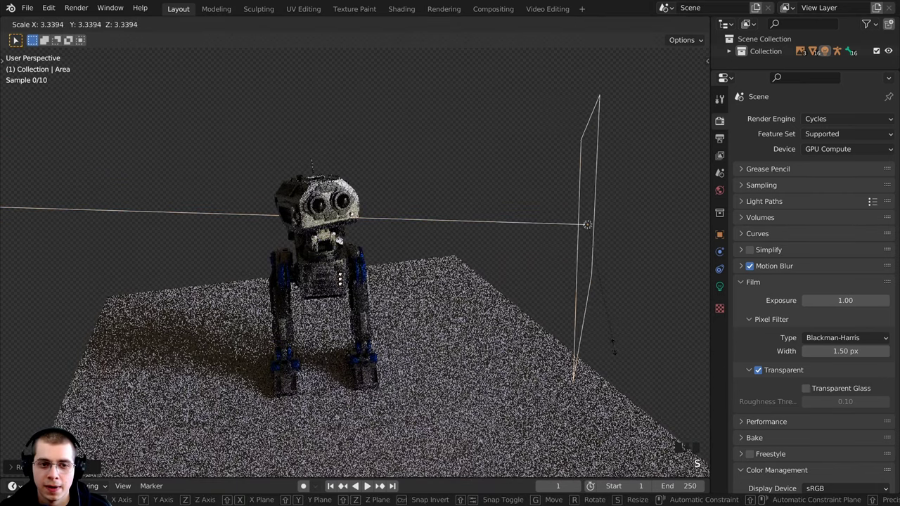
pyautogui.click(615, 345)
pyautogui.press('r')
pyautogui.click(648, 316)
pyautogui.press('g')
pyautogui.click(660, 311)
pyautogui.moveTo(596, 297); pyautogui.dragTo(599, 282, button='middle')
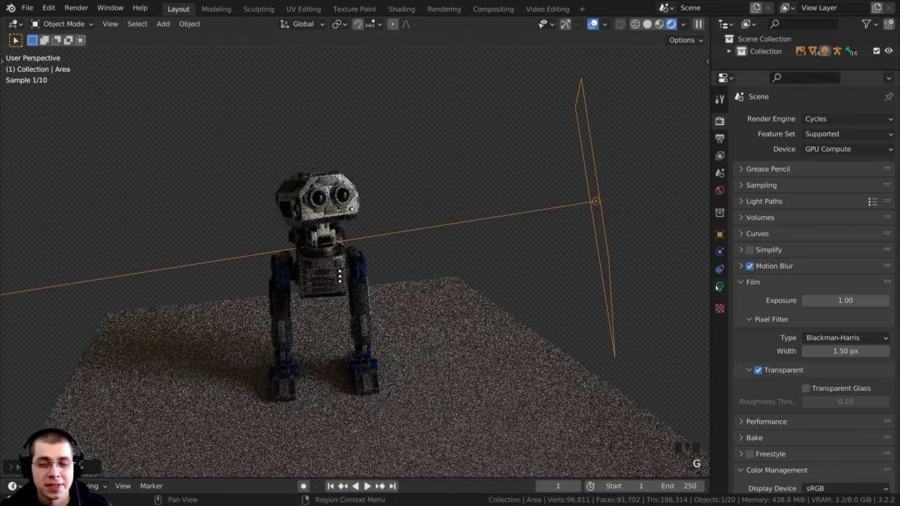
# - Widen the properties area and set the area light's power to 200 W
pyautogui.click(720, 286)
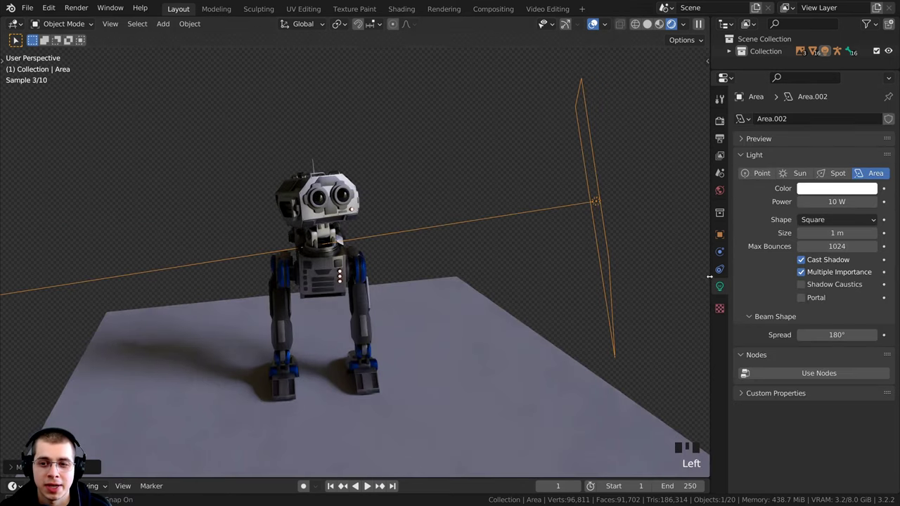
pyautogui.moveTo(709, 279); pyautogui.dragTo(665, 279)
pyautogui.scroll(1, 494, 232)
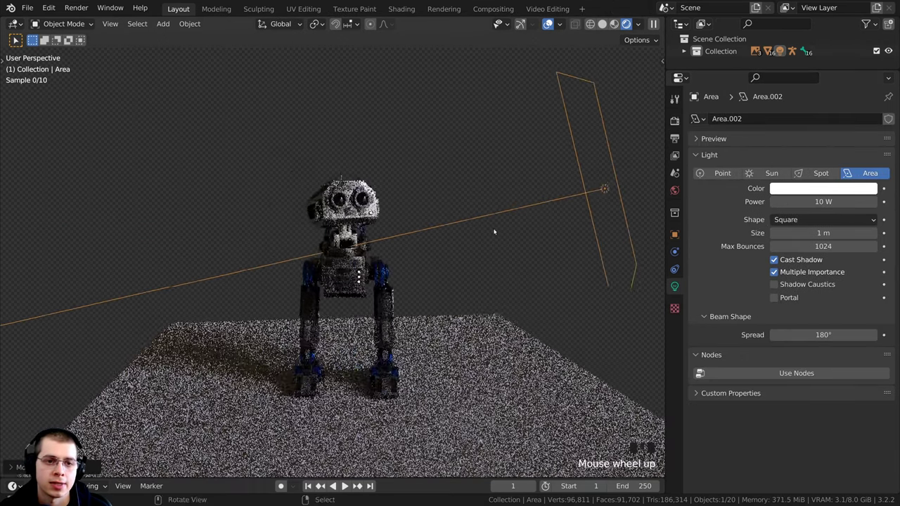
pyautogui.scroll(2, 494, 232)
pyautogui.keyDown('shift'); pyautogui.moveTo(475, 217); pyautogui.dragTo(475, 193, button='middle'); pyautogui.keyUp('shift')
pyautogui.moveTo(823, 202); pyautogui.dragTo(875, 202)
pyautogui.moveTo(789, 202); pyautogui.dragTo(871, 202)
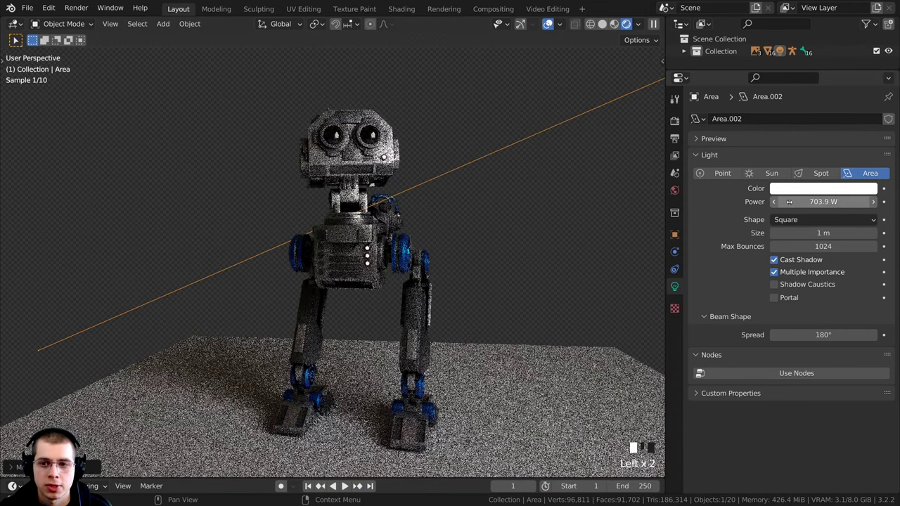
pyautogui.moveTo(788, 202); pyautogui.dragTo(799, 202)
pyautogui.click(799, 203)
pyautogui.write('200')
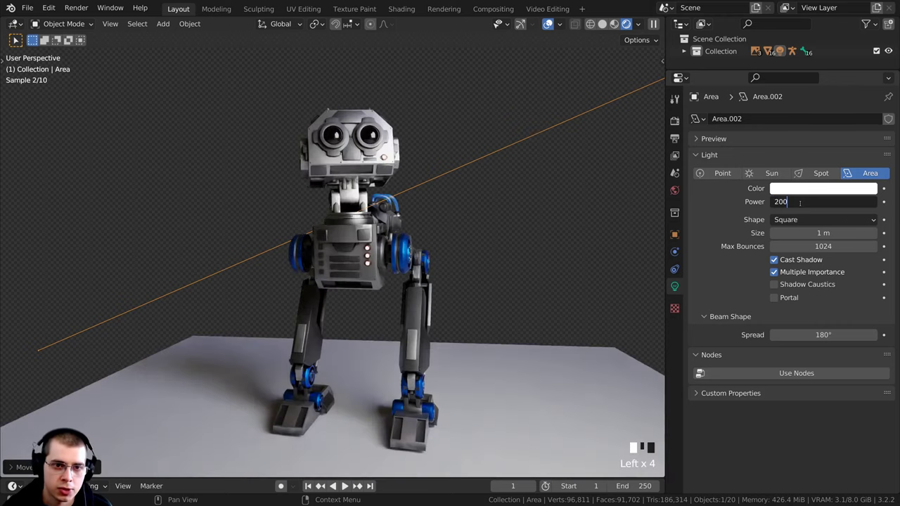
pyautogui.press('Return')
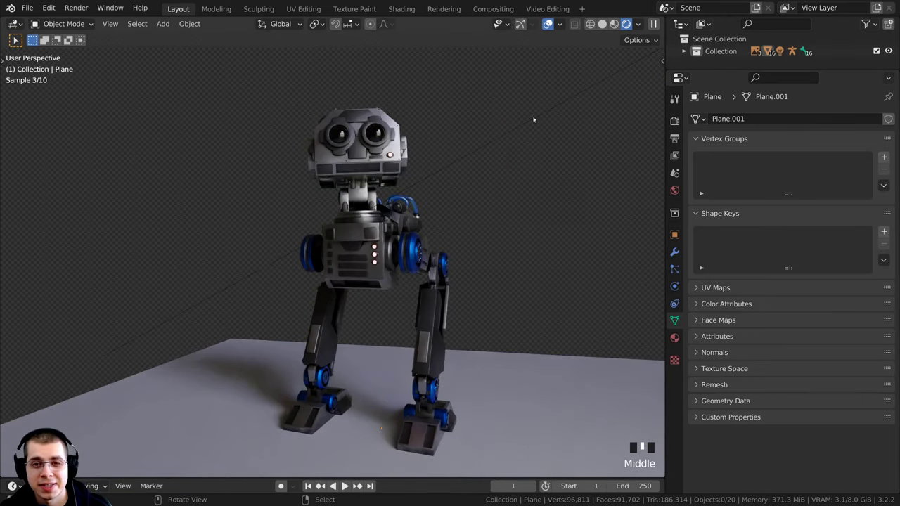
# - Change the area light's color to light blue
pyautogui.rightClick(533, 120)
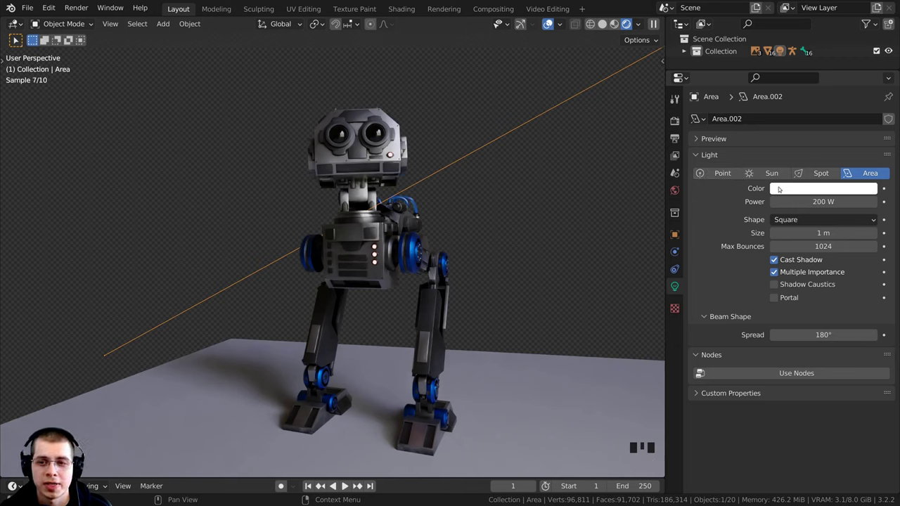
pyautogui.click(782, 188)
pyautogui.moveTo(814, 73); pyautogui.dragTo(825, 46)
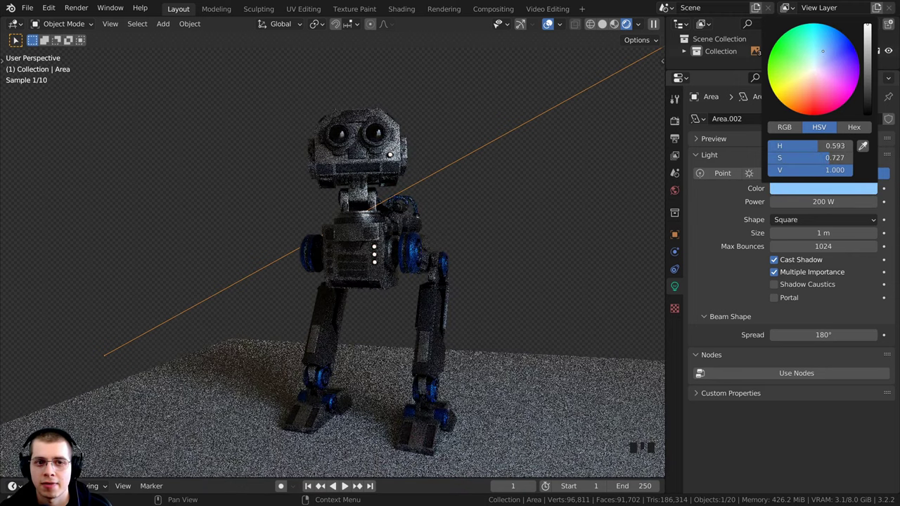
# - Raise the area light's power to 500 W and on to 2000 W, and view the robot under it
pyautogui.click(801, 203)
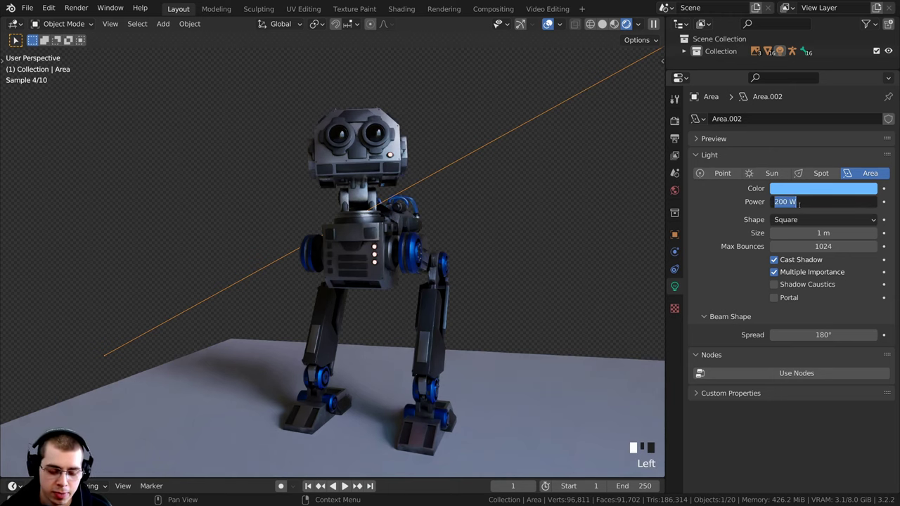
pyautogui.write('500')
pyautogui.press('Return')
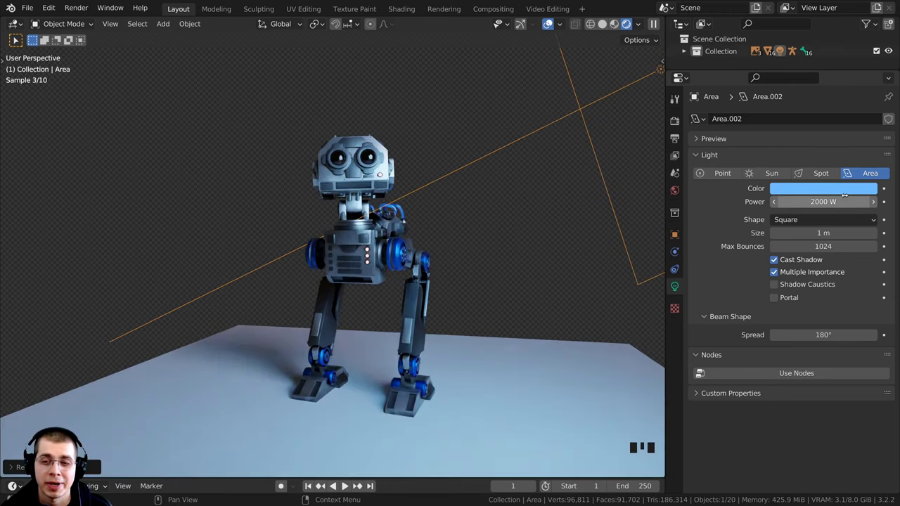
pyautogui.click(842, 201)
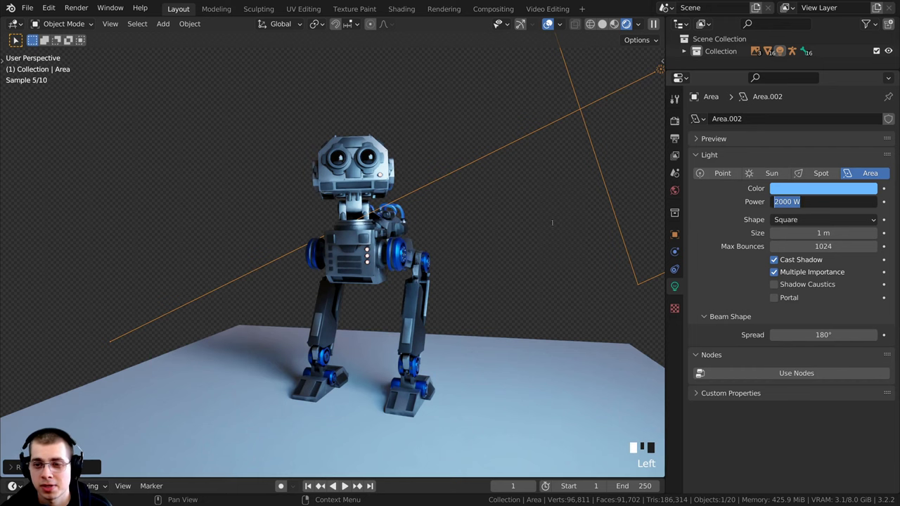
pyautogui.press('Return')
pyautogui.moveTo(525, 145); pyautogui.dragTo(536, 161, button='middle')
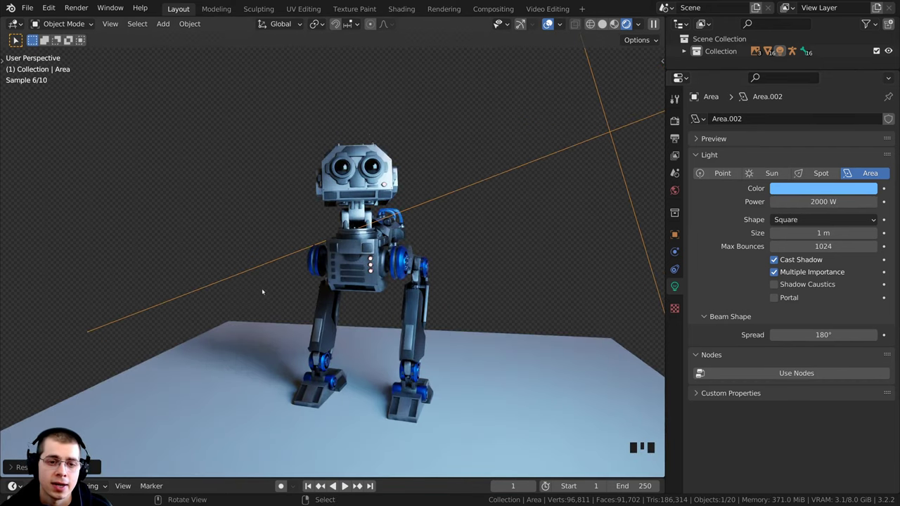
pyautogui.scroll(2, 298, 301)
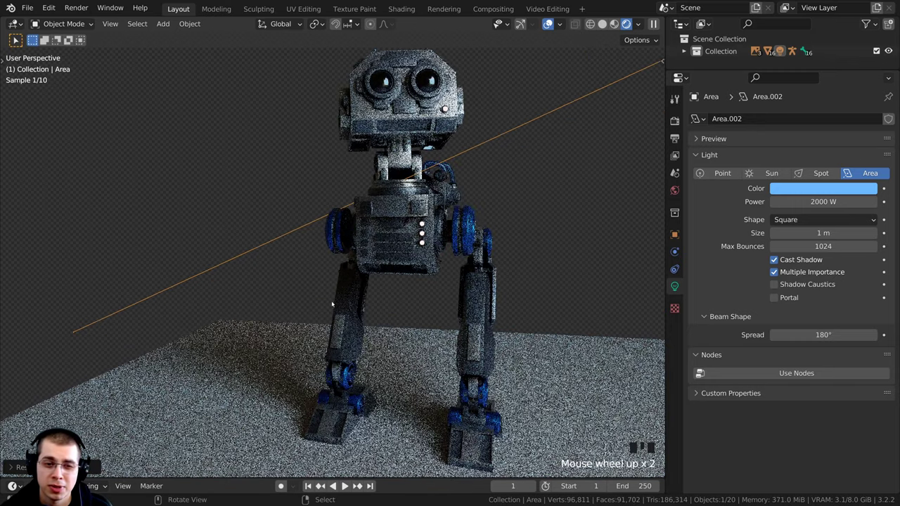
pyautogui.scroll(-1, 435, 266)
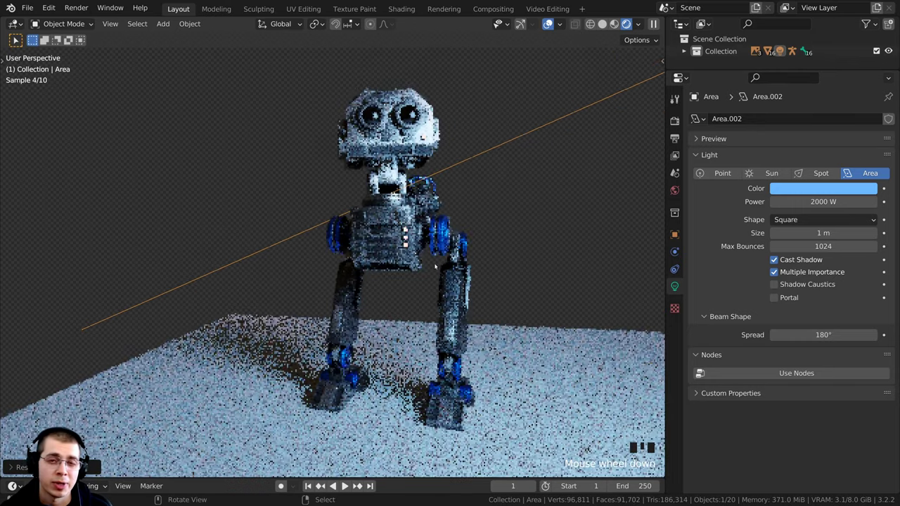
# - Duplicate the area light in the solid-shaded top view and place the copy on the opposite front side of the robot
pyautogui.scroll(-1, 434, 265)
pyautogui.scroll(-1, 435, 266)
pyautogui.scroll(1, 433, 206)
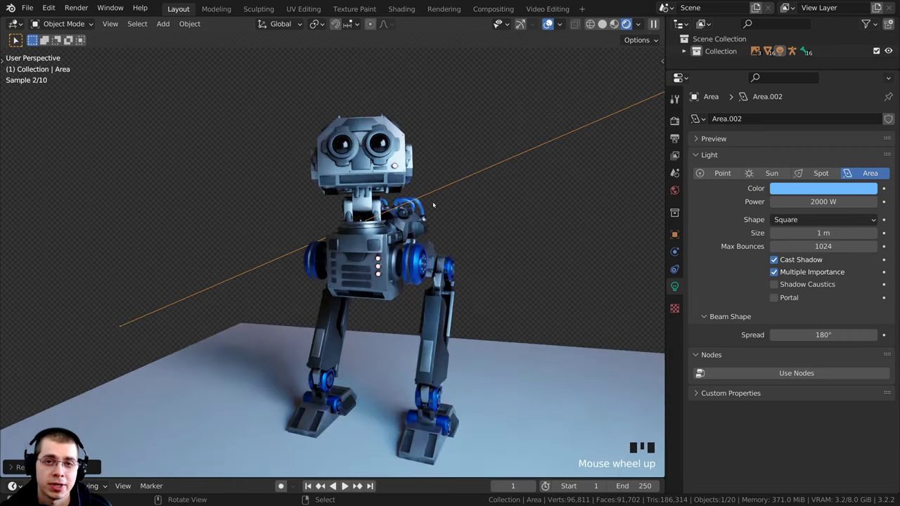
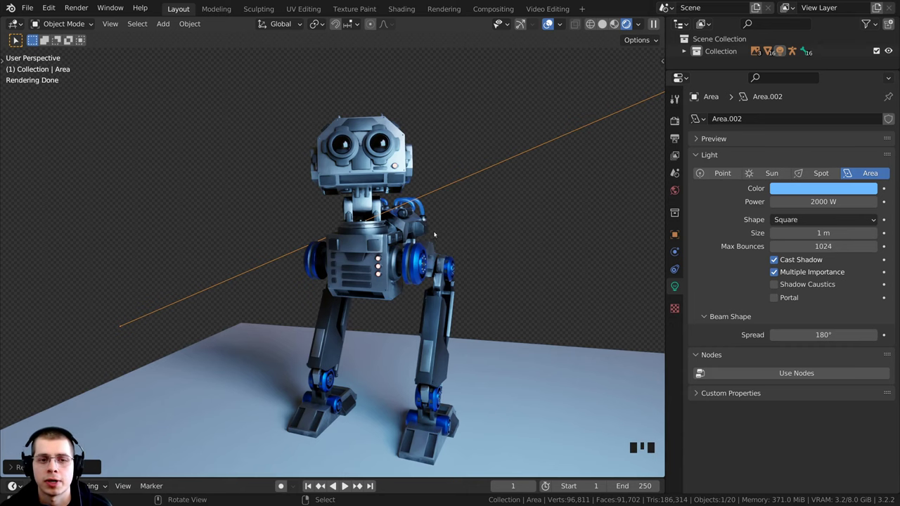
pyautogui.scroll(-3, 495, 212)
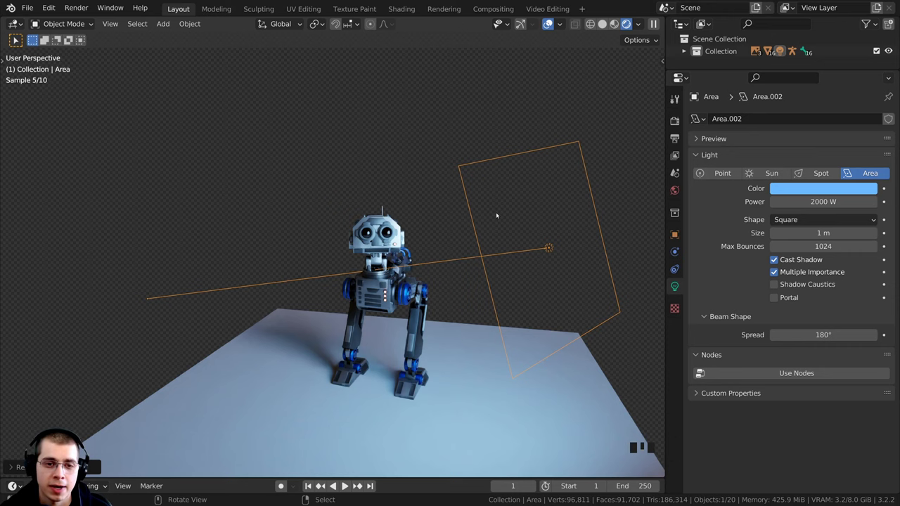
pyautogui.press('KP_7')
pyautogui.press('z')
pyautogui.press('z')
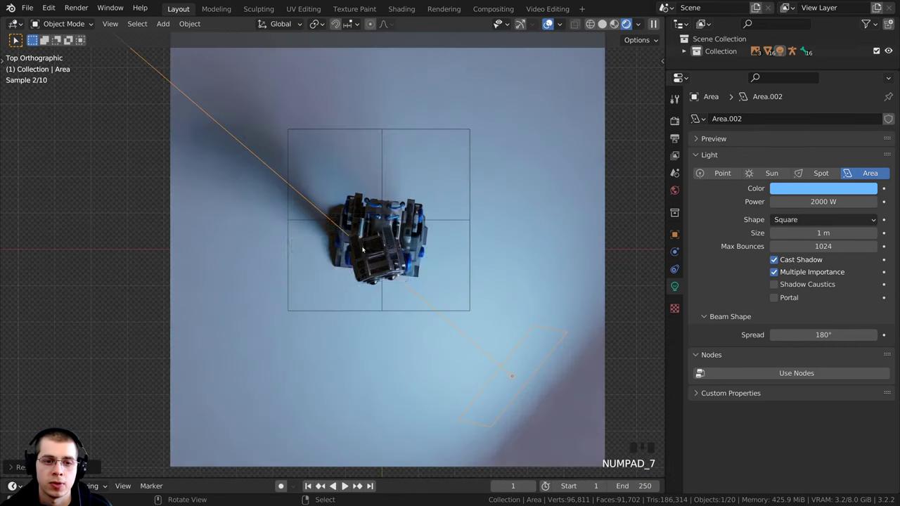
pyautogui.click(516, 248)
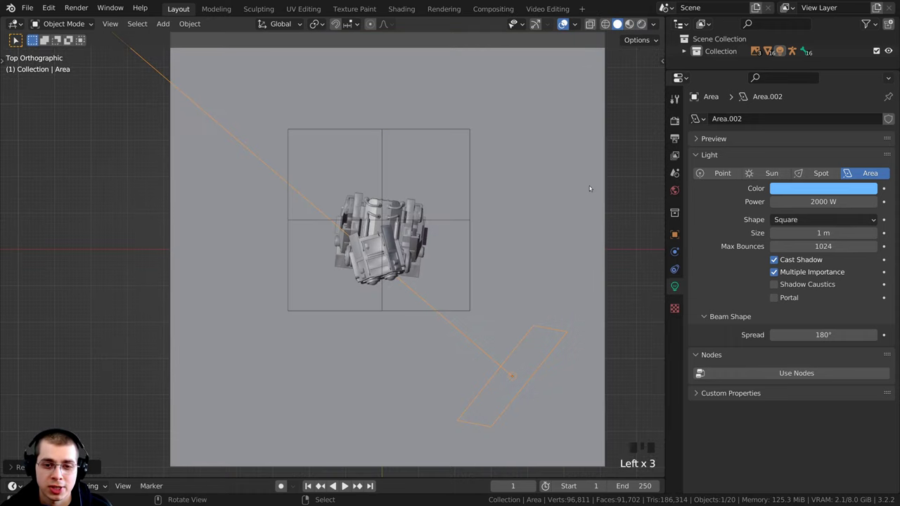
pyautogui.hotkey('shift', 'd')
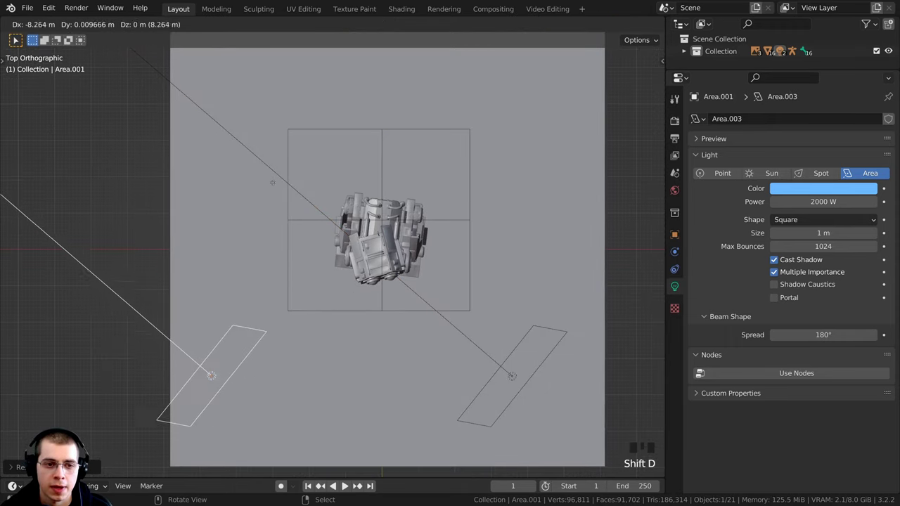
pyautogui.click(234, 149)
# - Rotate the copied area light toward the robot, scale it down and reposition it beside the floor plane
pyautogui.press('r')
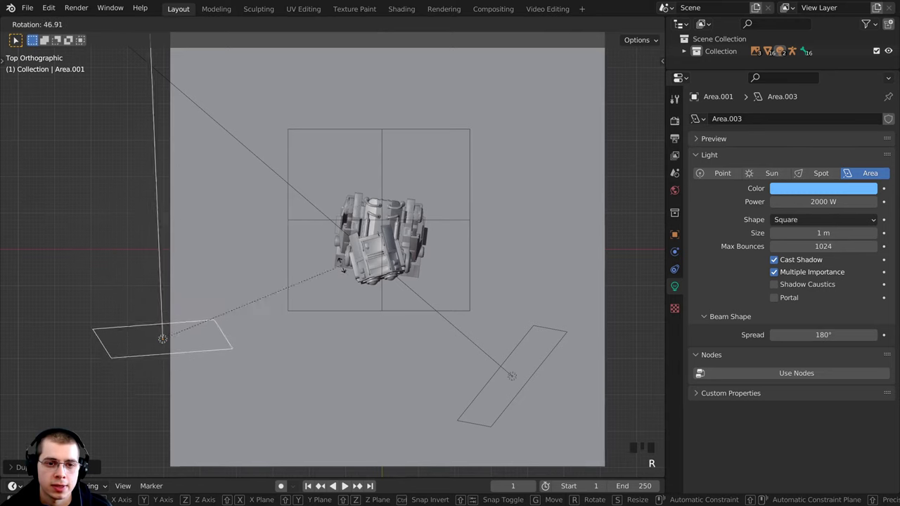
pyautogui.click(215, 413)
pyautogui.press('g')
pyautogui.click(209, 388)
pyautogui.press('s')
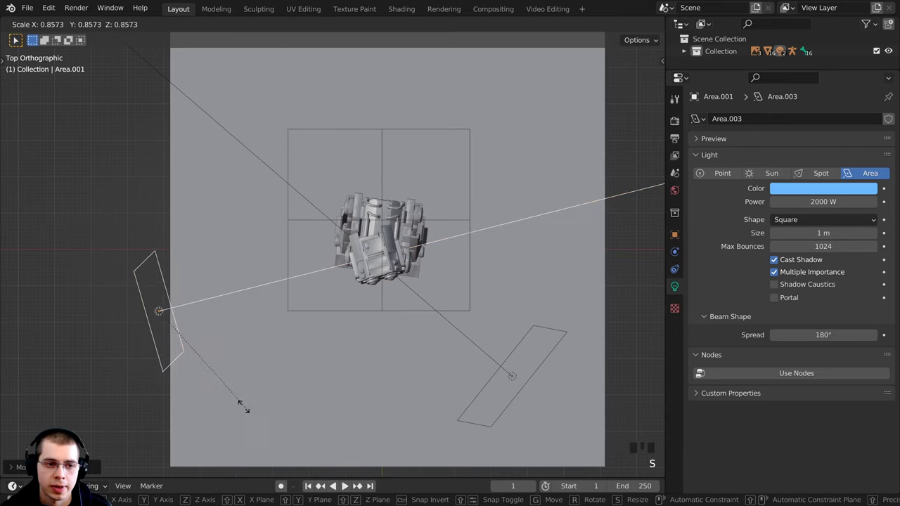
pyautogui.click(200, 388)
pyautogui.press('g')
pyautogui.click(249, 364)
# - Adjust the copied light's position and tilt in perspective so it aims at the robot
pyautogui.moveTo(250, 362); pyautogui.dragTo(334, 235, button='middle')
pyautogui.press('g')
pyautogui.click(291, 264)
pyautogui.moveTo(350, 269); pyautogui.dragTo(308, 275, button='middle')
pyautogui.press('r')
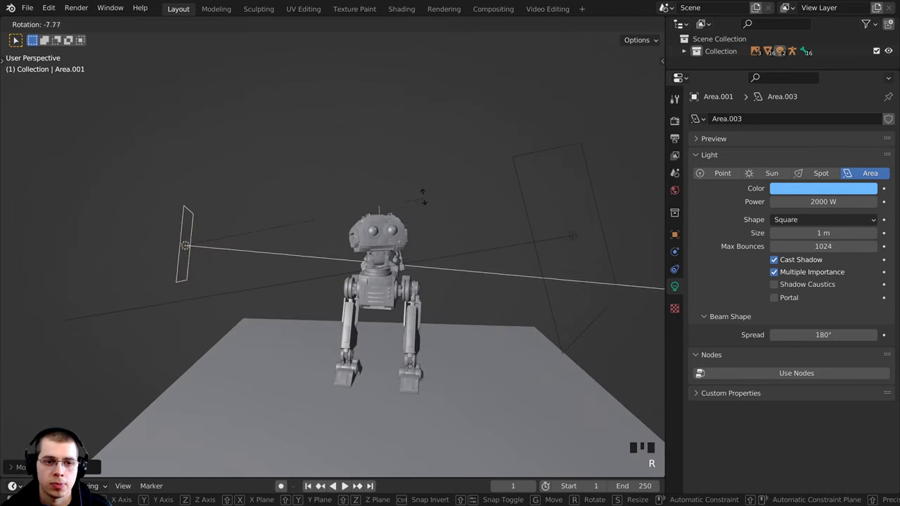
pyautogui.press('g')
pyautogui.press('r')
pyautogui.click(398, 201)
pyautogui.scroll(2, 442, 290)
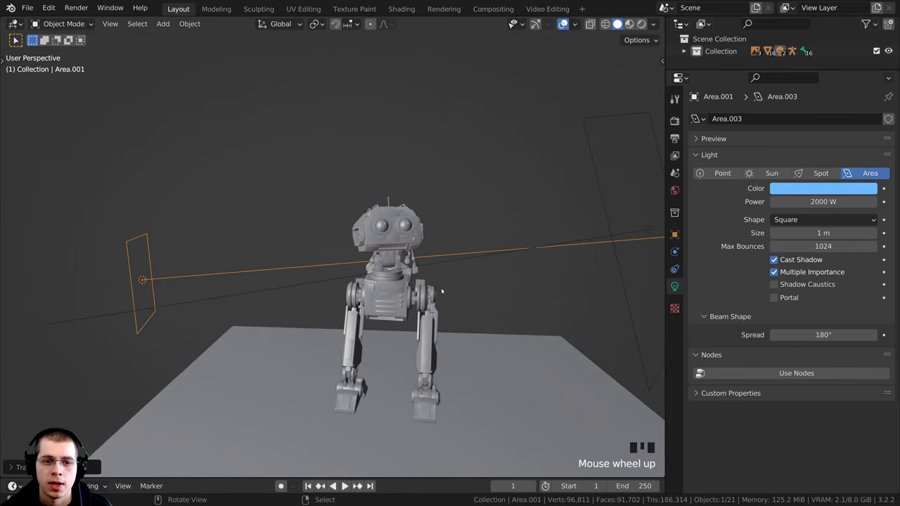
# - Return to rendered shading and fine-tune the copied light's position beside the robot
pyautogui.press('z')
pyautogui.click(440, 208)
pyautogui.moveTo(439, 208)
pyautogui.mouseDown(button='middle')
pyautogui.moveTo(410, 190)
pyautogui.moveTo(458, 211)
pyautogui.mouseUp(button='middle')
pyautogui.press('g')
pyautogui.click(420, 213)
pyautogui.keyDown('shift'); pyautogui.moveTo(458, 211); pyautogui.dragTo(452, 183, button='middle'); pyautogui.keyUp('shift')
pyautogui.press('g')
pyautogui.click(591, 202)
pyautogui.moveTo(590, 203); pyautogui.dragTo(636, 211, button='middle')
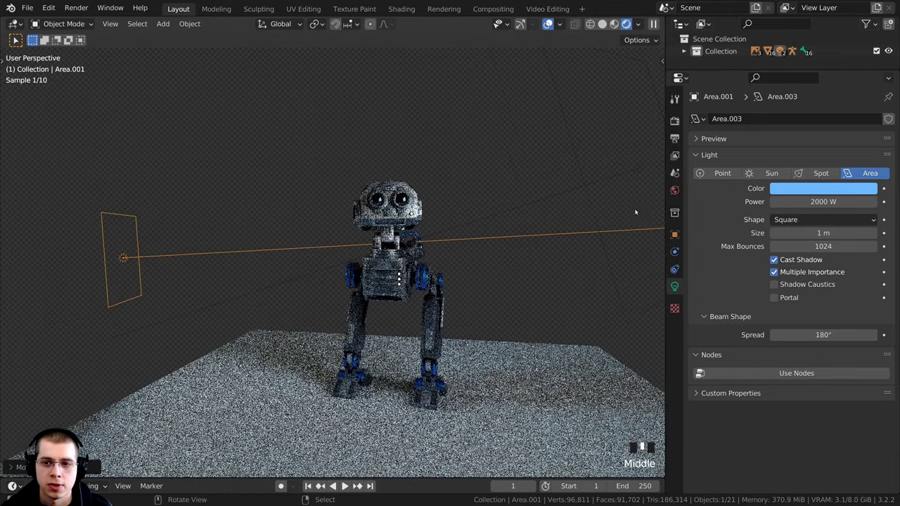
pyautogui.scroll(1, 635, 212)
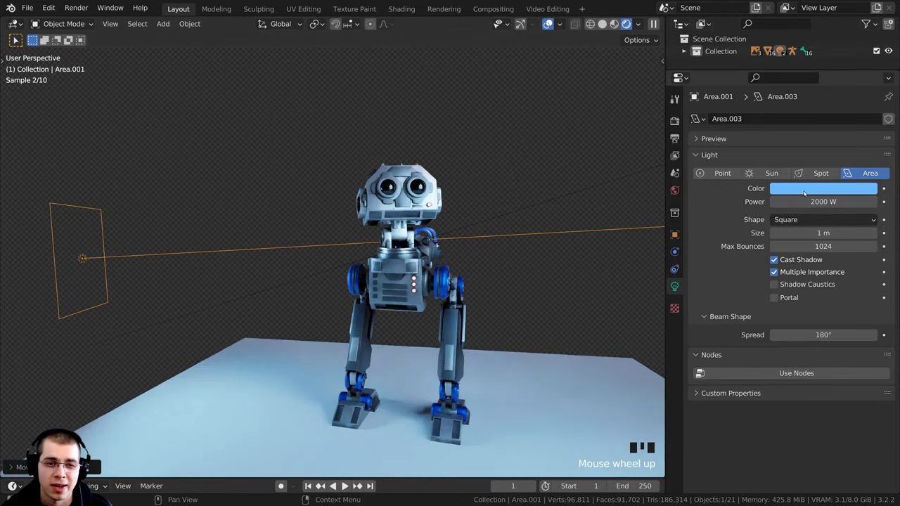
# - Change the copied light's color to light red and lower its power to 1000 W and on to 500 W
pyautogui.click(798, 189)
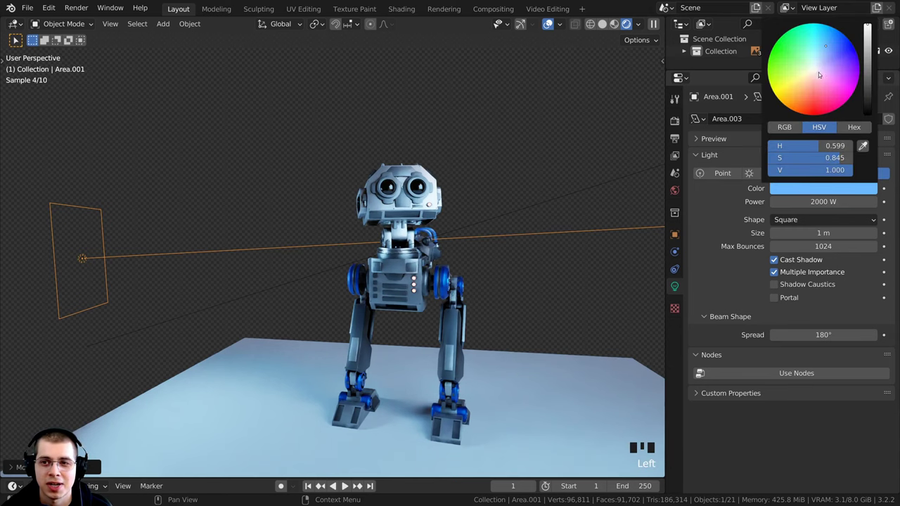
pyautogui.moveTo(821, 60); pyautogui.dragTo(812, 90)
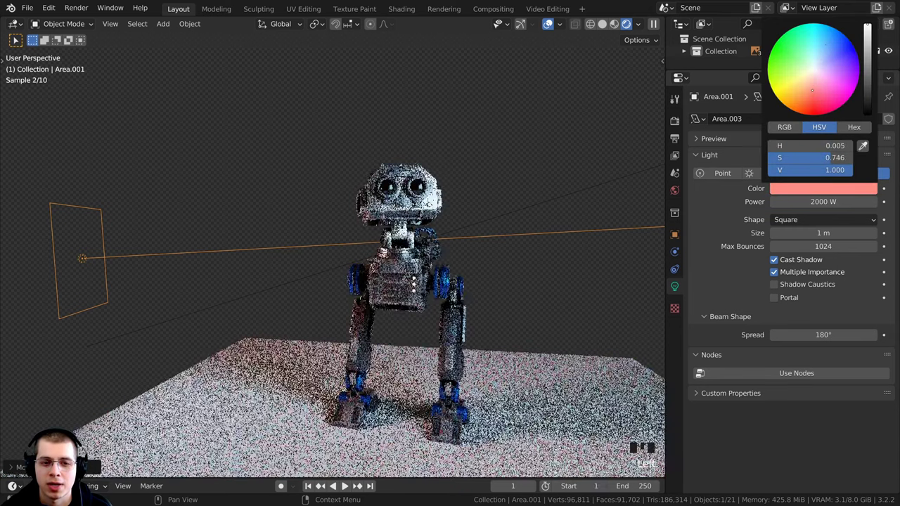
pyautogui.click(814, 201)
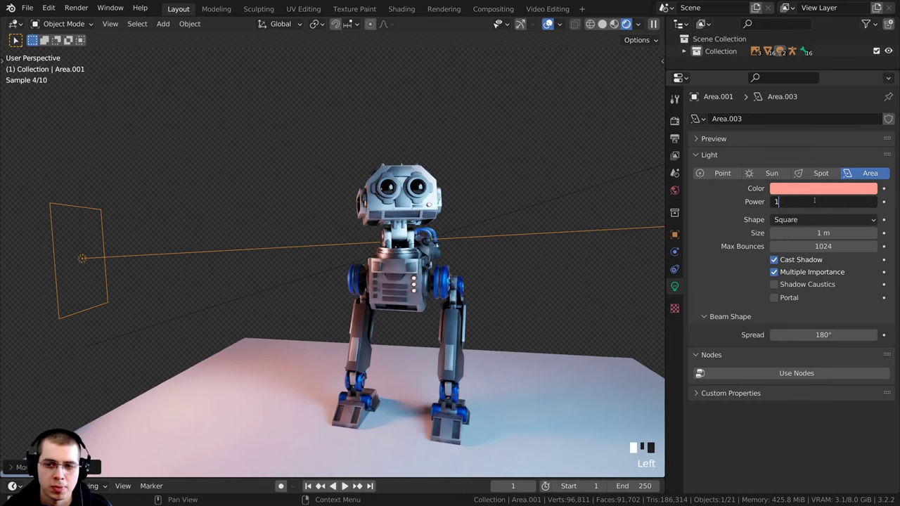
pyautogui.write('1000')
pyautogui.press('Return')
pyautogui.click(815, 201)
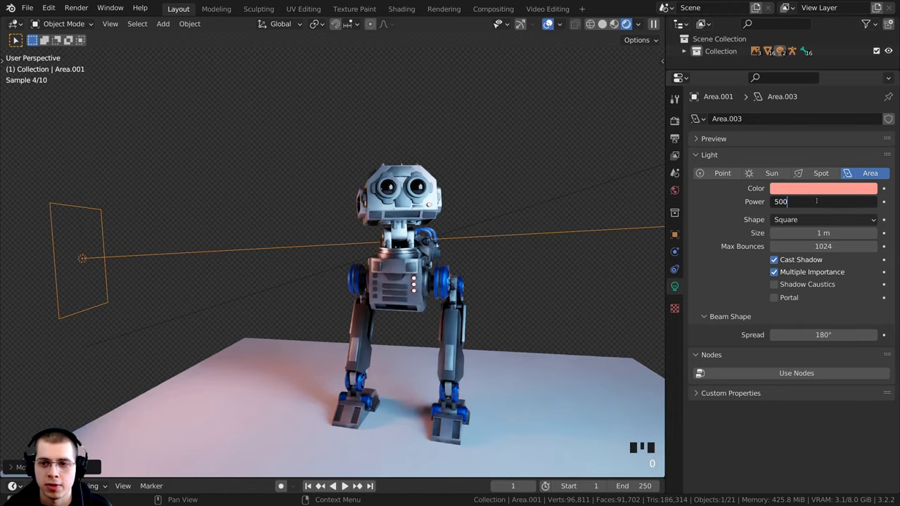
pyautogui.press('Return')
# - Reposition the light red area light and deepen its color to a stronger red with saturation 0.930
pyautogui.moveTo(376, 359); pyautogui.dragTo(340, 325, button='middle')
pyautogui.press('g')
pyautogui.click(421, 368)
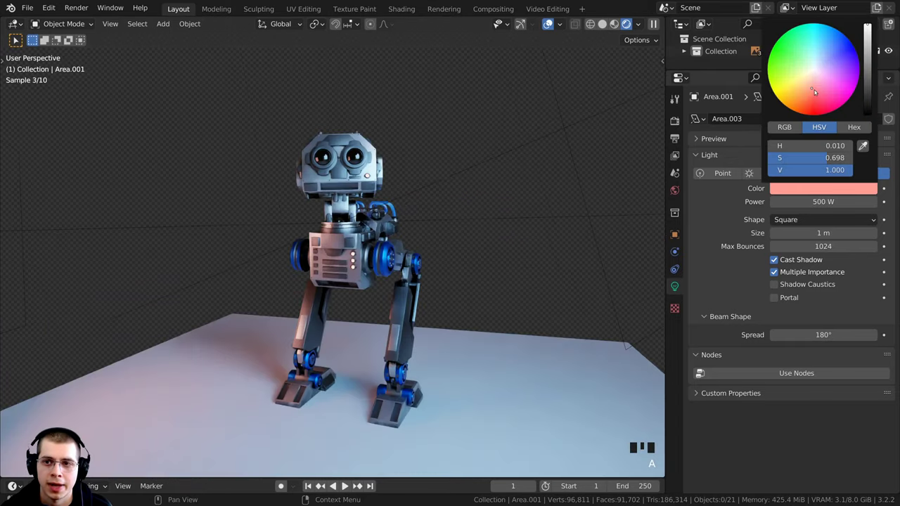
pyautogui.moveTo(811, 90); pyautogui.dragTo(810, 102)
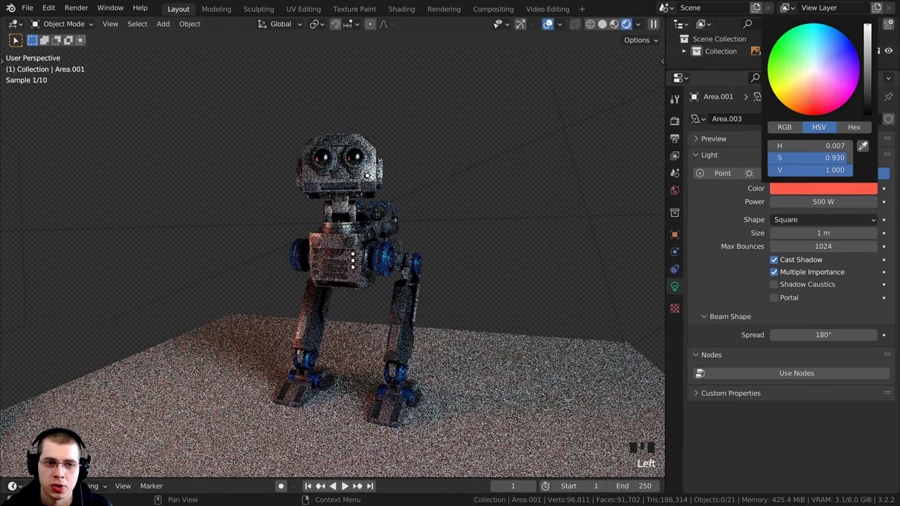
# - Lower the red area light's power to 300 W and frame the robot more closely
pyautogui.doubleClick(796, 201)
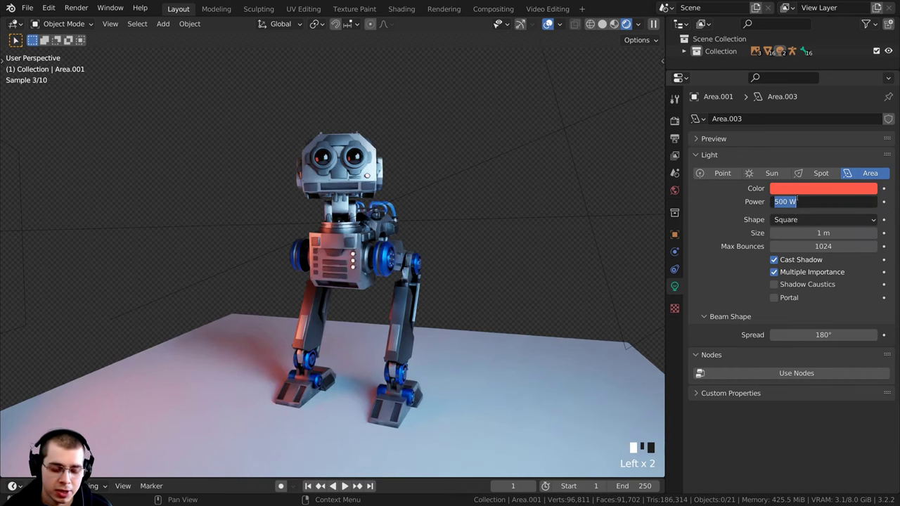
pyautogui.press('Return')
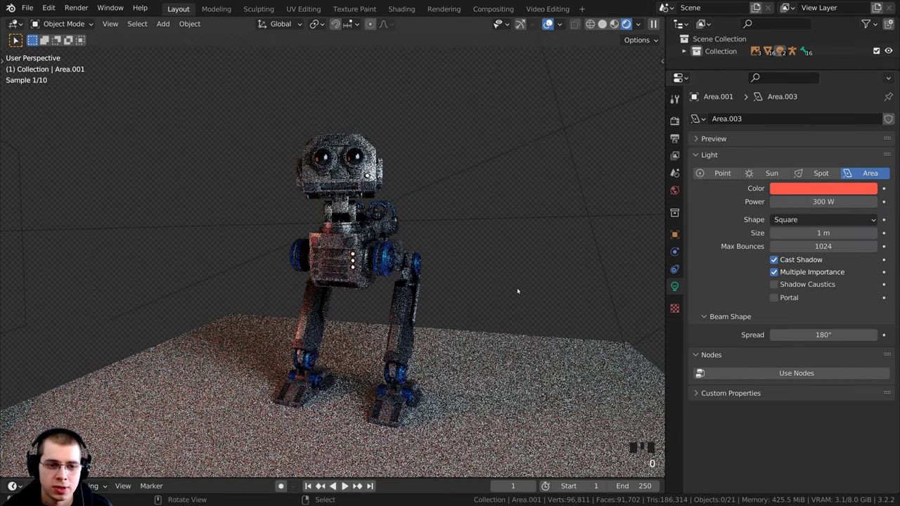
pyautogui.keyDown('shift'); pyautogui.moveTo(526, 294); pyautogui.dragTo(561, 269, button='middle'); pyautogui.keyUp('shift')
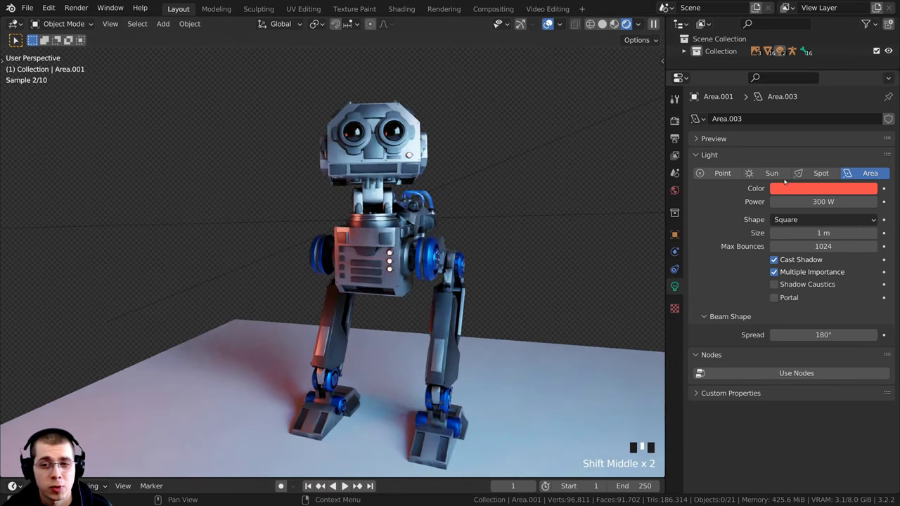
# - Try the red light as a point light, reposition it beside the robot, and switch it back to an area light
pyautogui.click(720, 174)
pyautogui.scroll(-2, 195, 322)
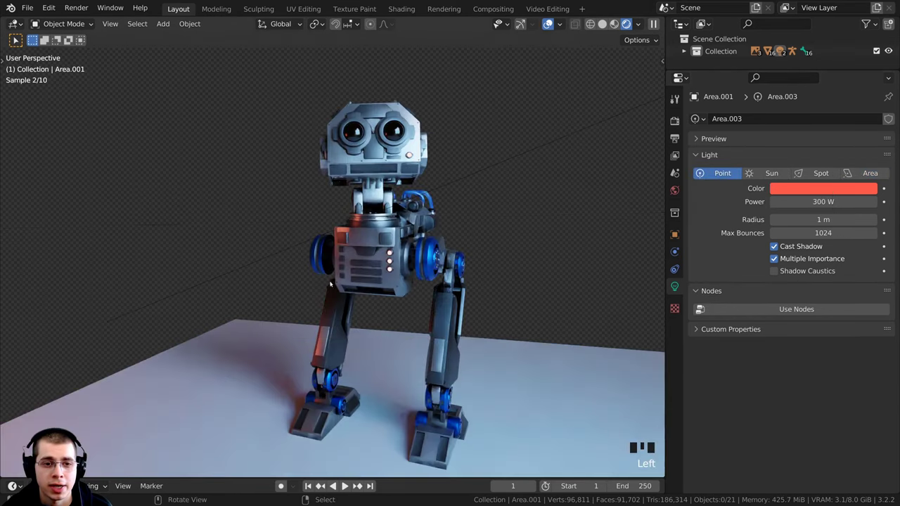
pyautogui.rightClick(38, 242)
pyautogui.press('g')
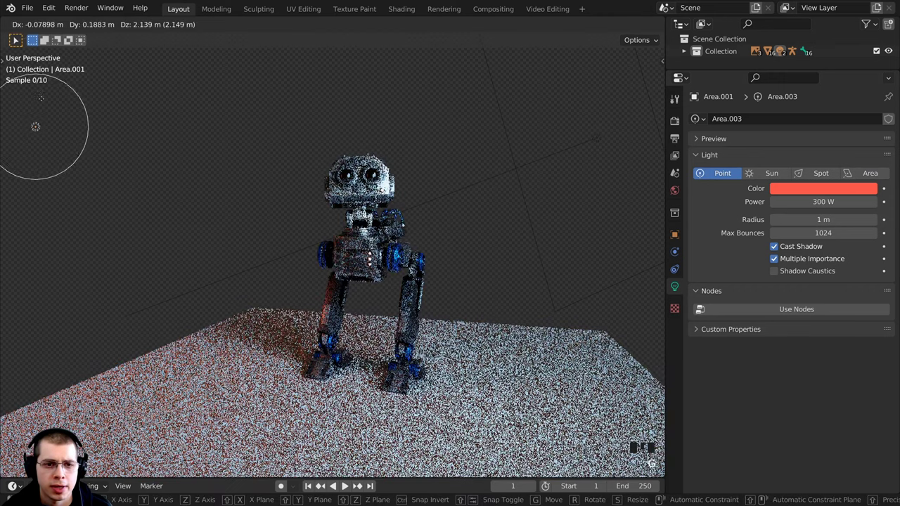
pyautogui.click(71, 249)
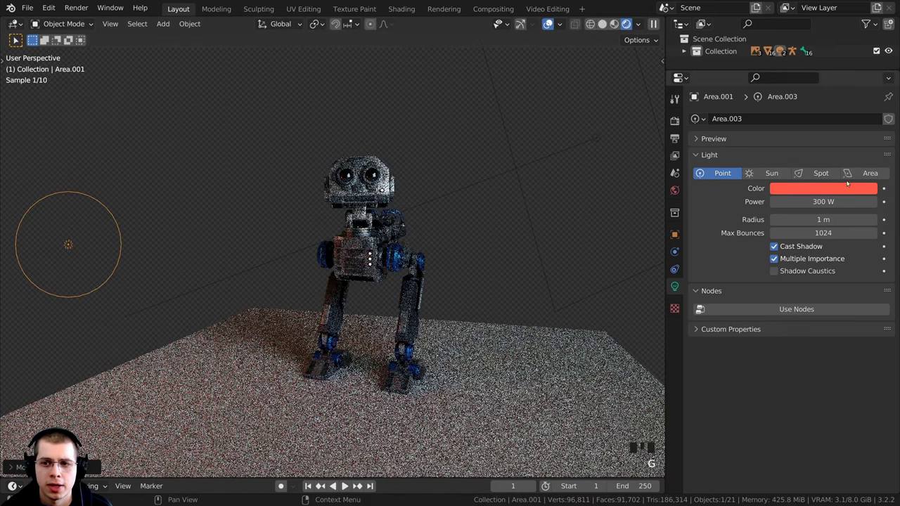
pyautogui.click(861, 173)
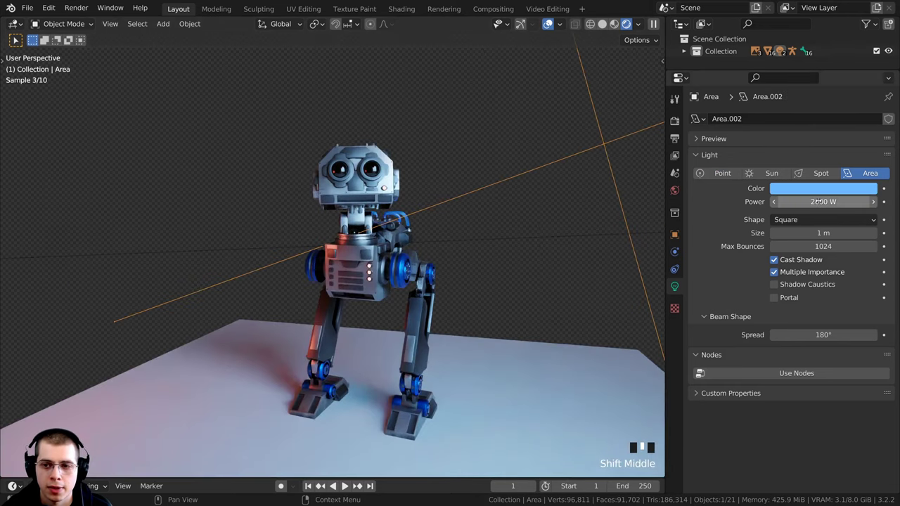
# - Raise the blue area light's power to 2500 W and deselect it
pyautogui.click(776, 202)
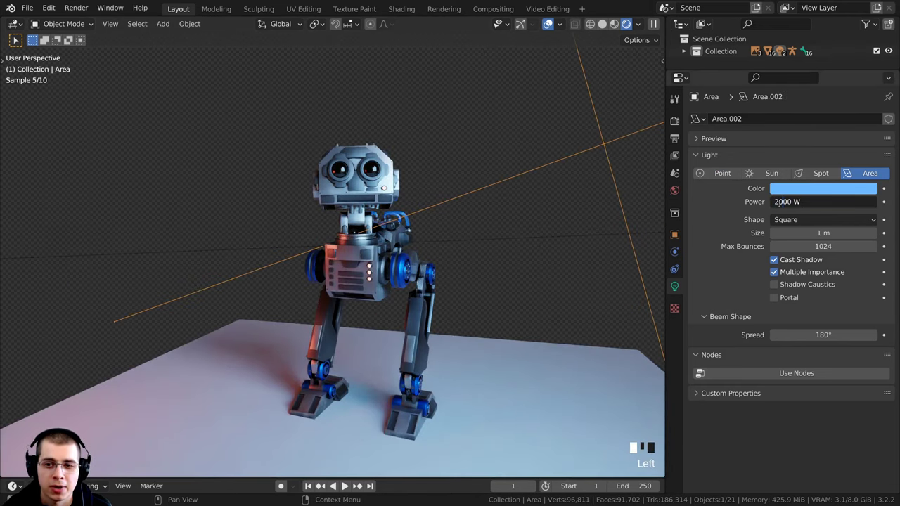
pyautogui.press('Return')
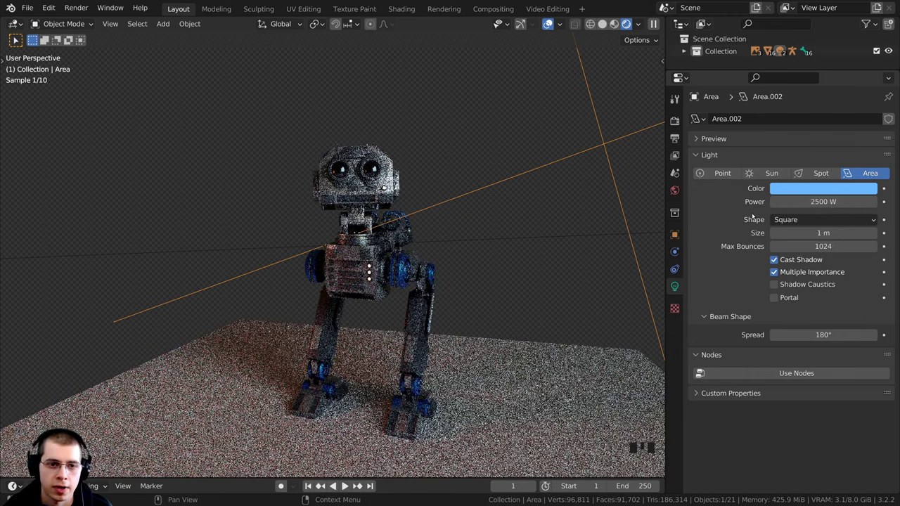
pyautogui.click(492, 236)
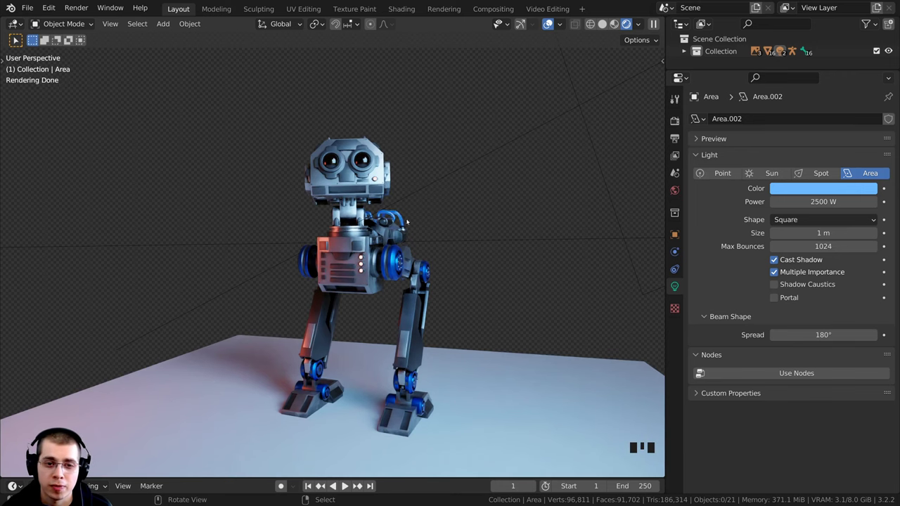
# - Duplicate the 2500 W blue area light in a solid-shaded top view and place the copy behind the robot
pyautogui.scroll(-3, 435, 247)
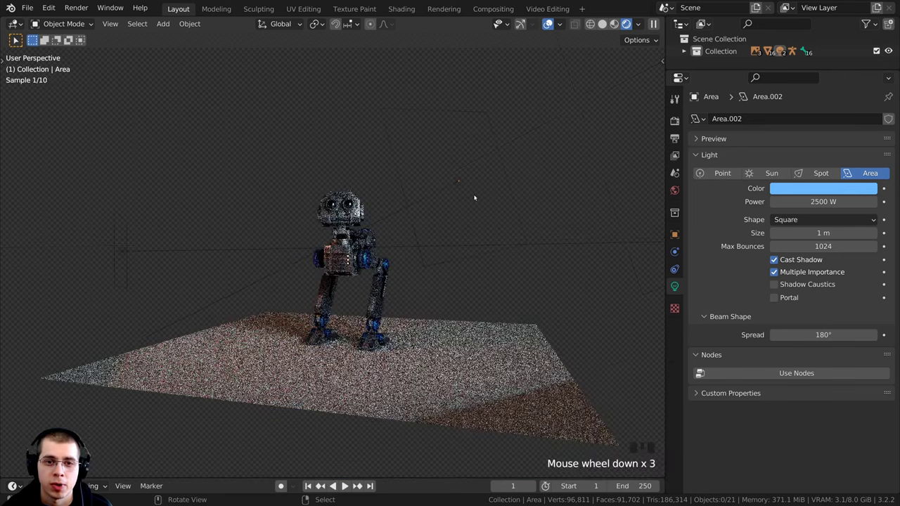
pyautogui.rightClick(455, 185)
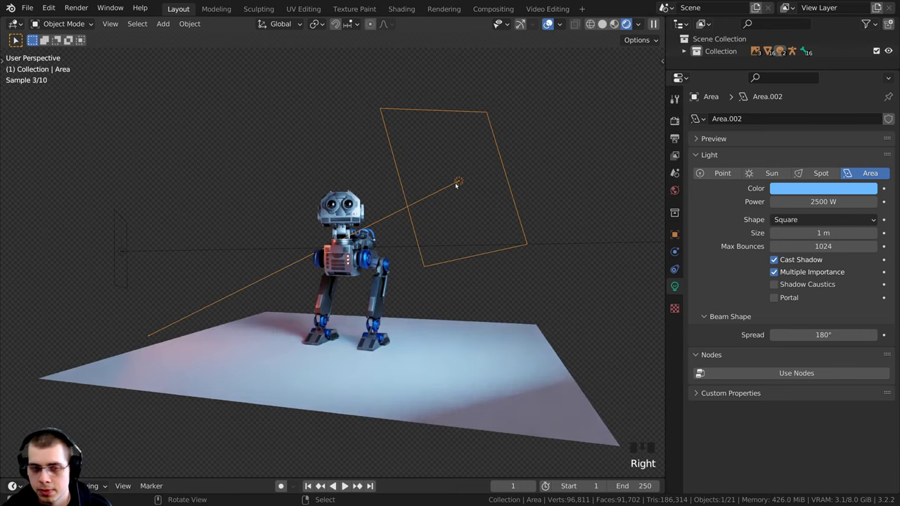
pyautogui.press('KP_7')
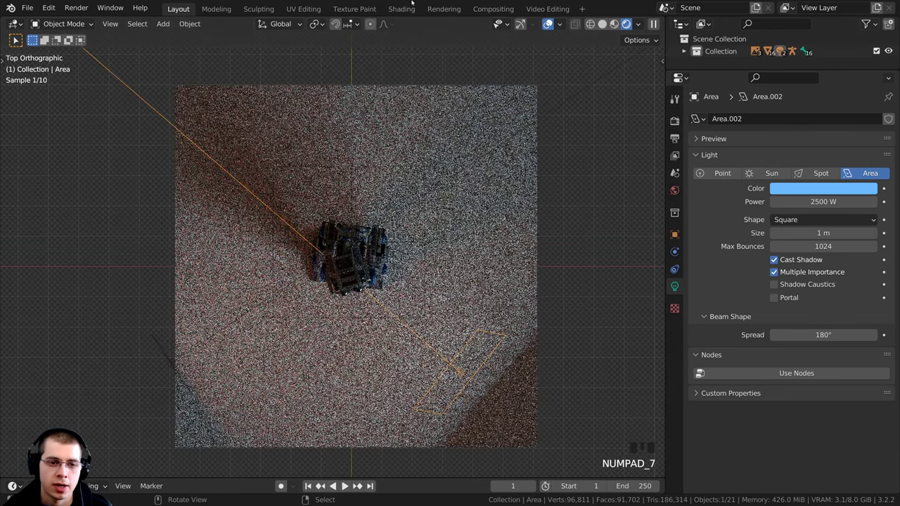
pyautogui.click(278, 240)
pyautogui.press('z')
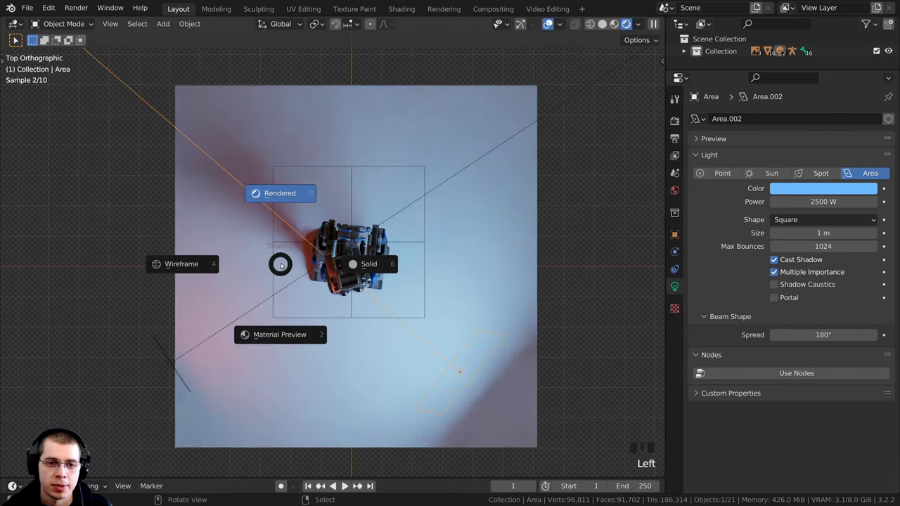
pyautogui.click(363, 267)
pyautogui.scroll(-3, 362, 296)
pyautogui.keyDown('shift'); pyautogui.moveTo(376, 306); pyautogui.dragTo(376, 377, button='middle'); pyautogui.keyUp('shift')
pyautogui.scroll(2, 454, 428)
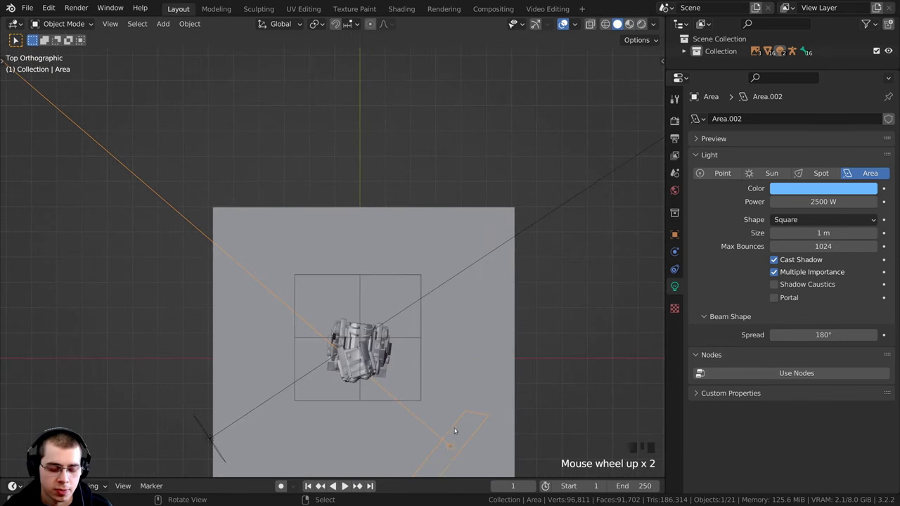
pyautogui.hotkey('shift', 'd')
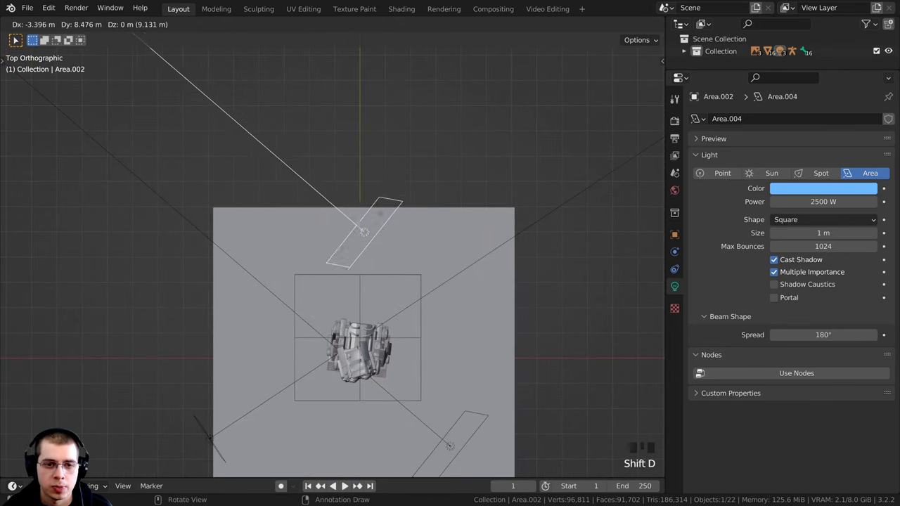
pyautogui.click(368, 182)
# - Rotate and shift the duplicated area light so that it faces the robot's back
pyautogui.press('r')
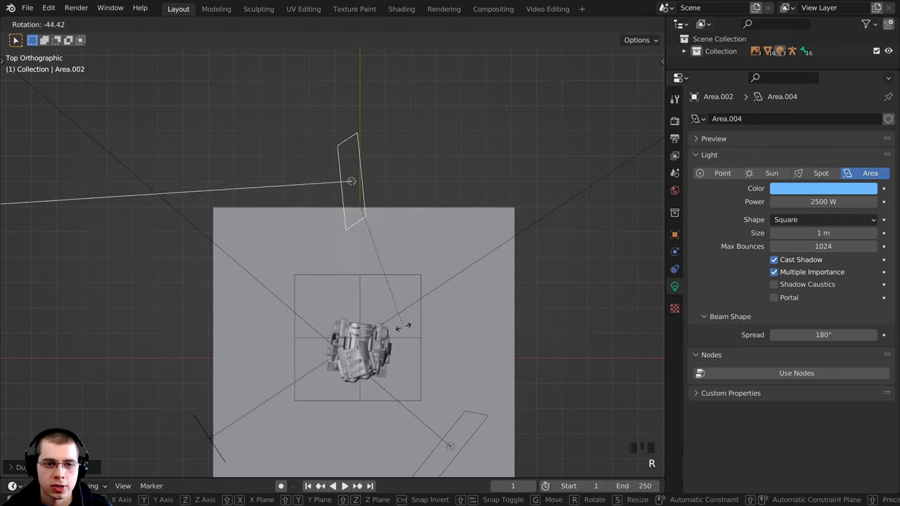
pyautogui.click(478, 118)
pyautogui.press('g')
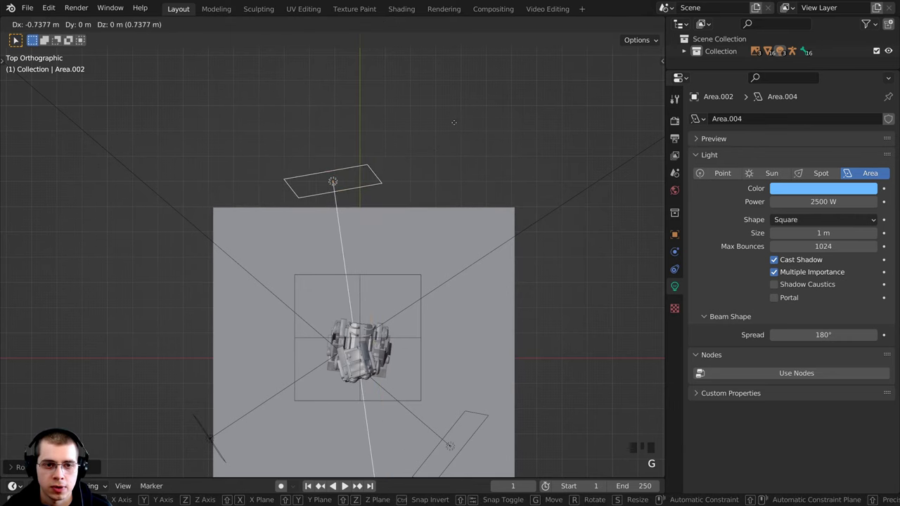
pyautogui.click(450, 124)
pyautogui.moveTo(395, 263); pyautogui.dragTo(466, 151, button='middle')
pyautogui.press('r')
pyautogui.press('r')
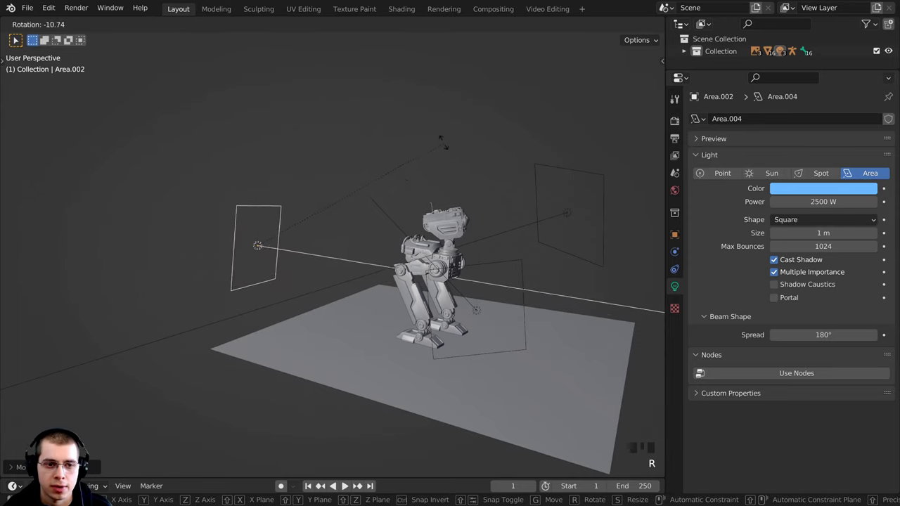
pyautogui.click(414, 173)
# - Fine-tune the back light's tilt toward the robot and scale the light down
pyautogui.moveTo(413, 173); pyautogui.dragTo(519, 193, button='middle')
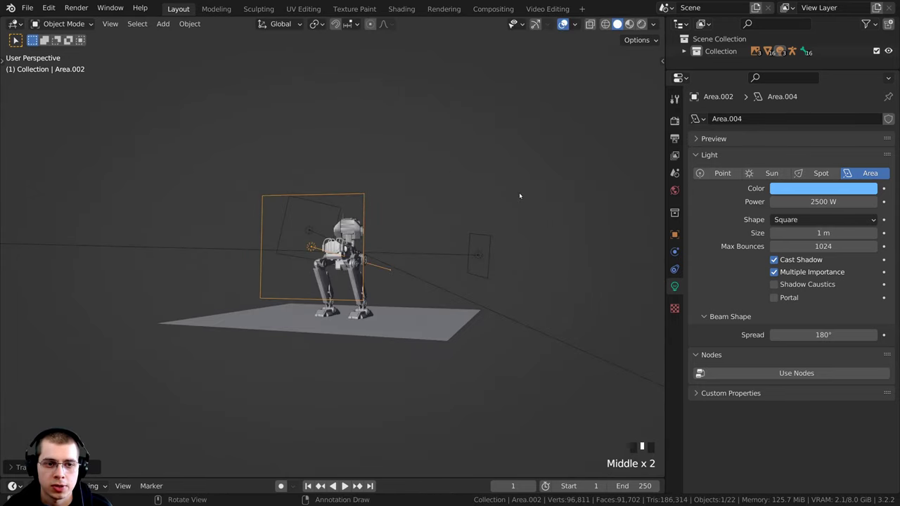
pyautogui.press('r')
pyautogui.press('r')
pyautogui.click(489, 192)
pyautogui.press('r')
pyautogui.press('r')
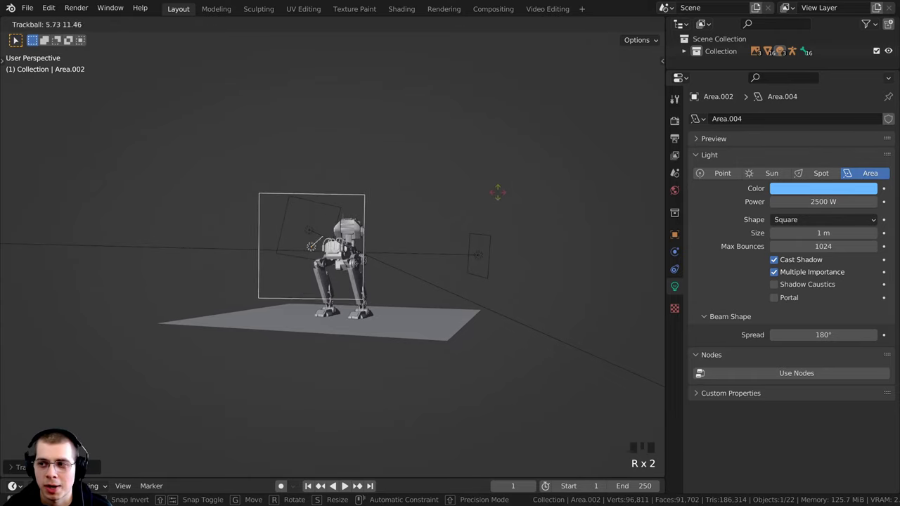
pyautogui.click(489, 191)
pyautogui.moveTo(489, 190); pyautogui.dragTo(386, 291, button='middle')
pyautogui.press('s')
pyautogui.click(369, 229)
pyautogui.scroll(2, 362, 200)
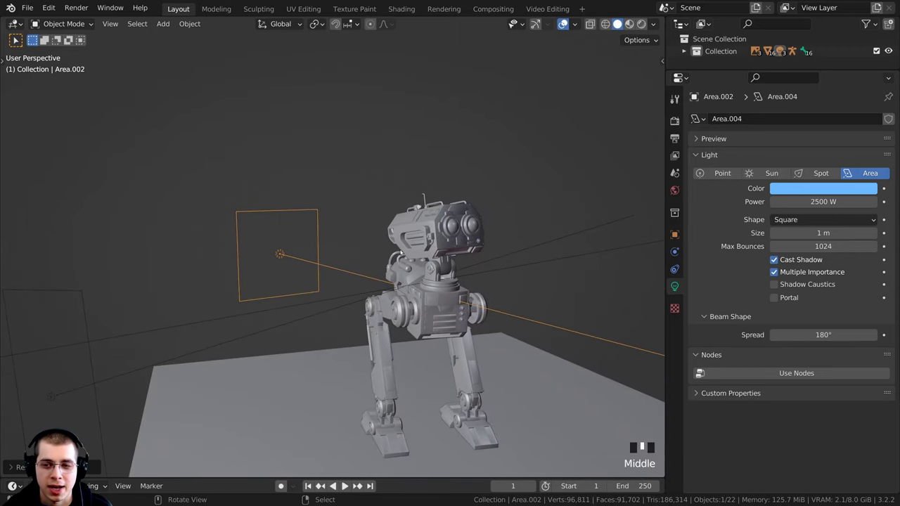
# - Change the back area light's shape to Rectangle and set its Size X to 3.83 m
pyautogui.click(800, 221)
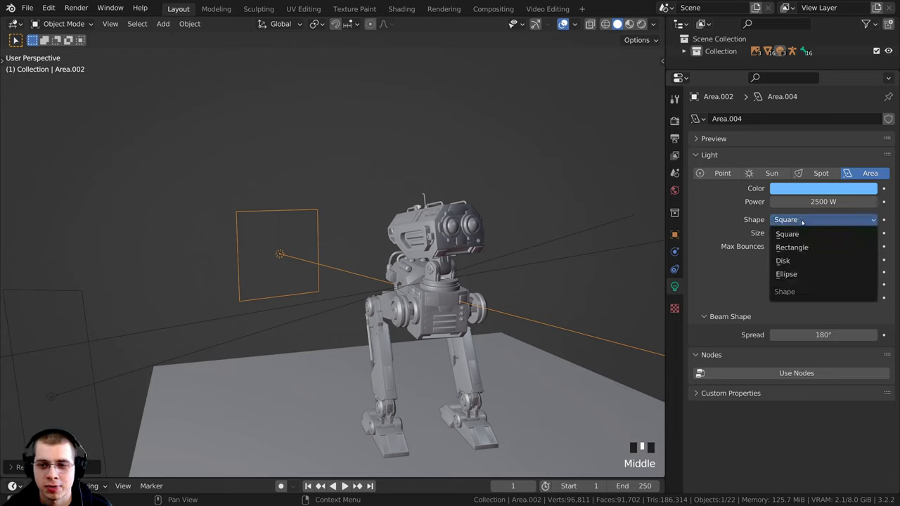
pyautogui.click(801, 247)
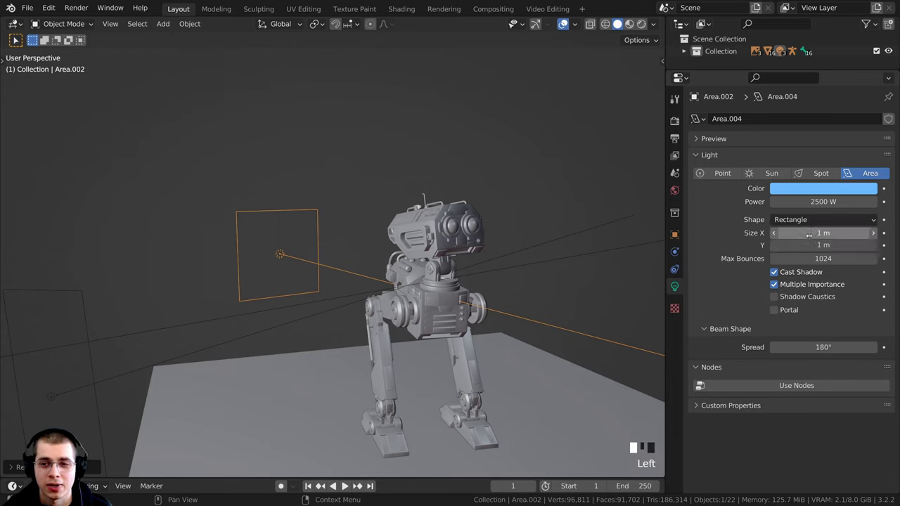
pyautogui.moveTo(816, 233); pyautogui.dragTo(878, 233)
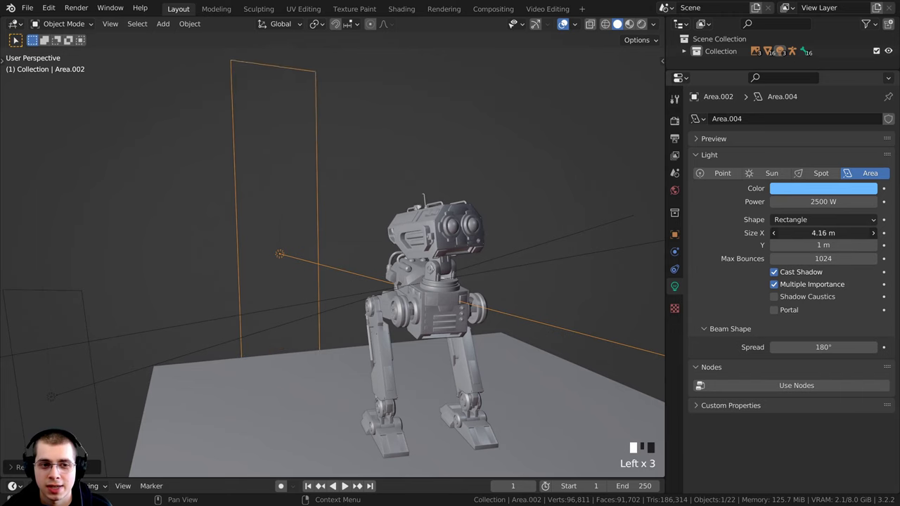
pyautogui.moveTo(823, 233); pyautogui.dragTo(813, 232)
# - Reposition the tall rectangular light behind the robot, checking its placement from the front
pyautogui.scroll(-4, 365, 275)
pyautogui.press('g')
pyautogui.moveTo(358, 274)
pyautogui.mouseDown(button='middle')
pyautogui.moveTo(422, 276)
pyautogui.moveTo(299, 291)
pyautogui.mouseUp(button='middle')
pyautogui.click(407, 277)
pyautogui.press('s')
pyautogui.click(380, 281)
pyautogui.scroll(4, 302, 296)
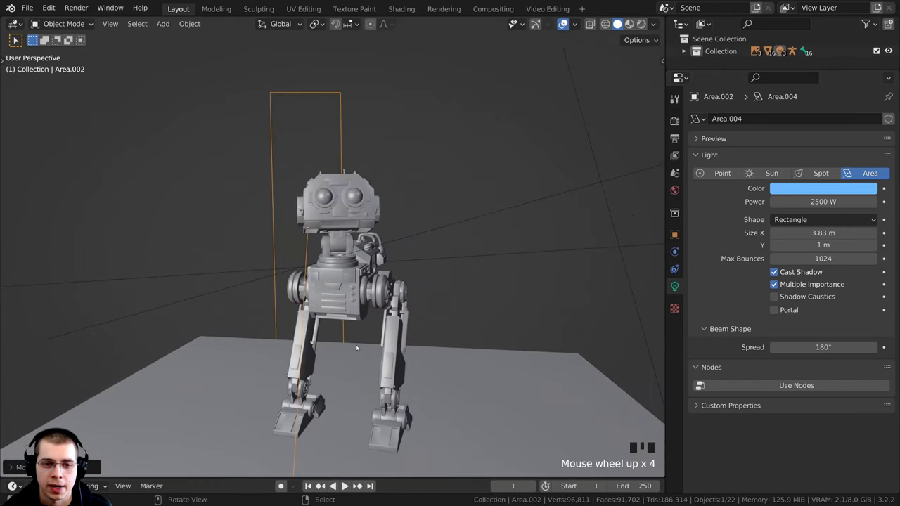
# - Switch to rendered shading and examine the back light's effect on the robot's head, neck and torso
pyautogui.press('z')
pyautogui.click(396, 265)
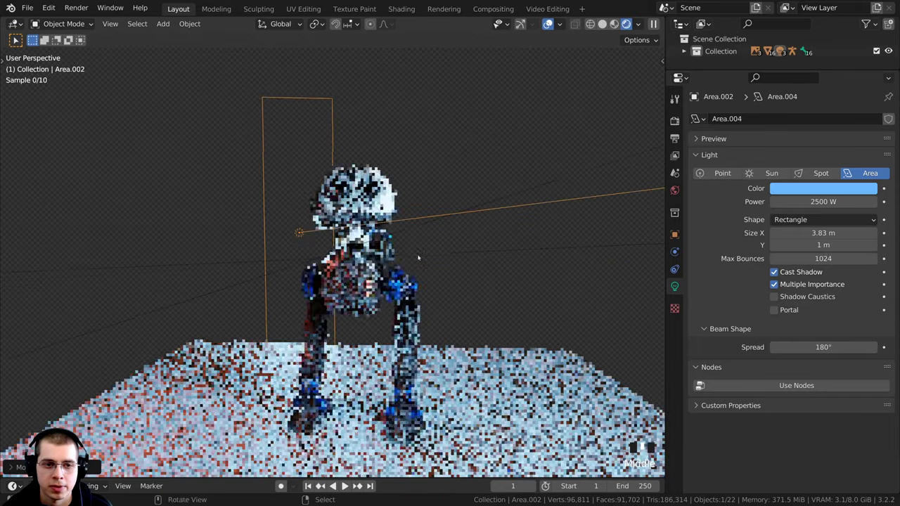
pyautogui.keyDown('shift'); pyautogui.moveTo(397, 265); pyautogui.dragTo(391, 242, button='middle'); pyautogui.keyUp('shift')
pyautogui.scroll(2, 313, 218)
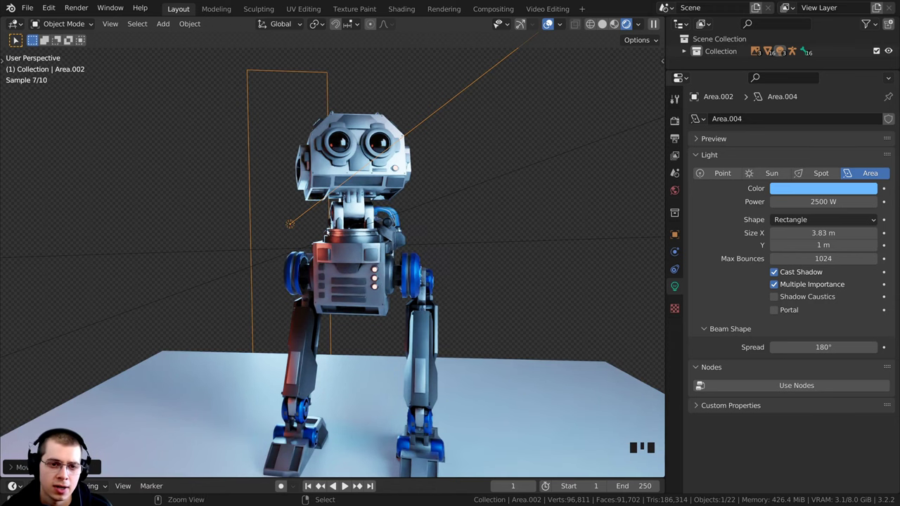
pyautogui.keyDown('ctrl'); pyautogui.moveTo(326, 233); pyautogui.dragTo(346, 224, button='middle'); pyautogui.keyUp('ctrl')
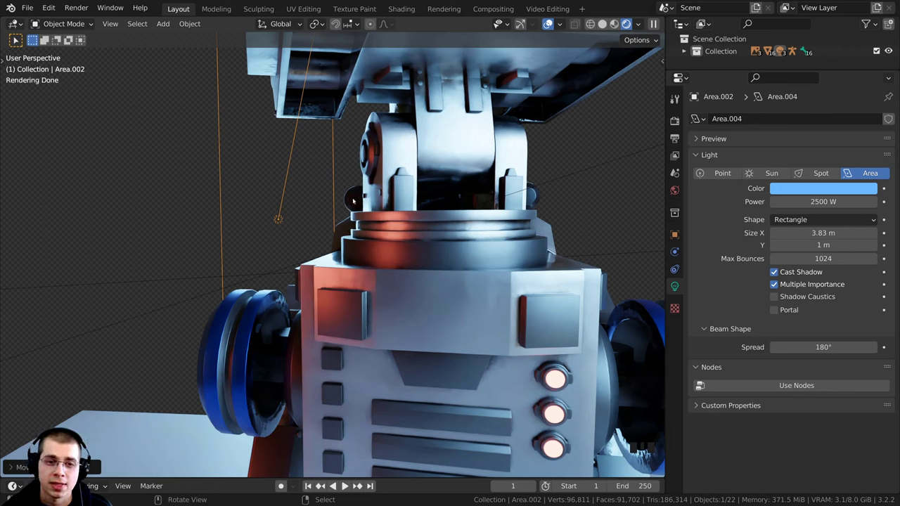
pyautogui.moveTo(356, 232); pyautogui.dragTo(330, 231, button='middle')
pyautogui.scroll(-2, 329, 229)
pyautogui.moveTo(640, 241); pyautogui.dragTo(629, 241, button='middle')
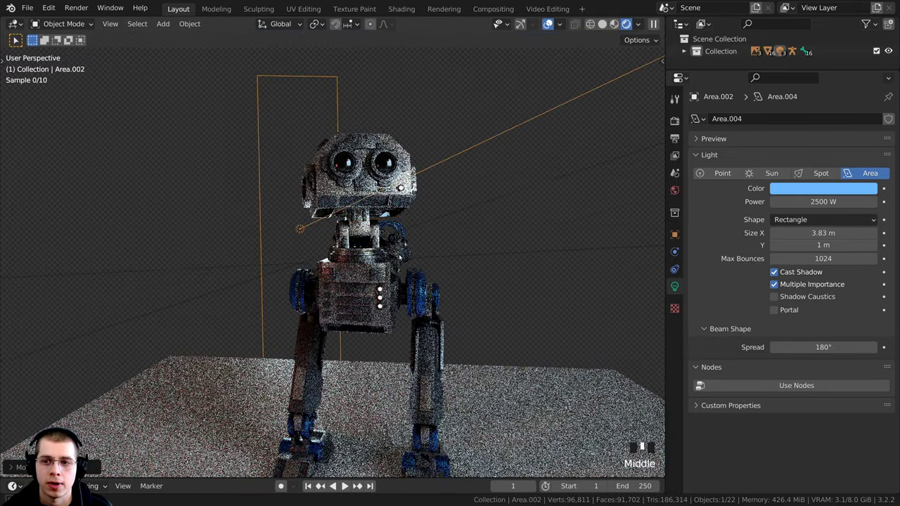
# - Change the rectangular back light's color to a paler blue, adjust its position and deselect it
pyautogui.click(819, 188)
pyautogui.click(819, 54)
pyautogui.moveTo(817, 54); pyautogui.dragTo(817, 59)
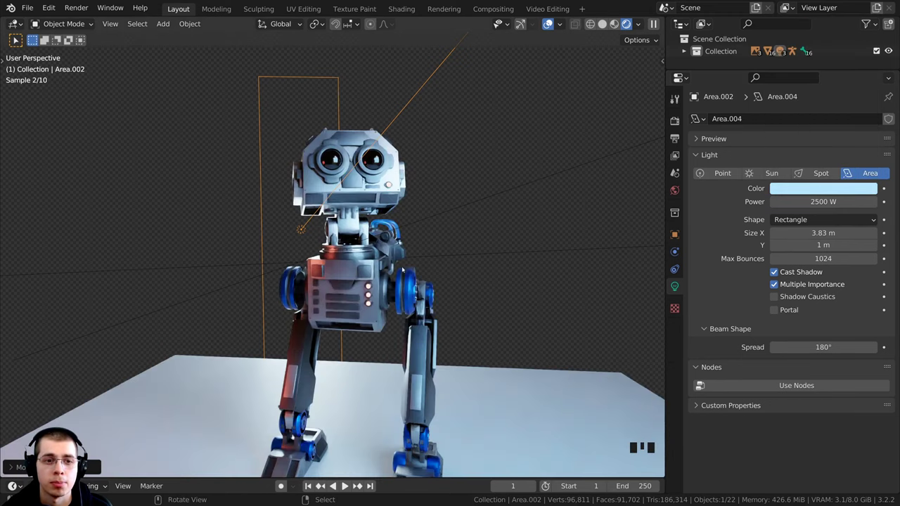
pyautogui.press('g')
pyautogui.click(476, 198)
pyautogui.hotkey('alt', 'a')
# - Add a camera aligned to the current view of the robot, with a focal length of 90 mm
pyautogui.scroll(-2, 365, 210)
pyautogui.moveTo(365, 210); pyautogui.dragTo(340, 210, button='middle')
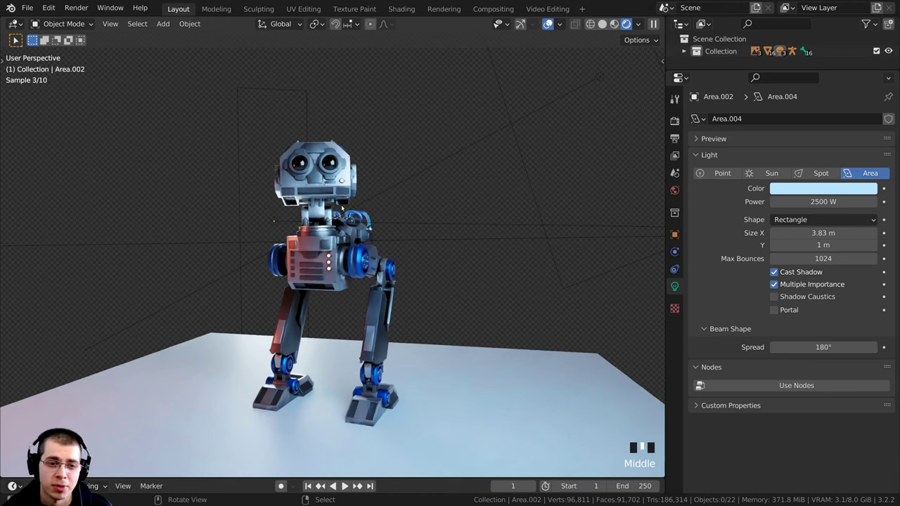
pyautogui.hotkey('shift', 'a')
pyautogui.moveTo(342, 208)
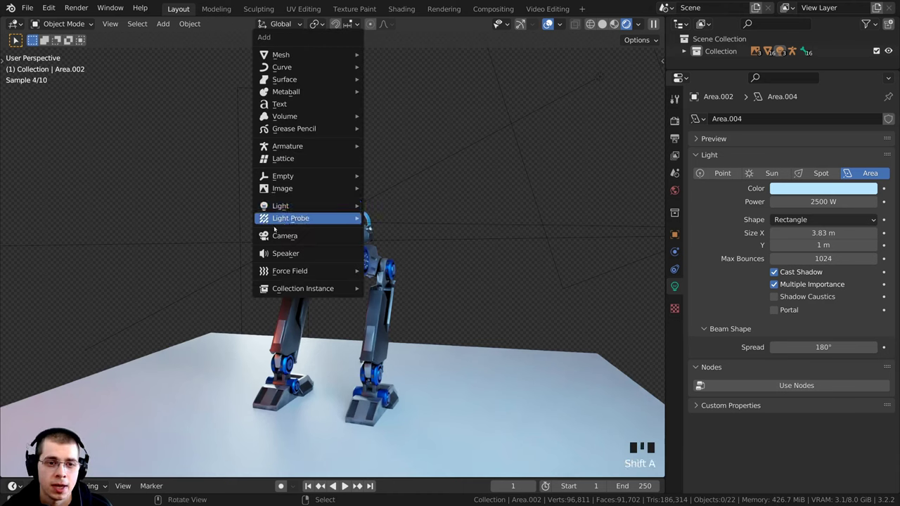
pyautogui.click(285, 238)
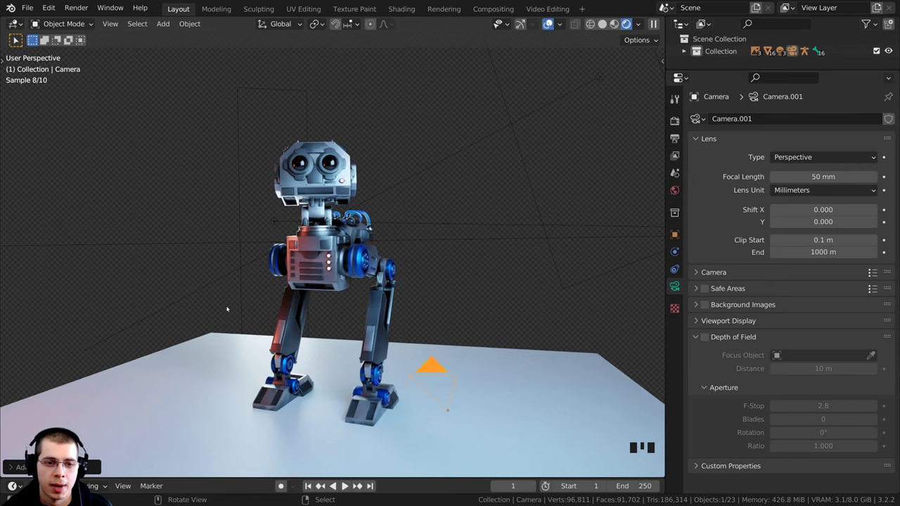
pyautogui.keyDown('shift'); pyautogui.moveTo(297, 273); pyautogui.dragTo(303, 278, button='middle'); pyautogui.keyUp('shift')
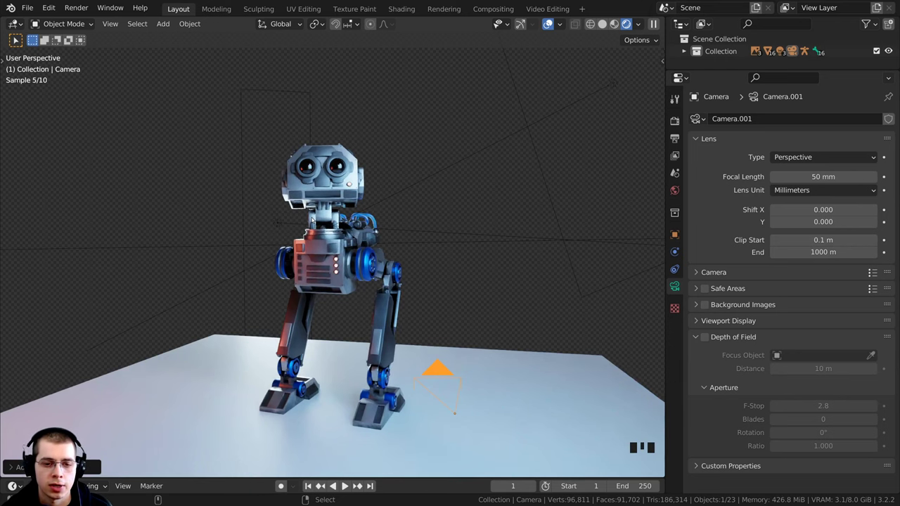
pyautogui.press('ctrl+alt+KP_0')
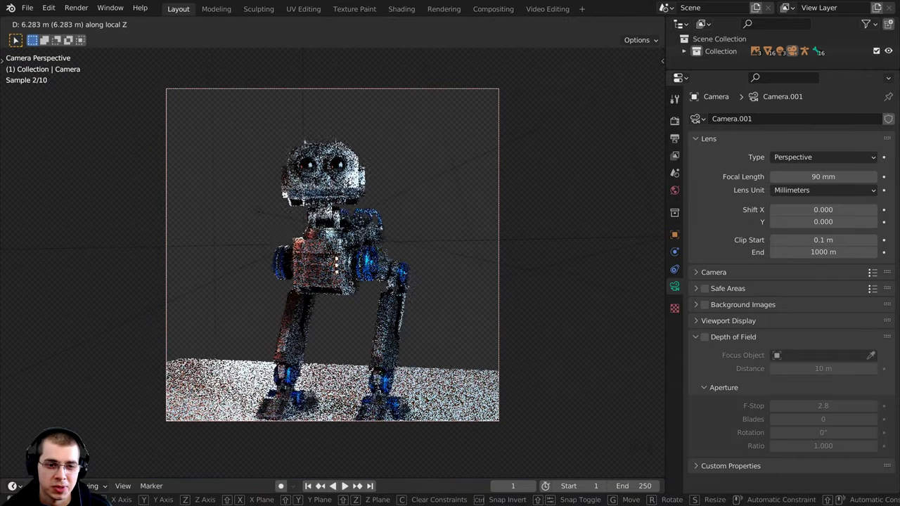
# - Move the camera along its local Z axis and sideways to fit the whole robot in the frame
pyautogui.click(373, 342)
pyautogui.press('g')
pyautogui.click(366, 381)
pyautogui.press('g')
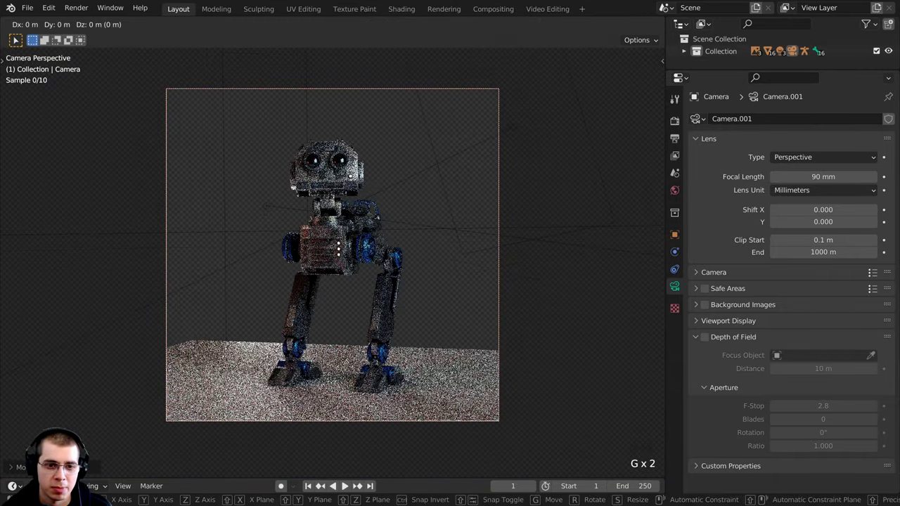
pyautogui.middleClick(367, 376)
pyautogui.click(395, 120)
pyautogui.press('g')
pyautogui.click(389, 126)
pyautogui.press('g')
pyautogui.middleClick(388, 129)
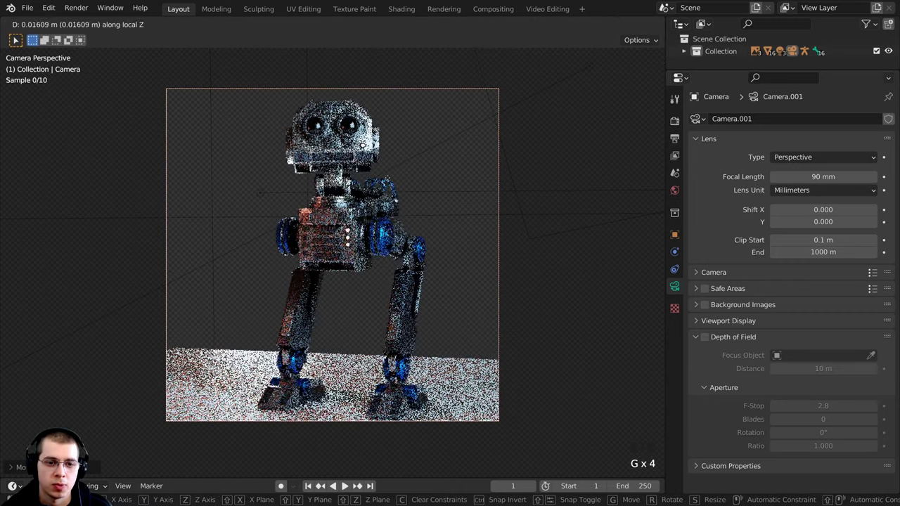
pyautogui.click(385, 186)
# - Fine-tune the camera's distance and position to center the robot tightly within the frame
pyautogui.press('g')
pyautogui.press('g')
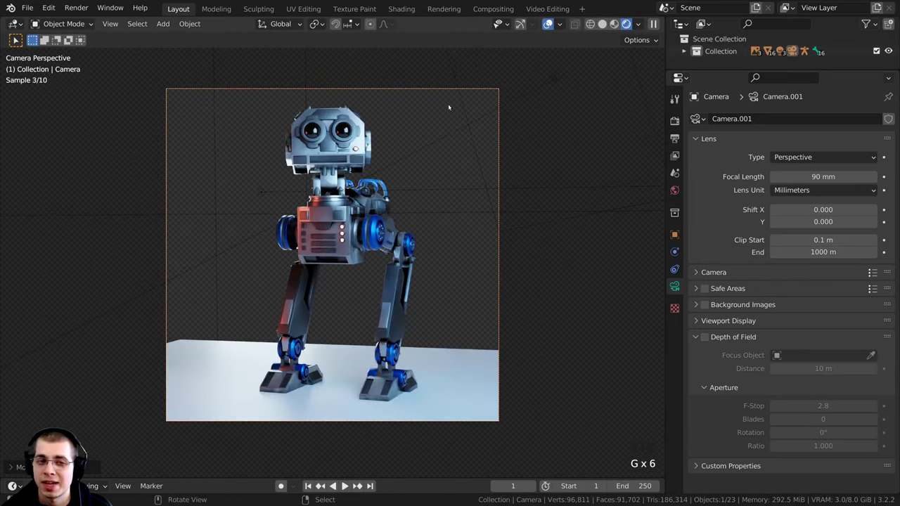
pyautogui.press('g')
pyautogui.press('g')
pyautogui.press('z')
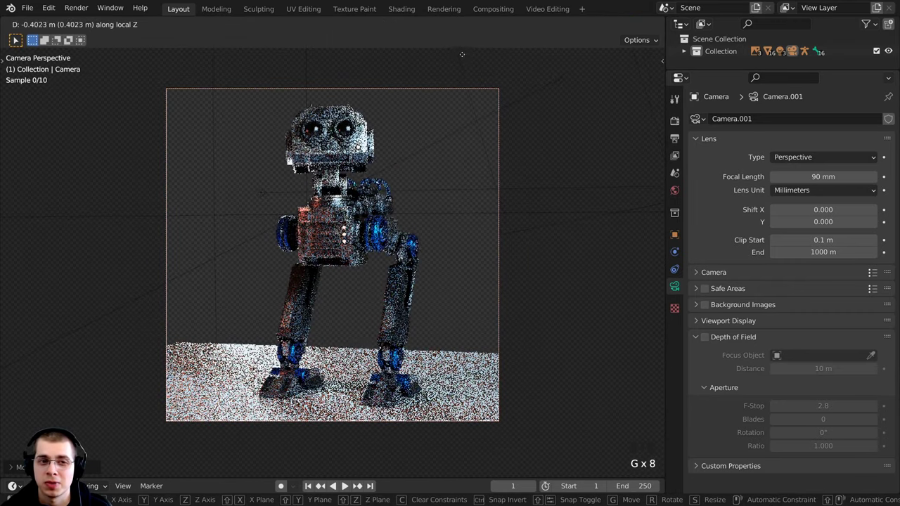
pyautogui.click(457, 69)
pyautogui.press('g')
pyautogui.press('g')
pyautogui.middleClick(458, 73)
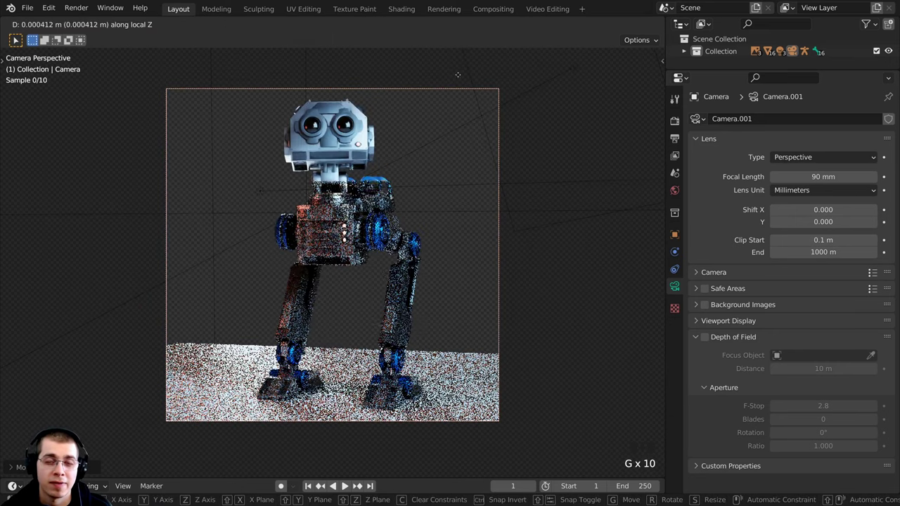
pyautogui.click(461, 91)
pyautogui.press('g')
pyautogui.click(462, 88)
pyautogui.press('g')
pyautogui.middleClick(462, 87)
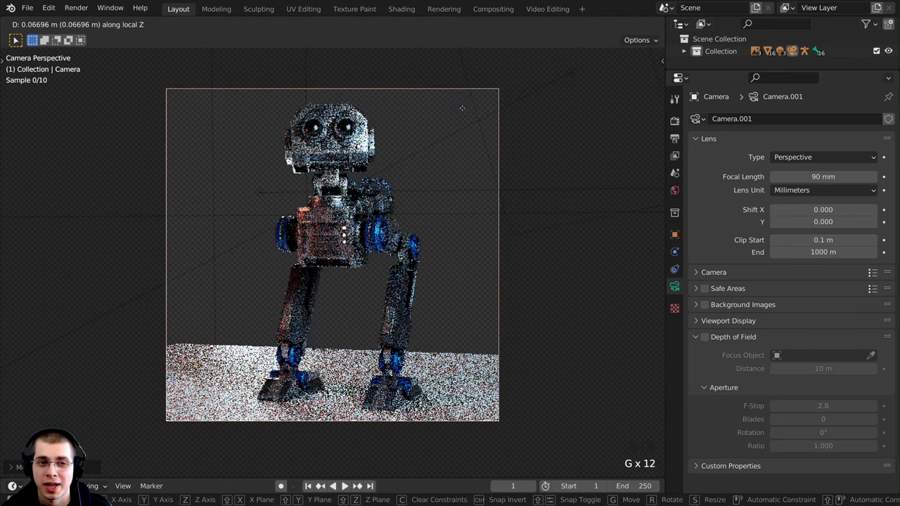
pyautogui.click(463, 104)
pyautogui.press('g')
pyautogui.click(388, 156)
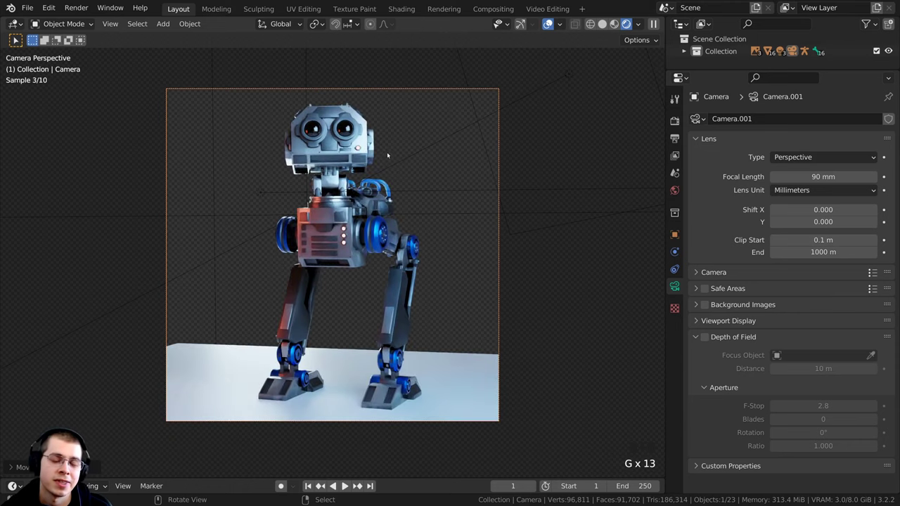
# - Make the floor plane a shadow catcher
pyautogui.rightClick(476, 379)
pyautogui.press('r')
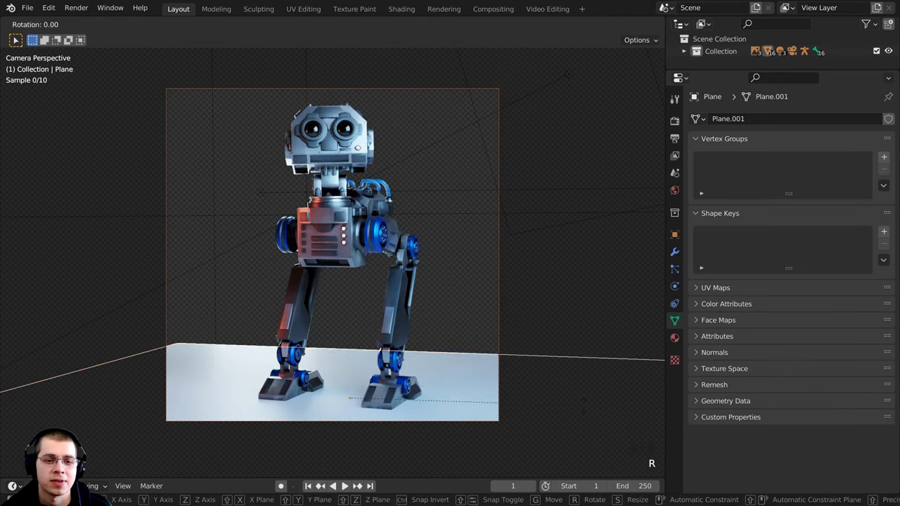
pyautogui.keyDown('shift'); pyautogui.moveTo(357, 244); pyautogui.dragTo(345, 251, button='middle'); pyautogui.keyUp('shift')
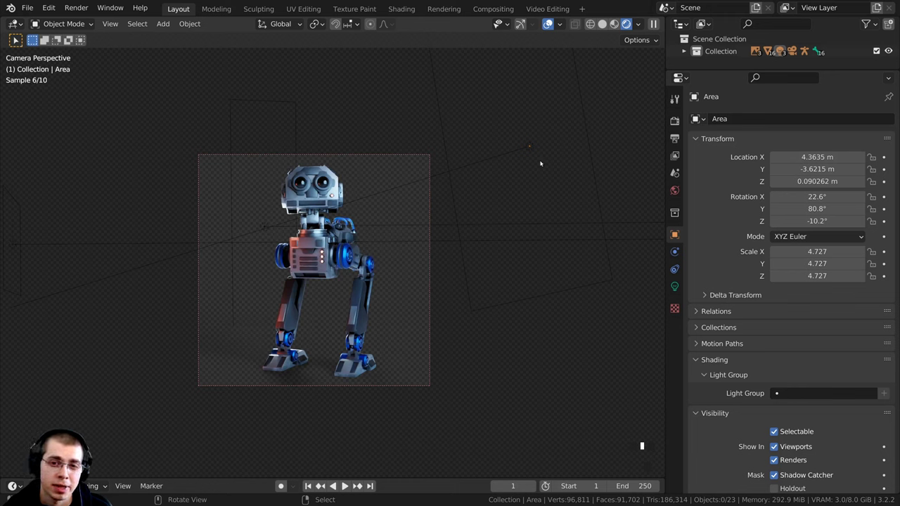
# - Change the blue area light beside the robot to a rectangle shape with a Size X of 2.33 m
pyautogui.keyDown('shift'); pyautogui.moveTo(516, 143); pyautogui.dragTo(550, 196, button='middle'); pyautogui.keyUp('shift')
pyautogui.rightClick(547, 193)
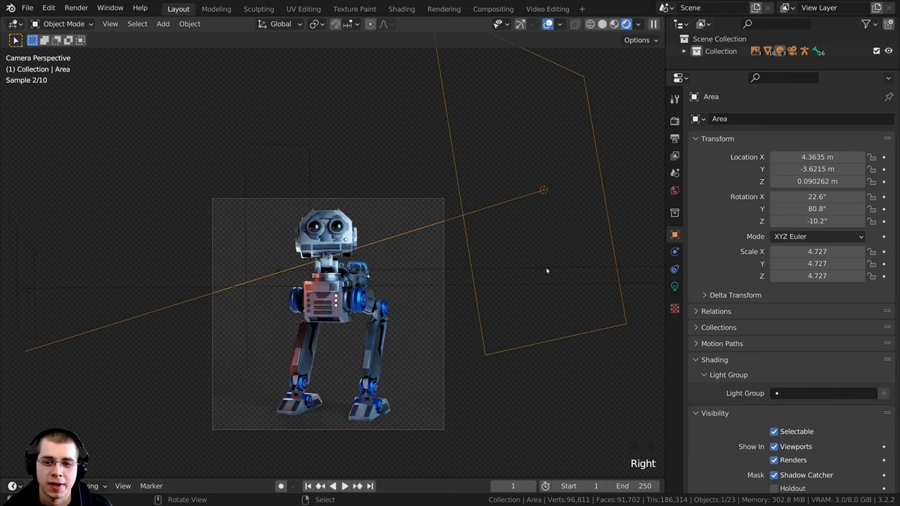
pyautogui.click(674, 288)
pyautogui.click(774, 220)
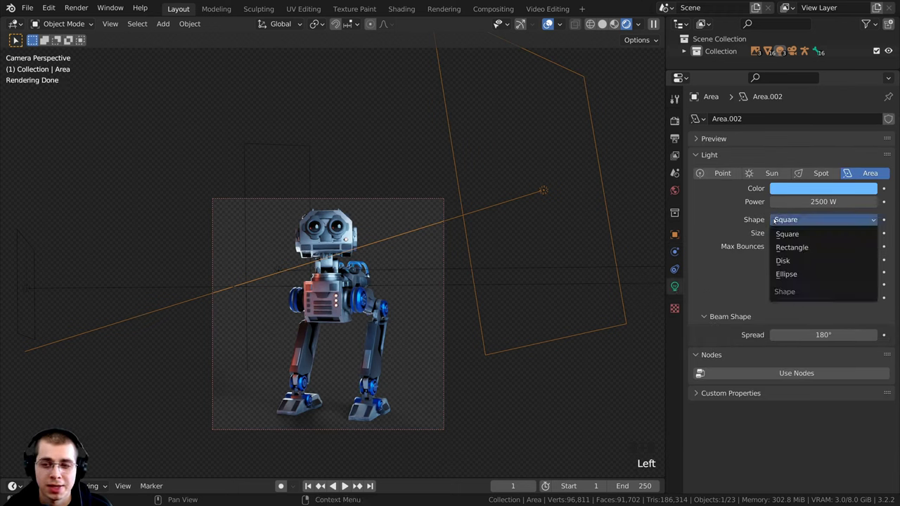
pyautogui.click(780, 247)
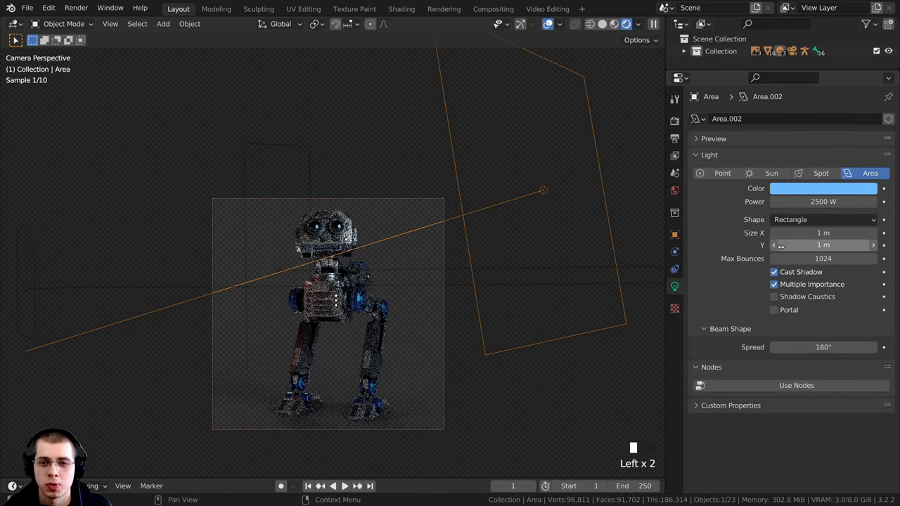
pyautogui.moveTo(815, 233); pyautogui.dragTo(875, 232)
# - Adjust the blue rectangular light's rotation toward the robot and raise its power to 2587.6 W
pyautogui.press('r')
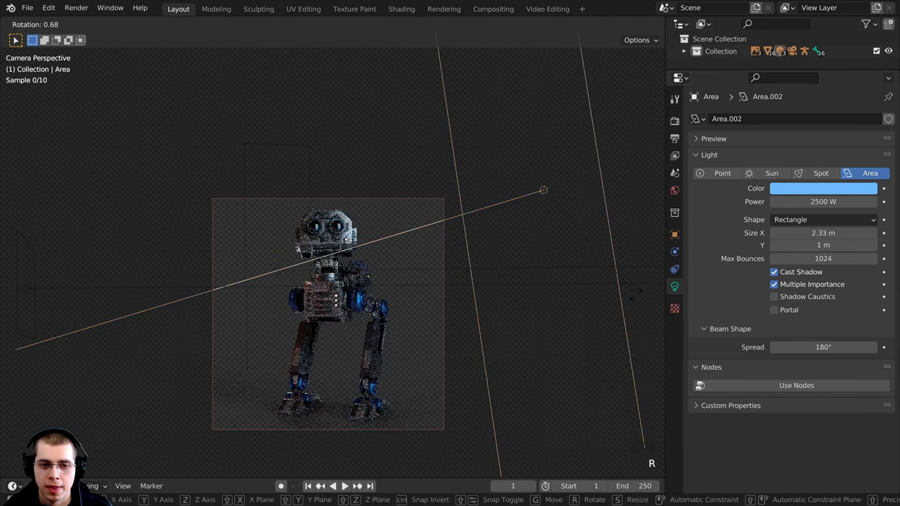
pyautogui.press('r')
pyautogui.click(357, 411)
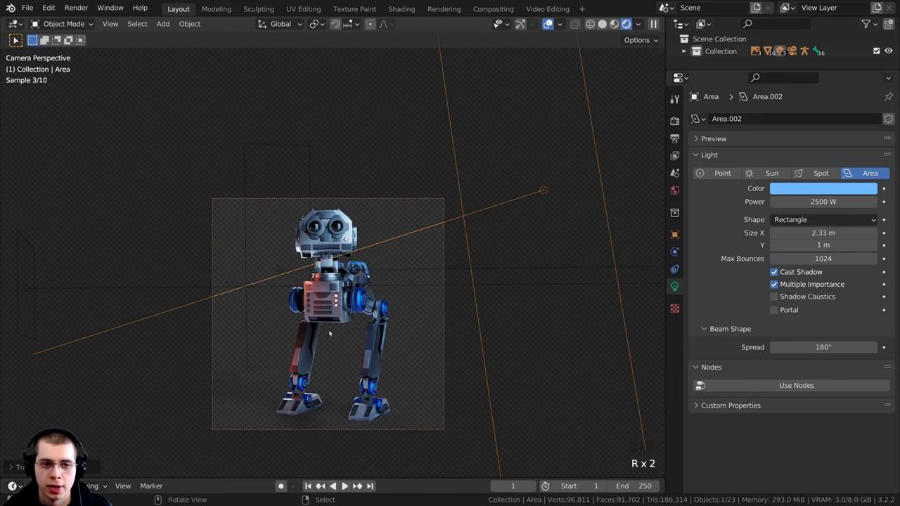
pyautogui.moveTo(809, 203); pyautogui.dragTo(818, 203)
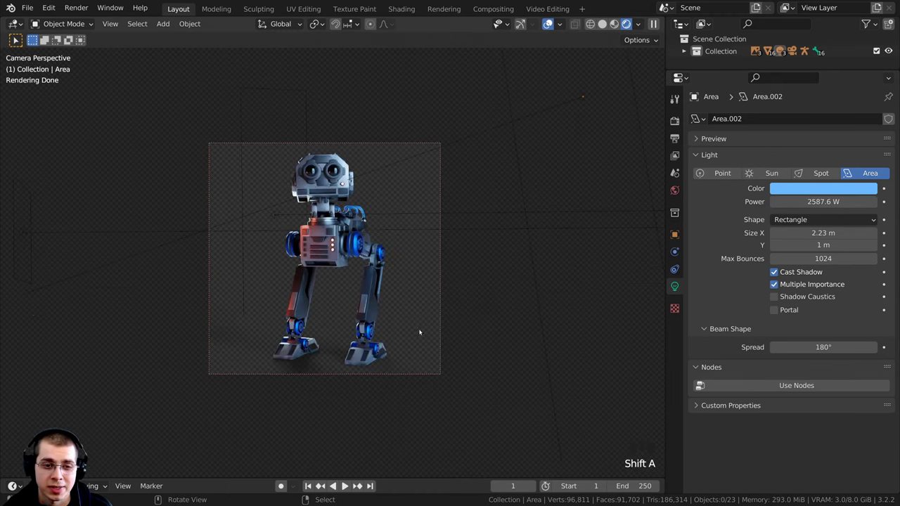
# - Add a point light to the scene and move it away from the robot using rotated views
pyautogui.hotkey('shift', 'a')
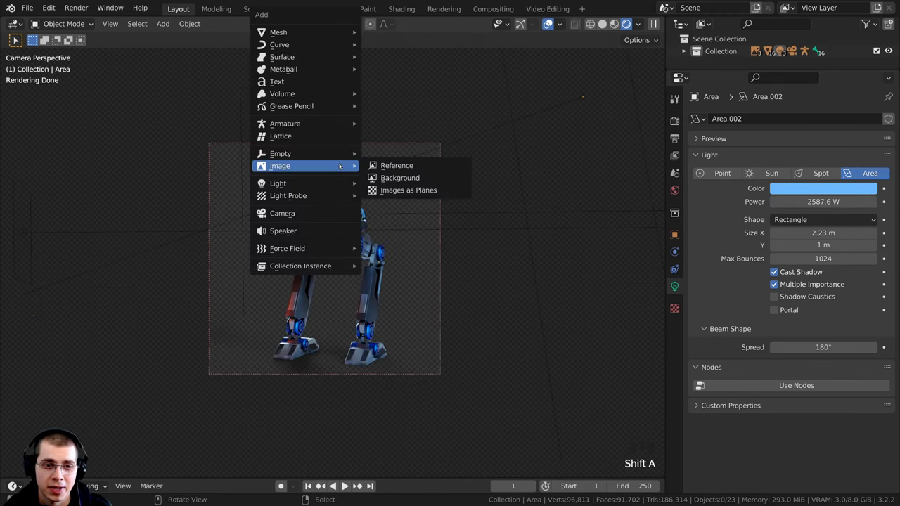
pyautogui.moveTo(281, 184)
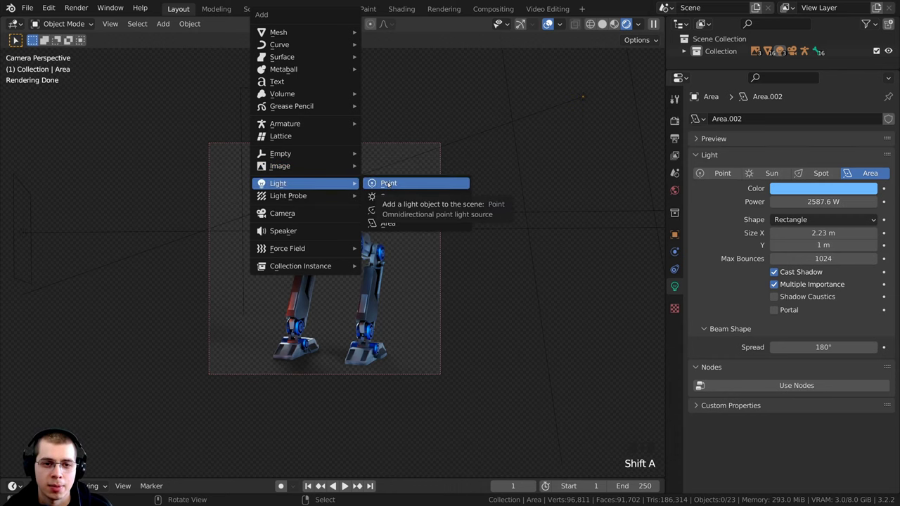
pyautogui.click(388, 184)
pyautogui.moveTo(384, 400); pyautogui.dragTo(267, 393, button='middle')
pyautogui.press('g')
pyautogui.click(263, 327)
pyautogui.moveTo(329, 322); pyautogui.dragTo(260, 316, button='middle')
pyautogui.press('g')
pyautogui.click(226, 316)
# - Raise the point light in the camera view so it sits just outside the frame near the robot's lower legs
pyautogui.press('KP_1')
pyautogui.press('KP_0')
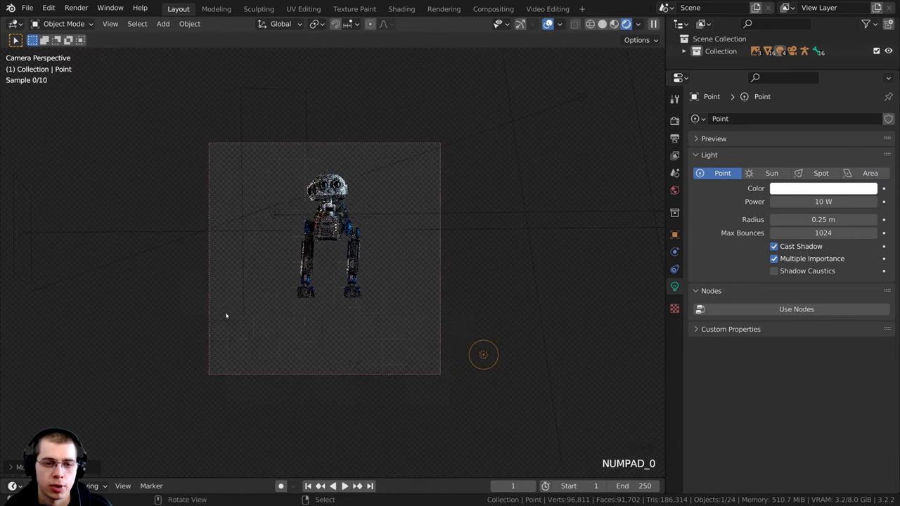
pyautogui.press('g')
pyautogui.click(495, 223)
# - Give the point light a pale blue colour with hue 0.595 and saturation 0.478, and adjust its power
pyautogui.moveTo(815, 202)
pyautogui.mouseDown()
pyautogui.moveTo(868, 202)
pyautogui.moveTo(809, 190)
pyautogui.mouseUp()
pyautogui.click(809, 190)
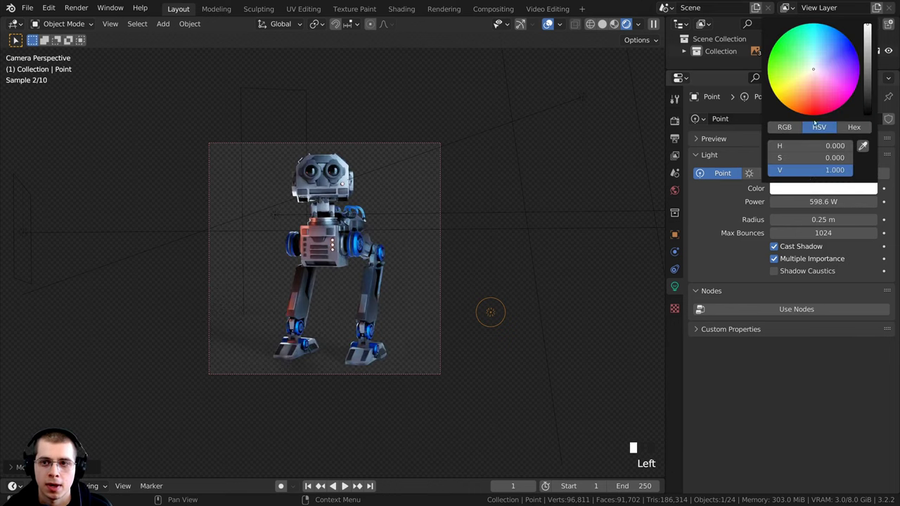
pyautogui.click(818, 60)
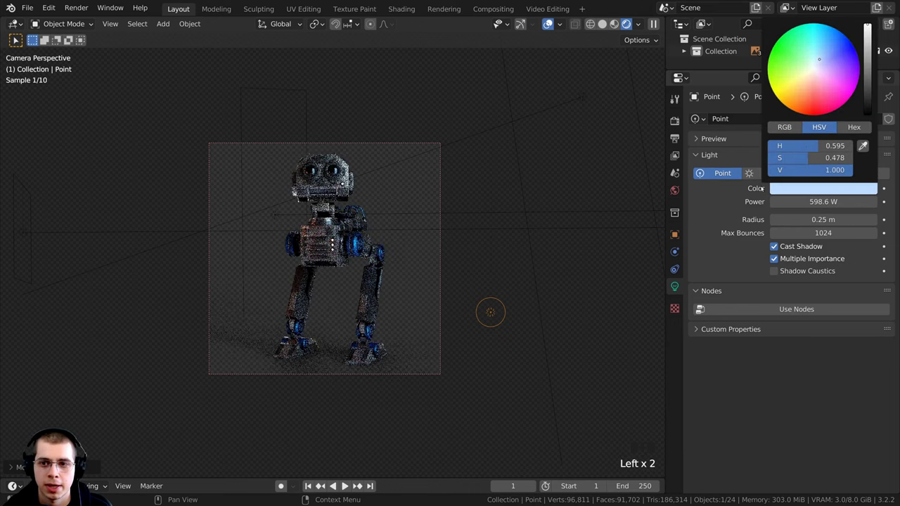
pyautogui.click(799, 202)
pyautogui.write('10')
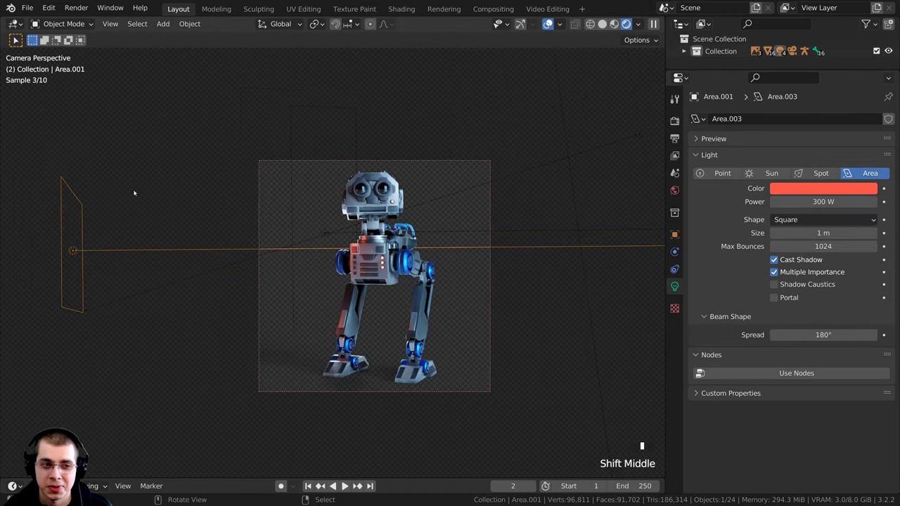
# - Duplicate the red area light, place the copy higher up, and angle it down toward the robot
pyautogui.hotkey('shift', 'd')
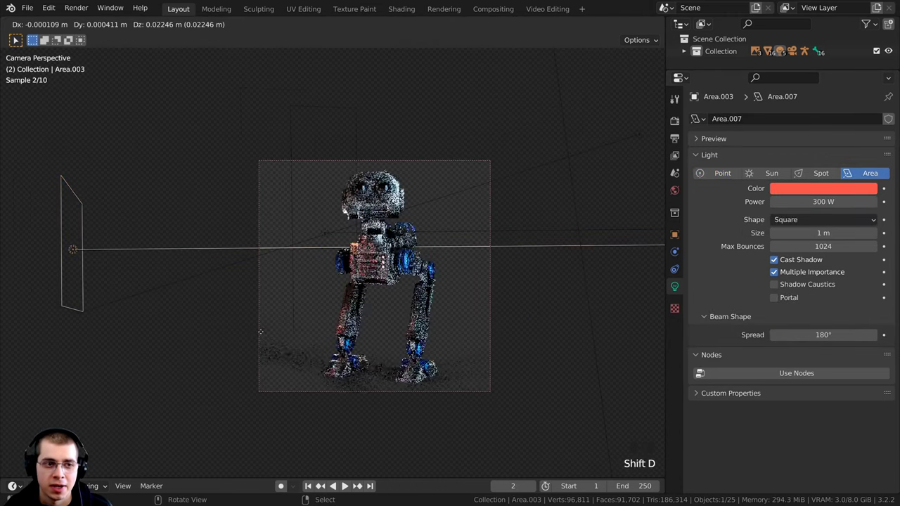
pyautogui.press('r')
pyautogui.press('r')
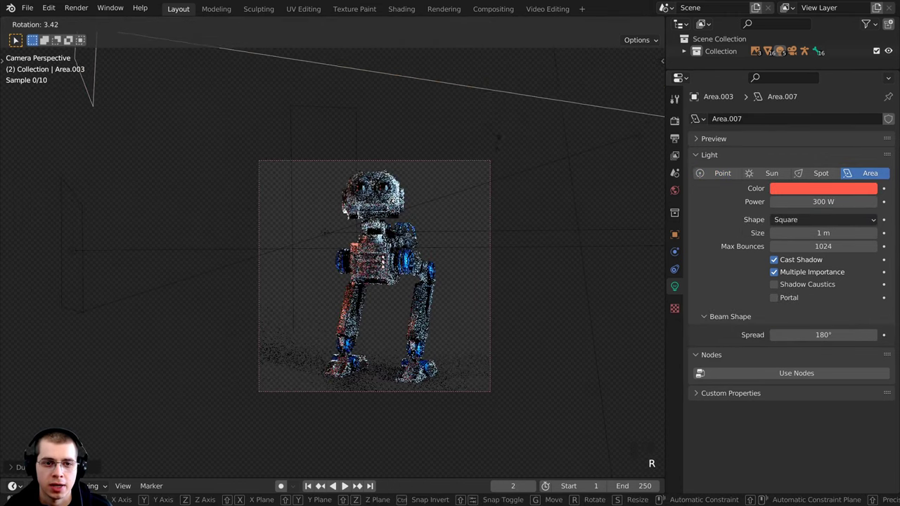
pyautogui.click(464, 272)
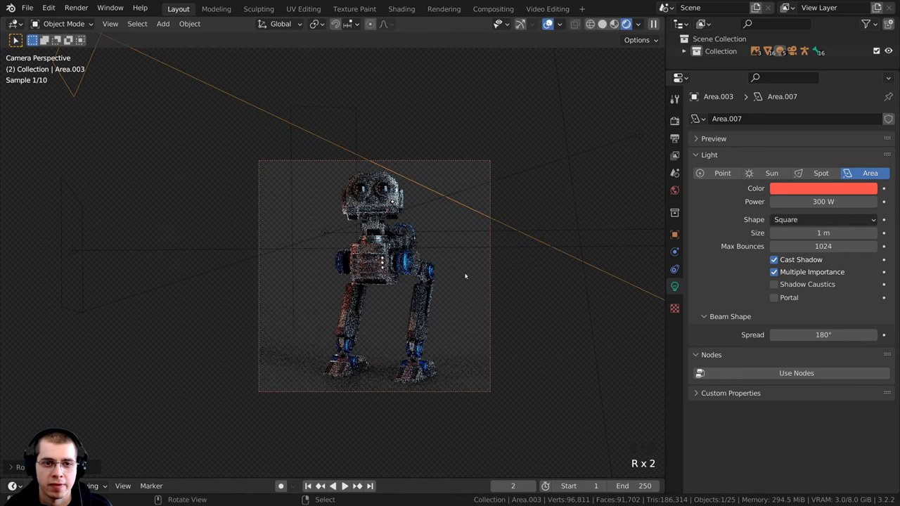
pyautogui.press('a')
# - Duplicate the pale blue rectangular back light to the robot's other side and rotate the copy about Z to face the robot
pyautogui.scroll(2, 388, 277)
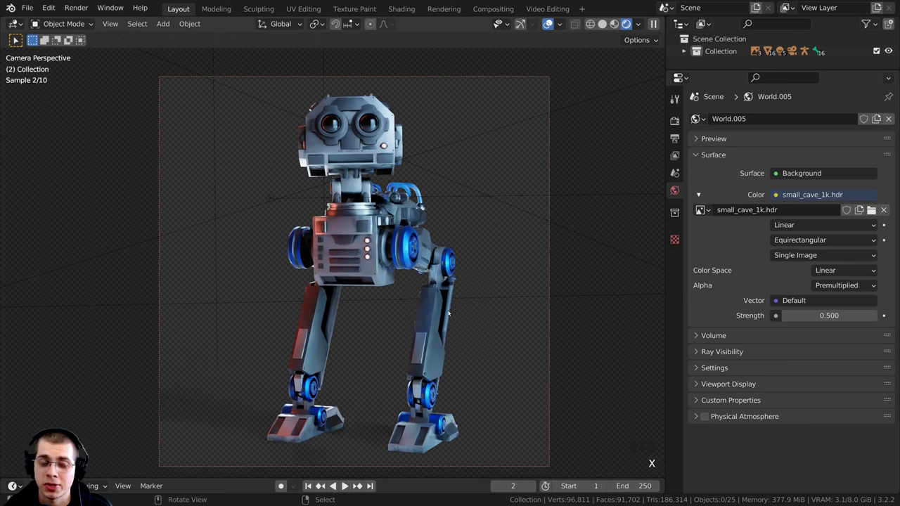
pyautogui.rightClick(271, 198)
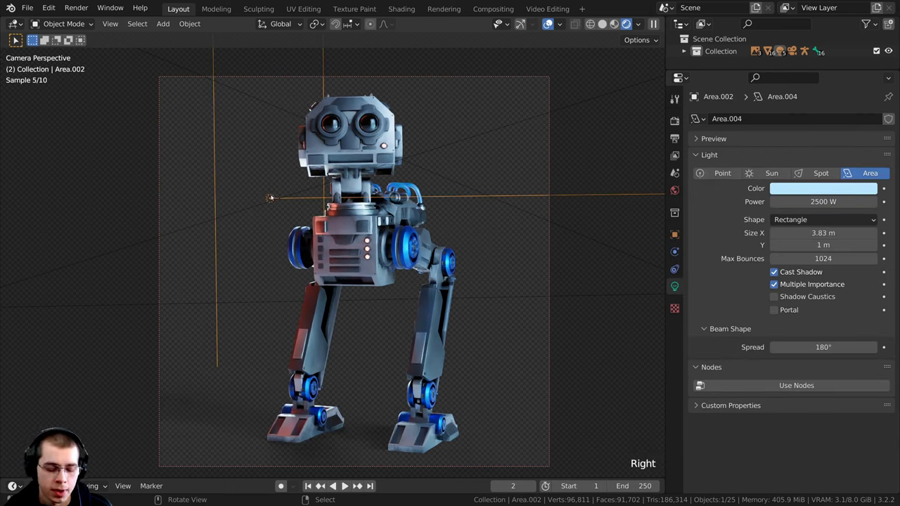
pyautogui.hotkey('shift', 'd')
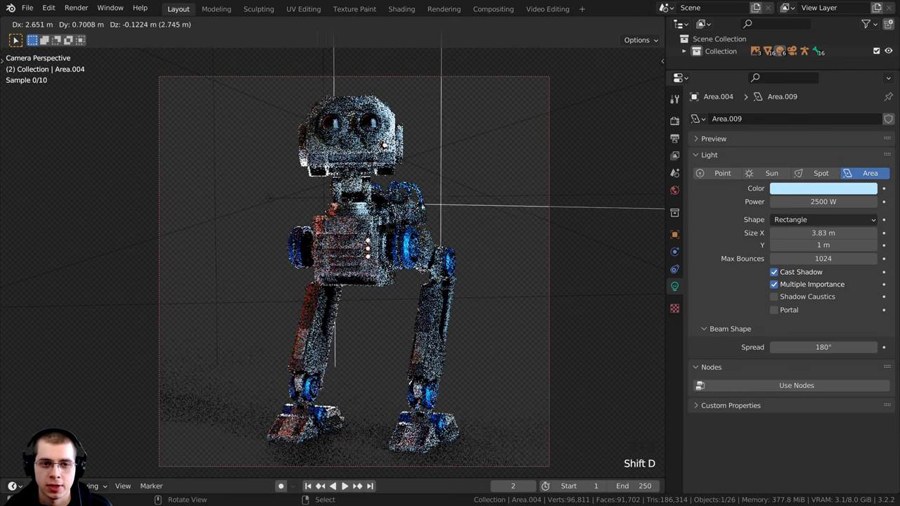
pyautogui.click(527, 206)
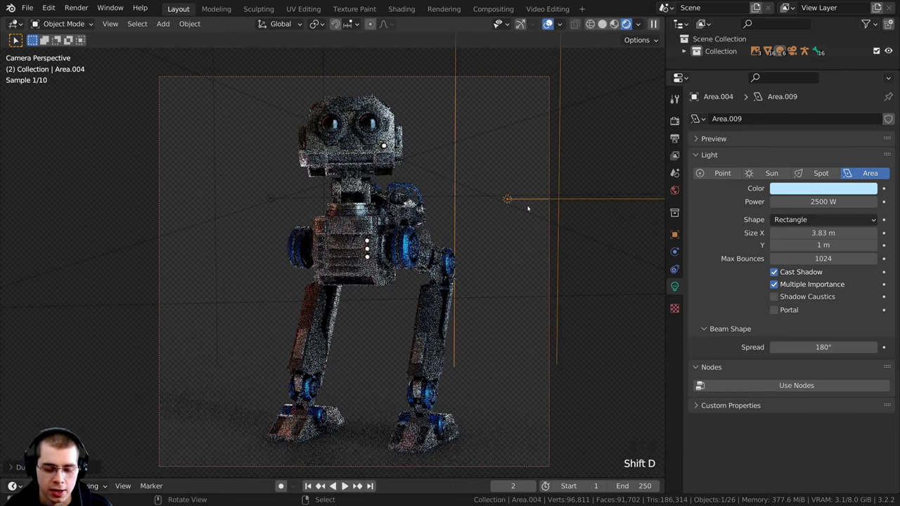
pyautogui.press('r')
pyautogui.press('z')
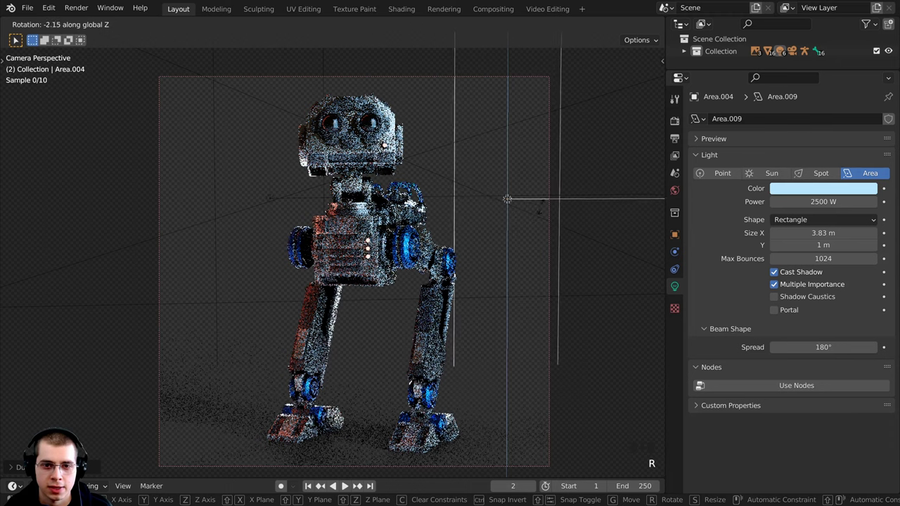
pyautogui.click(651, 231)
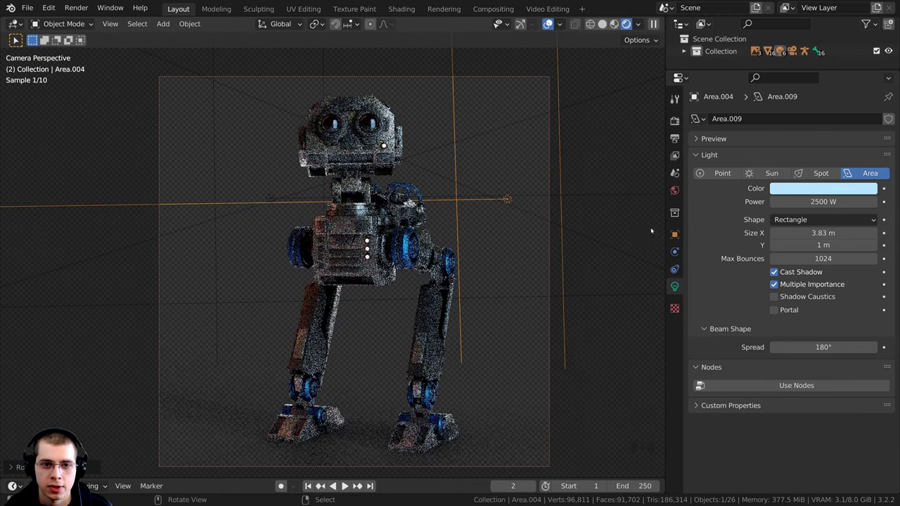
# - Set the duplicated back light's power to 1000 W
pyautogui.click(804, 202)
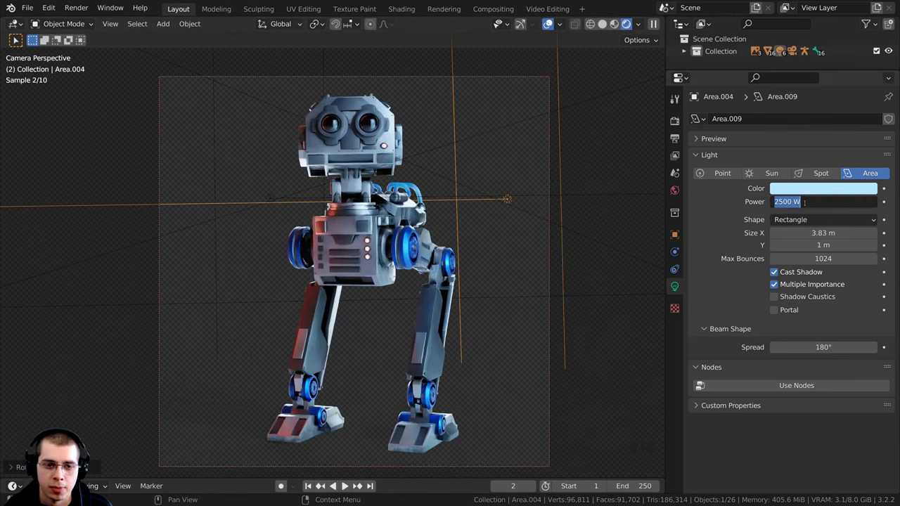
pyautogui.write('10')
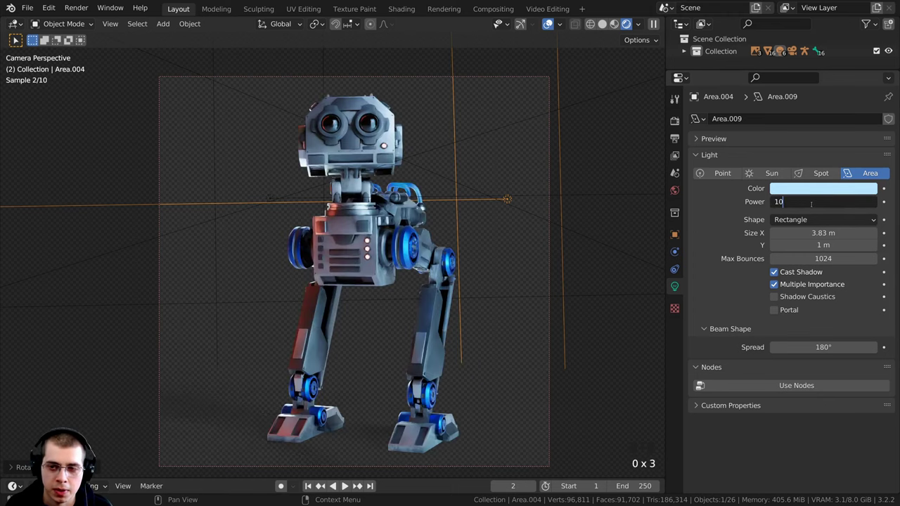
pyautogui.write('00')
pyautogui.press('Return')
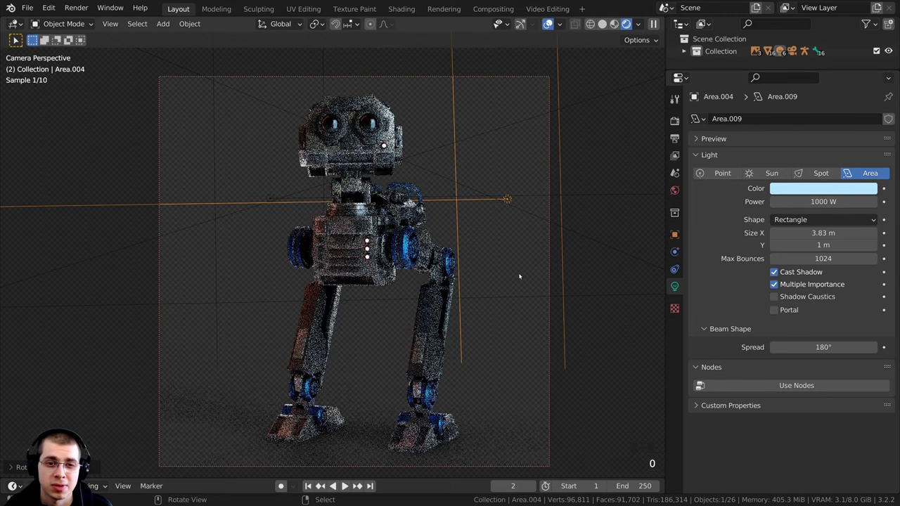
# - Move the duplicated back light closer to the robot's back and deselect all objects
pyautogui.press('g')
pyautogui.press('z')
pyautogui.click(566, 247)
pyautogui.press('a')
pyautogui.press('a')
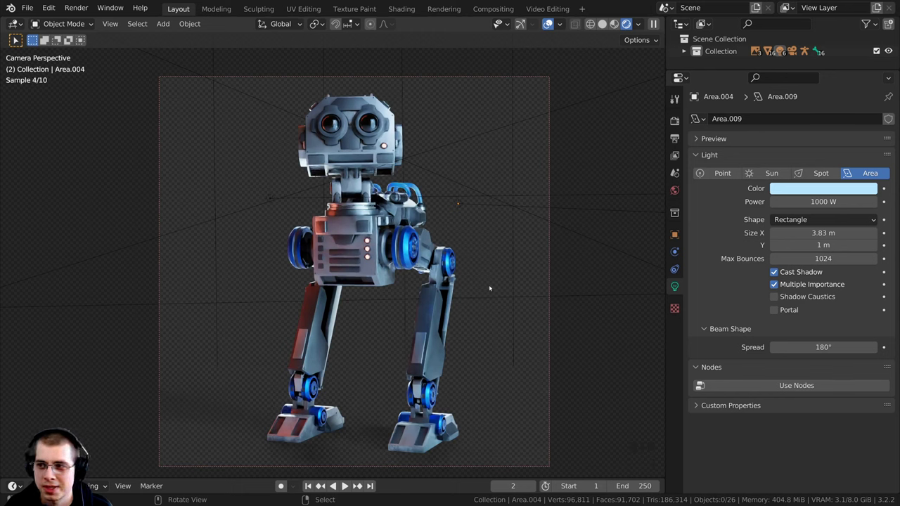
# - Hide the viewport overlays for a clean look at the lit robot
pyautogui.click(548, 23)
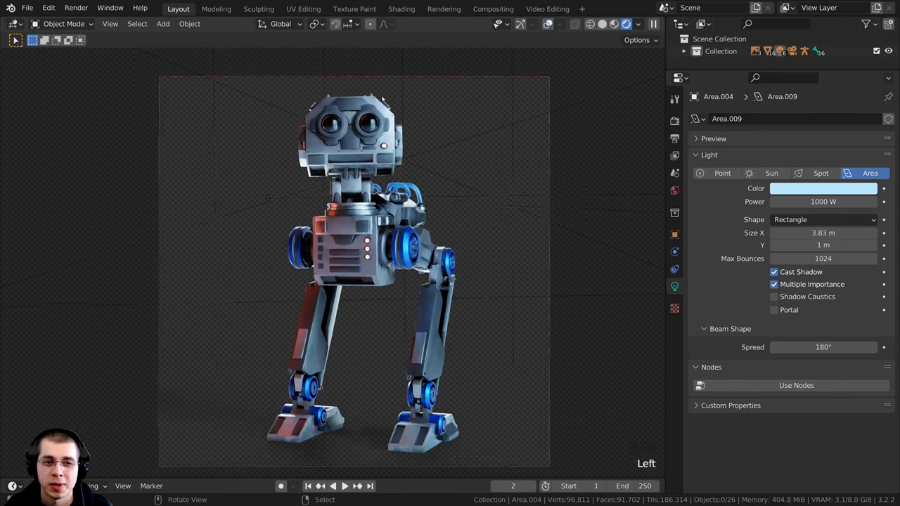
pyautogui.click(615, 260)
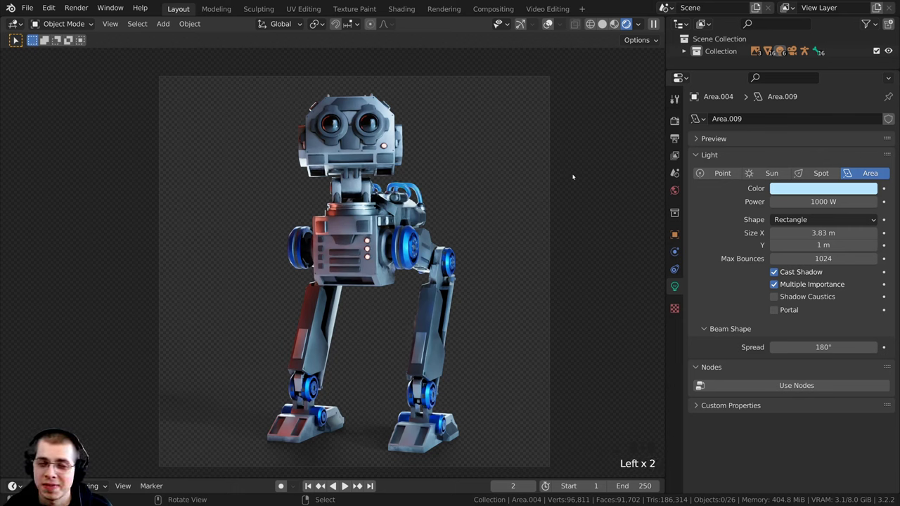
# - Render the camera view and display the composited Viewer Node image of the robot
pyautogui.press('F12')
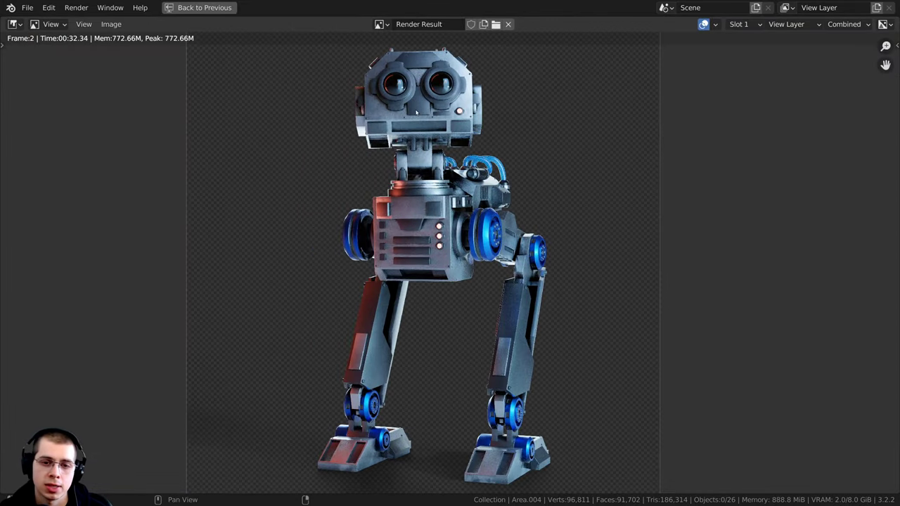
pyautogui.click(379, 24)
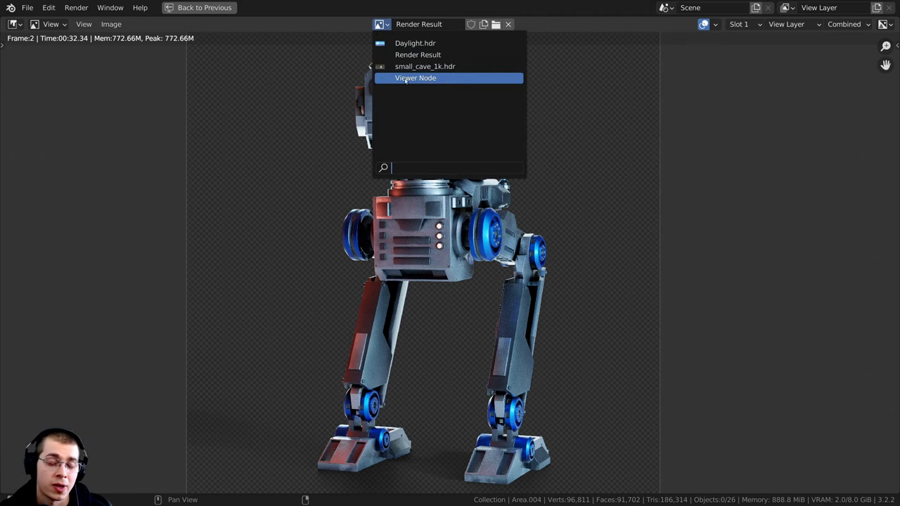
pyautogui.click(402, 76)
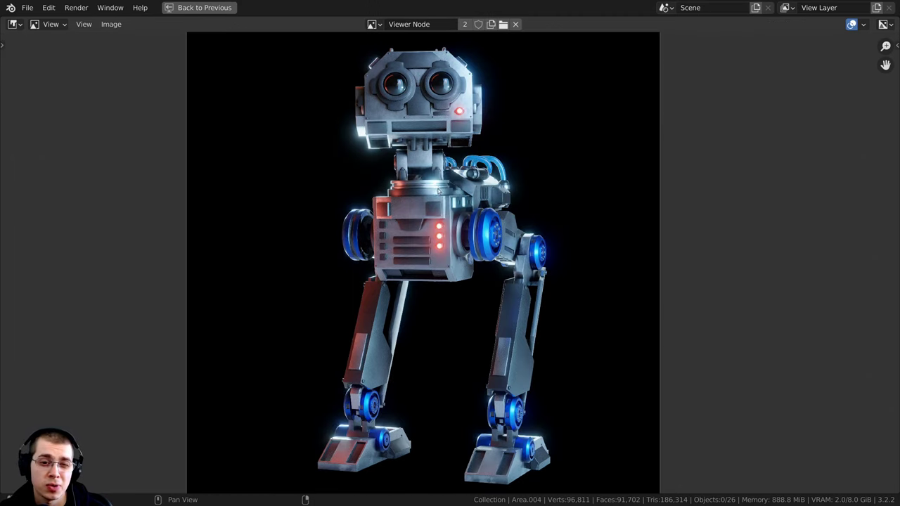